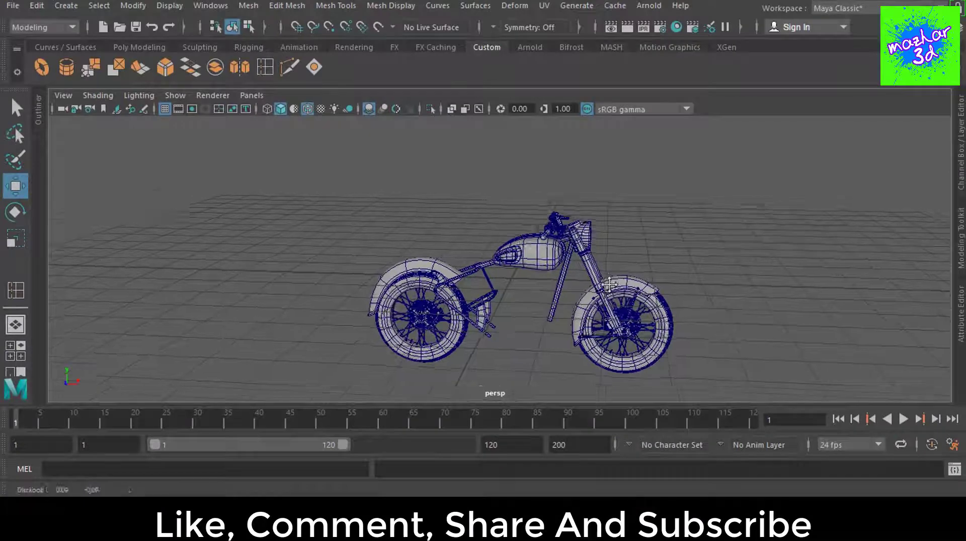
Step: Hide the whole motorbike model with Ctrl+H and leave the empty front view maximized
left_click_drag(619, 302, 571, 292, "alt")
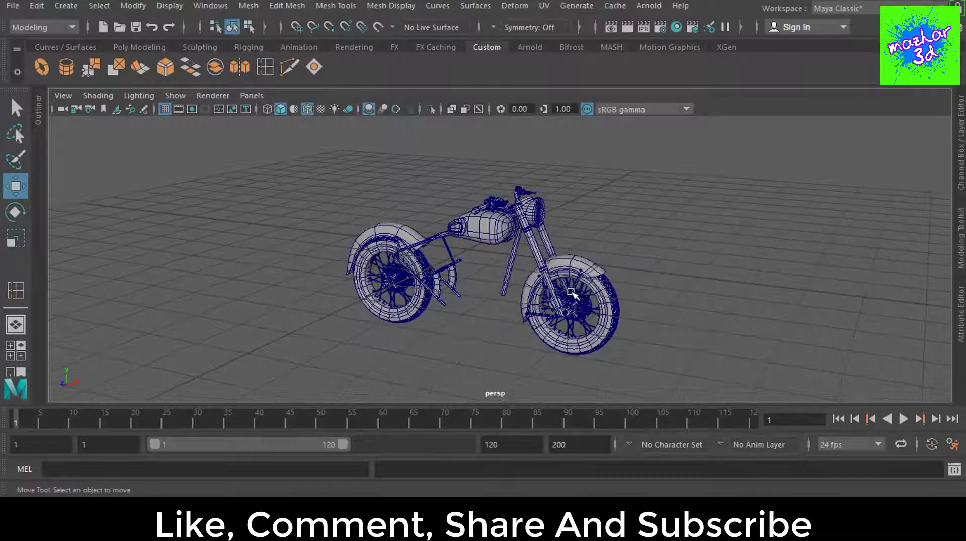
left_click_drag(681, 328, 694, 366)
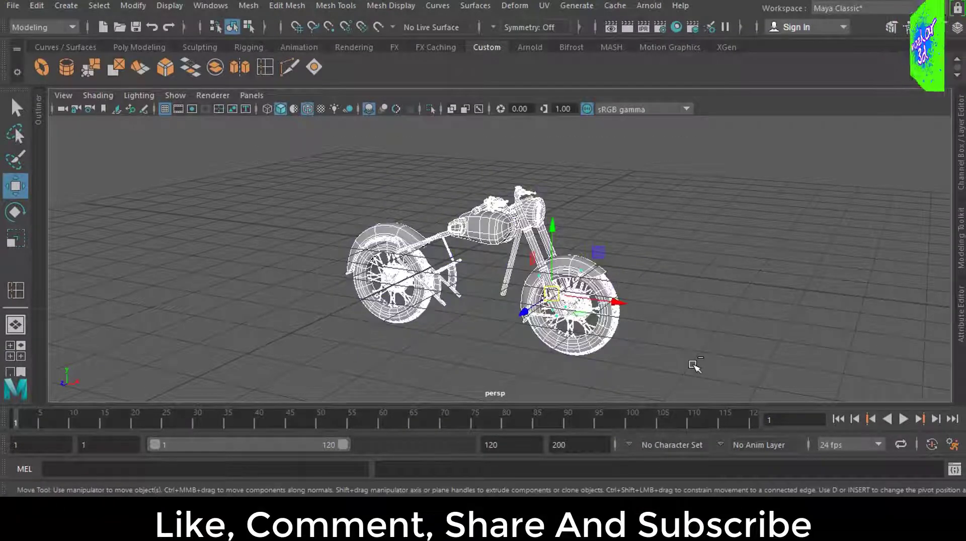
key("ctrl+h")
left_click_drag(563, 293, 522, 248, "alt")
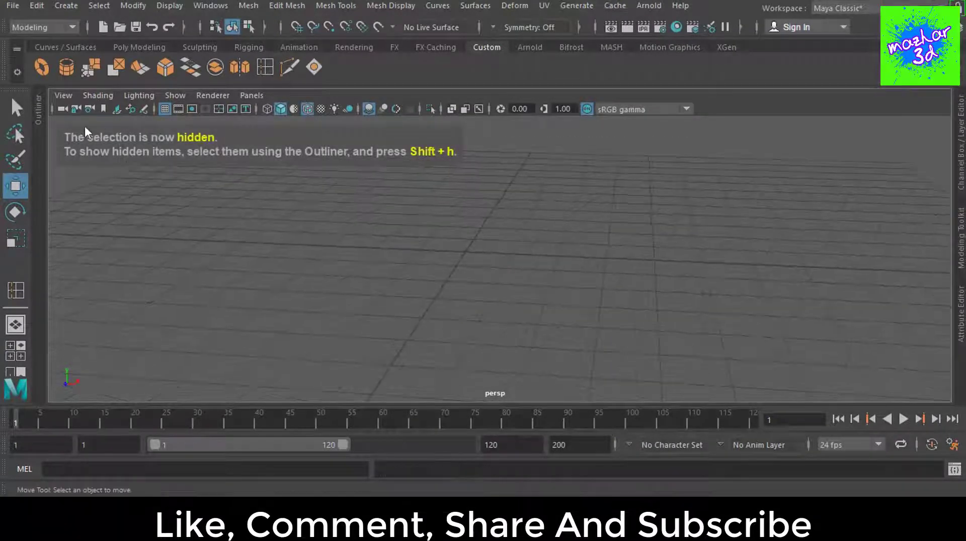
left_click(63, 95)
left_click(473, 197)
key("space")
key("space")
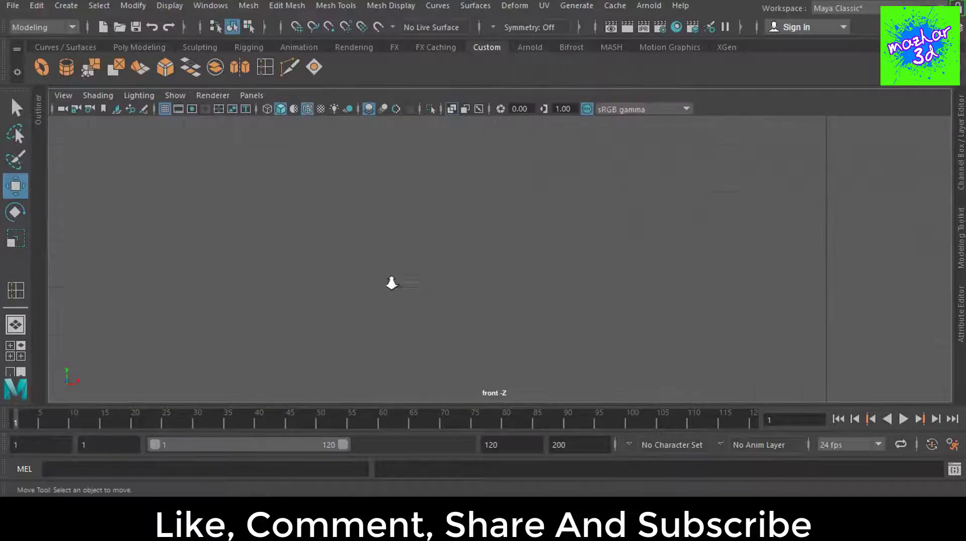
Step: Import the shock absorber jpg from Downloads as a front-view image plane
left_click(63, 95)
mouse_move(91, 410)
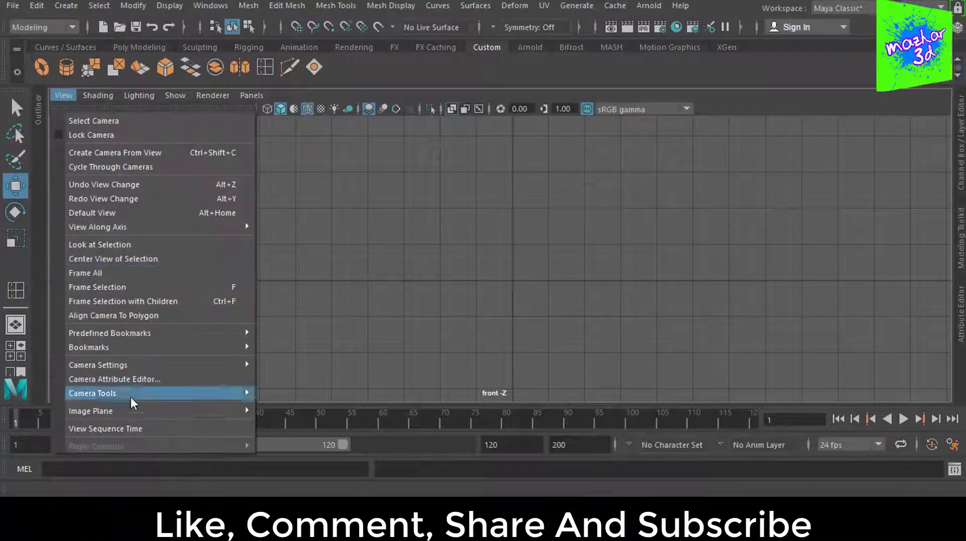
left_click(300, 423)
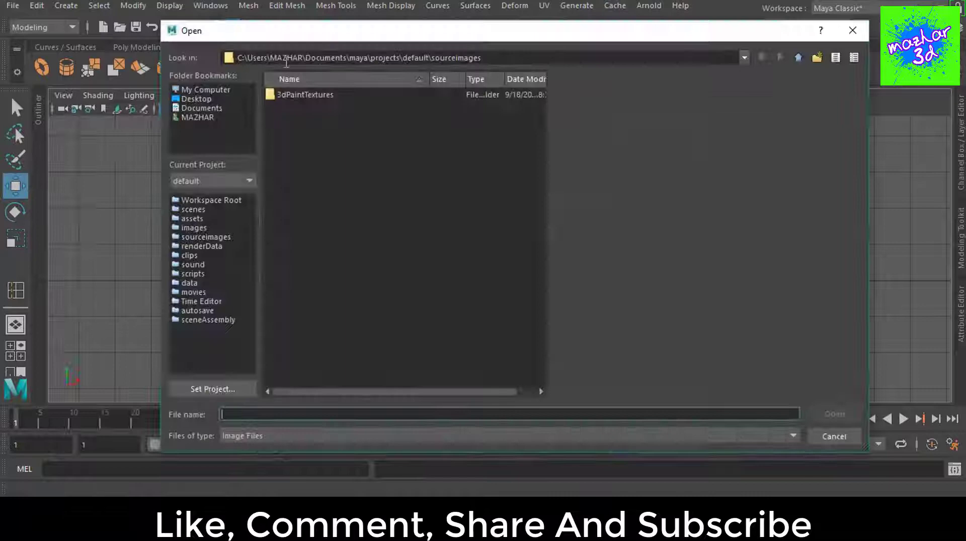
left_click(198, 117)
left_click(353, 156)
double_click(352, 156)
left_click(403, 264)
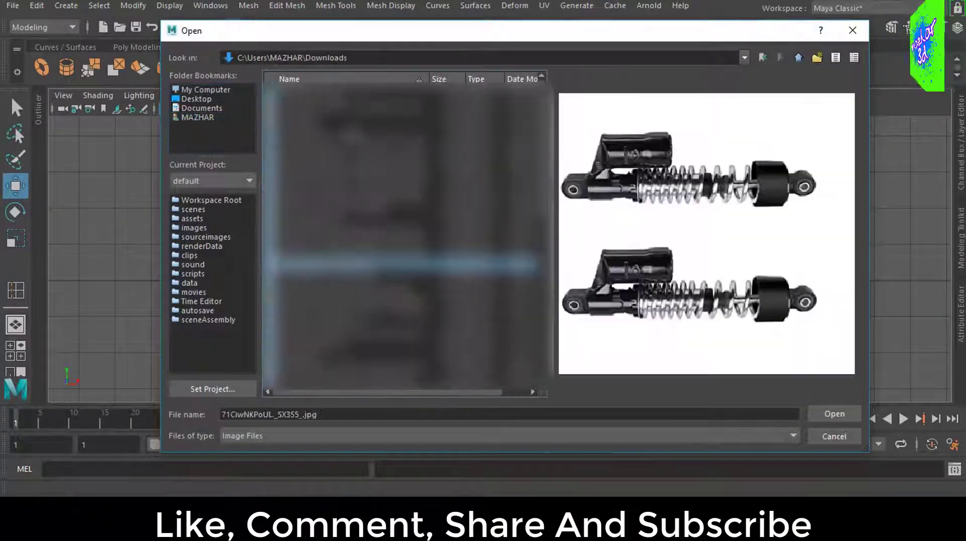
double_click(402, 262)
right_click_drag(458, 263, 604, 274, "alt")
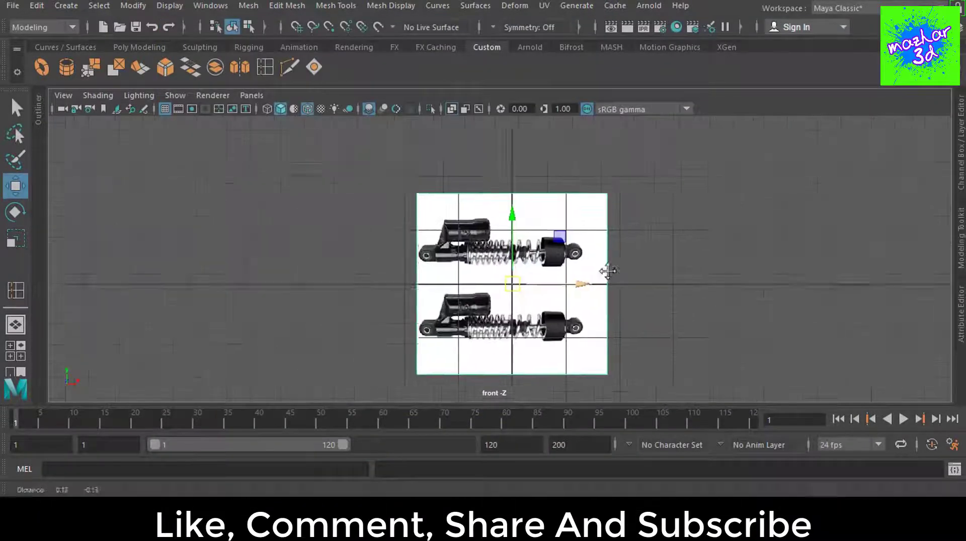
middle_click_drag(604, 274, 588, 260, "alt")
Step: Rotate the reference image plane 90° so the shocks stand upright
key("e")
left_click_drag(566, 240, 465, 201)
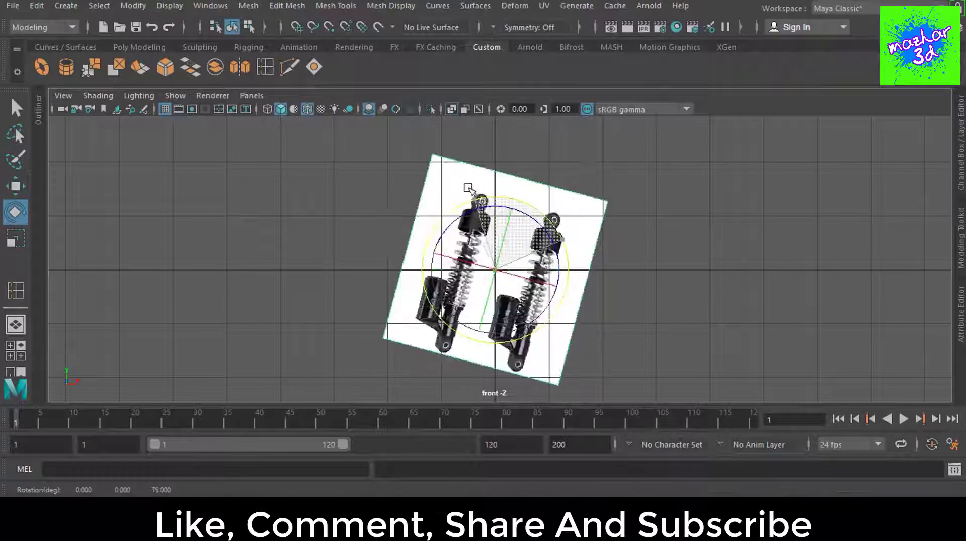
key("w")
scroll(594, 313, "up", 3)
scroll(583, 297, "down", 4)
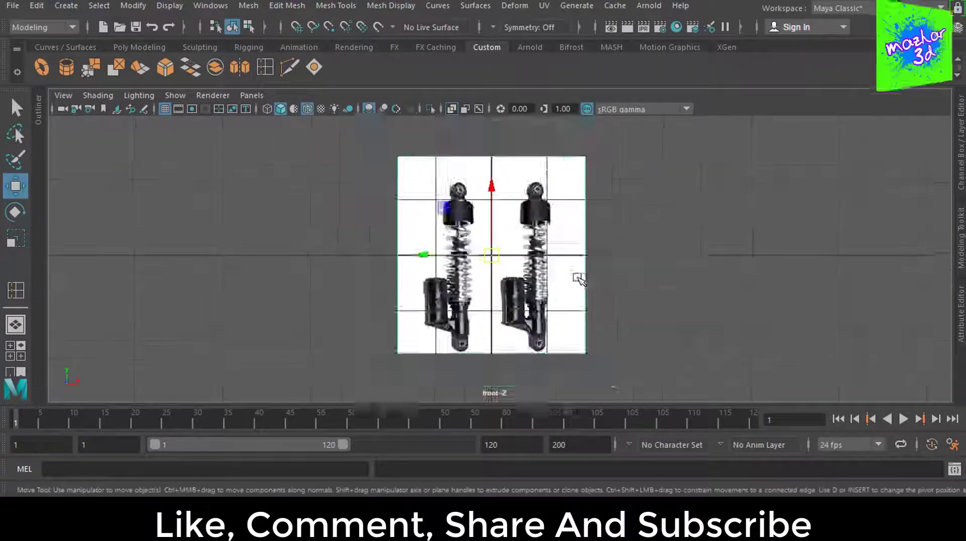
scroll(504, 259, "up", 3)
Step: Create a polygon cylinder from the Poly Modeling shelf and push it back along Z
left_click(136, 47)
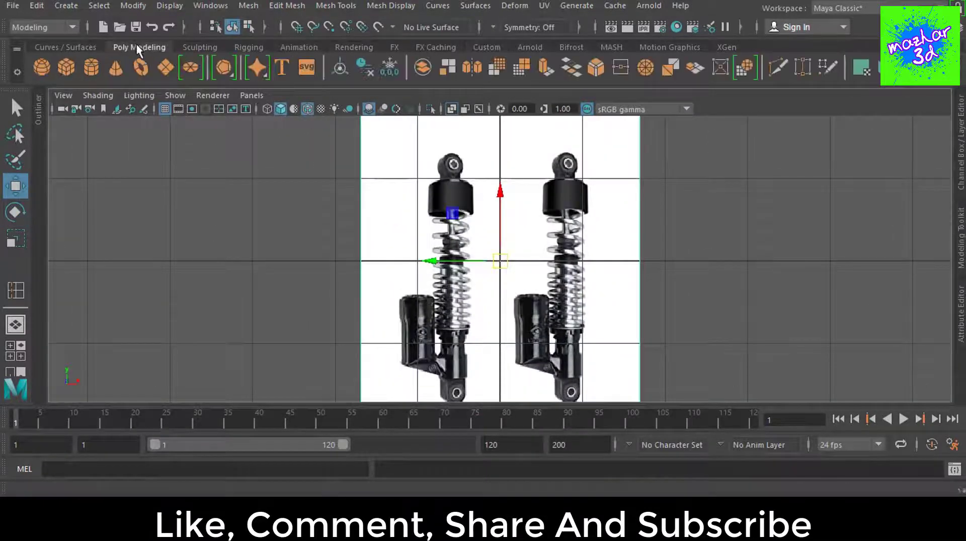
left_click(100, 72)
scroll(453, 271, "down", 3)
scroll(513, 299, "up", 3)
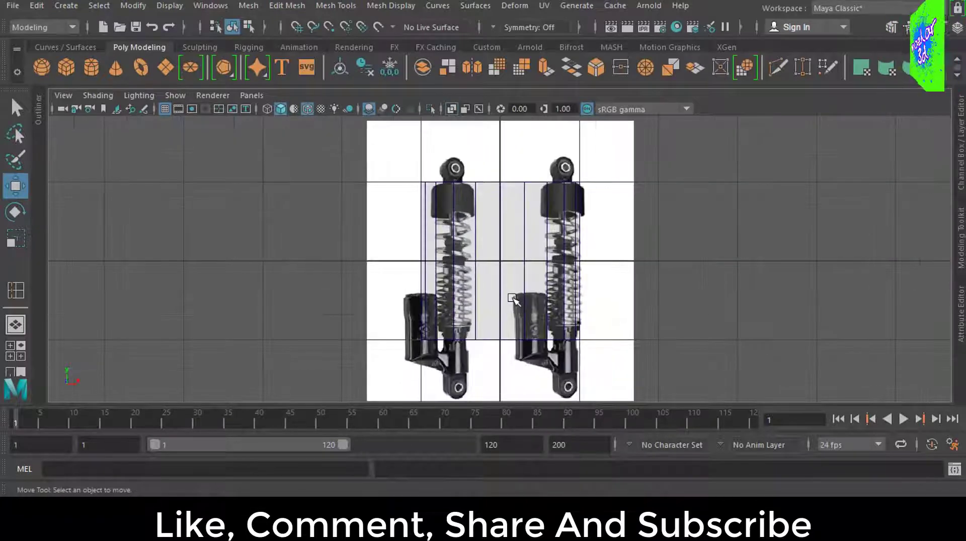
key("space")
left_click_drag(625, 233, 564, 236, "alt")
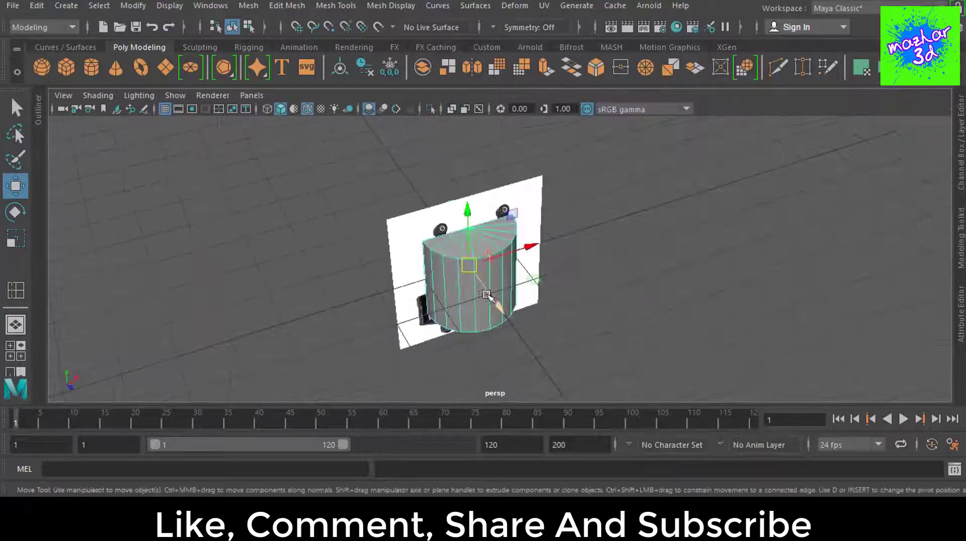
mouse_move(490, 322)
left_mouse_down()
mouse_move(425, 244)
mouse_move(504, 302)
left_mouse_up()
Step: Move the reference image plane back behind the cylinder
left_click(403, 231)
left_click_drag(442, 242, 499, 304)
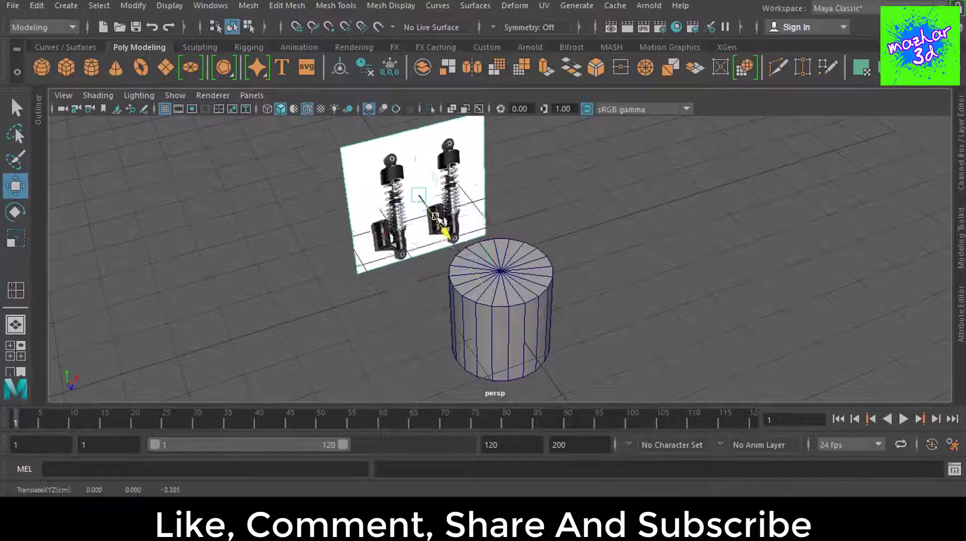
key("space")
key("space")
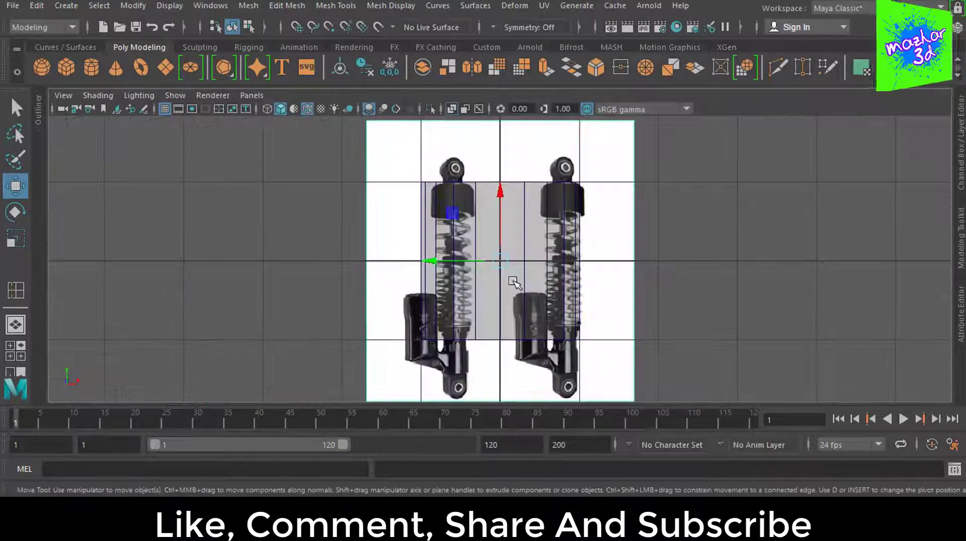
key("space")
key("space")
Step: Set the cylinder to Subdivisions Axis 8 and Subdivisions Caps 2
key("ctrl+a")
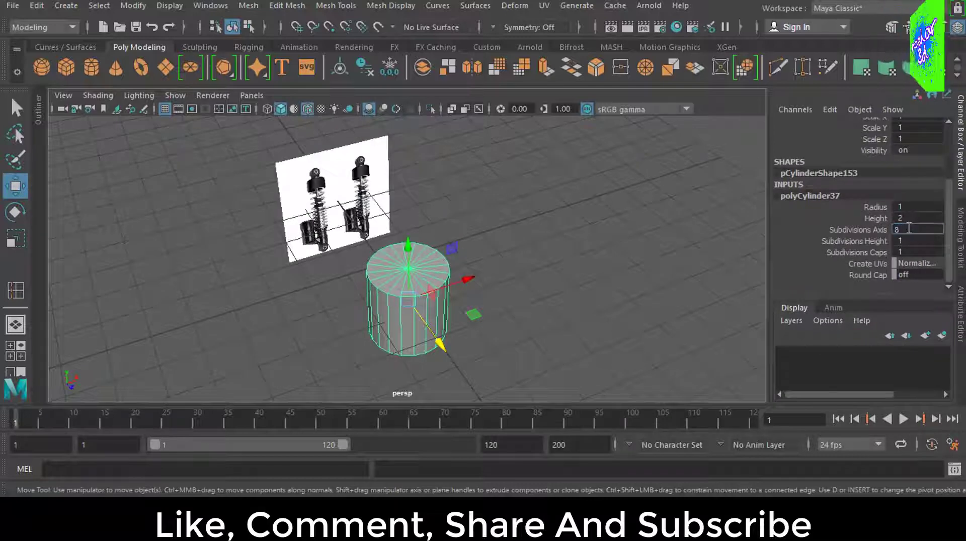
left_click(913, 252)
type("2")
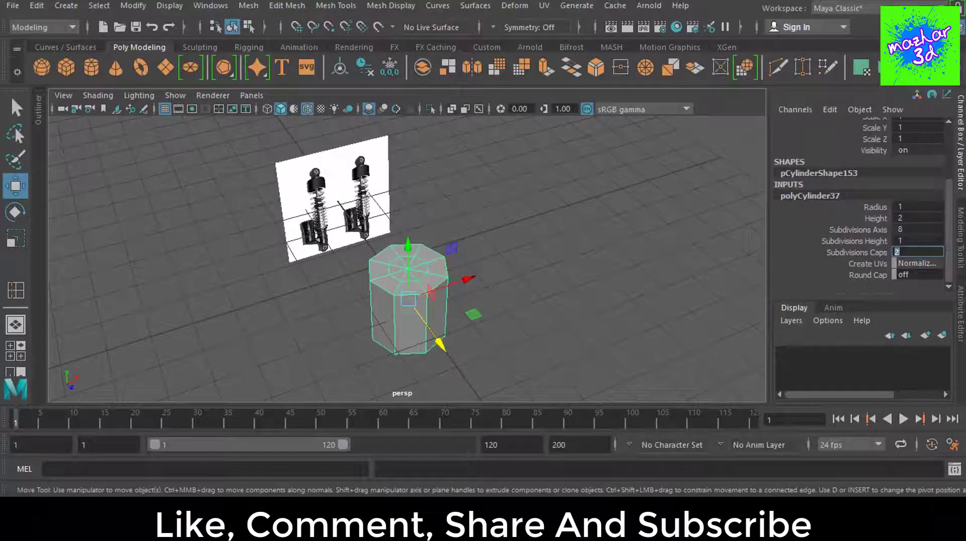
key("Return")
key("ctrl+a")
scroll(544, 306, "up", 4)
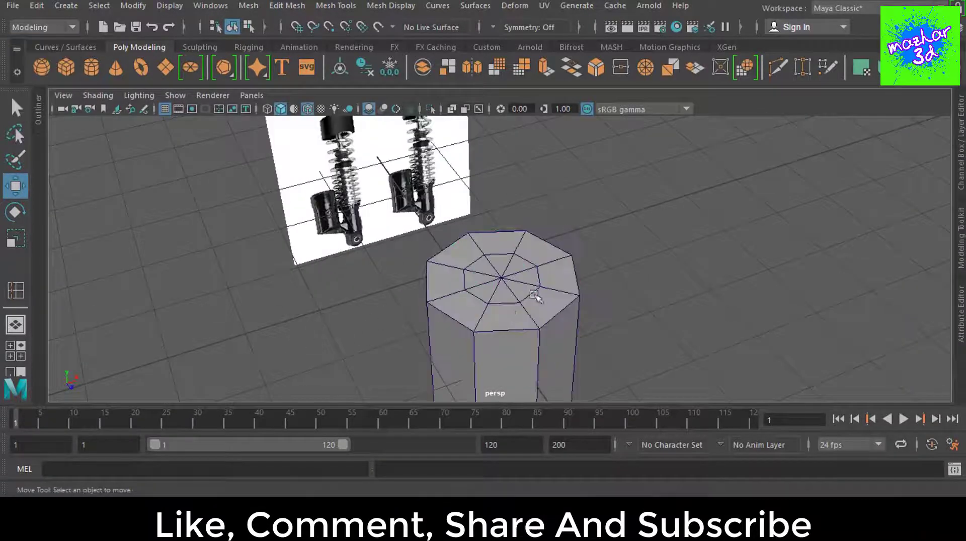
key("space")
key("space")
Step: Scale and move the cylinder to cover the left shock's black upper body
mouse_move(522, 267)
left_mouse_down()
mouse_move(453, 221)
mouse_move(389, 215)
left_mouse_up()
key("r")
middle_click_drag(389, 215, 420, 278, "alt")
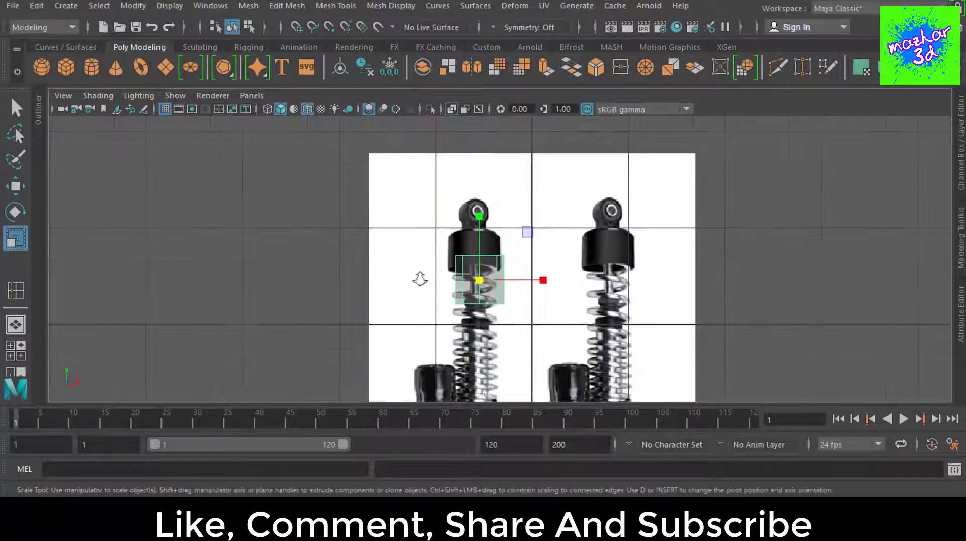
scroll(420, 279, "up", 3)
key("w")
mouse_move(468, 289)
left_mouse_down()
mouse_move(468, 247)
mouse_move(446, 244)
left_mouse_up()
scroll(462, 241, "up", 3)
key("r")
left_click_drag(448, 182, 443, 190)
key("w")
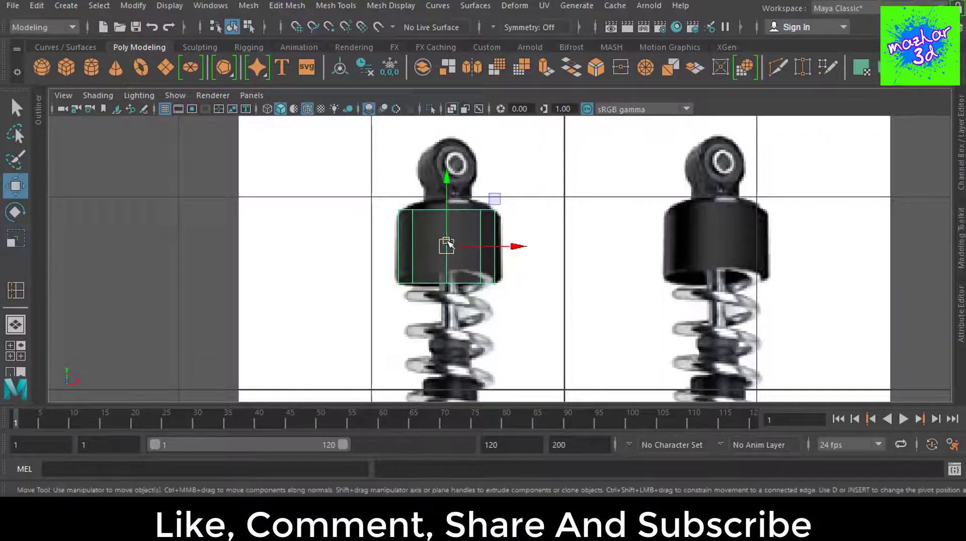
left_click_drag(447, 245, 450, 236)
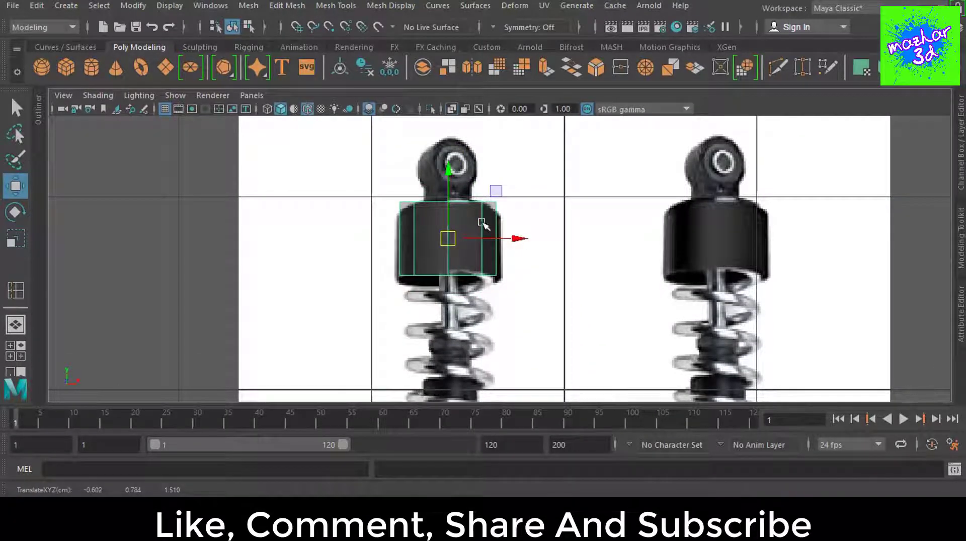
scroll(538, 206, "up", 2)
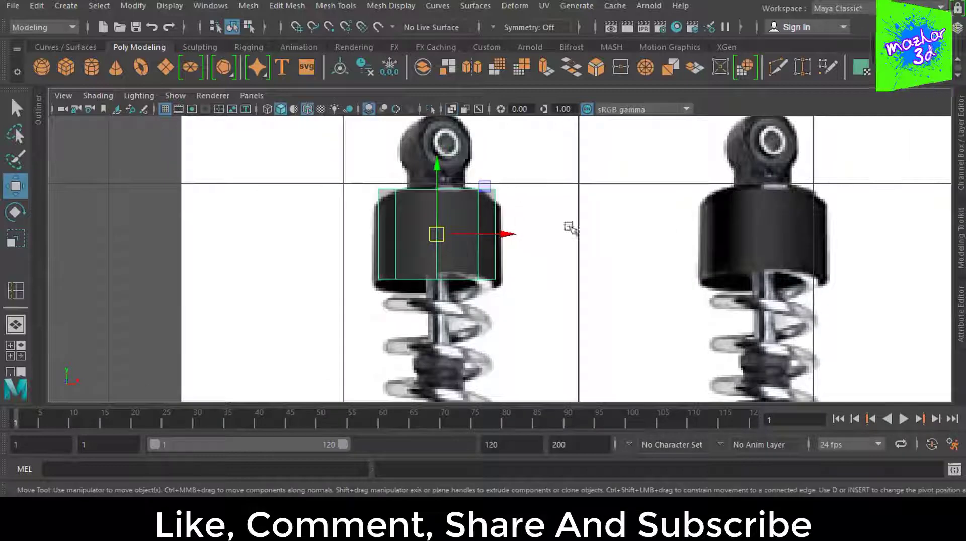
Step: Check the fitted cylinder in perspective view, then return to the maximized front view
key("space")
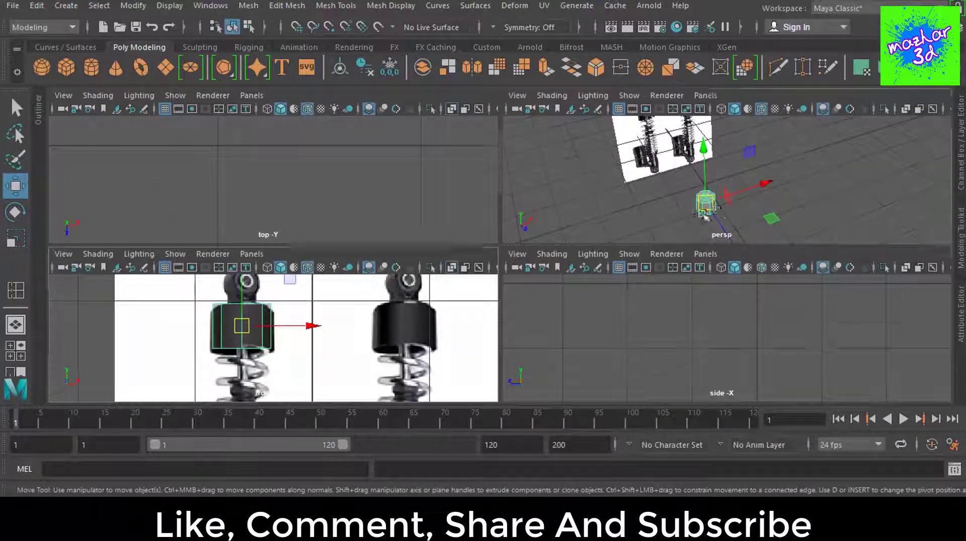
key("space")
scroll(503, 271, "up", 2)
scroll(495, 302, "up", 4)
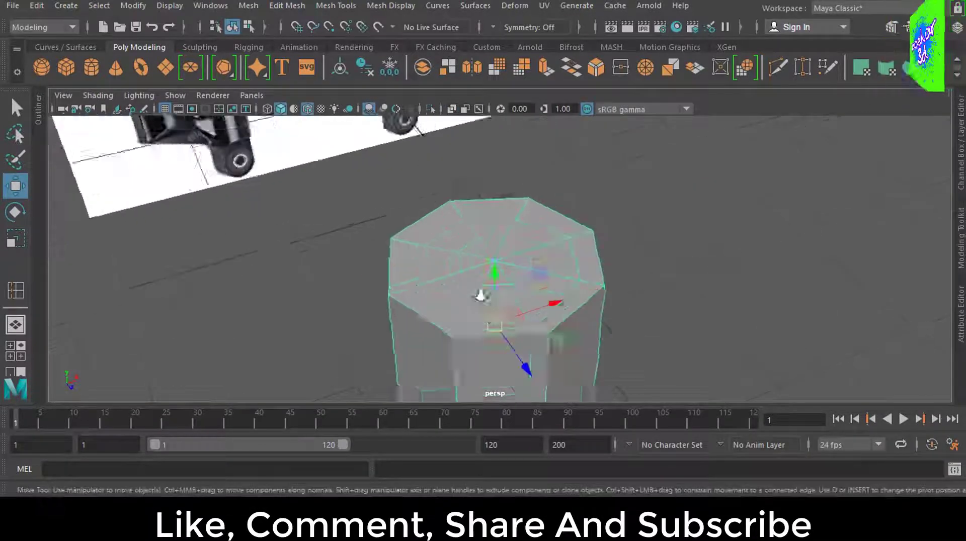
scroll(480, 296, "down", 5)
scroll(561, 313, "down", 2)
key("space")
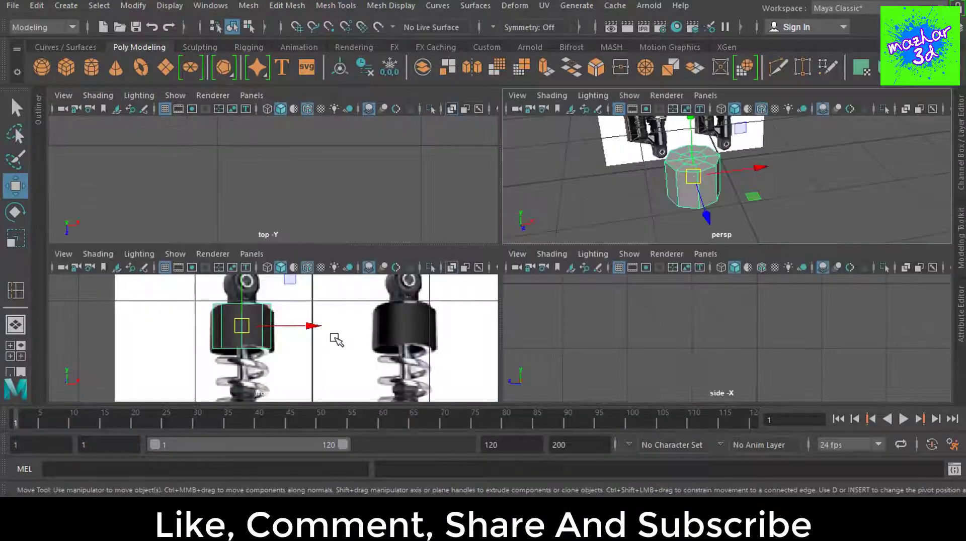
key("space")
Step: Create a large polygon pipe and rotate it upright to face the front view
left_click(487, 47)
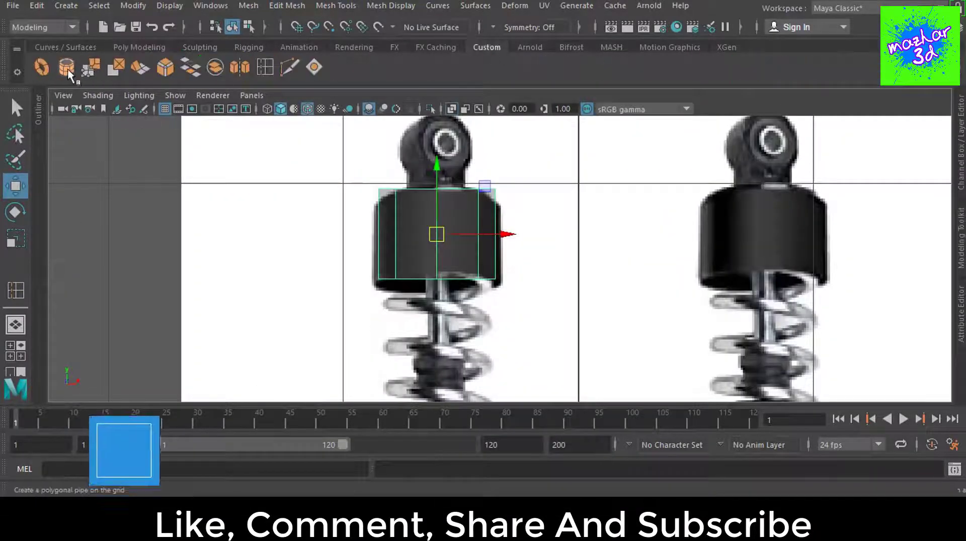
left_click(66, 67)
left_click_drag(514, 205, 522, 207)
key("e")
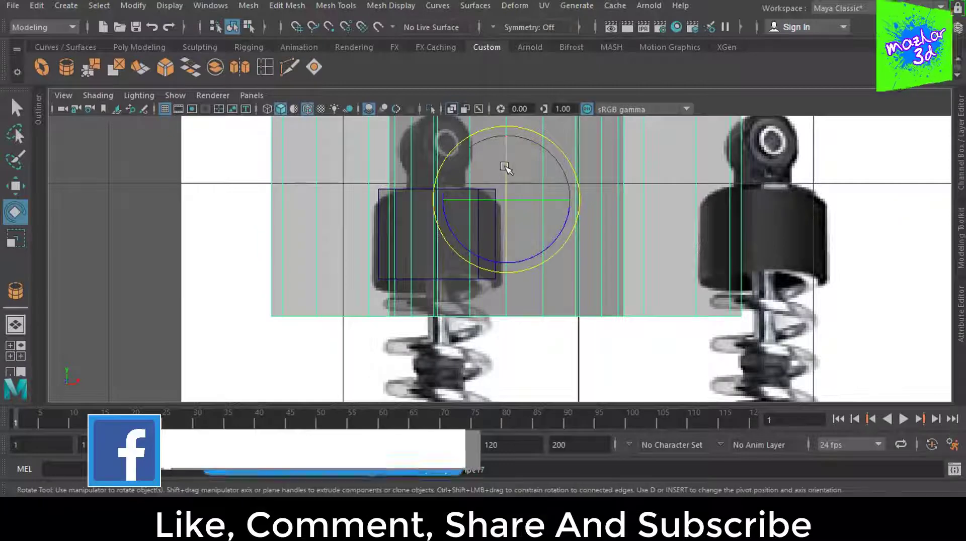
mouse_move(507, 165)
left_mouse_down()
mouse_move(516, 265)
mouse_move(513, 252)
left_mouse_up()
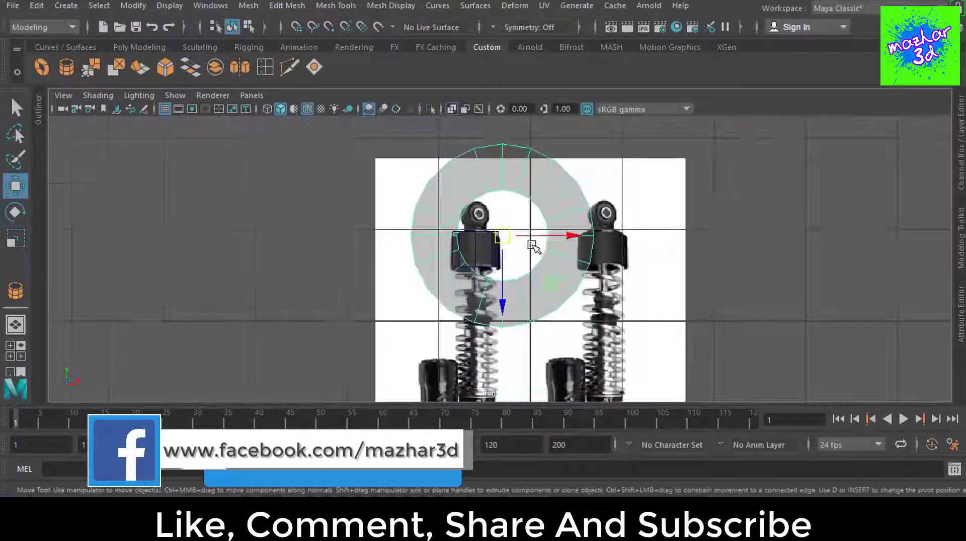
key("w")
scroll(524, 259, "down", 5)
scroll(524, 259, "up", 2)
Step: Give the pipe 8 axis subdivisions and move it left over the left shock
left_click(960, 146)
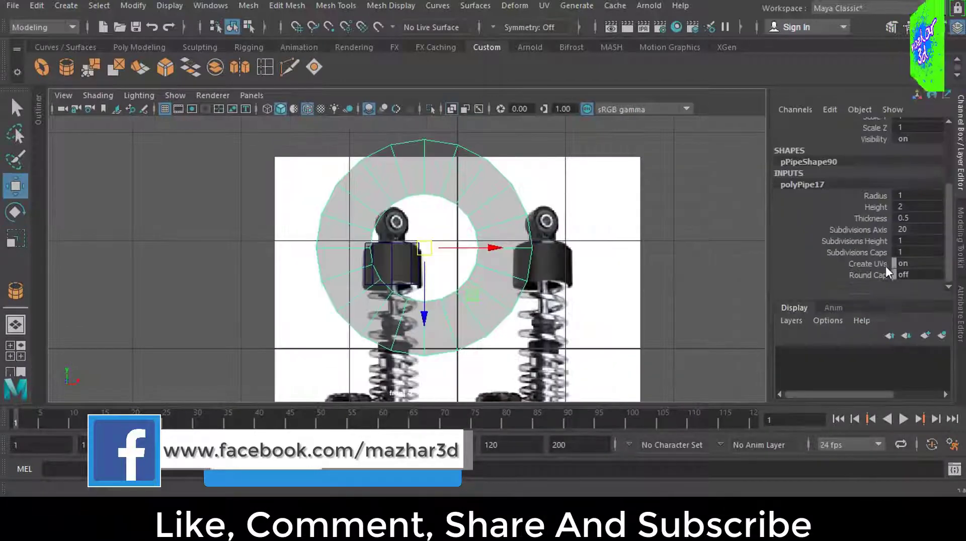
type("8")
key("Return")
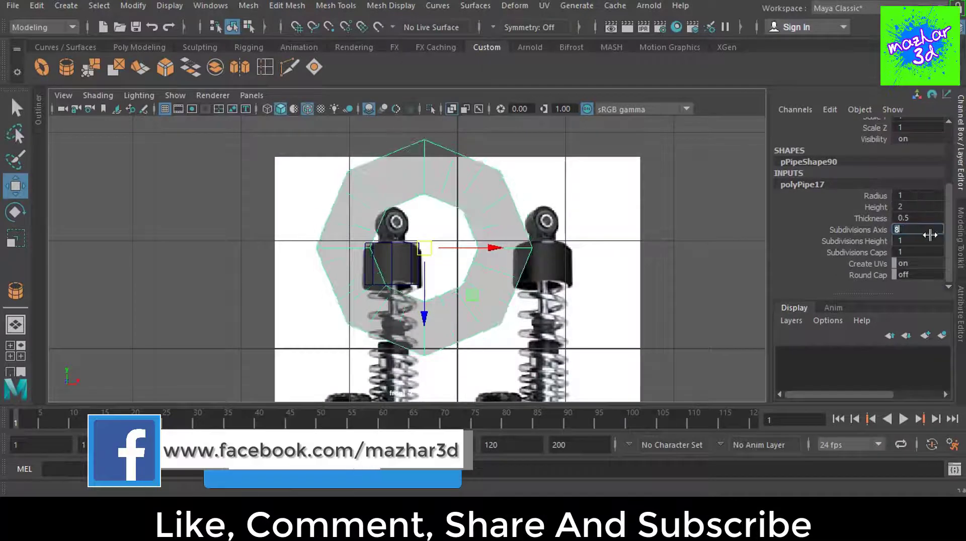
left_click(963, 174)
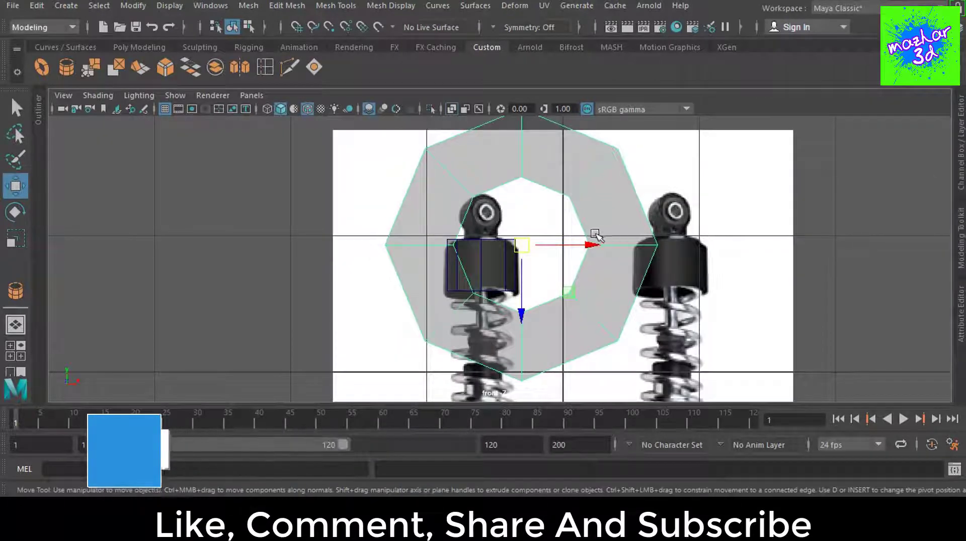
key("F3")
mouse_move(528, 247)
left_mouse_down()
mouse_move(463, 240)
mouse_move(361, 190)
left_mouse_up()
Step: Move and scale the octagonal ring down so it sits centred on the top eyelet
key("r")
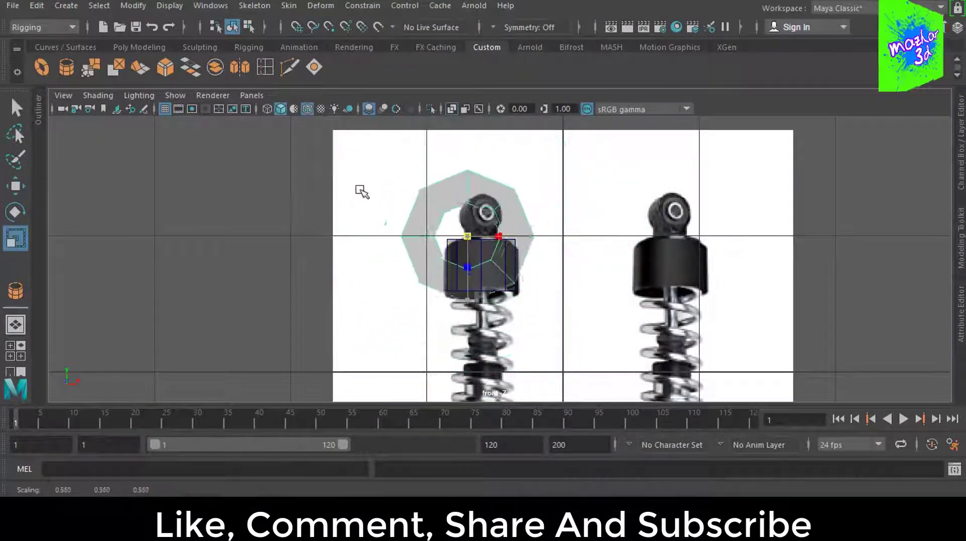
key("w")
scroll(530, 246, "up", 3)
mouse_move(437, 270)
left_mouse_down()
mouse_move(457, 226)
mouse_move(430, 230)
left_mouse_up()
key("r")
scroll(430, 231, "down", 3)
scroll(438, 226, "up", 3)
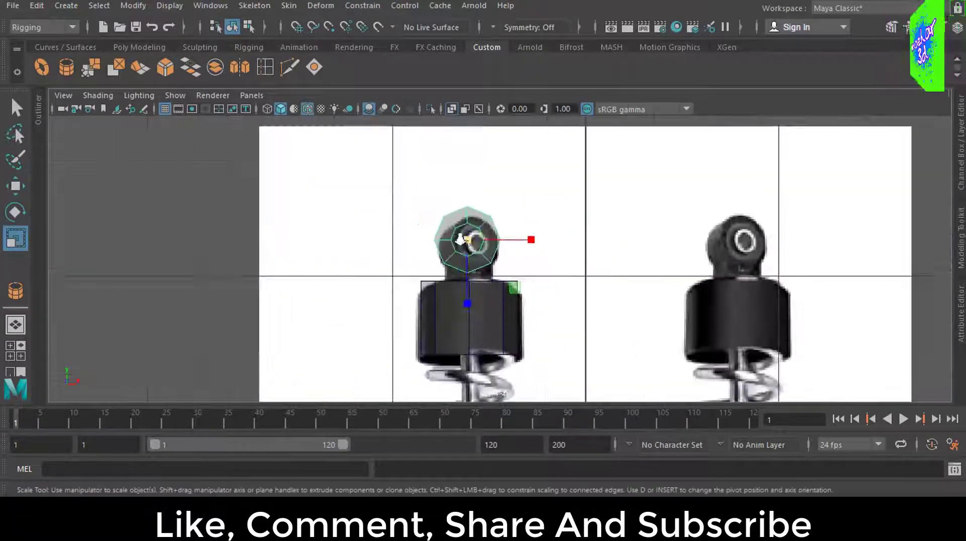
scroll(440, 224, "up", 3)
scroll(443, 221, "up", 2)
key("w")
left_click_drag(445, 220, 448, 225)
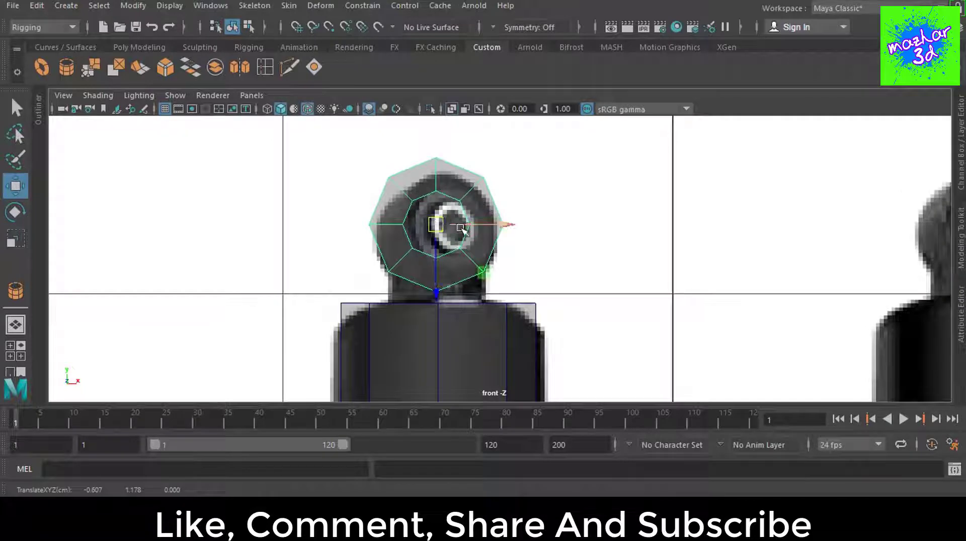
Step: Flatten the ring's bottom vertices into a level row
key("F8")
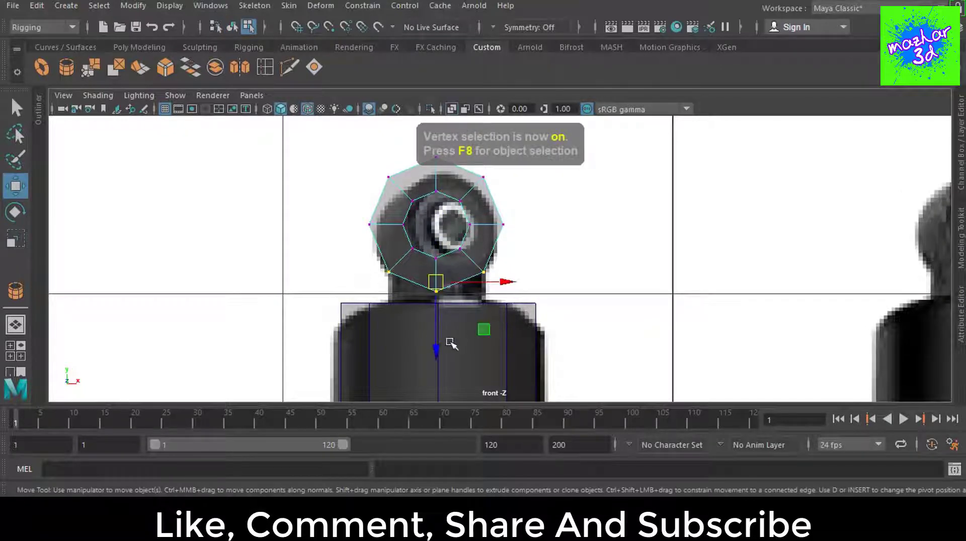
left_click_drag(436, 345, 439, 341)
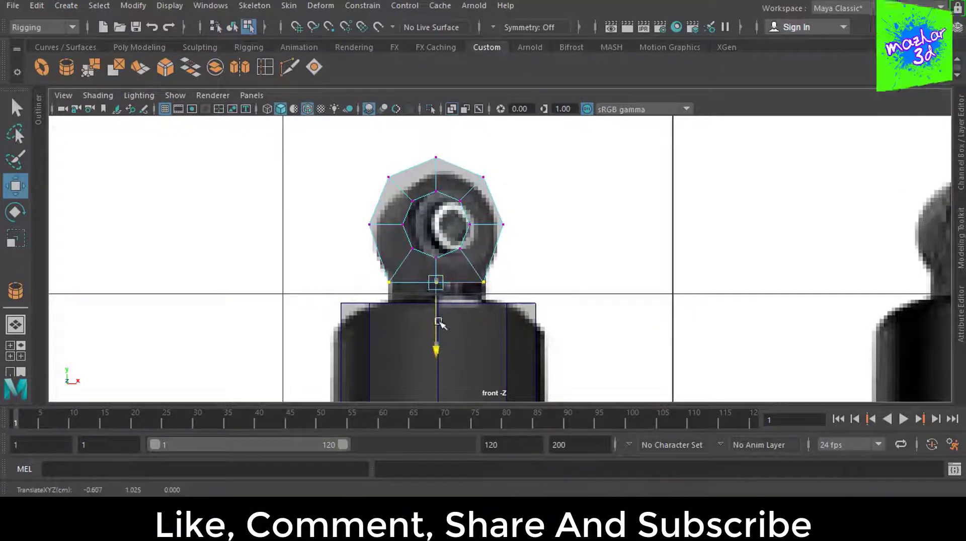
scroll(439, 314, "up", 3)
scroll(420, 259, "up", 3)
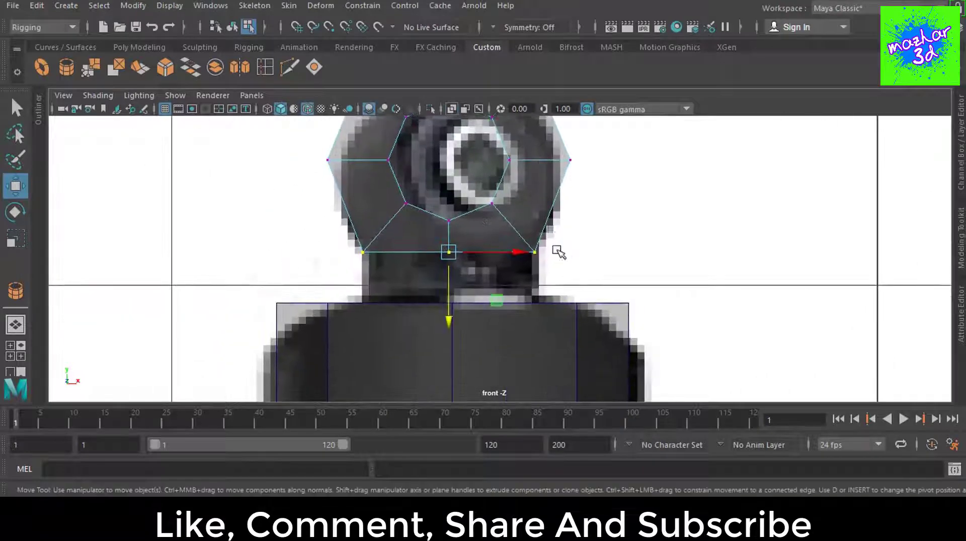
Step: Extrude the eyelet ring's lower faces downward to form a neck
key("F11")
left_click_drag(300, 241, 244, 129)
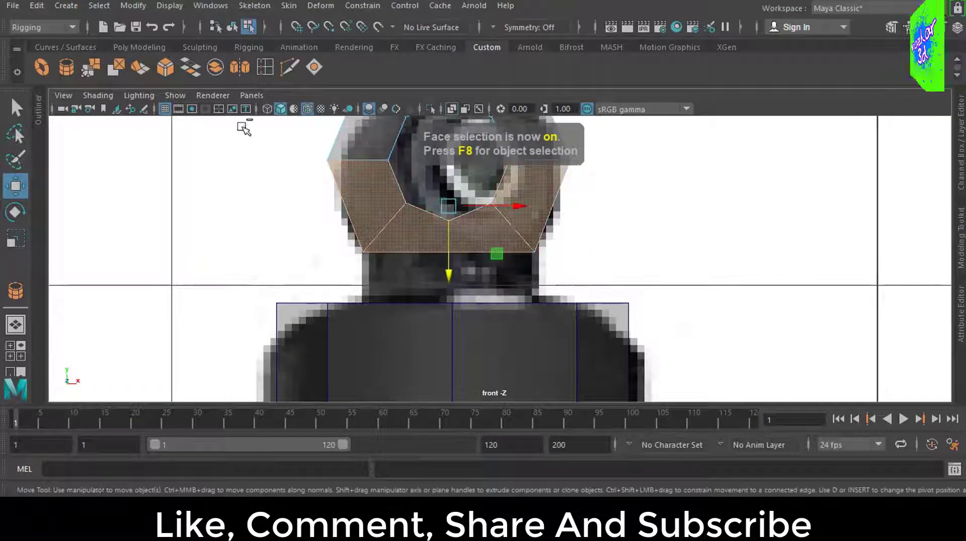
key("ctrl+e")
left_click_drag(449, 286, 450, 300)
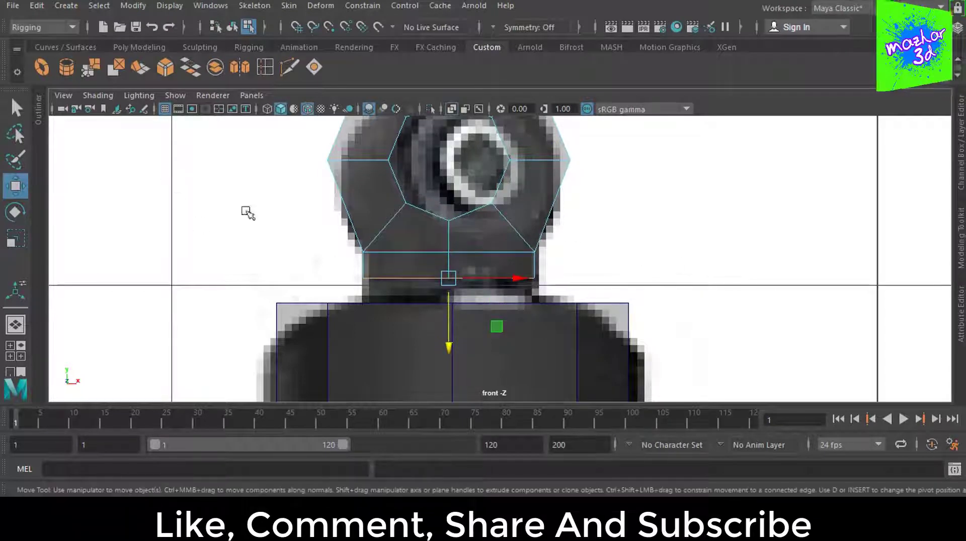
Step: In top view, move the body cylinder in Z to line up with the ring
key("space")
key("space")
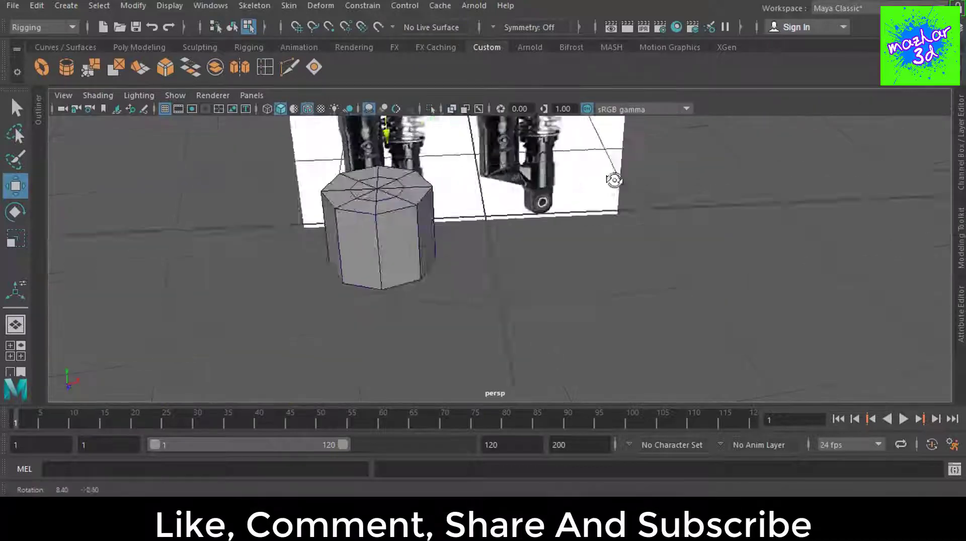
mouse_move(554, 212)
left_mouse_down("alt")
mouse_move(603, 185)
mouse_move(444, 226)
left_mouse_up("alt")
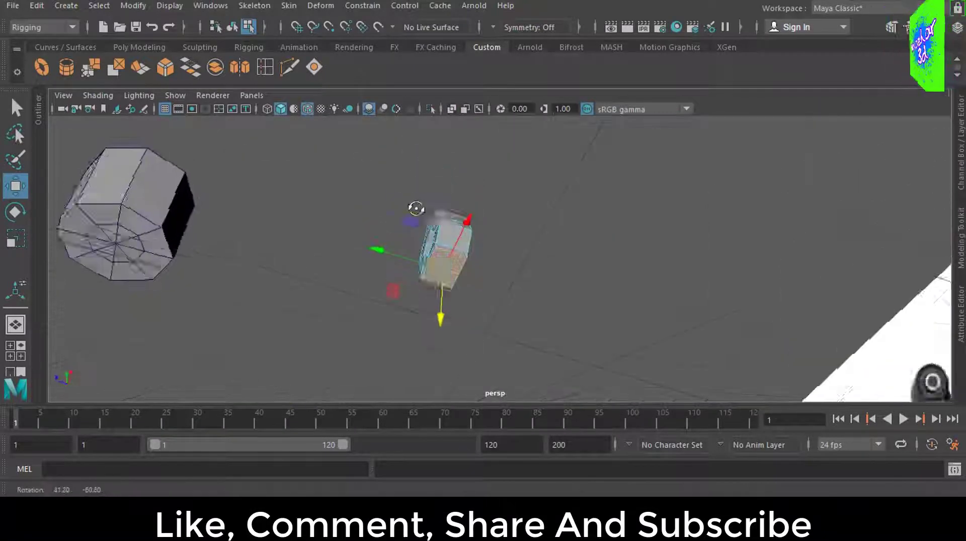
left_click(444, 226)
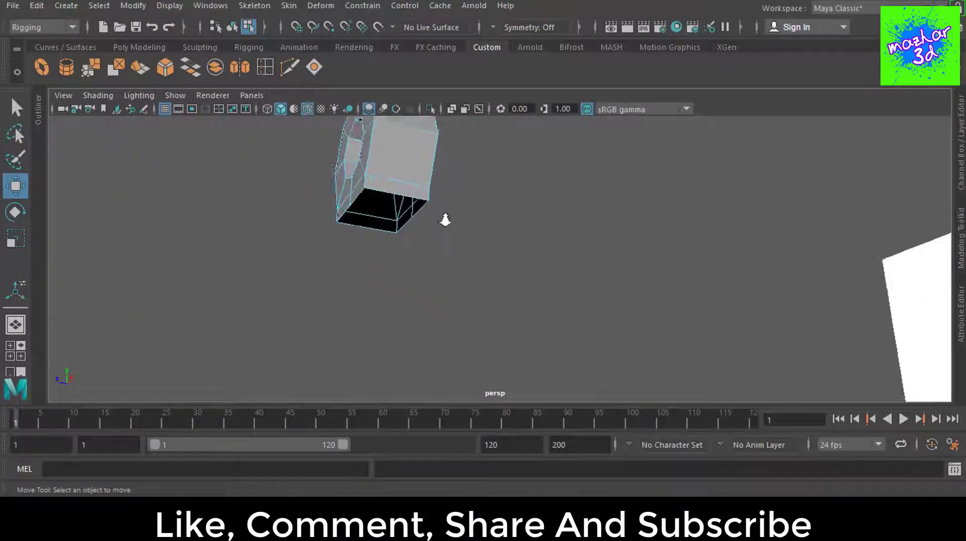
mouse_move(447, 216)
left_mouse_down("alt")
mouse_move(645, 316)
mouse_move(829, 310)
left_mouse_up("alt")
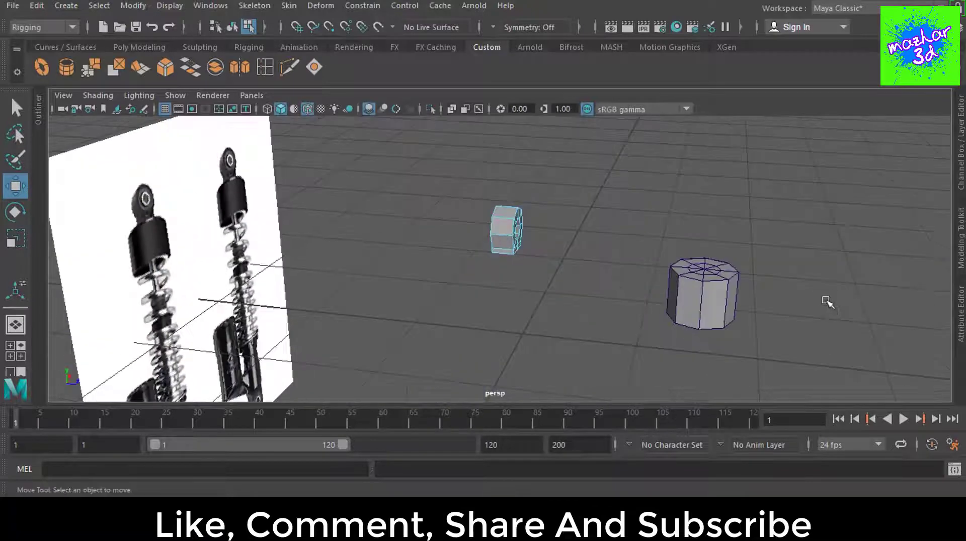
key("F8")
key("space")
key("space")
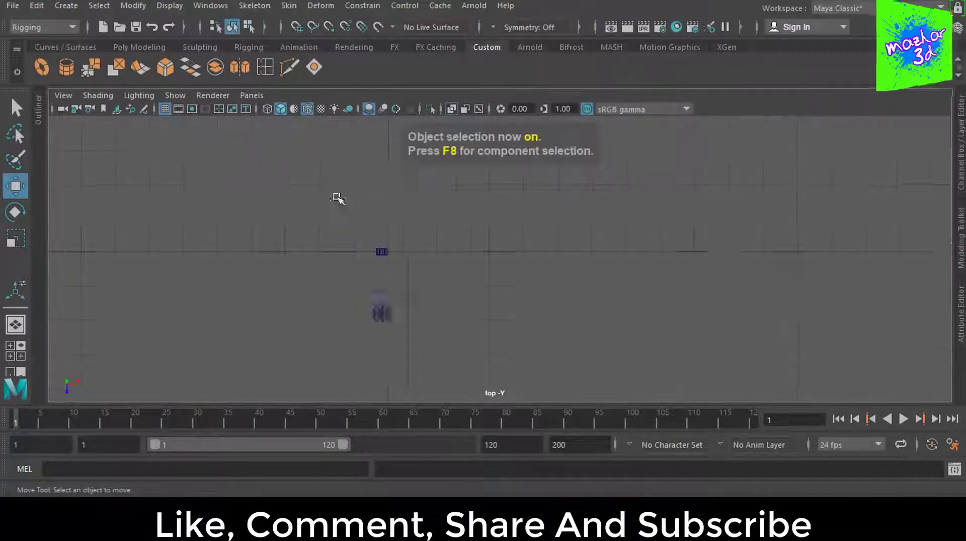
left_click(354, 327)
left_click_drag(354, 370, 348, 289)
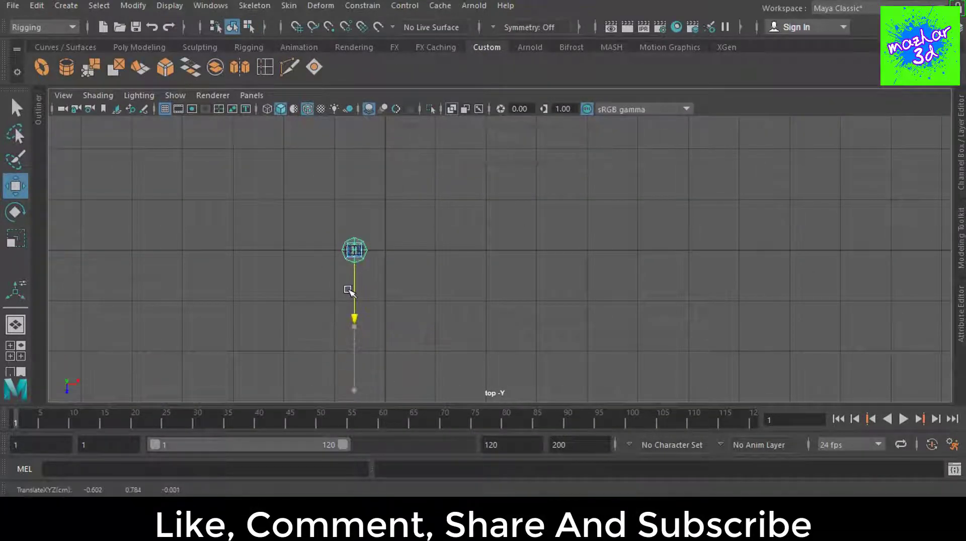
Step: Lower the neck's bottom row of vertices into the top of the body cylinder
key("space")
key("space")
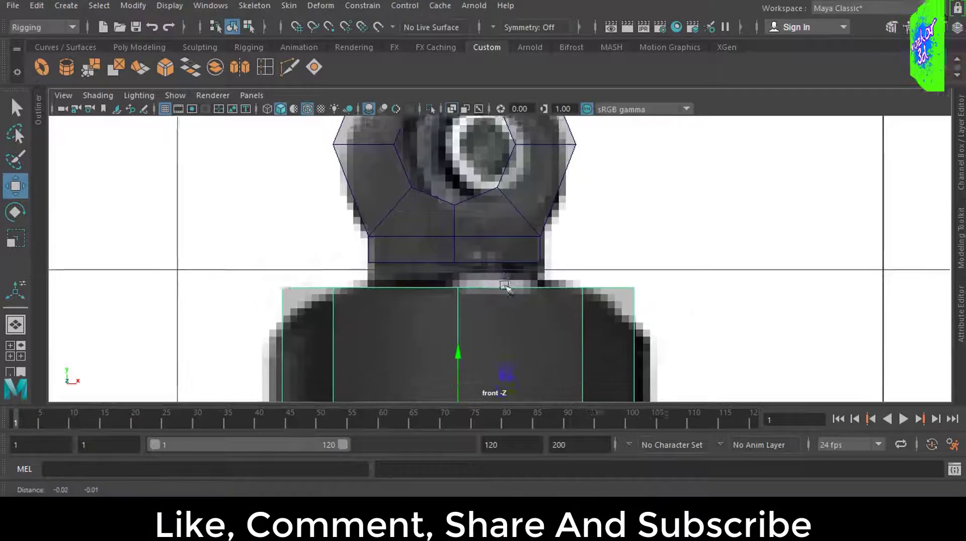
scroll(505, 286, "up", 1)
key("F8")
left_click_drag(532, 285, 415, 272)
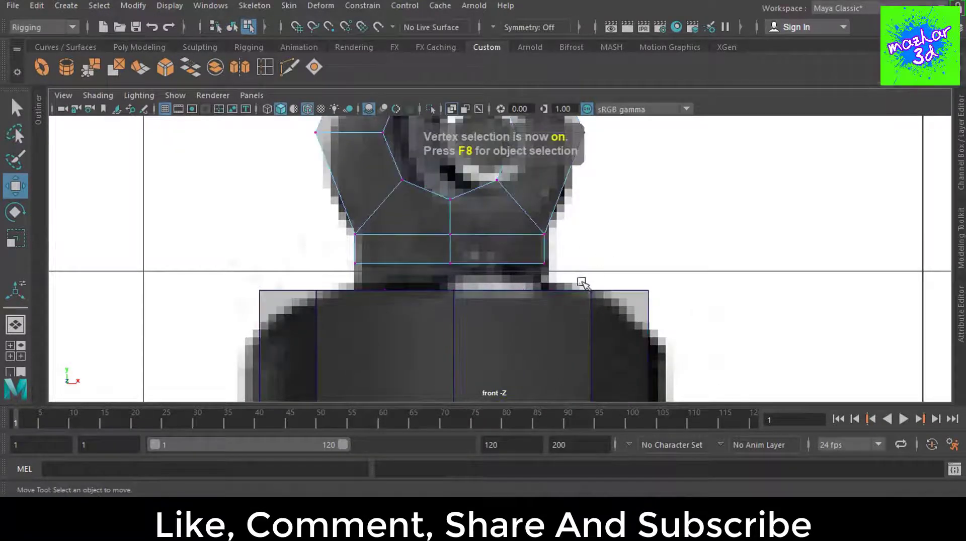
left_click_drag(450, 318, 451, 357)
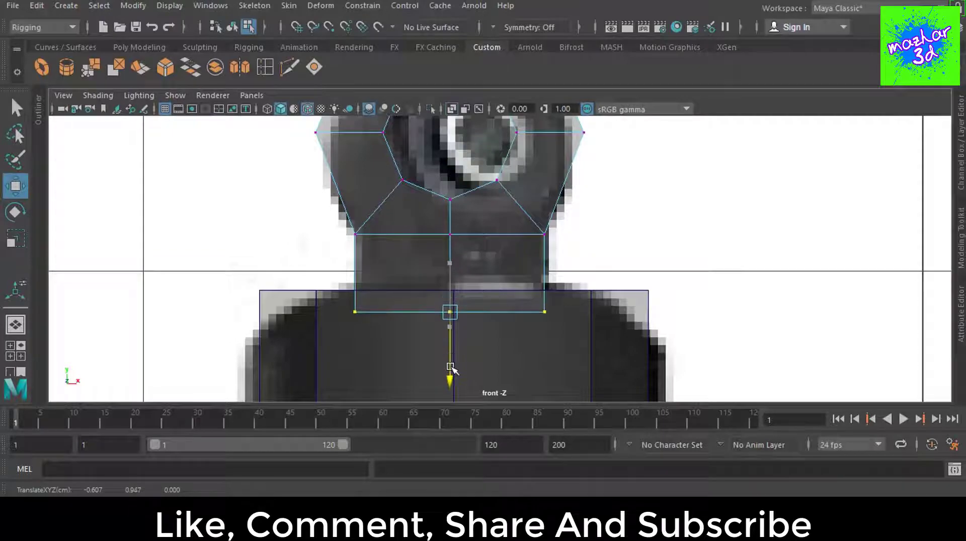
key("space")
key("space")
mouse_move(663, 281)
left_mouse_down("alt")
mouse_move(540, 310)
mouse_move(366, 302)
mouse_move(424, 273)
mouse_move(681, 294)
mouse_move(571, 334)
mouse_move(538, 309)
mouse_move(623, 315)
mouse_move(582, 263)
mouse_move(470, 258)
left_mouse_up("alt")
key("F8")
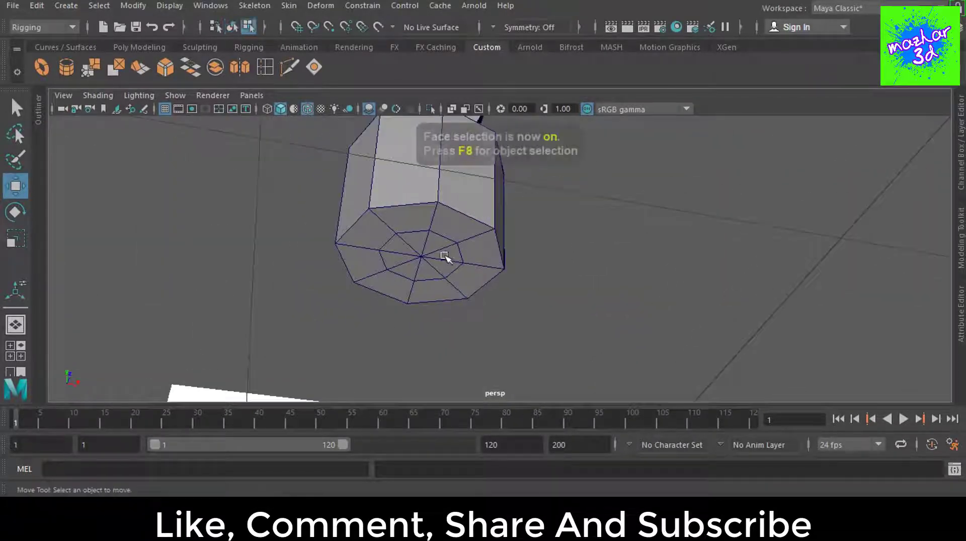
Step: Select the cylinder's end-cap triangles, then move the eyelet ring aside up and right
left_click(444, 265)
left_click_drag(415, 252, 428, 263)
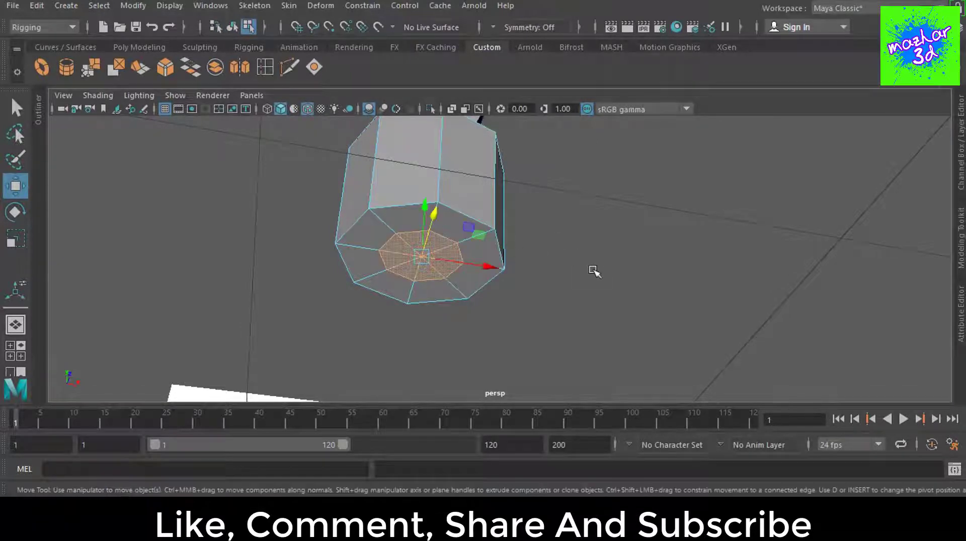
left_click_drag(609, 268, 627, 361, "alt")
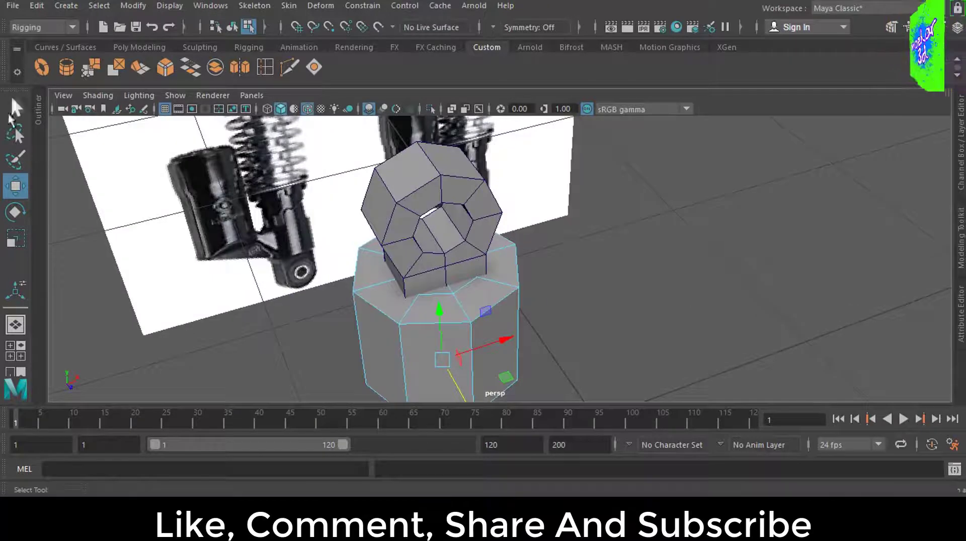
key("q")
key("F9")
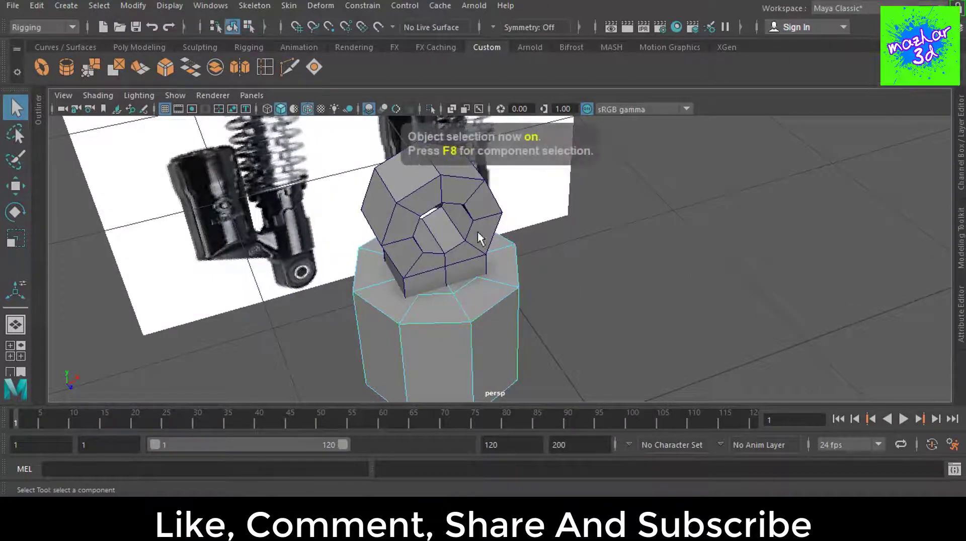
key("w")
left_click_drag(438, 232, 554, 202)
Step: Select the body cylinder's top face and scale it wider
left_click(483, 312)
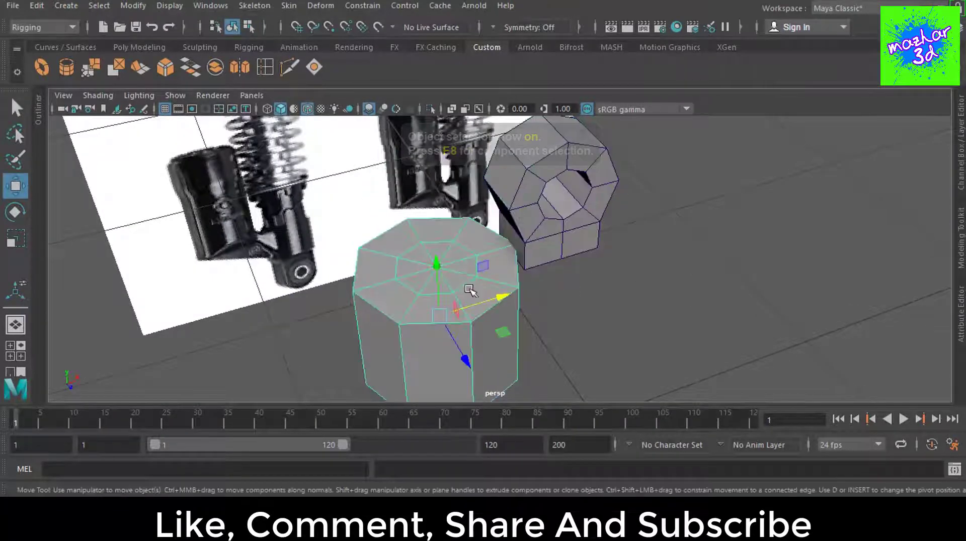
key("F11")
left_click(459, 277)
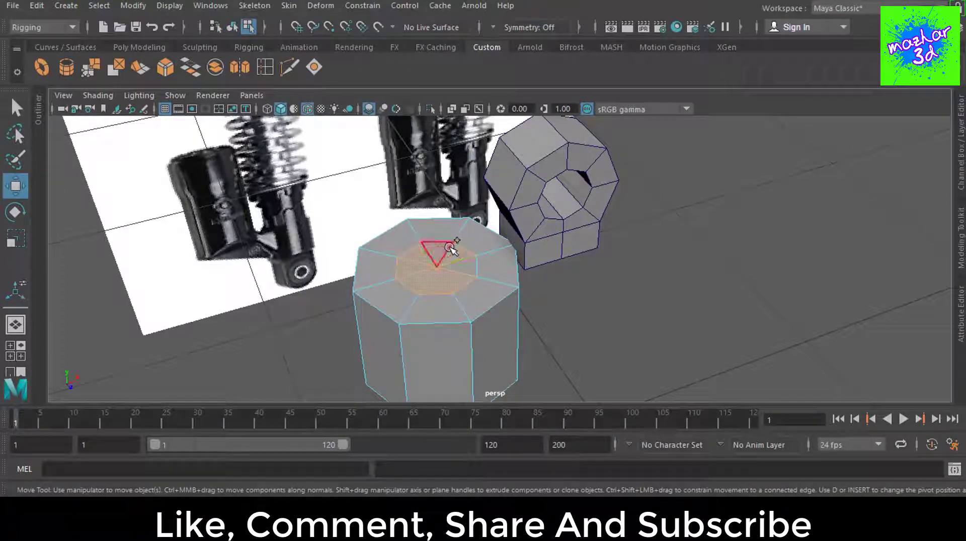
left_click_drag(583, 294, 433, 260, "alt")
key("Caps_Lock")
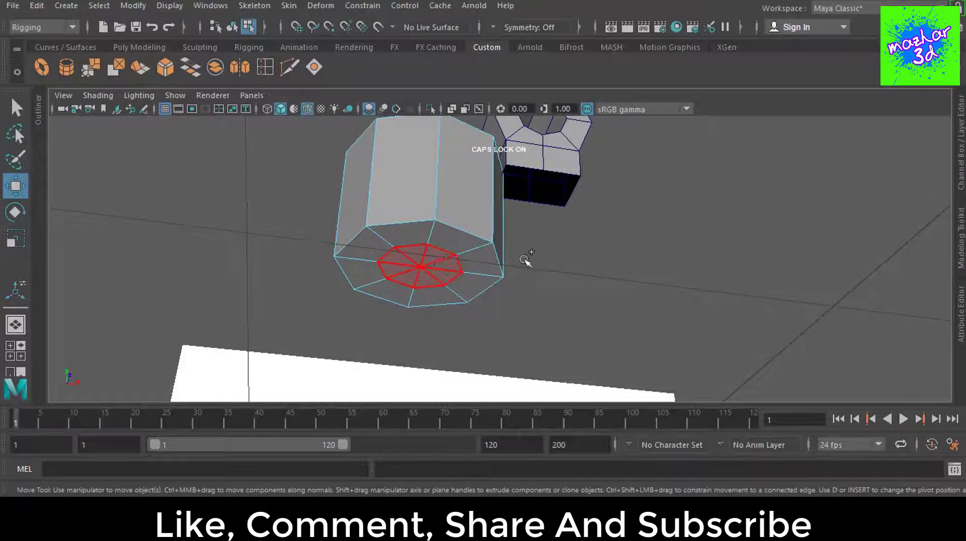
left_click_drag(526, 260, 597, 325, "alt")
key("r")
left_click_drag(431, 302, 451, 316)
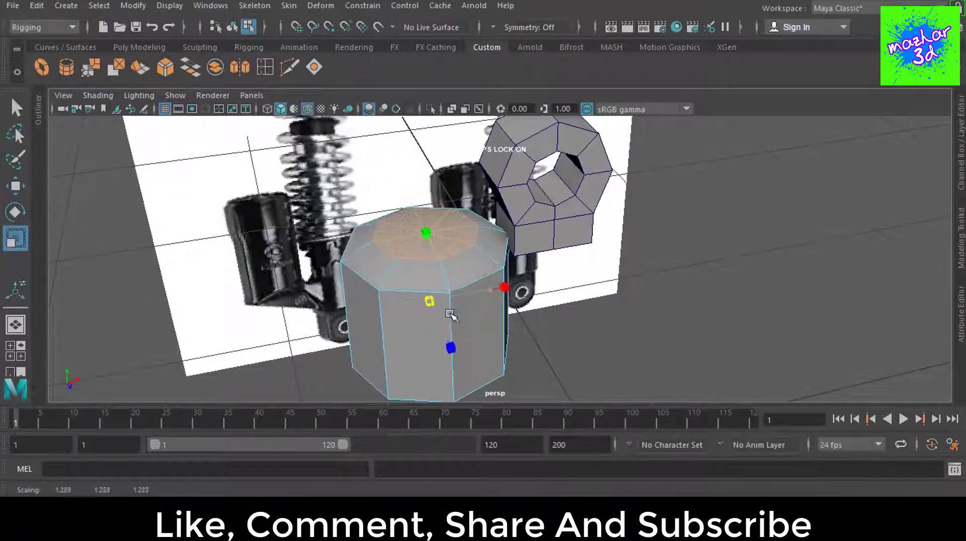
Step: Scale the cylinder's front face in Y to 0.788 to match the reservoir height
key("space")
key("space")
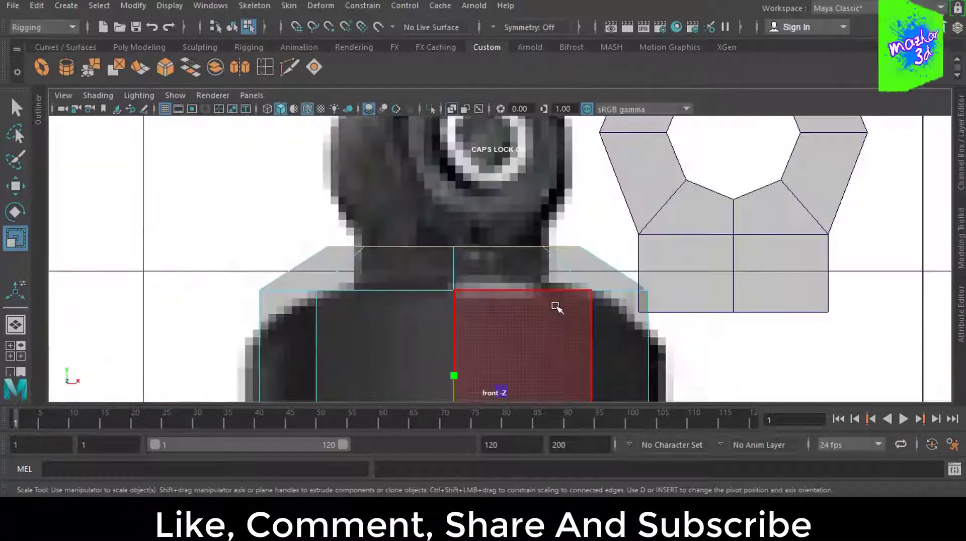
left_click(557, 308)
middle_click_drag(557, 308, 546, 214, "alt")
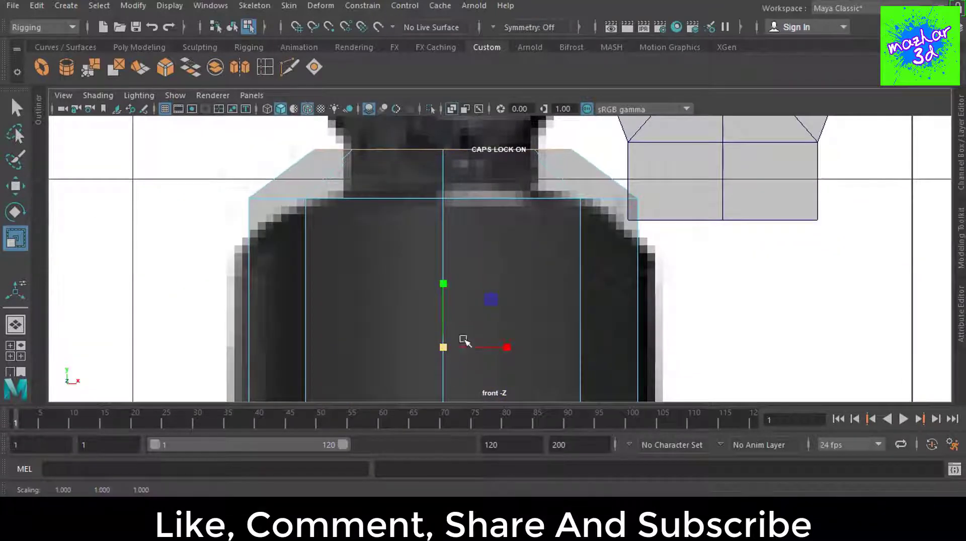
scroll(464, 341, "down", 5)
scroll(473, 282, "up", 5)
left_click_drag(475, 237, 477, 253)
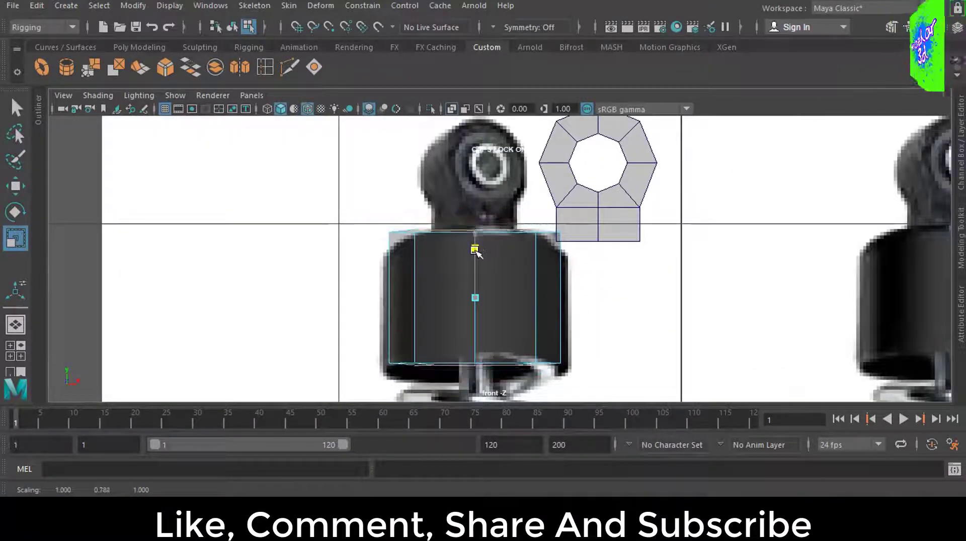
Step: Select the body's vertex rows, including the bottom row
key("F8")
left_click_drag(384, 200, 584, 254)
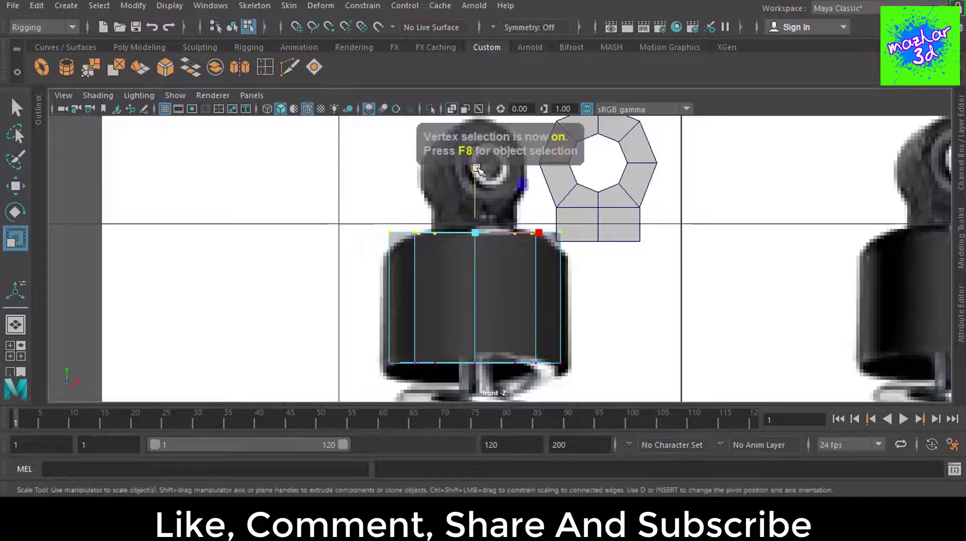
left_click_drag(341, 342, 578, 380)
key("space")
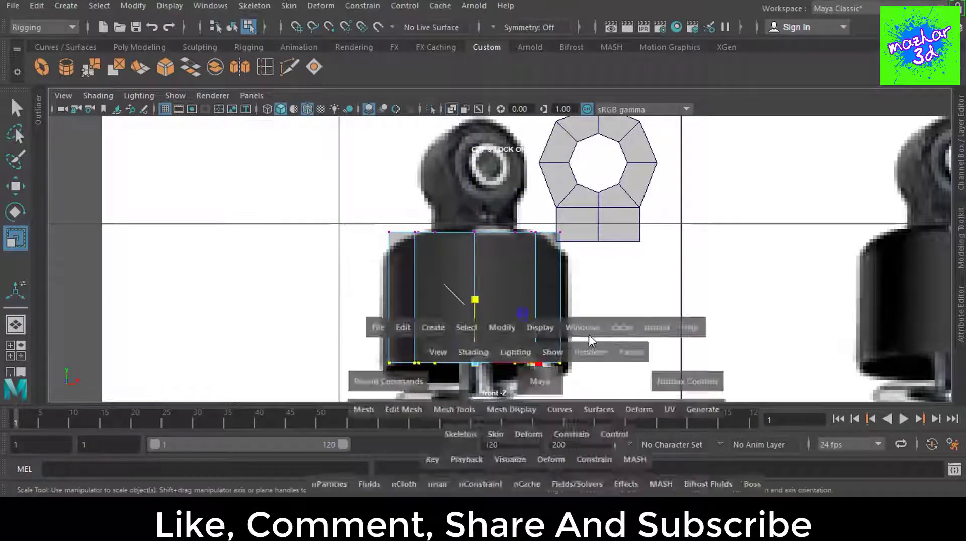
key("space")
Step: Extrude the body's bottom face, shrink it inward and push it up into the body as an inset
key("q")
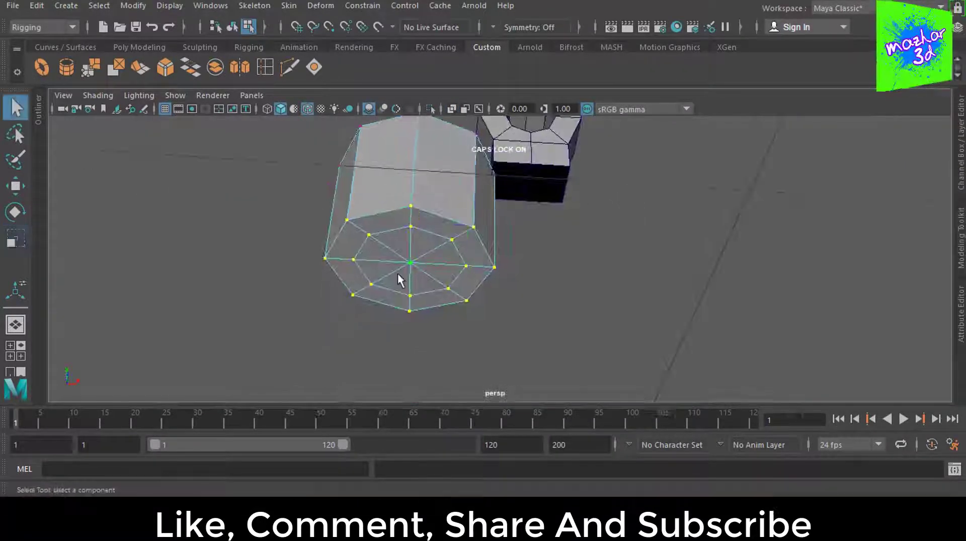
key("F11")
left_click(412, 258)
left_click_drag(535, 302, 557, 372, "alt")
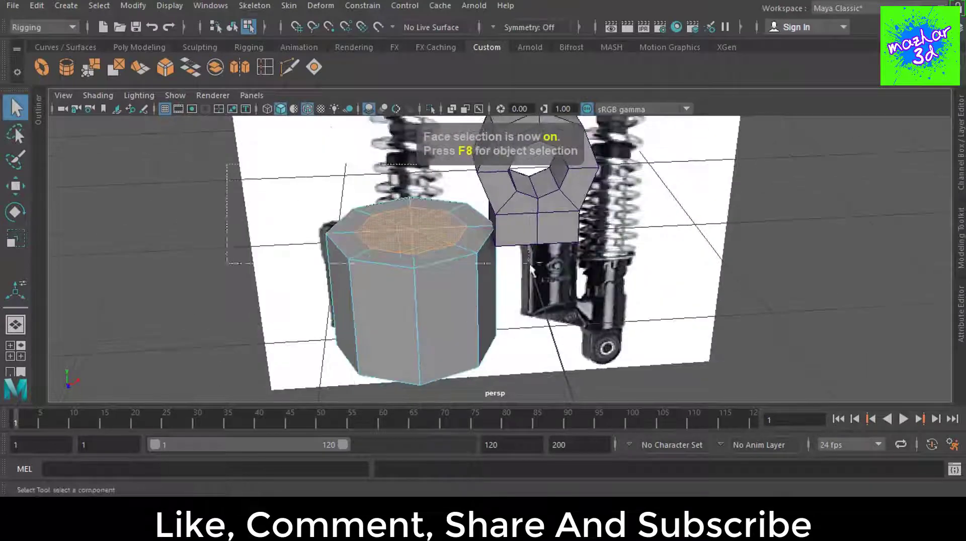
left_click_drag(567, 229, 592, 239, "alt")
key("Caps_Lock")
key("ctrl+e")
key("w")
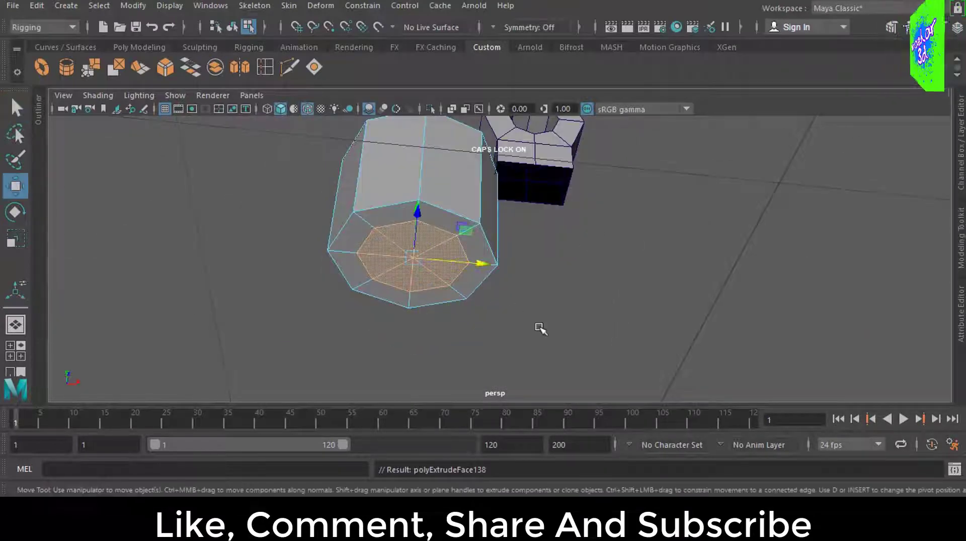
left_click_drag(538, 330, 569, 282, "alt")
left_click_drag(416, 224, 414, 201)
mouse_move(471, 244)
left_mouse_down("alt")
mouse_move(529, 222)
mouse_move(492, 274)
left_mouse_up("alt")
mouse_move(496, 239)
left_mouse_down("alt")
mouse_move(526, 197)
mouse_move(557, 282)
mouse_move(549, 358)
mouse_move(17, 107)
left_mouse_up("alt")
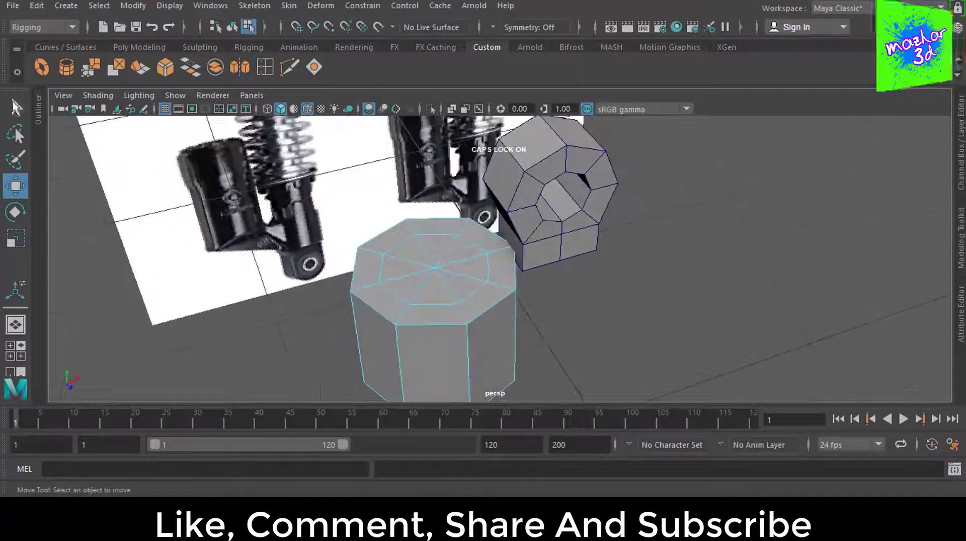
mouse_move(628, 258)
left_mouse_down("alt")
mouse_move(582, 174)
mouse_move(618, 220)
mouse_move(614, 248)
mouse_move(648, 277)
left_mouse_up("alt")
Step: In front view, move the octagonal eyelet ring left onto the reference's top eye
key("space")
key("space")
key("F8")
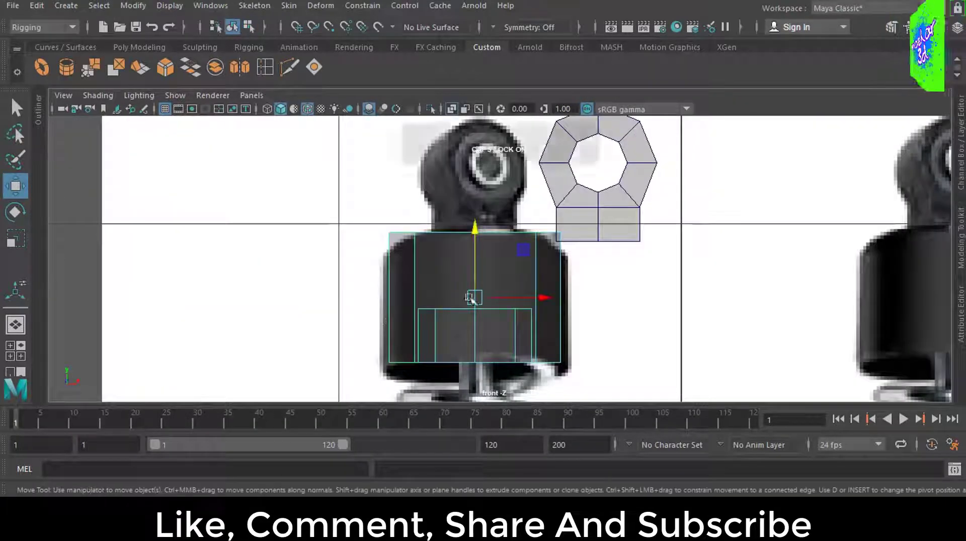
left_click(645, 226)
left_click_drag(664, 165, 536, 166)
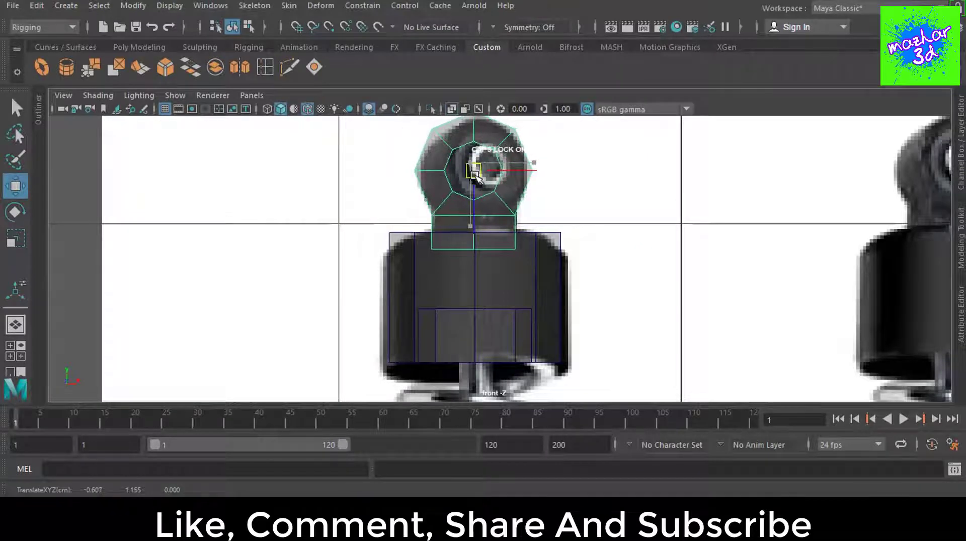
scroll(564, 263, "up", 1)
left_click_drag(500, 160, 504, 159)
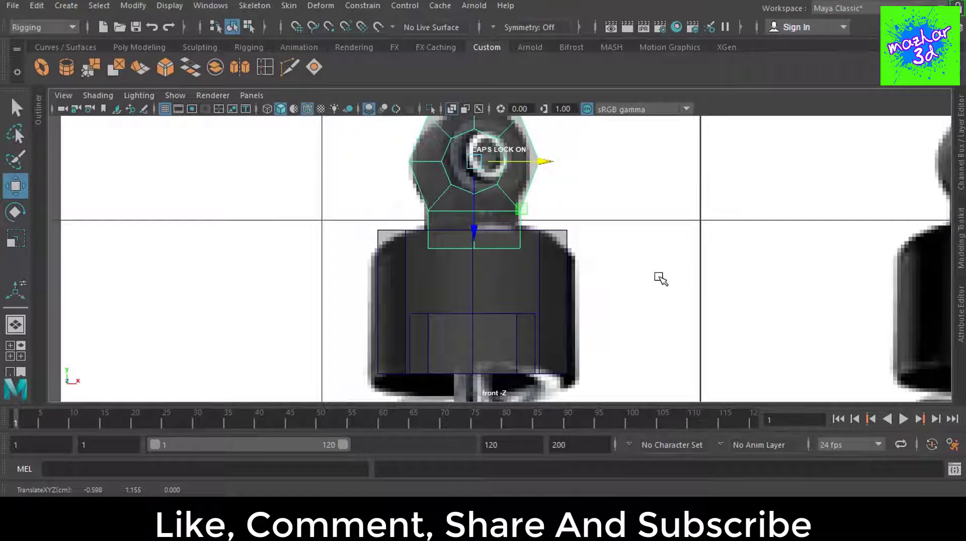
middle_click_drag(649, 314, 628, 168, "alt")
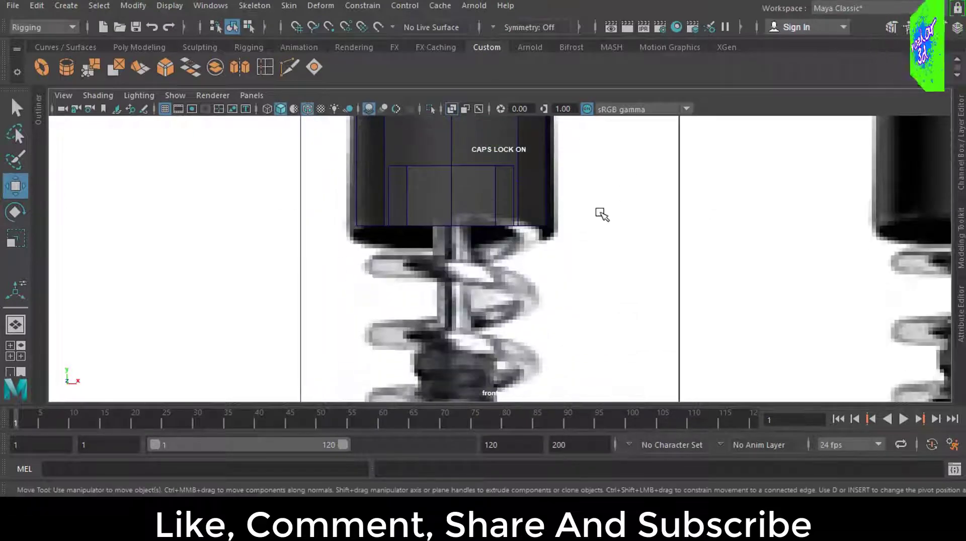
scroll(599, 212, "down", 5)
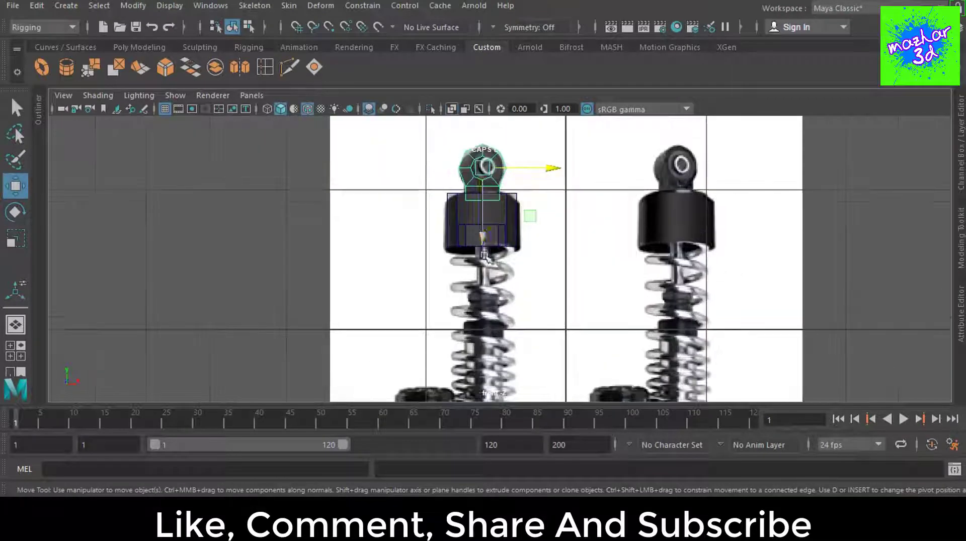
mouse_move(547, 298)
middle_mouse_down("alt")
mouse_move(532, 189)
mouse_move(524, 210)
middle_mouse_up("alt")
scroll(438, 253, "down", 2)
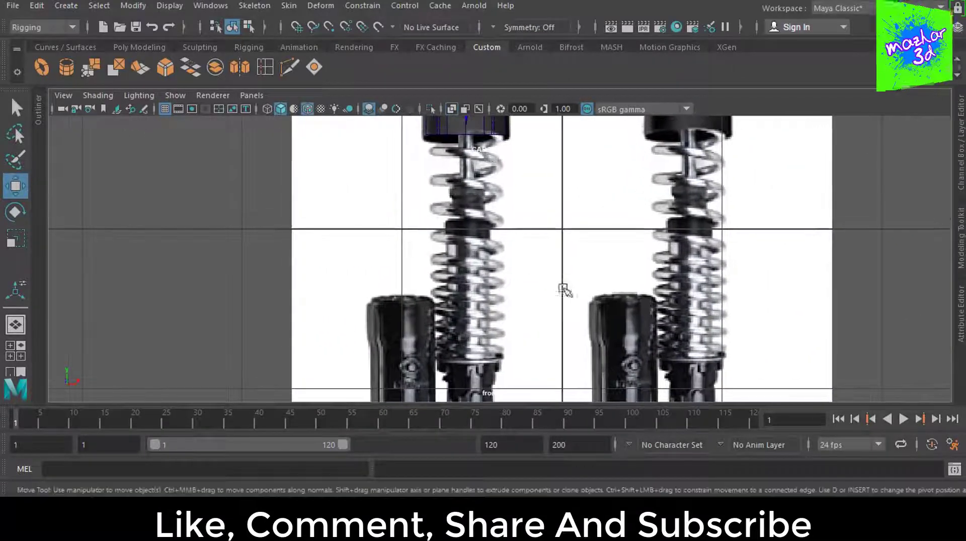
middle_click_drag(549, 278, 569, 323, "alt")
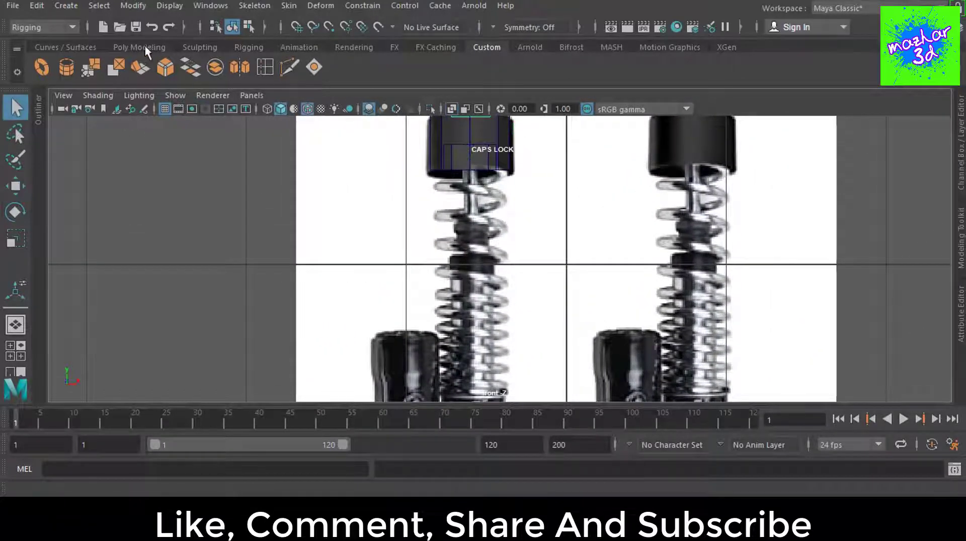
Step: Create a polygon cylinder with 8 axis subdivisions
left_click(145, 46)
left_click(90, 66)
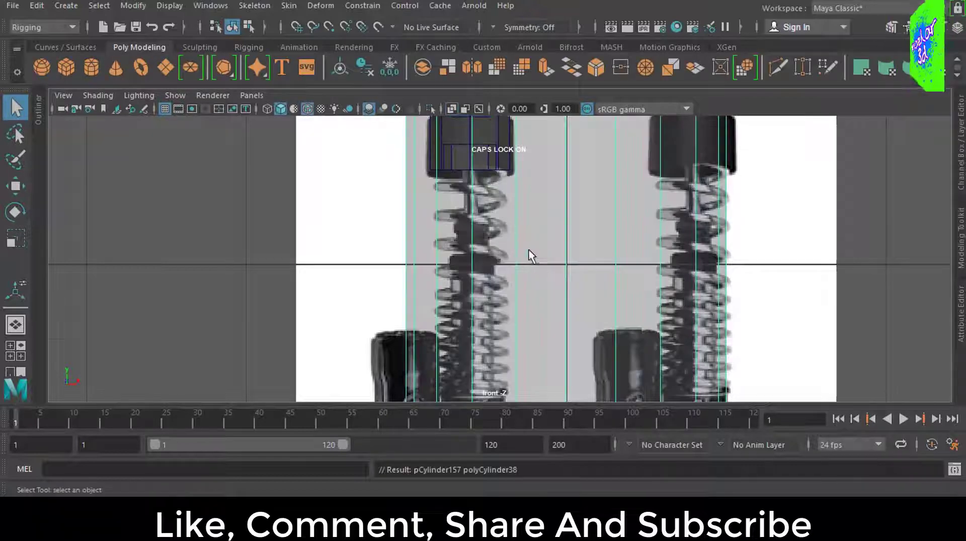
scroll(531, 255, "down", 4)
left_click(961, 23)
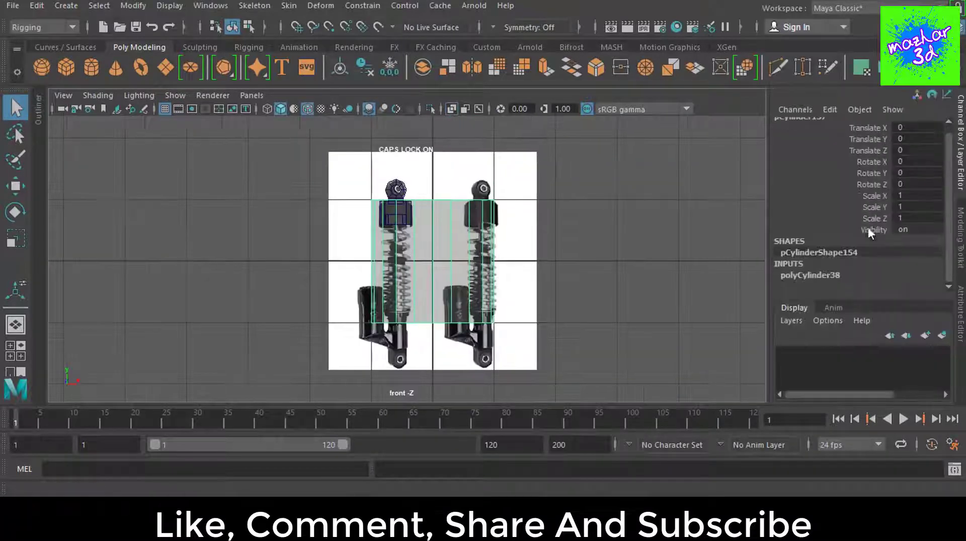
left_click(840, 275)
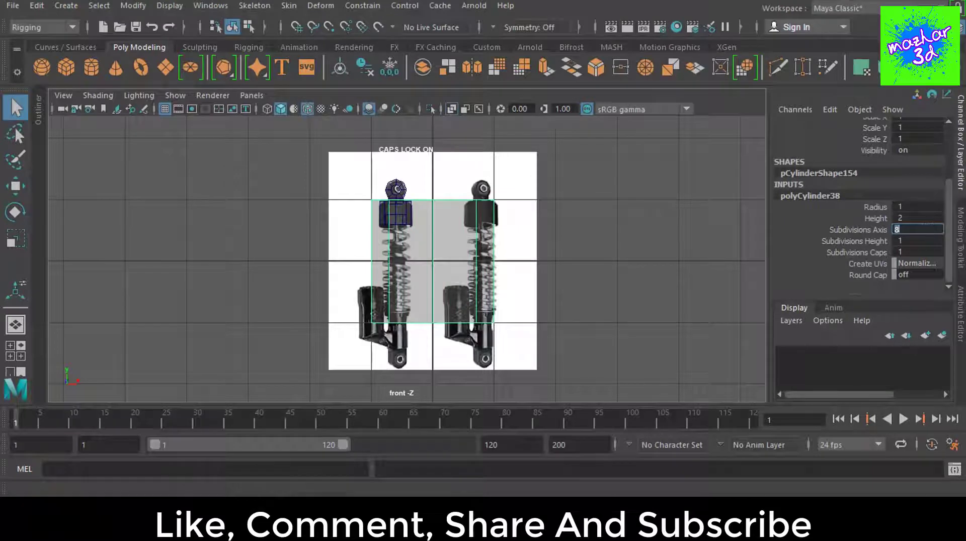
left_click(961, 22)
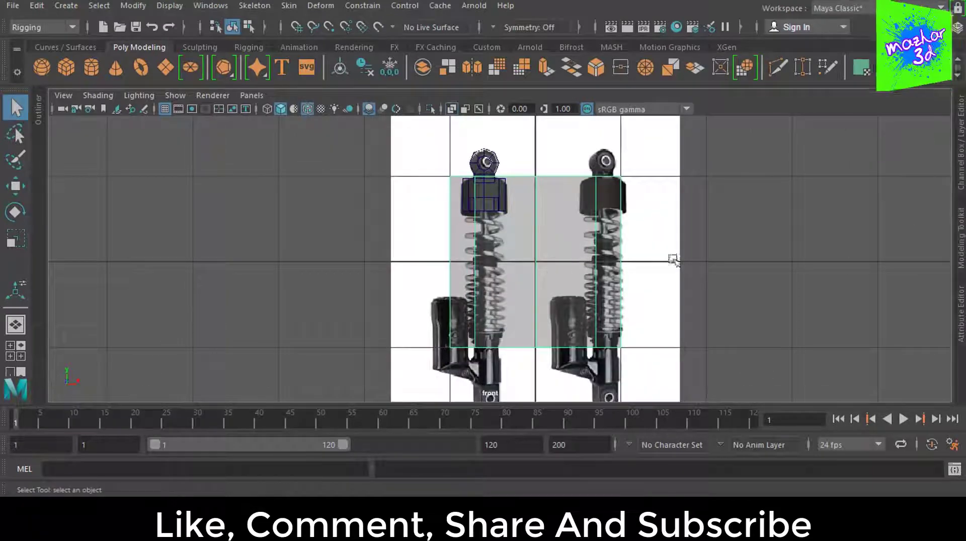
Step: Move the cylinder over the left shock and scale it into a thin disc (0.156 × 0.069 × 0.156)
key("w")
left_click_drag(535, 262, 369, 259)
key("r")
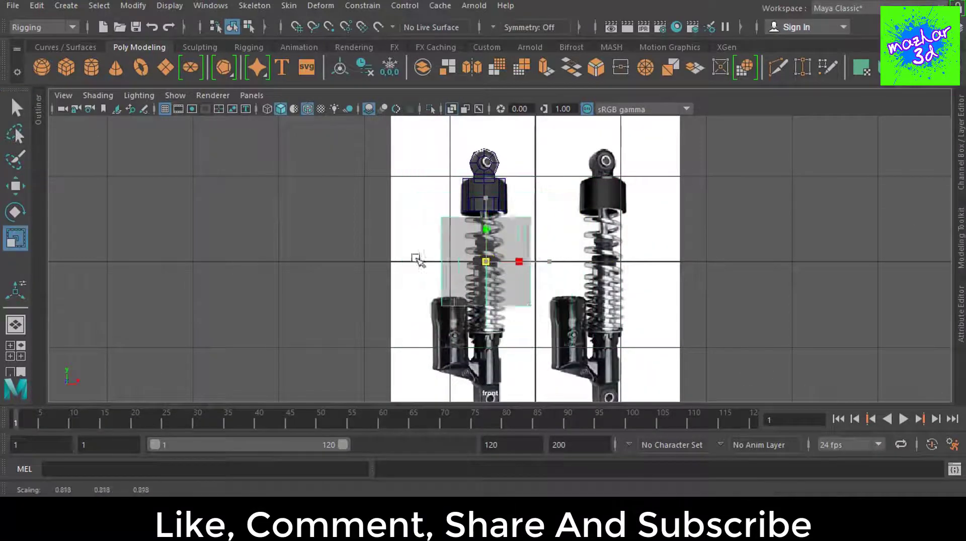
scroll(415, 300, "up", 3)
scroll(414, 301, "up", 2)
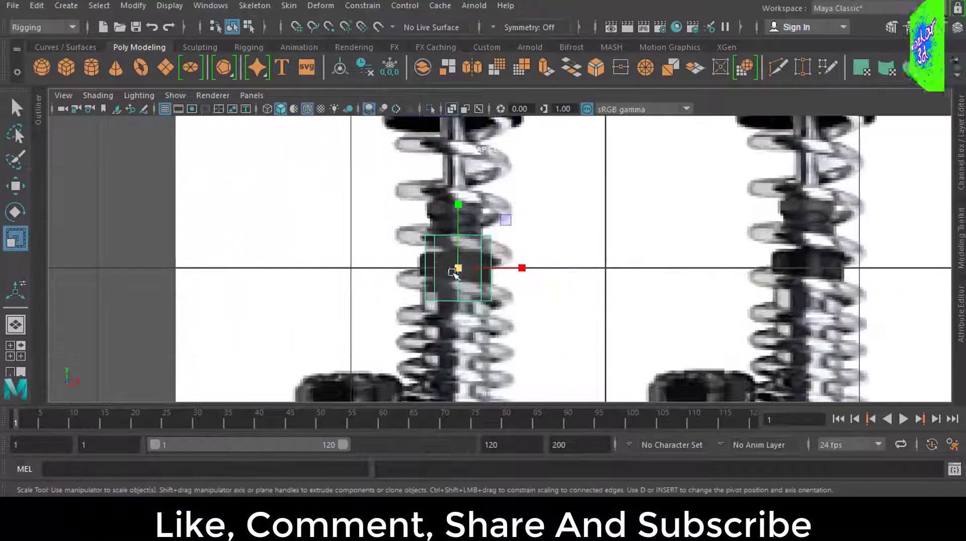
left_click_drag(455, 268, 420, 277)
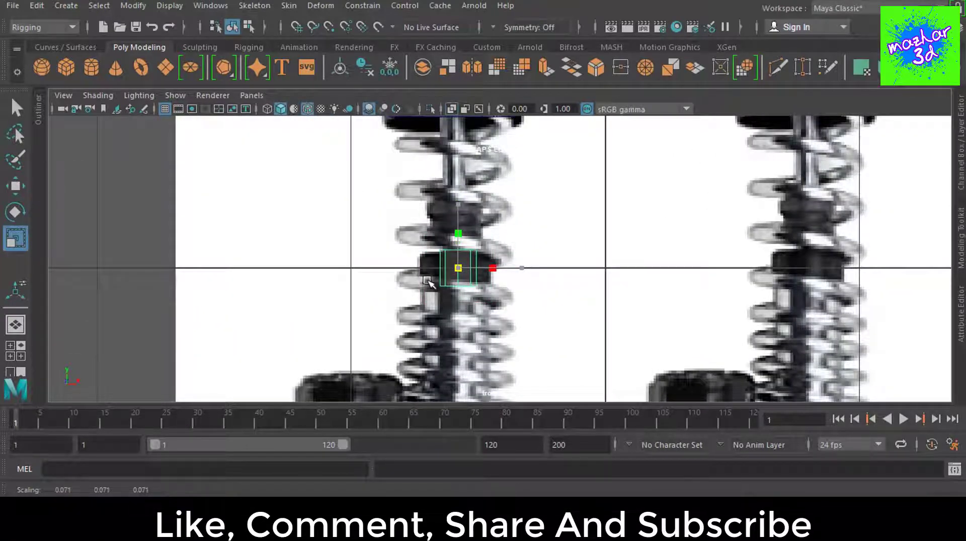
left_click_drag(427, 281, 459, 280)
left_click_drag(458, 233, 461, 246)
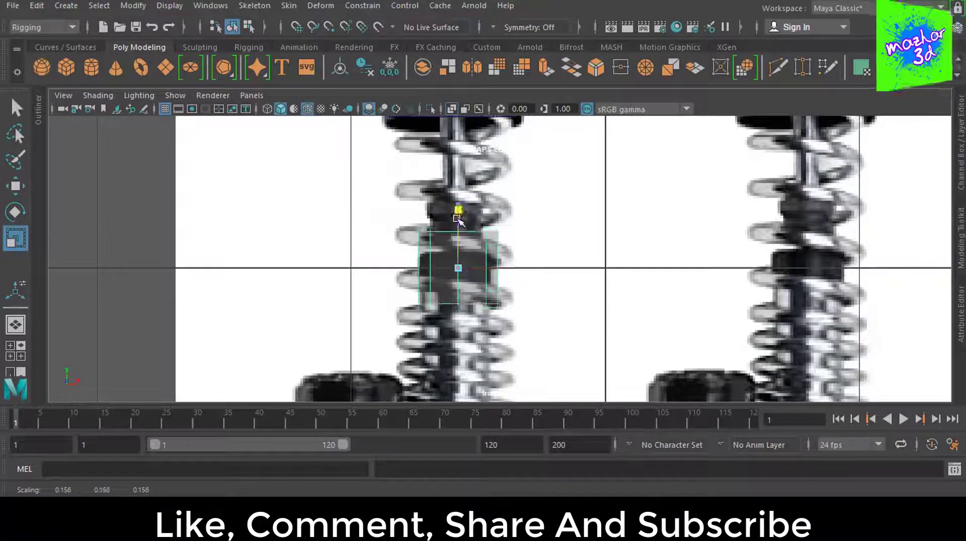
Step: Set the cylinder's Subdivisions Caps to 2
key("space")
key("space")
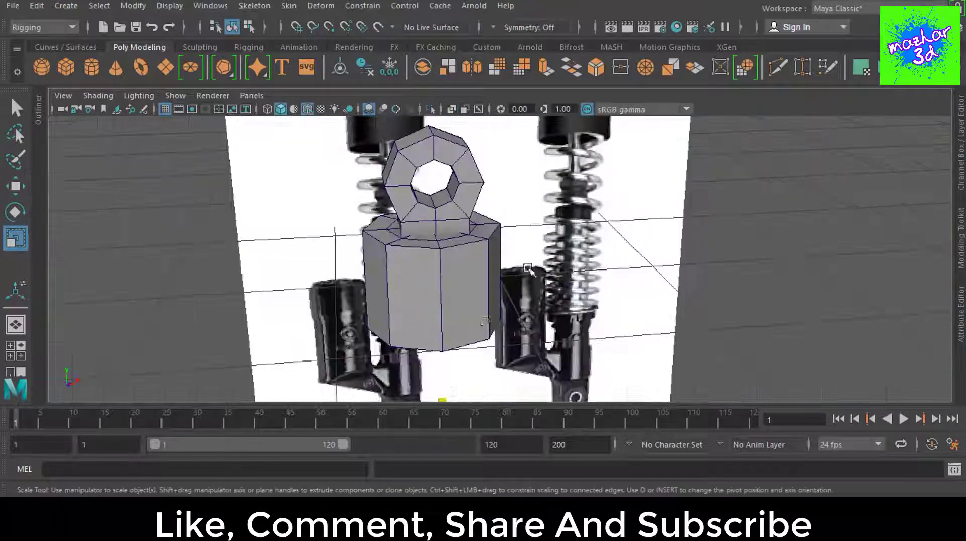
left_click_drag(503, 272, 599, 267, "alt")
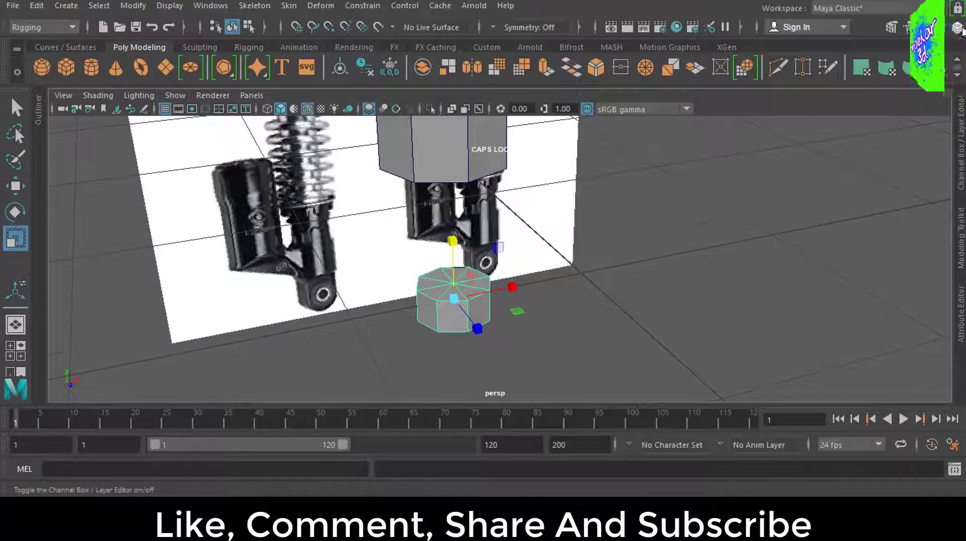
left_click(961, 141)
left_click(838, 274)
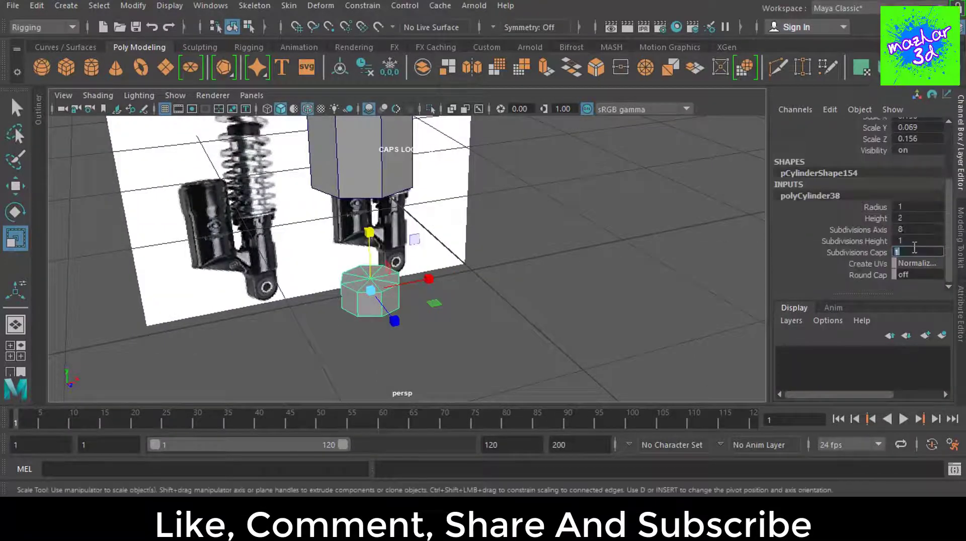
left_click(959, 138)
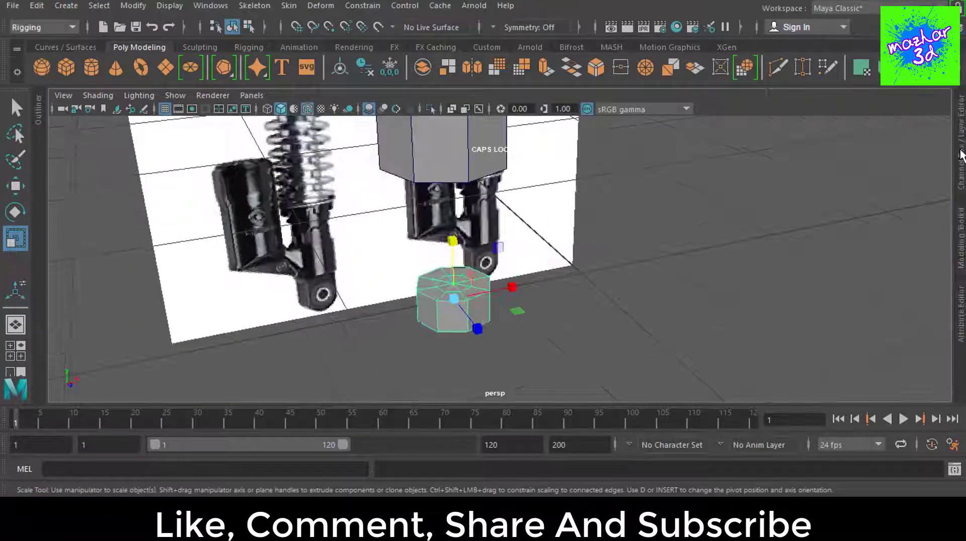
left_click(348, 341)
Step: In front view, try a new radius on the disc, undo it, and frame the disc
key("space")
key("space")
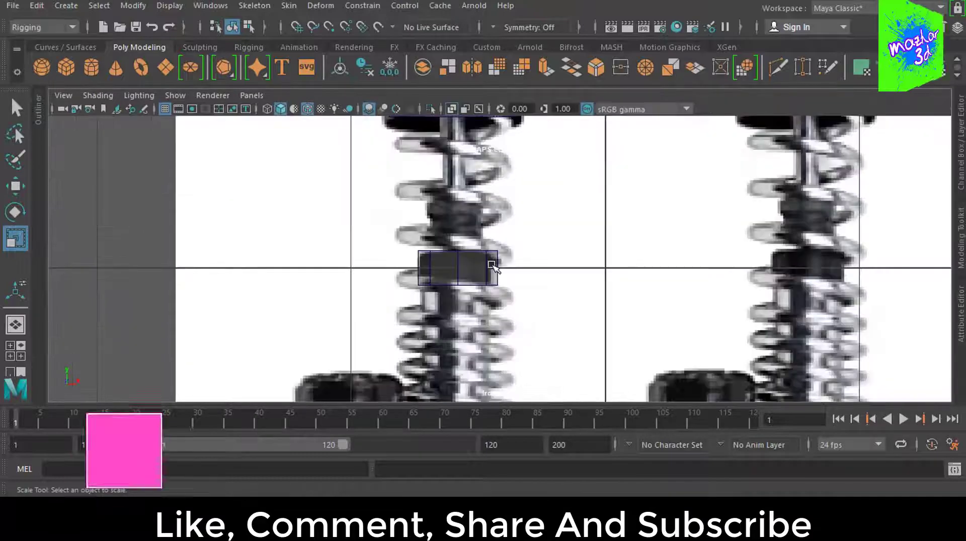
key("space")
key("space")
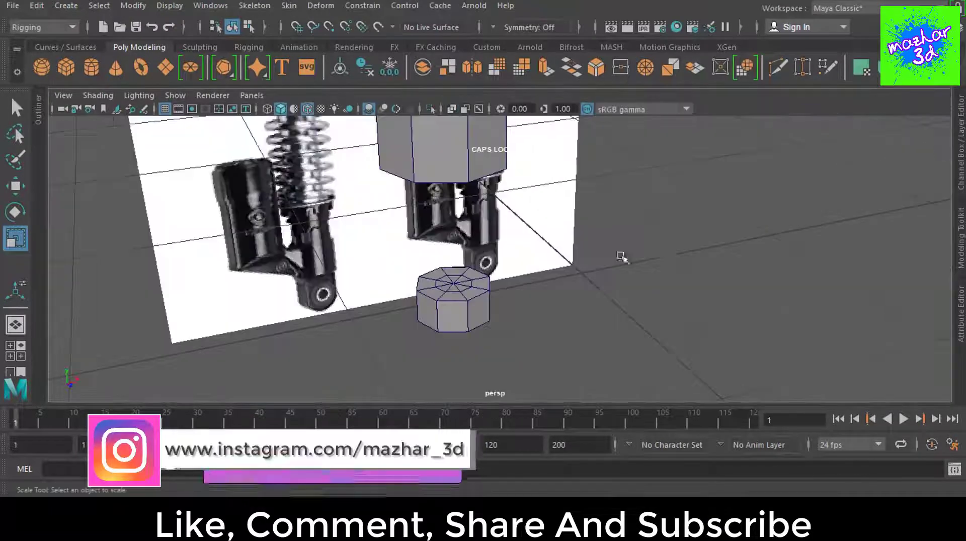
scroll(621, 259, "up", 3)
left_click(477, 322)
left_click(960, 141)
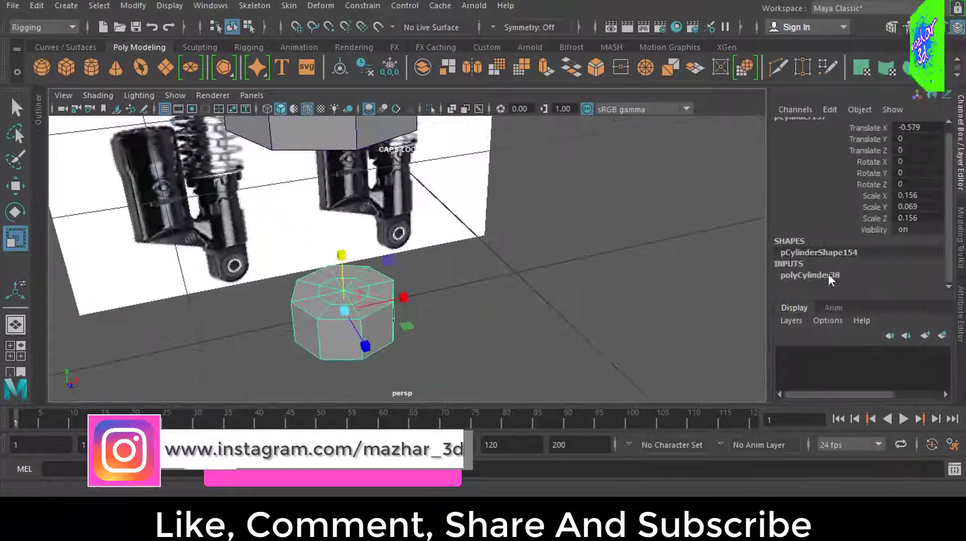
left_click(828, 275)
type("1.")
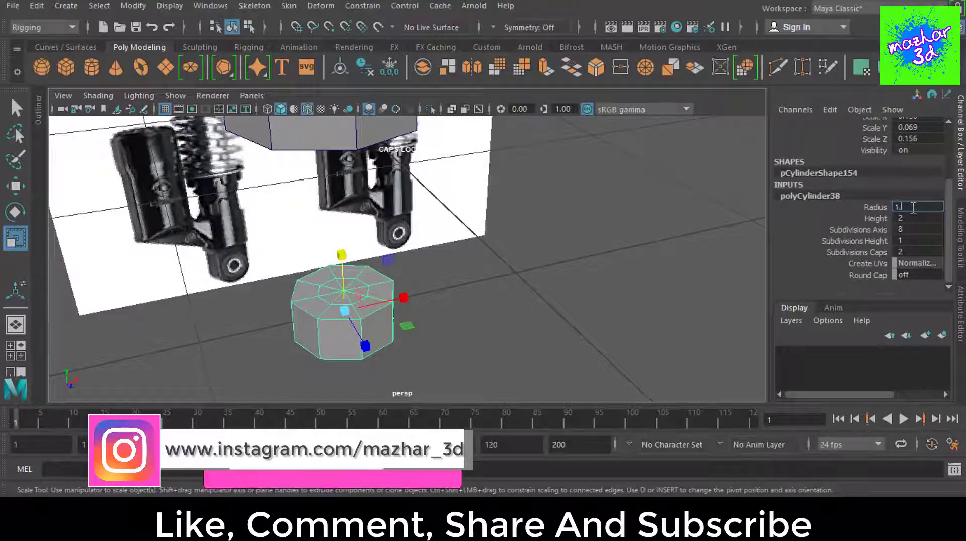
type("5")
key("Return")
key("ctrl+z")
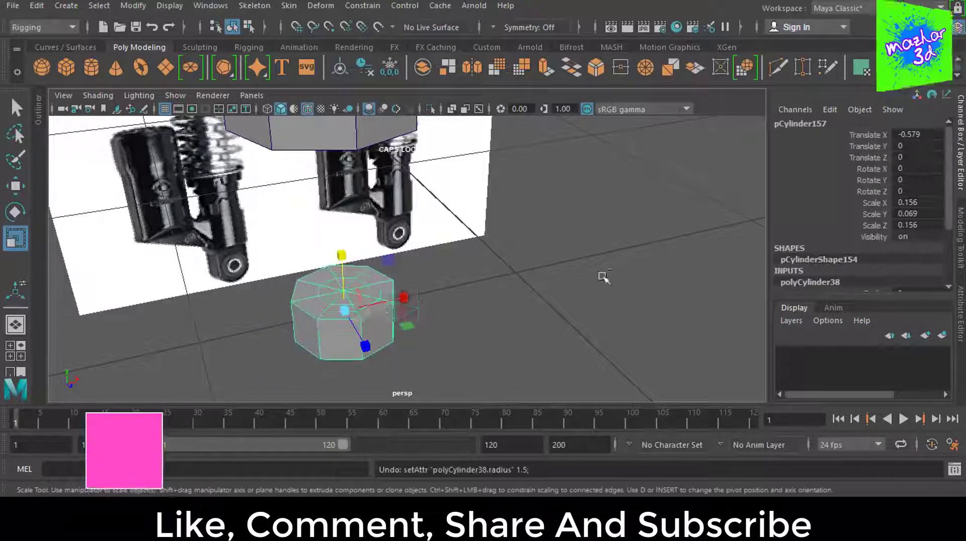
left_click(405, 297)
key("f")
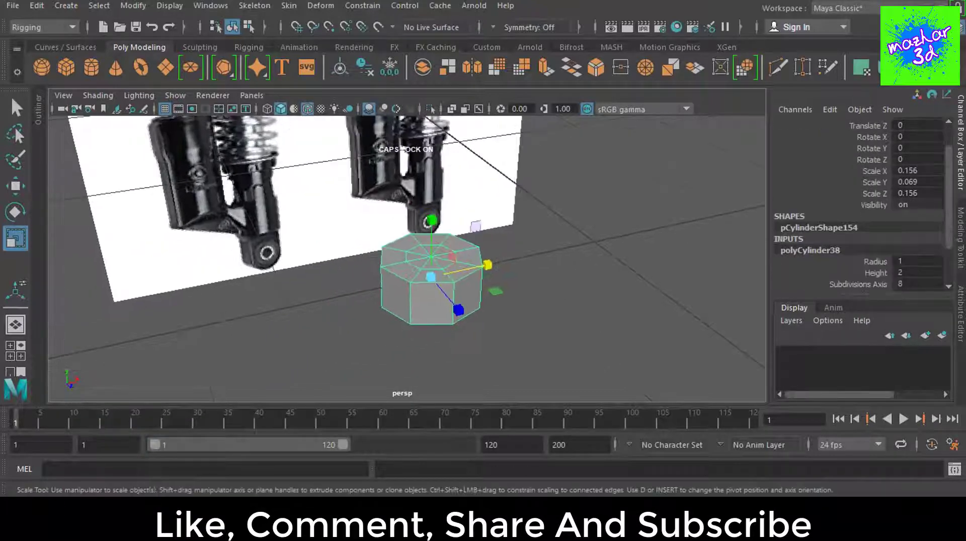
left_click(960, 151)
Step: Flatten the cylinder slightly in height from the front view
key("F11")
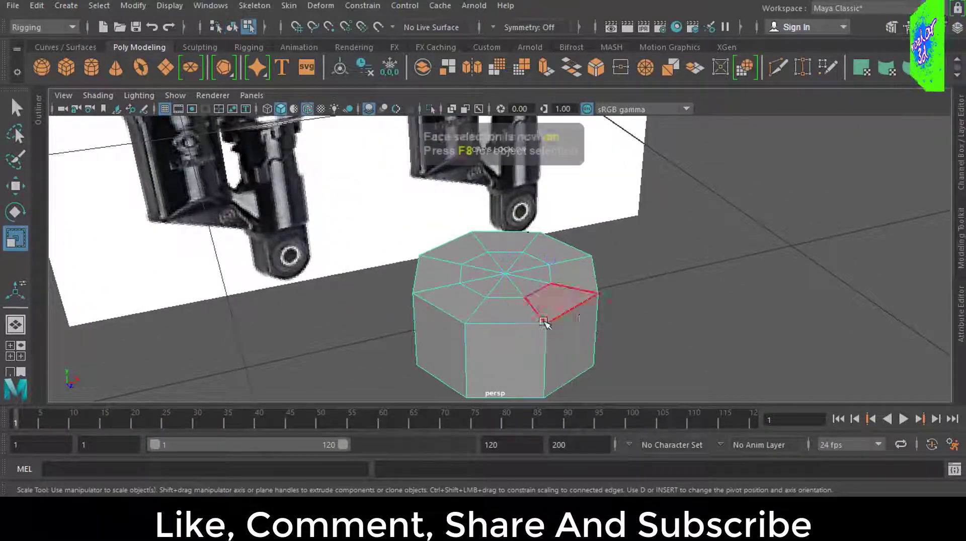
key("F10")
mouse_move(520, 309)
left_mouse_down("alt")
mouse_move(647, 259)
mouse_move(724, 345)
mouse_move(508, 332)
mouse_move(523, 330)
left_mouse_up("alt")
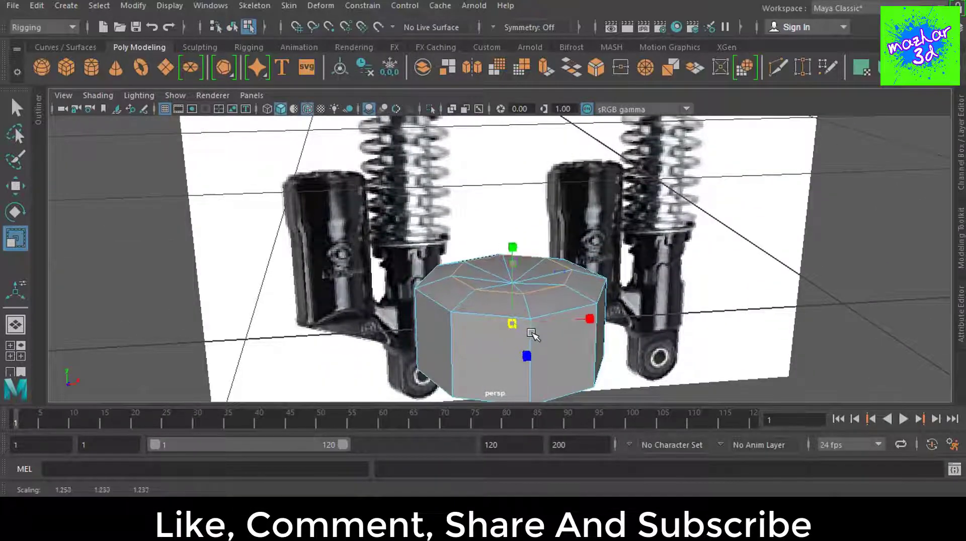
key("space")
key("space")
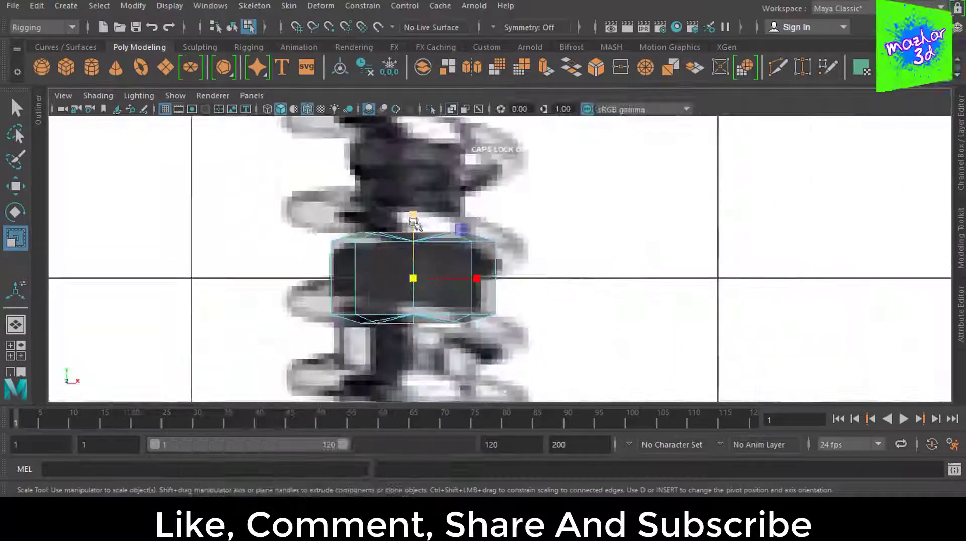
left_click_drag(413, 222, 412, 225)
Step: Select the top cap faces by converting its centre vertex to faces
key("F9")
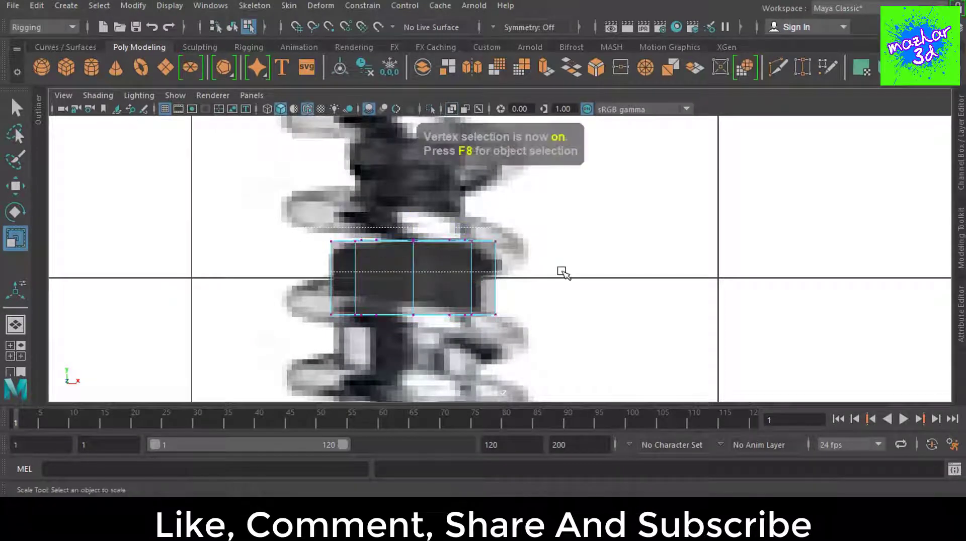
left_click_drag(536, 346, 317, 297)
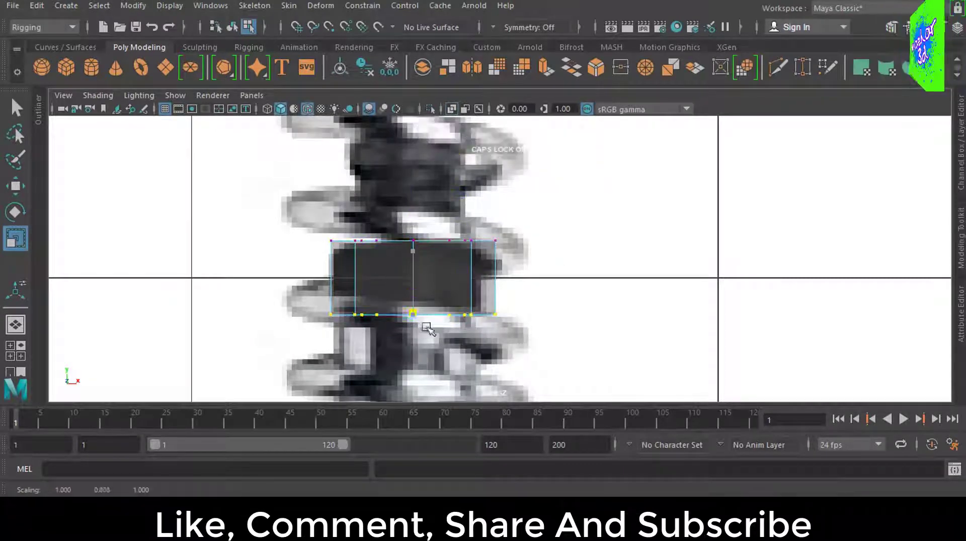
key("q")
key("space")
key("space")
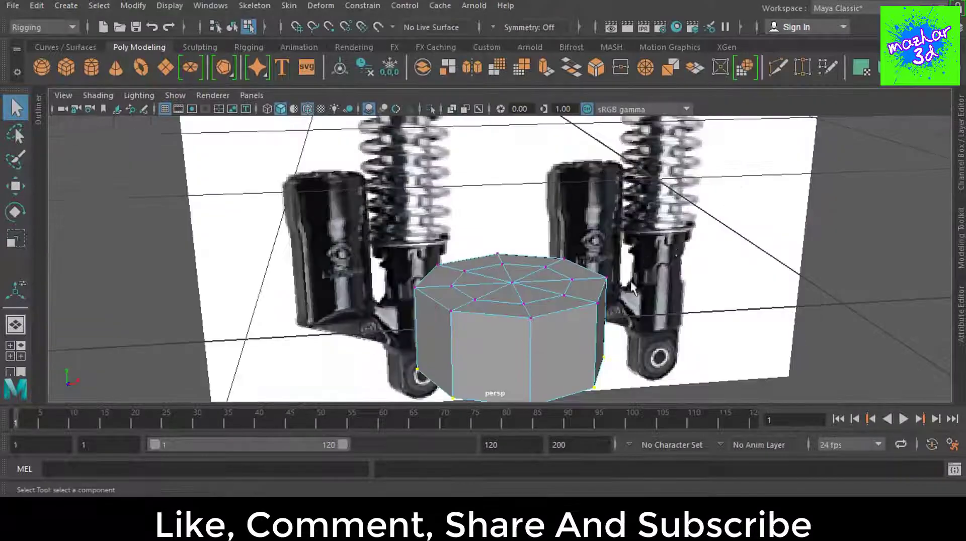
right_click(510, 281)
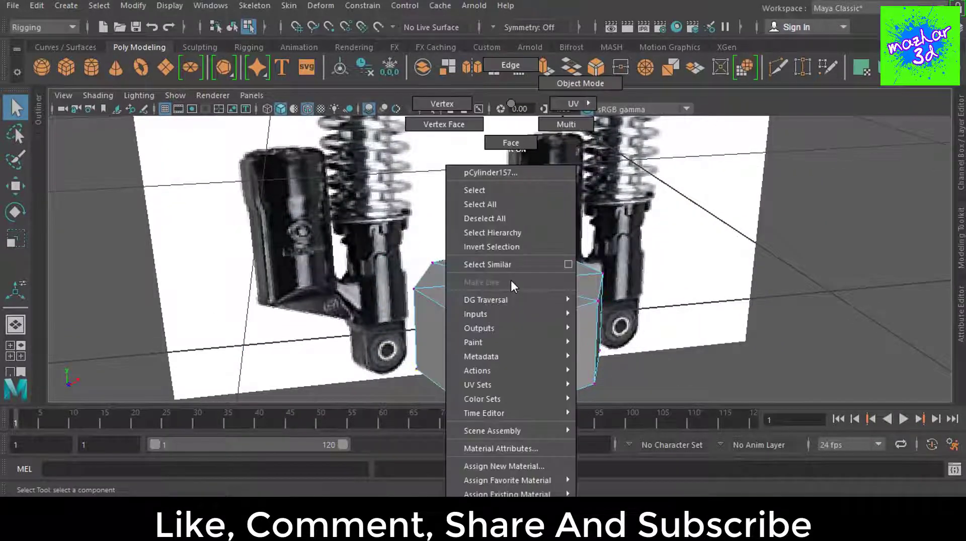
left_click(511, 280)
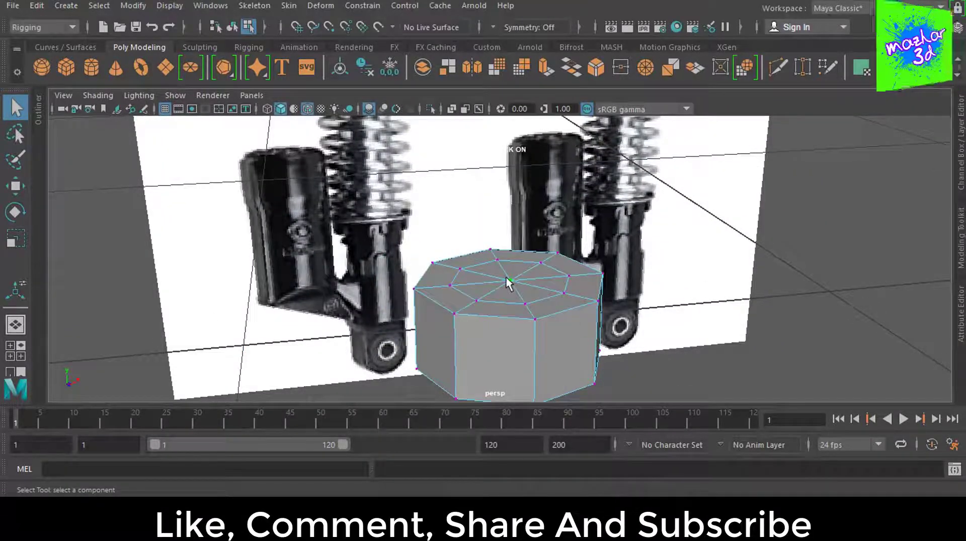
right_click_drag(510, 282, 508, 355, "ctrl")
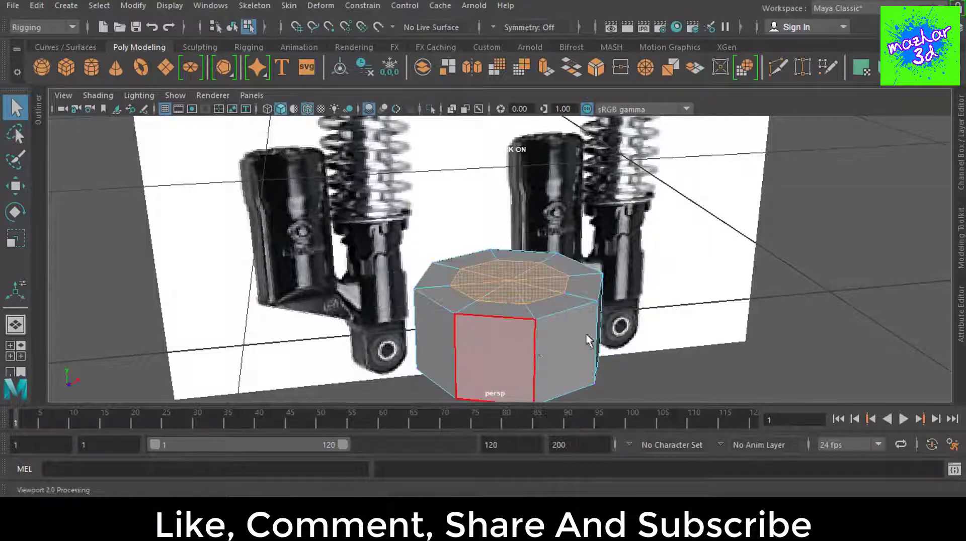
Step: Extrude the top cap faces and raise them up the spring's centre rod
key("ctrl+e")
key("w")
key("space")
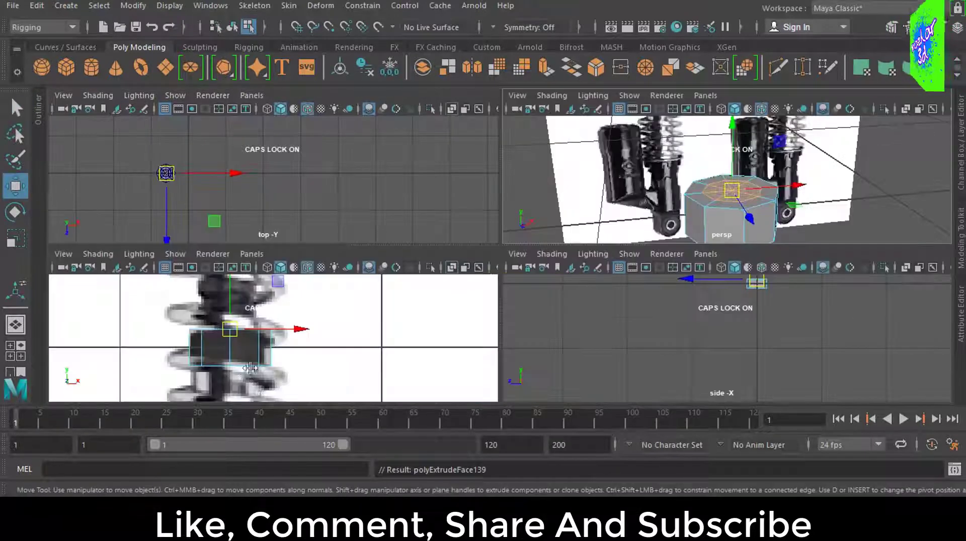
key("space")
scroll(434, 209, "down", 2)
scroll(550, 217, "down", 3)
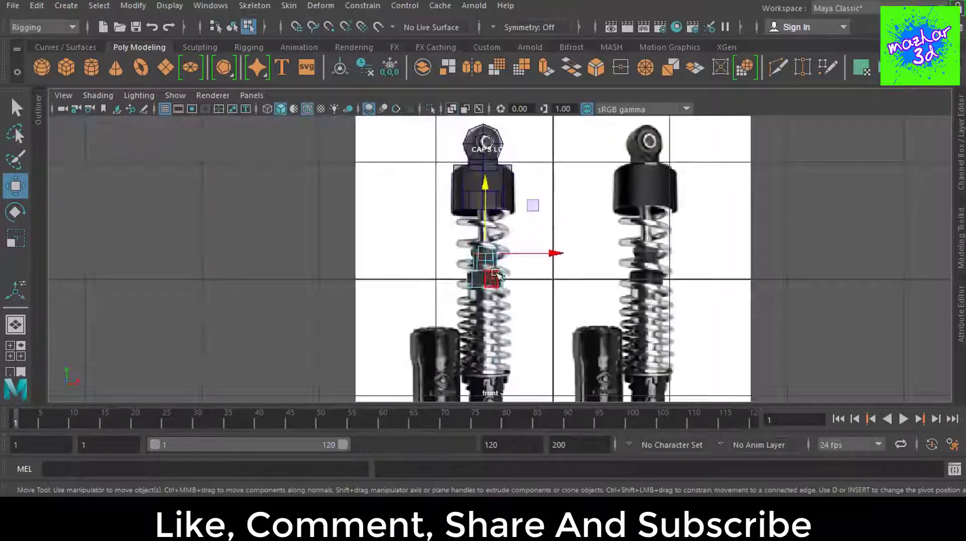
scroll(473, 250, "up", 1)
left_click_drag(473, 250, 467, 208)
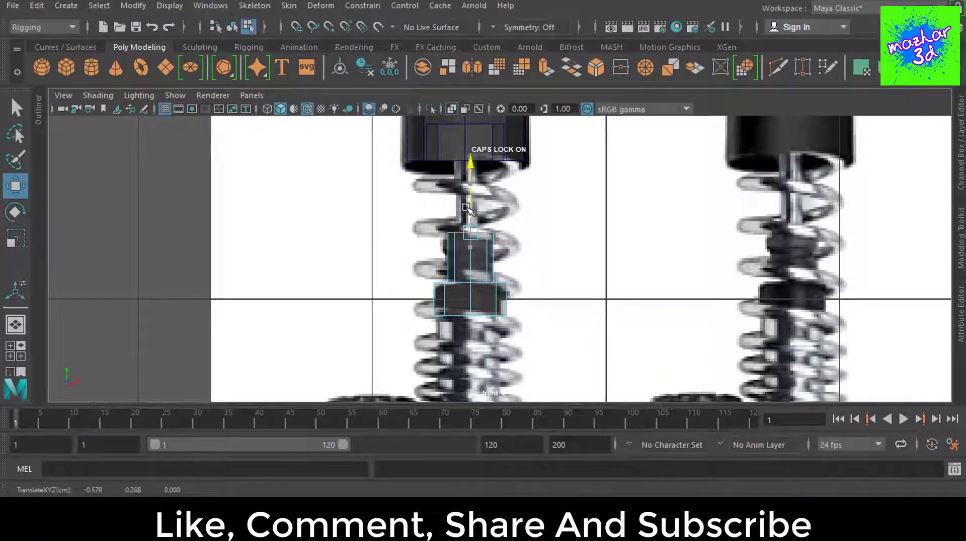
scroll(503, 252, "up", 2)
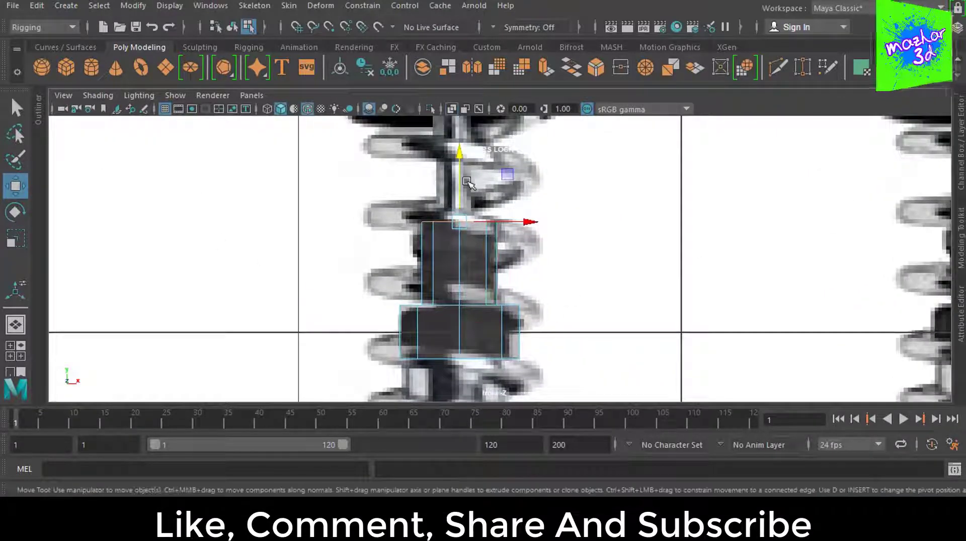
Step: Insert a horizontal edge loop across the upper section using the Custom shelf's edge loop tool
left_click(487, 46)
left_click(270, 64)
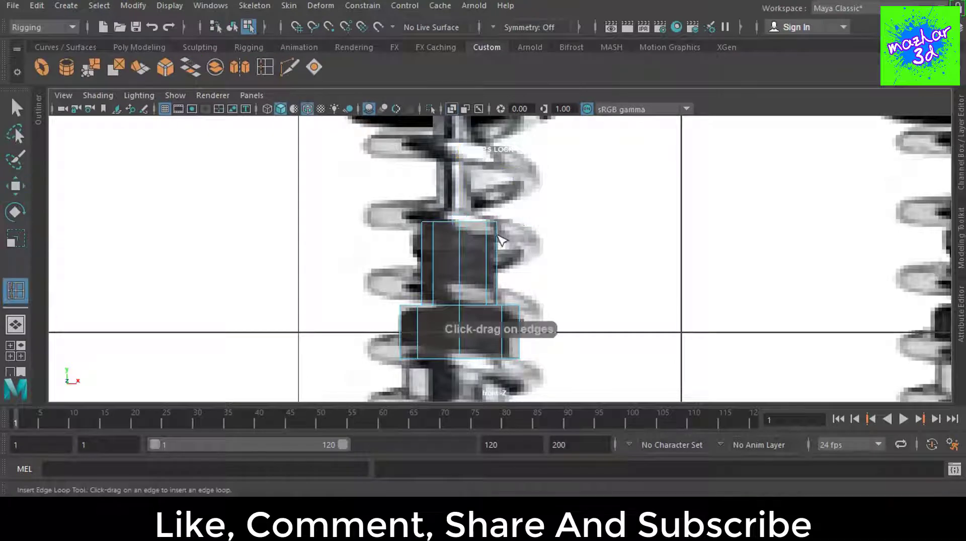
left_click(501, 240)
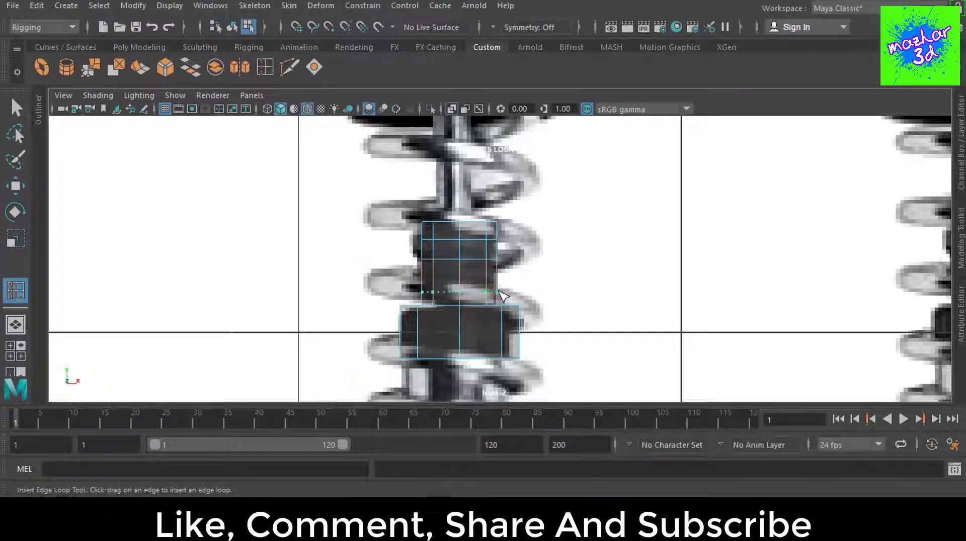
scroll(536, 265, "up", 3)
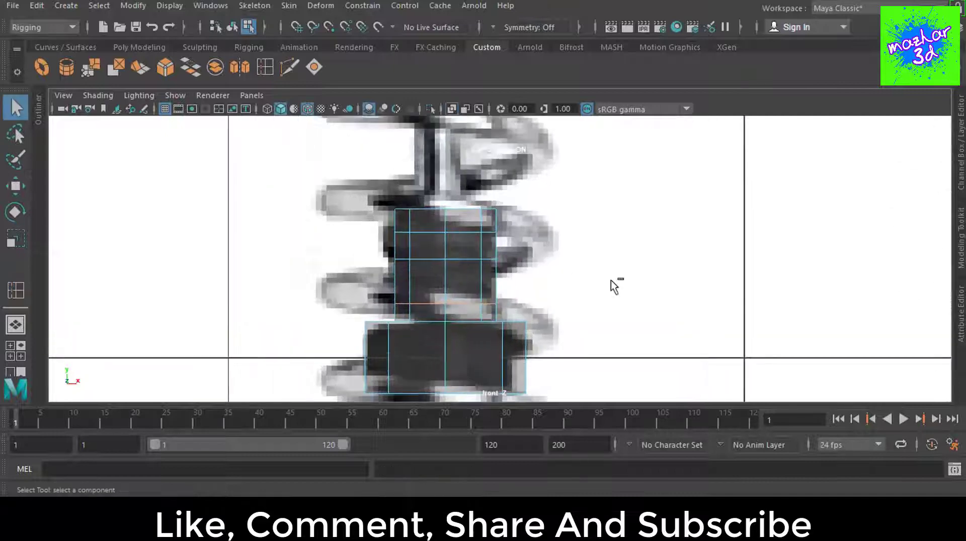
Step: Extrude the band of faces below the loop inward by Local Translate Z -0.014
key("w")
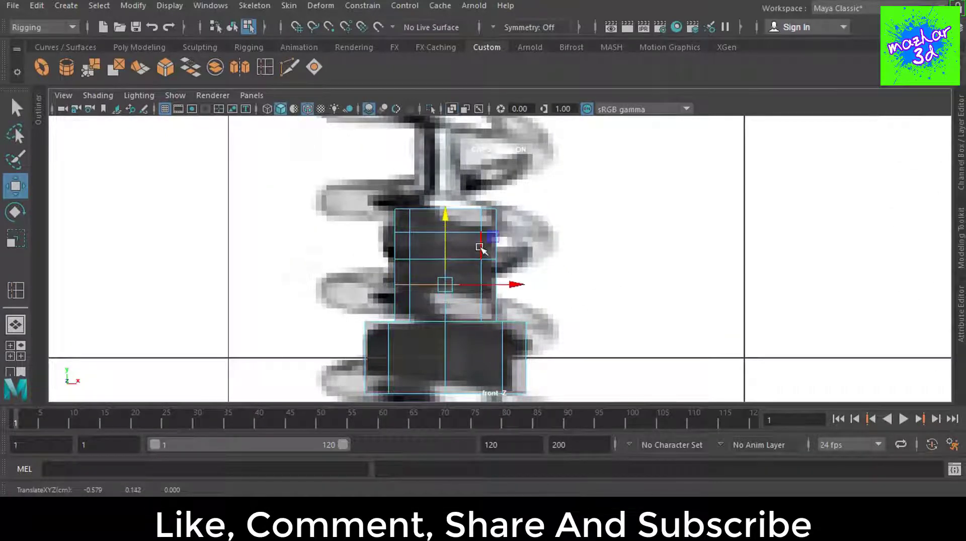
left_click(460, 246)
key("ctrl+e")
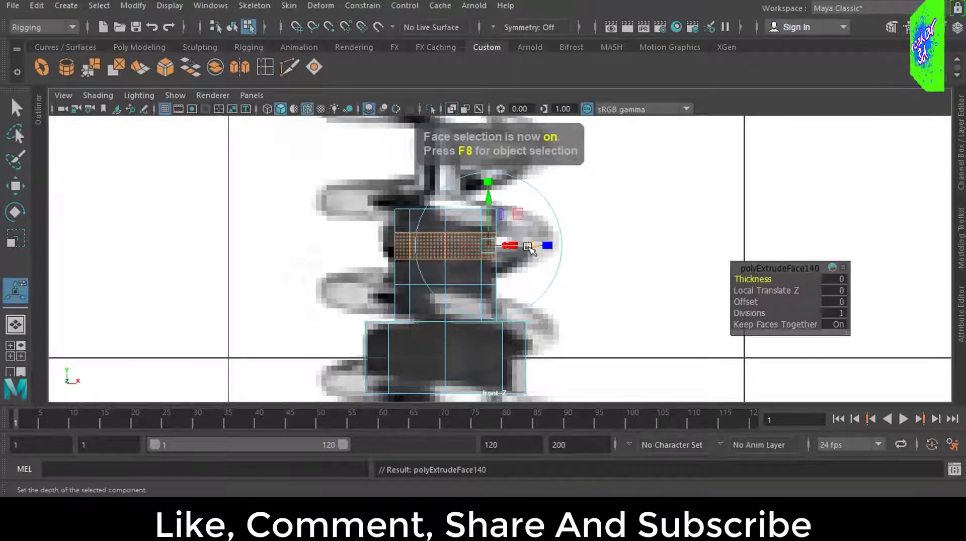
key("space")
key("space")
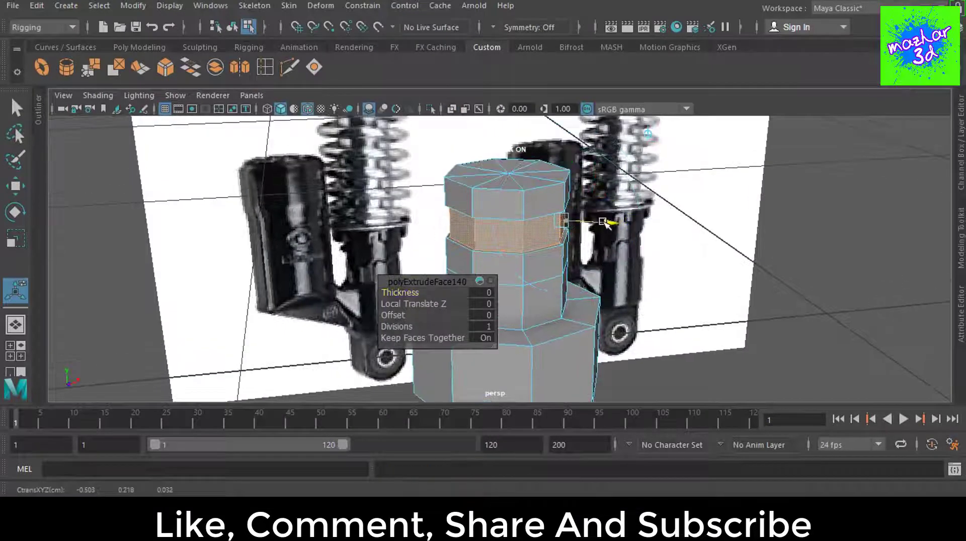
mouse_move(597, 224)
left_mouse_down()
mouse_move(908, 269)
mouse_move(493, 245)
mouse_move(608, 256)
left_mouse_up()
scroll(493, 245, "down", 5)
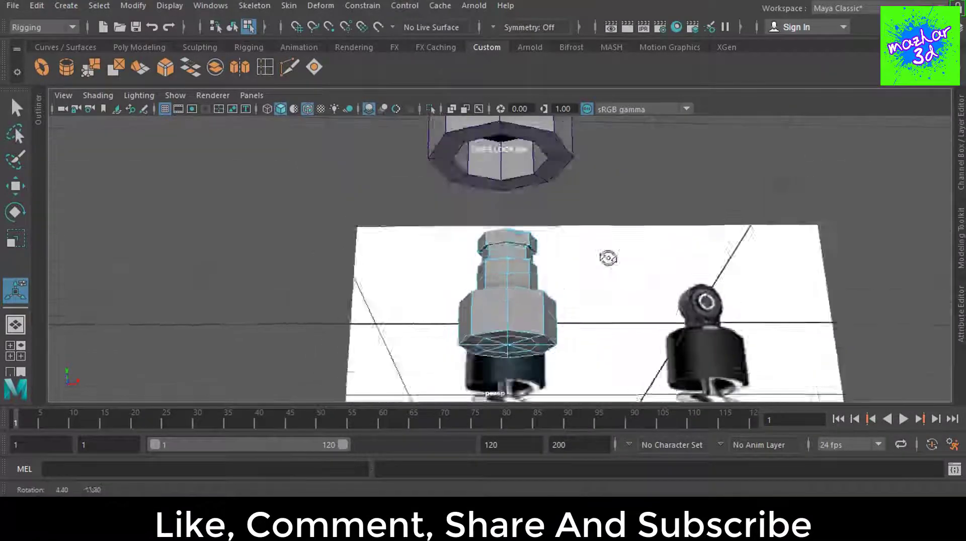
right_click_drag(608, 256, 619, 247, "alt")
left_click_drag(619, 247, 594, 221, "alt")
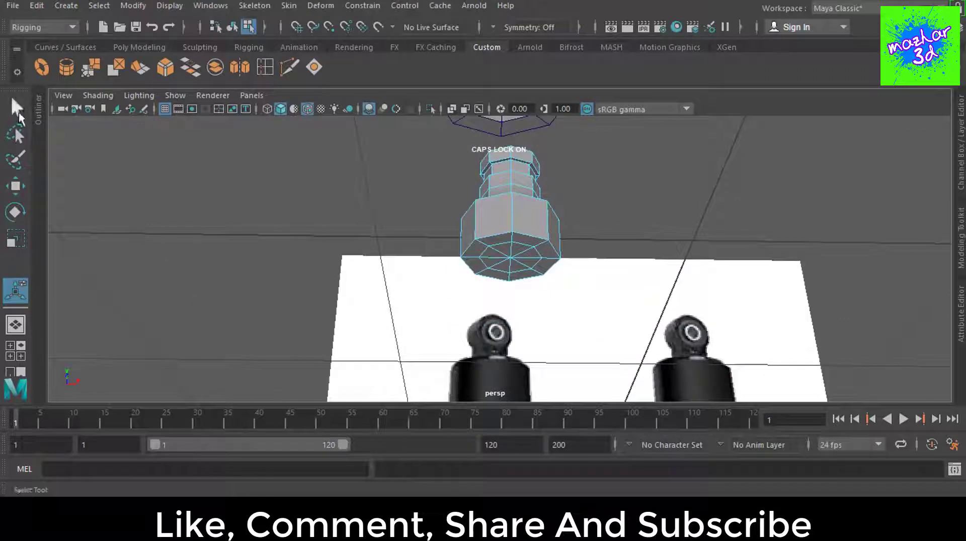
left_click(524, 241)
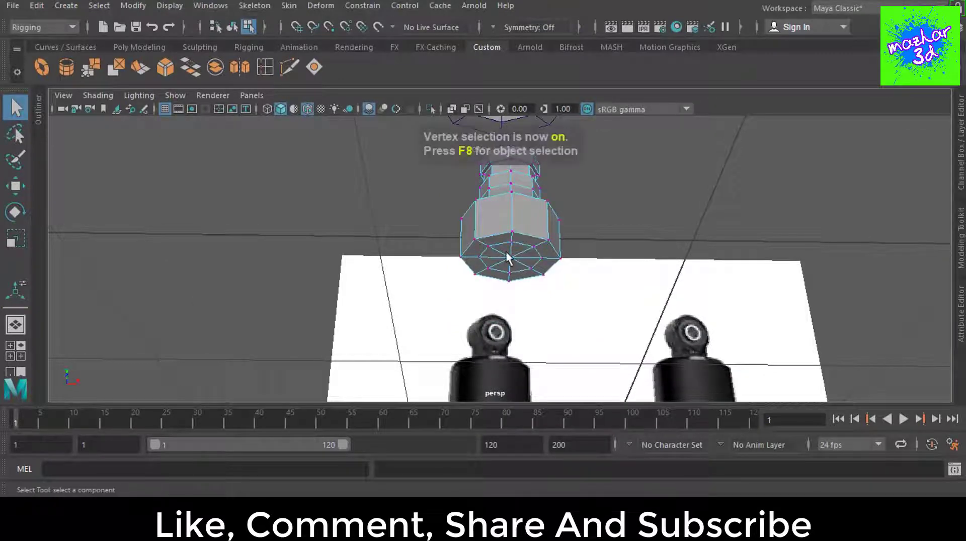
left_click_drag(741, 252, 705, 327, "alt")
key("space")
key("space")
scroll(548, 328, "down", 3)
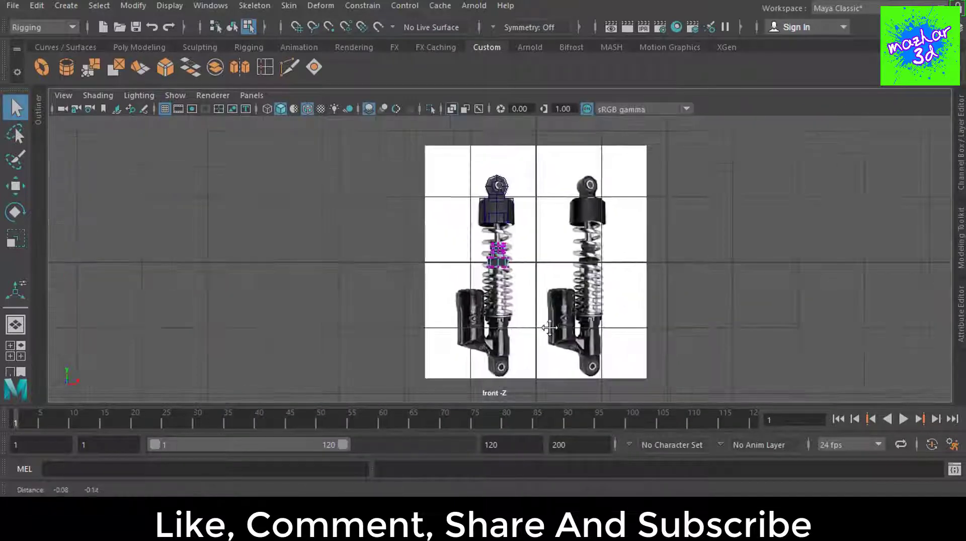
scroll(547, 281, "up", 3)
scroll(559, 292, "up", 4)
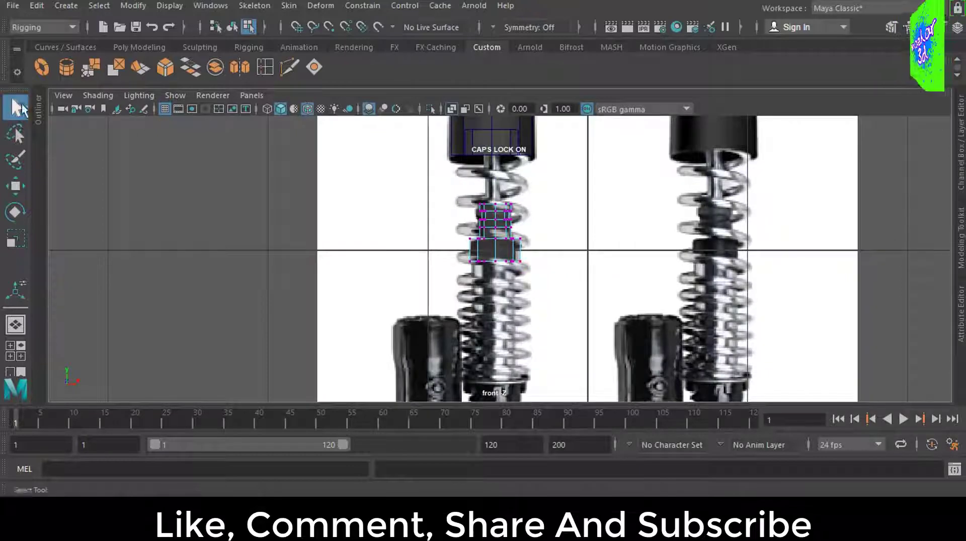
key("space")
key("space")
mouse_move(556, 270)
left_mouse_down("alt")
mouse_move(571, 232)
mouse_move(498, 261)
left_mouse_up("alt")
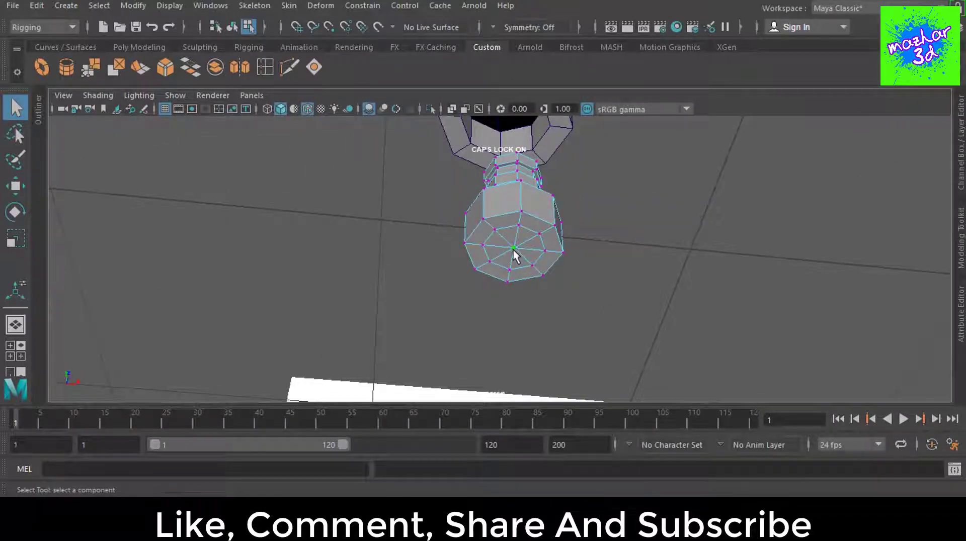
right_click_drag(513, 254, 522, 330, "shift")
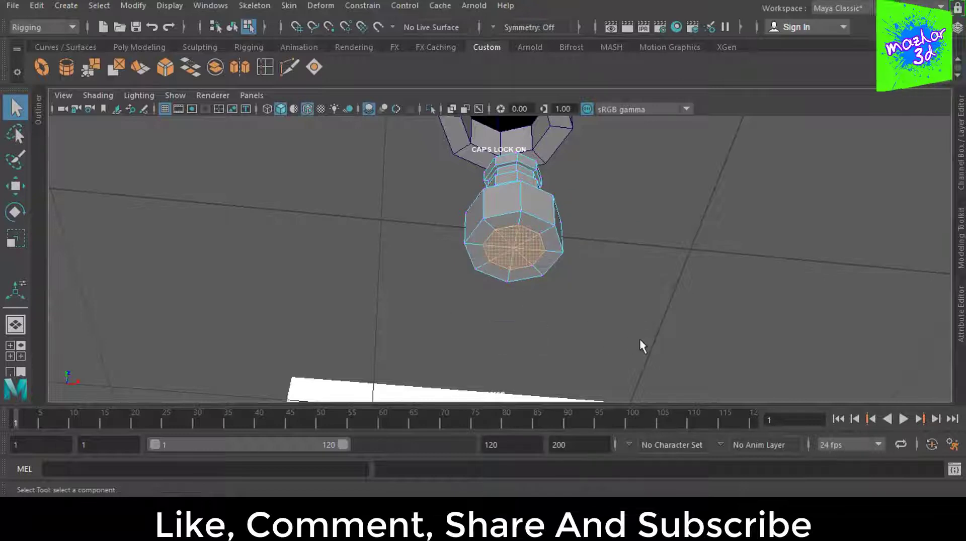
key("ctrl+z")
key("ctrl+z")
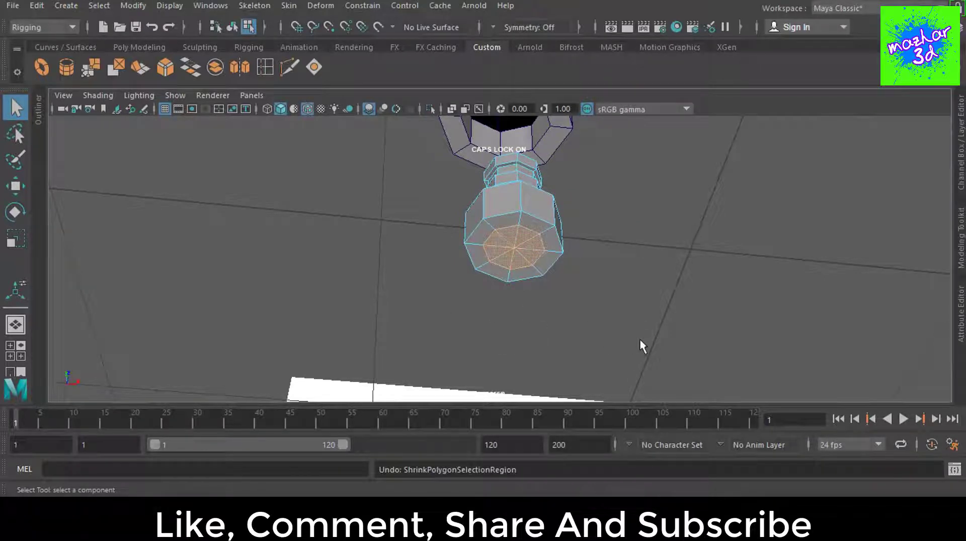
key("shift+comma")
key("shift+period")
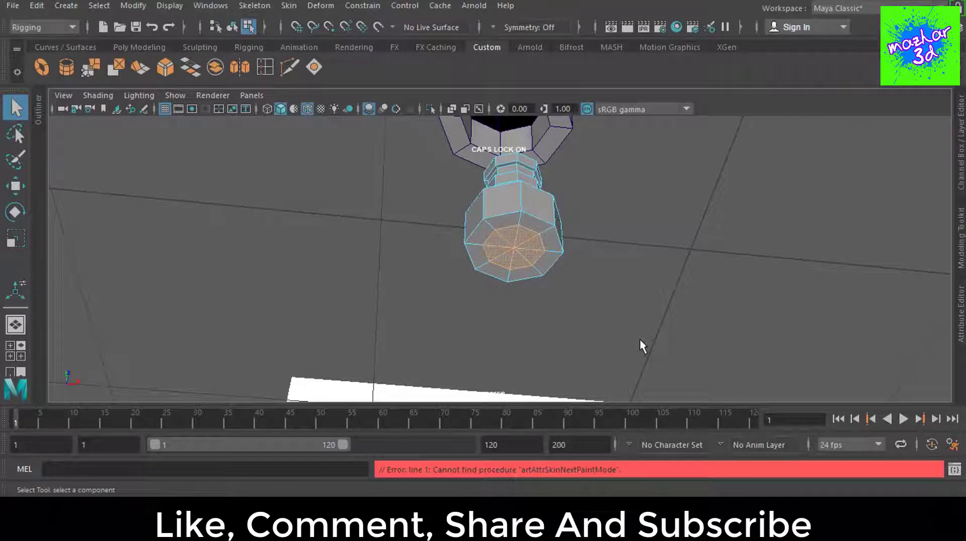
key("ctrl+shift+comma")
key("ctrl+z")
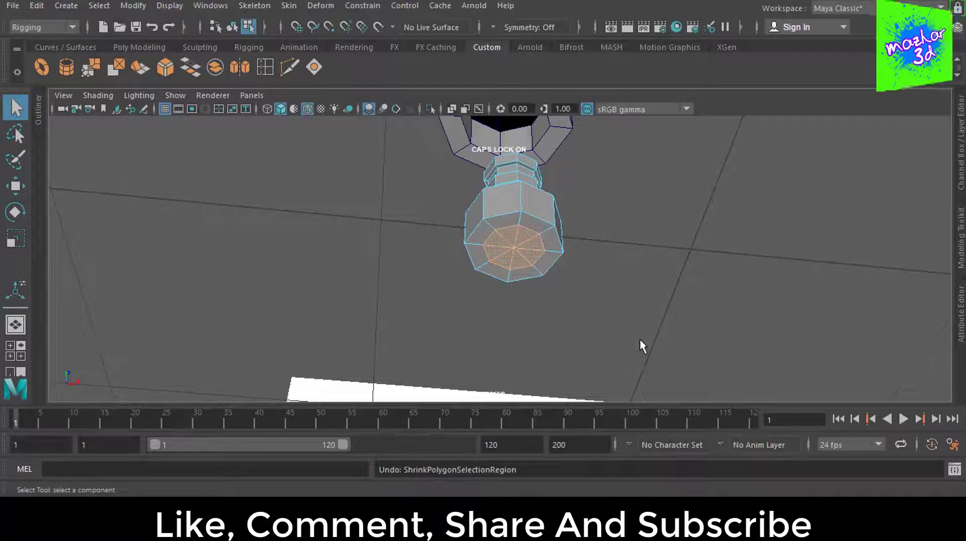
key("shift+period")
left_click(641, 345)
mouse_move(640, 345)
left_mouse_down("alt")
mouse_move(682, 363)
mouse_move(620, 307)
mouse_move(166, 173)
left_mouse_up("alt")
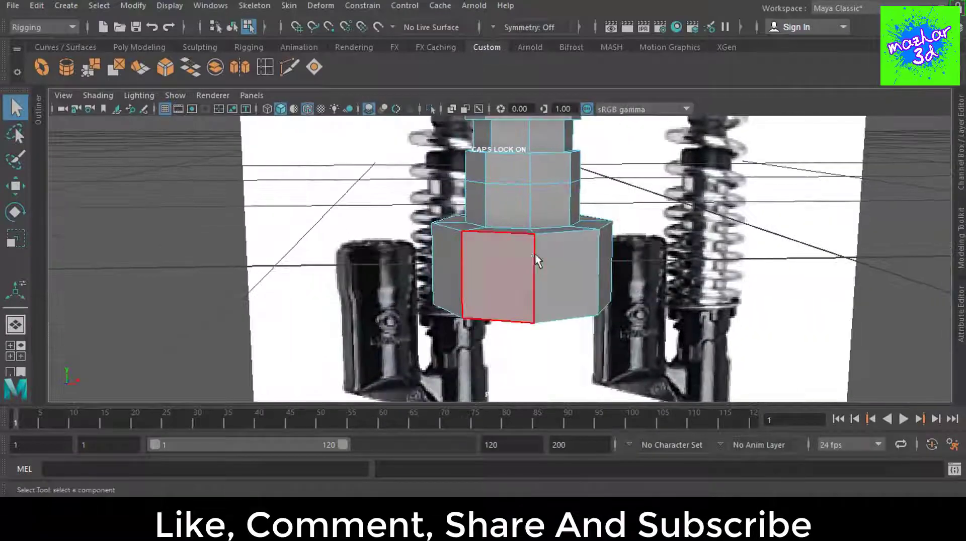
scroll(535, 257, "down", 3)
key("F8")
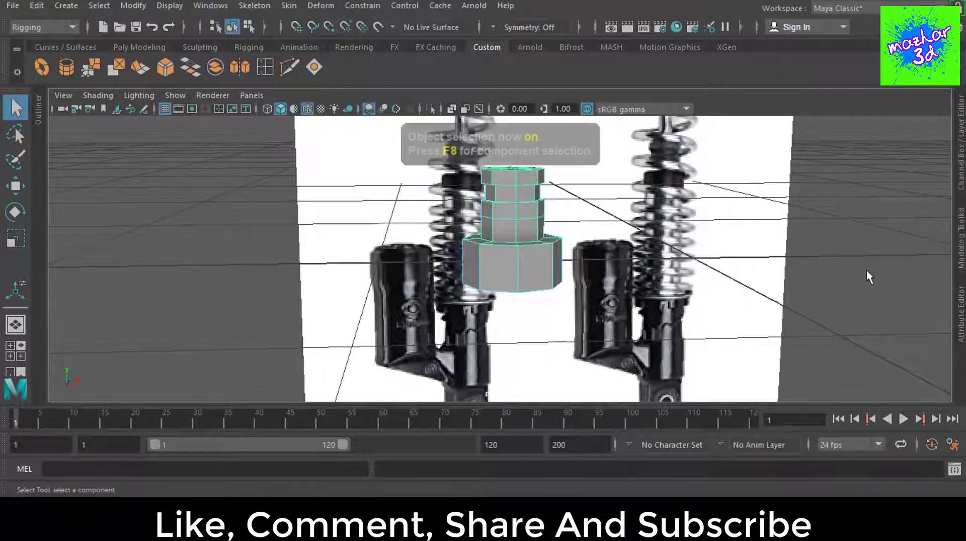
key("space")
key("space")
scroll(575, 312, "down", 4)
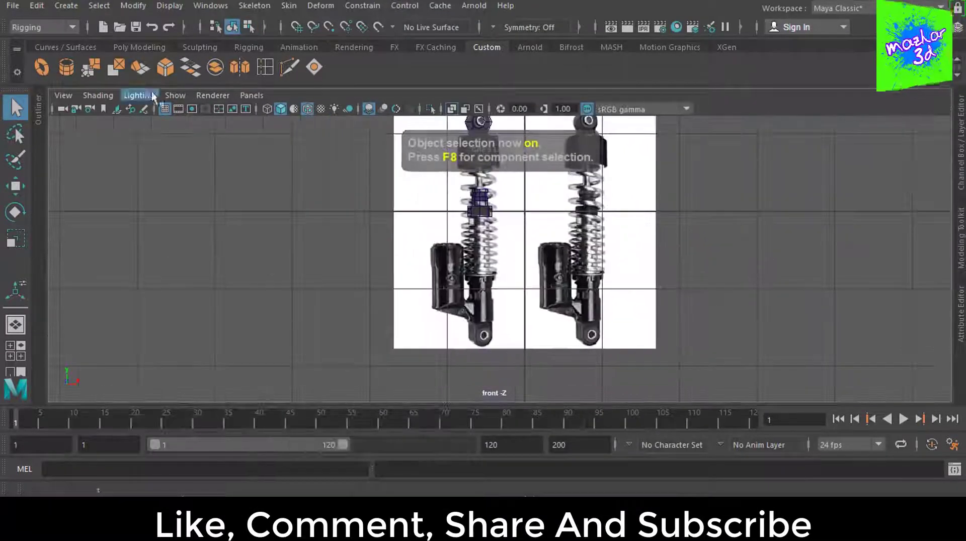
scroll(522, 255, "up", 2)
scroll(522, 254, "up", 2)
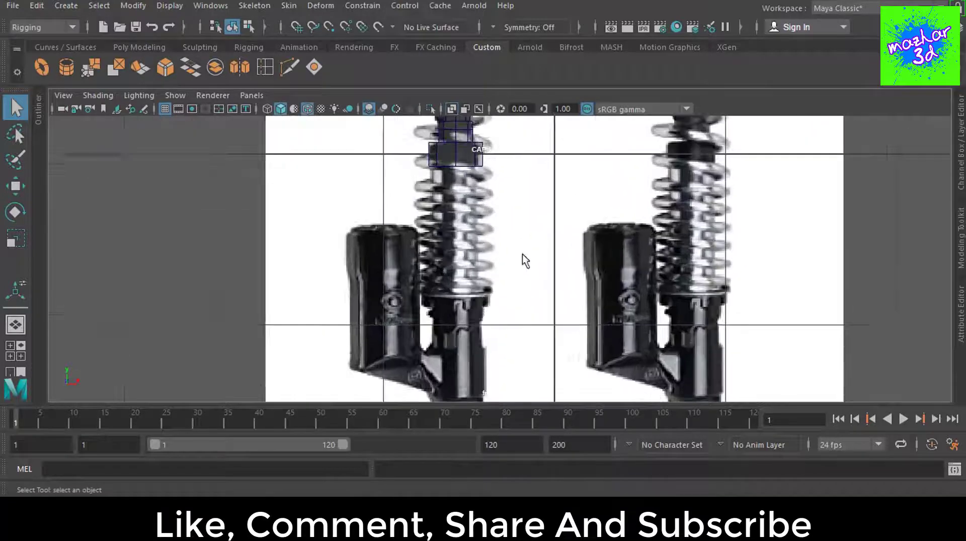
Step: Create a polygon cylinder with 20 axis subdivisions
left_click(139, 47)
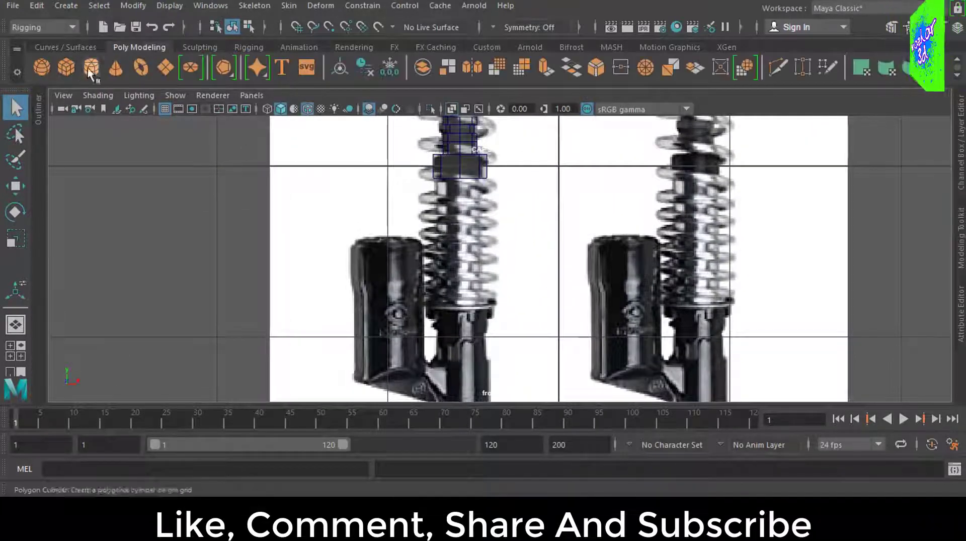
left_click(89, 68)
key("w")
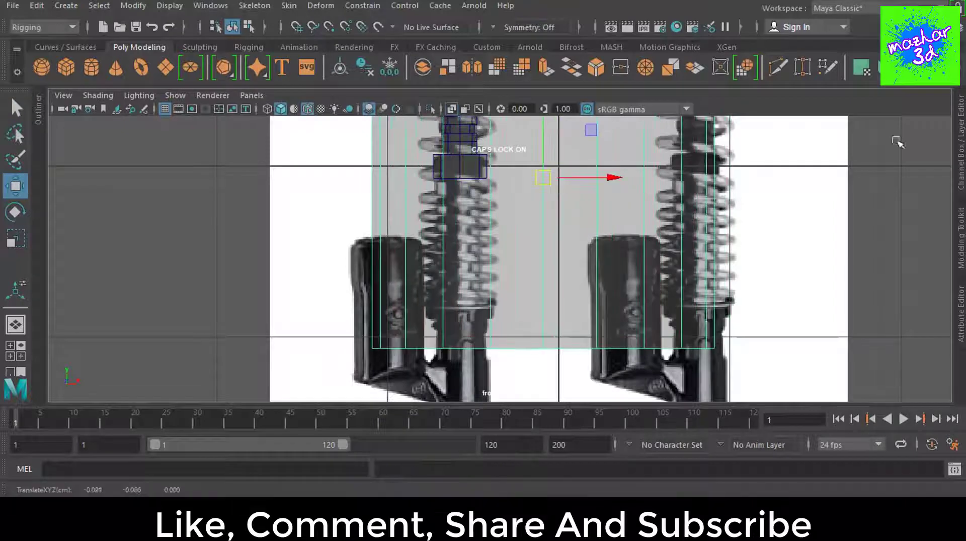
left_click(960, 146)
left_click(838, 275)
scroll(879, 274, "down", 2)
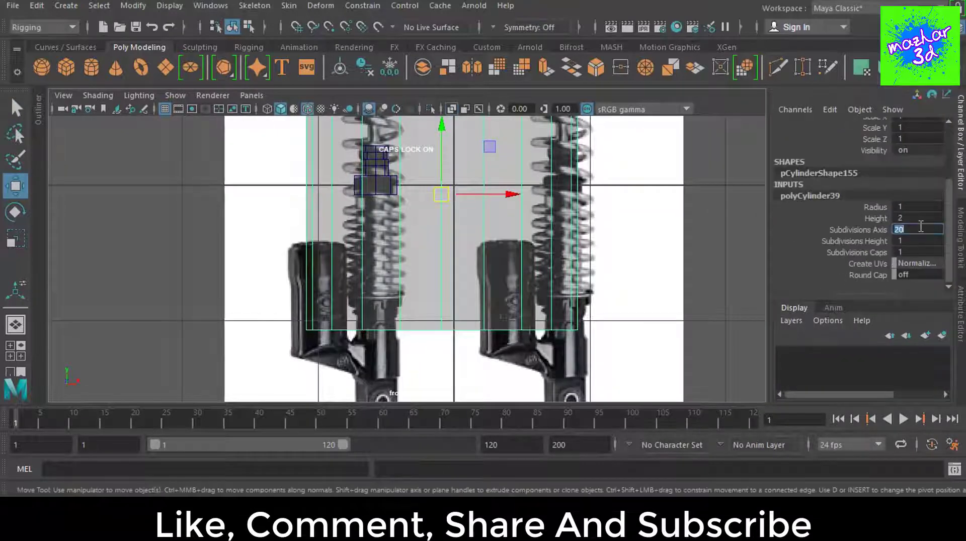
left_click(961, 146)
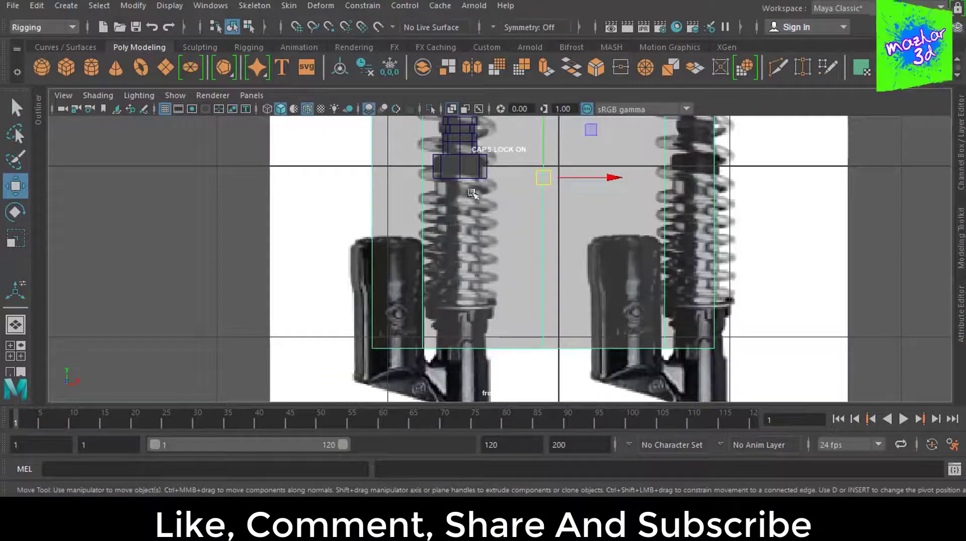
key("F6")
Step: Shrink the new cylinder and move it onto the spring below the upper cap
key("r")
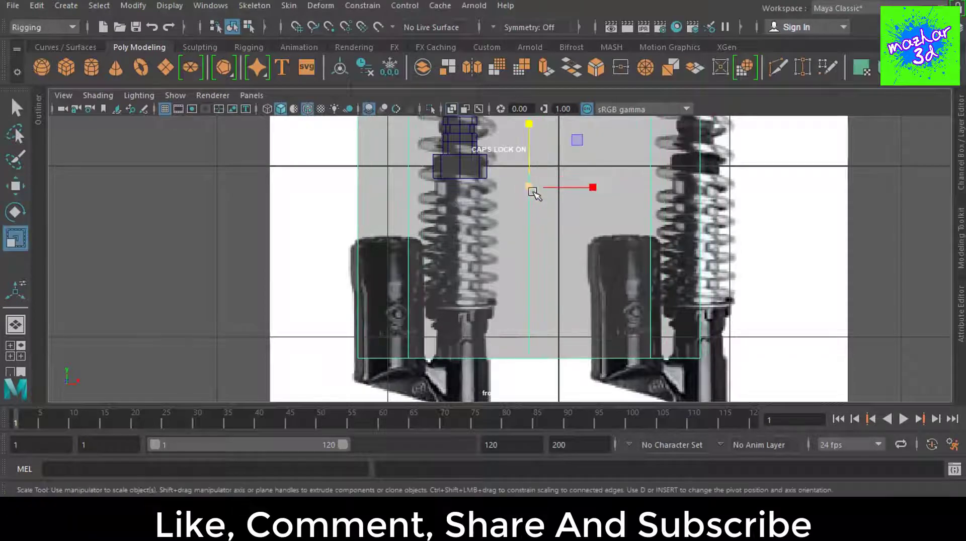
left_click_drag(533, 194, 335, 222)
key("w")
left_click_drag(523, 189, 464, 216)
scroll(464, 216, "up", 3)
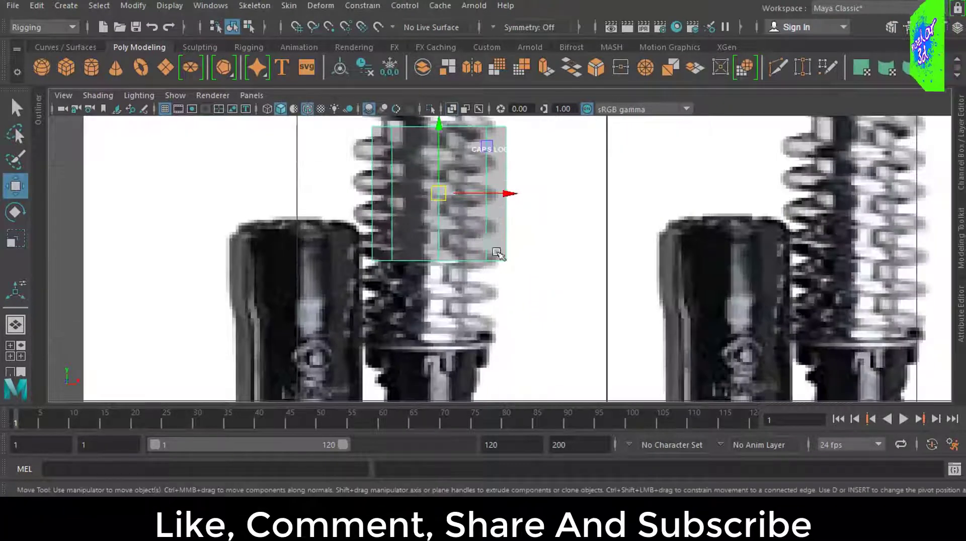
scroll(443, 196, "up", 2)
left_click_drag(496, 269, 486, 252)
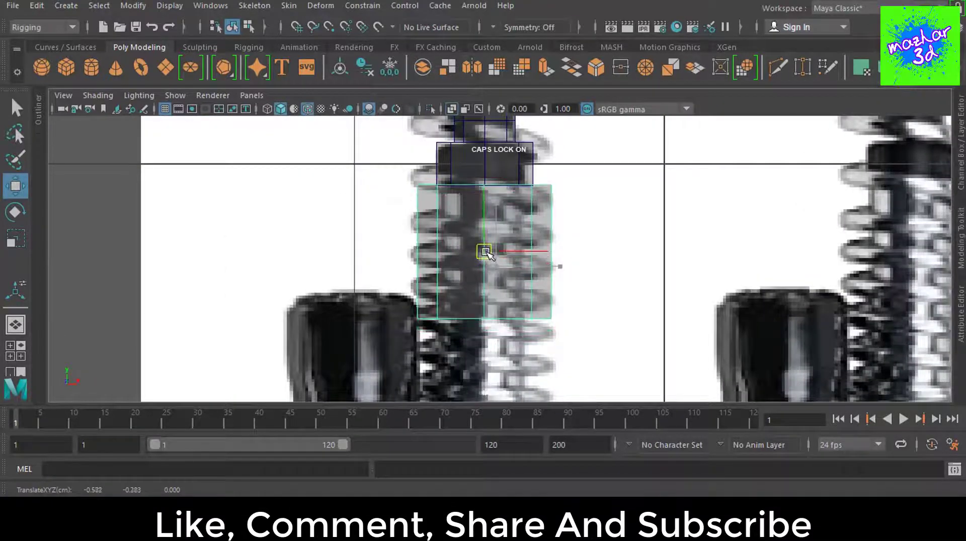
scroll(495, 262, "down", 5)
scroll(664, 296, "down", 1)
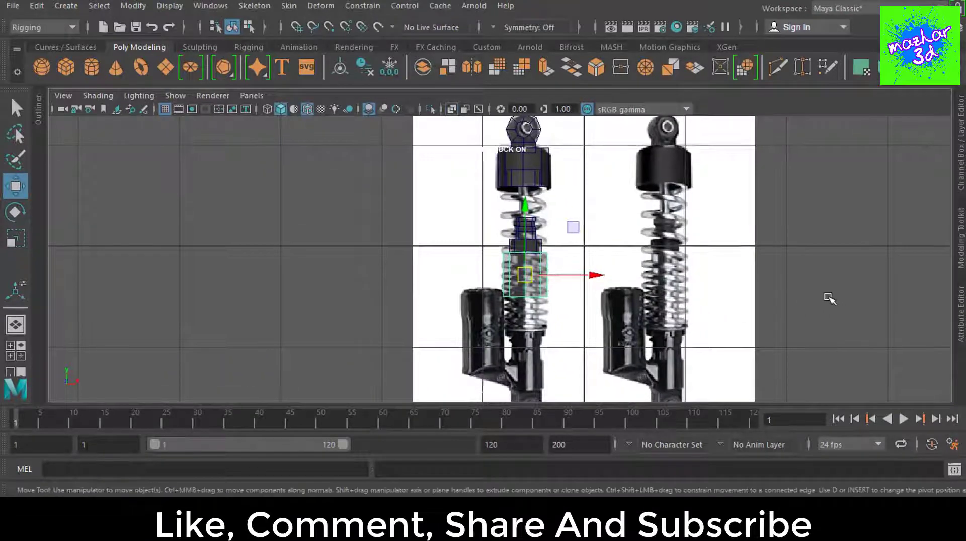
scroll(828, 298, "down", 1)
Step: Grid-snap the upper shock-absorber parts onto the centre line
mouse_move(428, 121)
left_mouse_down()
mouse_move(523, 302)
mouse_move(579, 276)
left_mouse_up()
key("x")
left_click(674, 273)
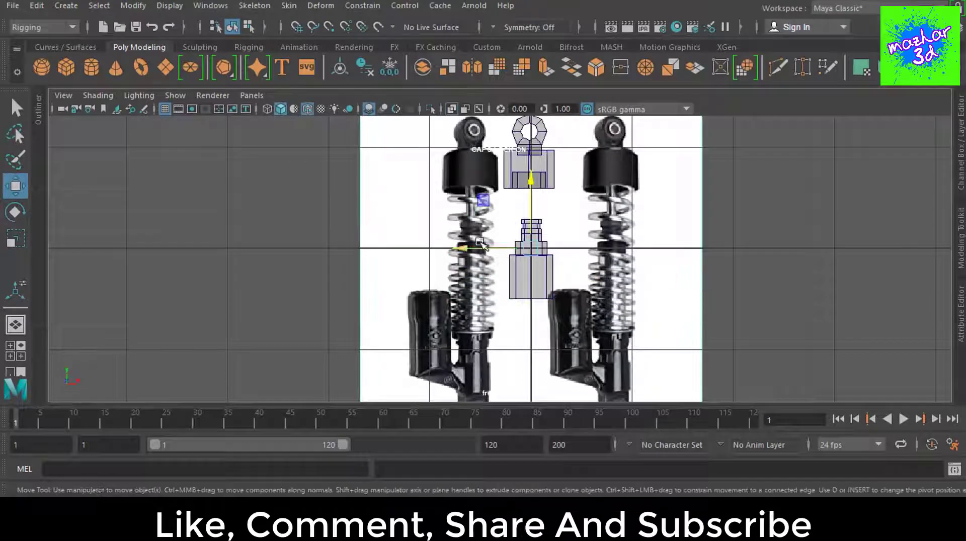
left_click_drag(474, 248, 524, 255)
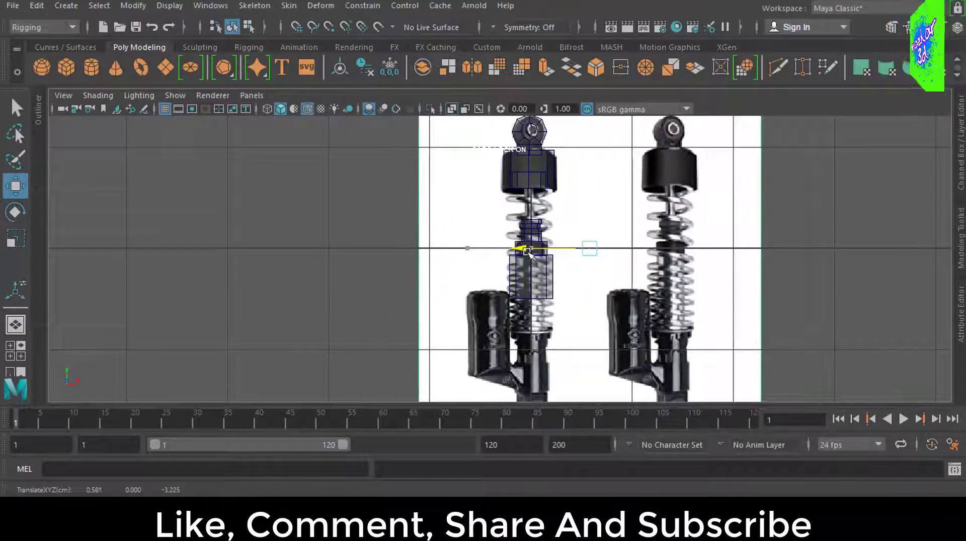
scroll(576, 314, "up", 5)
scroll(576, 314, "down", 2)
Step: Shrink the lower spring cylinder slightly
left_click(521, 297)
scroll(521, 297, "up", 2)
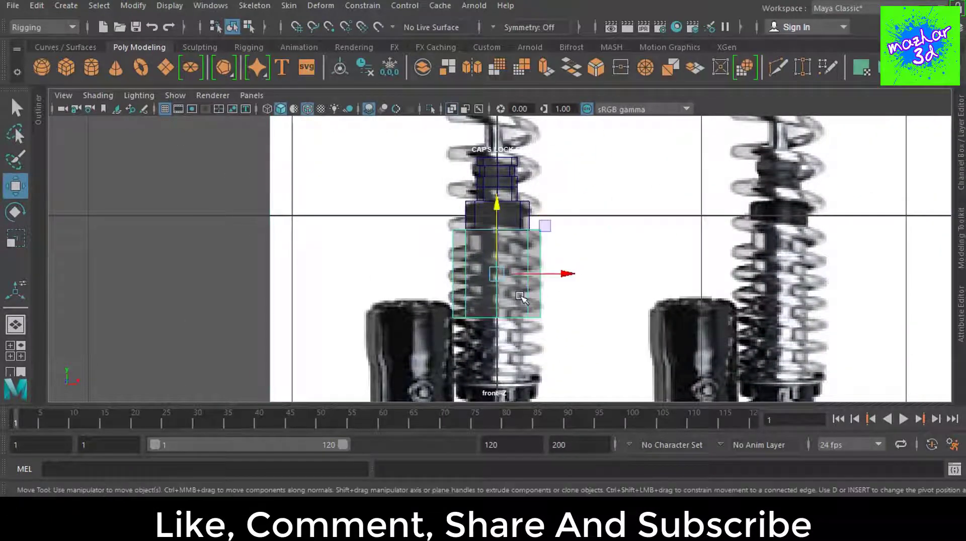
key("r")
mouse_move(495, 274)
left_mouse_down()
mouse_move(480, 274)
mouse_move(492, 284)
left_mouse_up()
scroll(503, 254, "up", 3)
Step: Try selecting the spring cylinder's front face, then undo that selection
key("w")
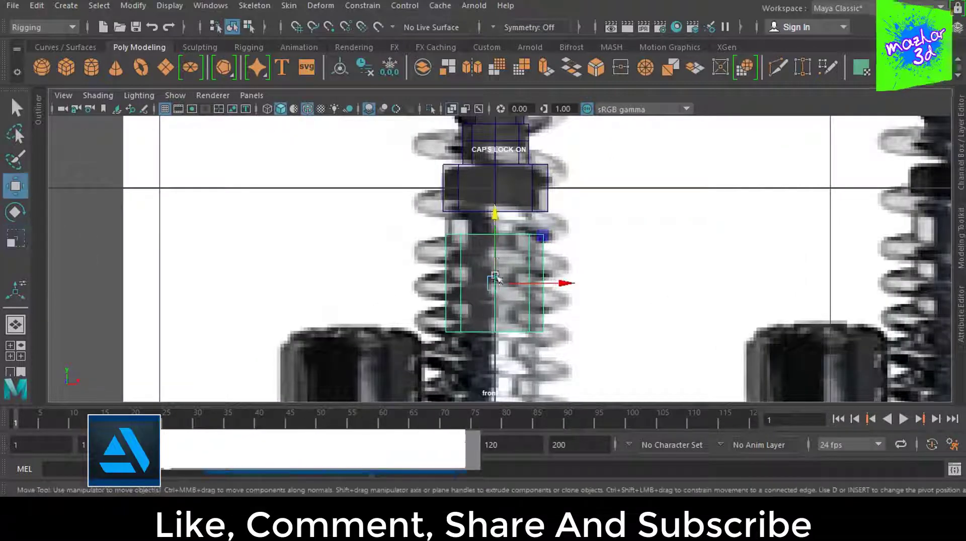
key("F11")
left_click(535, 282)
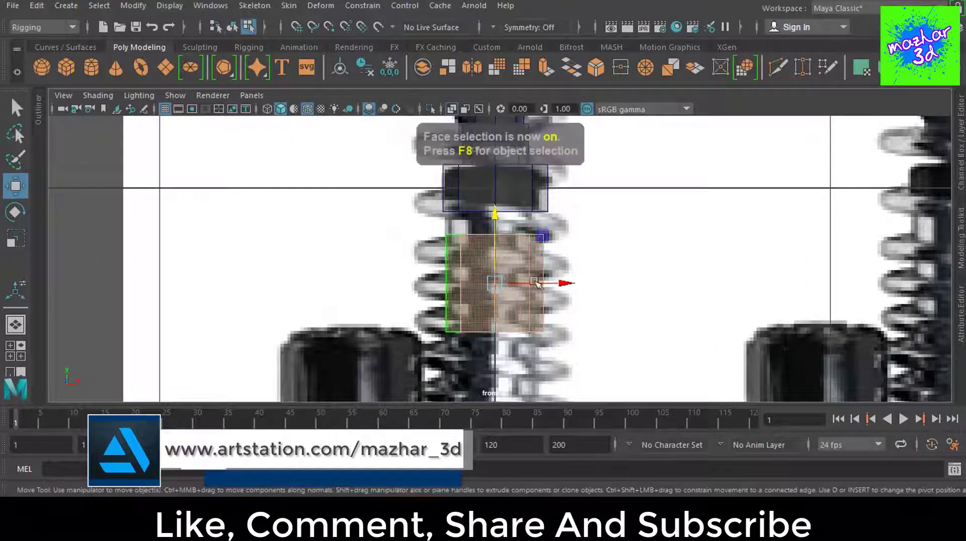
scroll(378, 256, "down", 3)
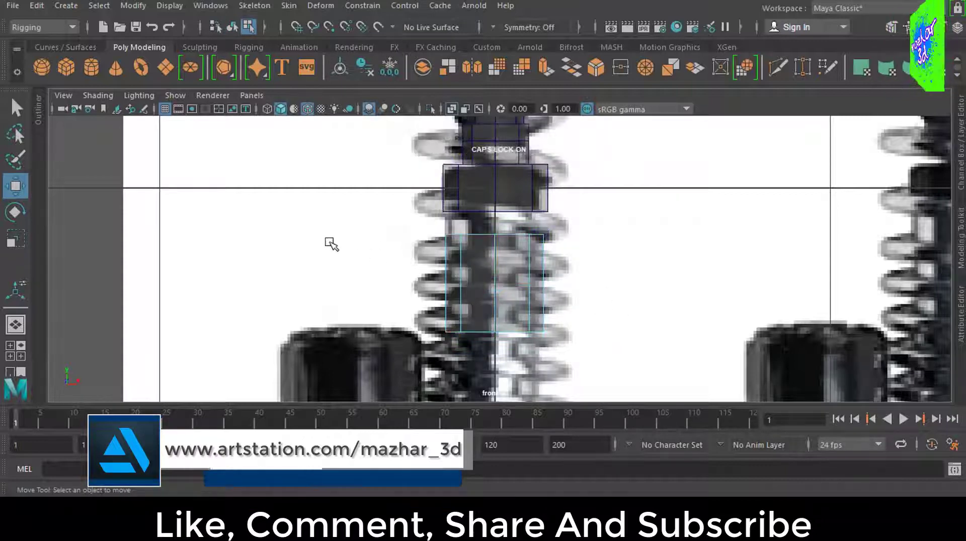
scroll(501, 308, "down", 3)
scroll(500, 308, "up", 3)
key("ctrl+z")
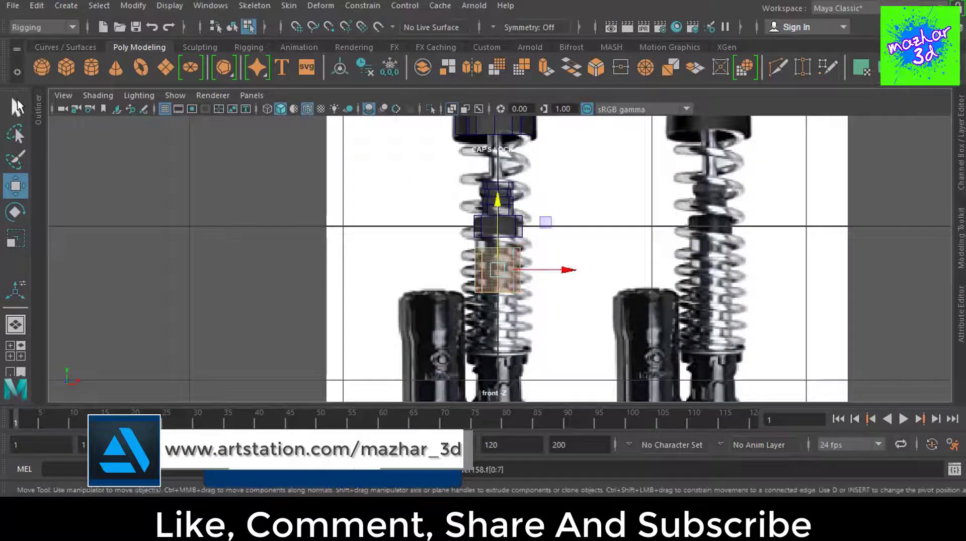
scroll(653, 328, "up", 2)
Step: Raise the cylinder's top vertex row to the cap and lower its bottom row onto the lower body
key("F9")
key("q")
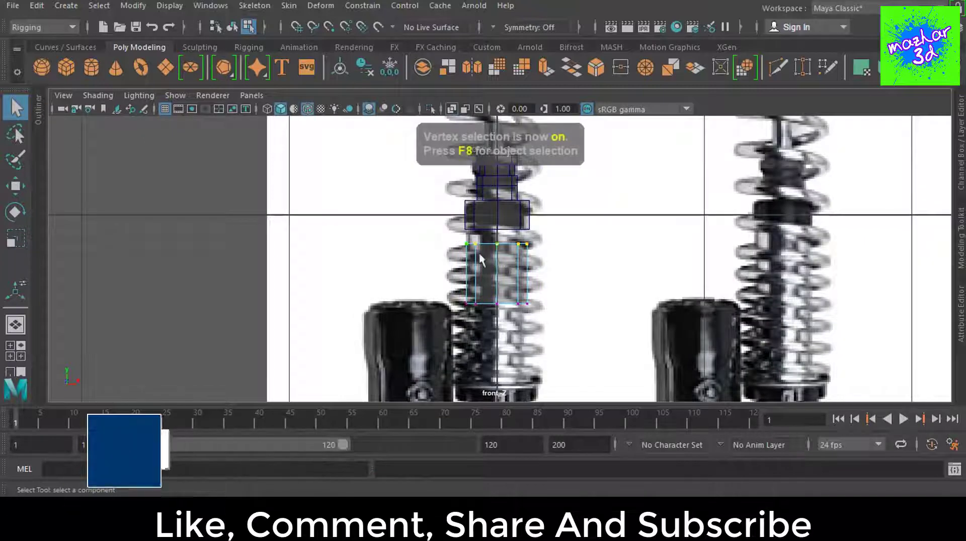
left_click_drag(456, 236, 536, 252)
key("w")
left_click_drag(497, 217, 497, 202)
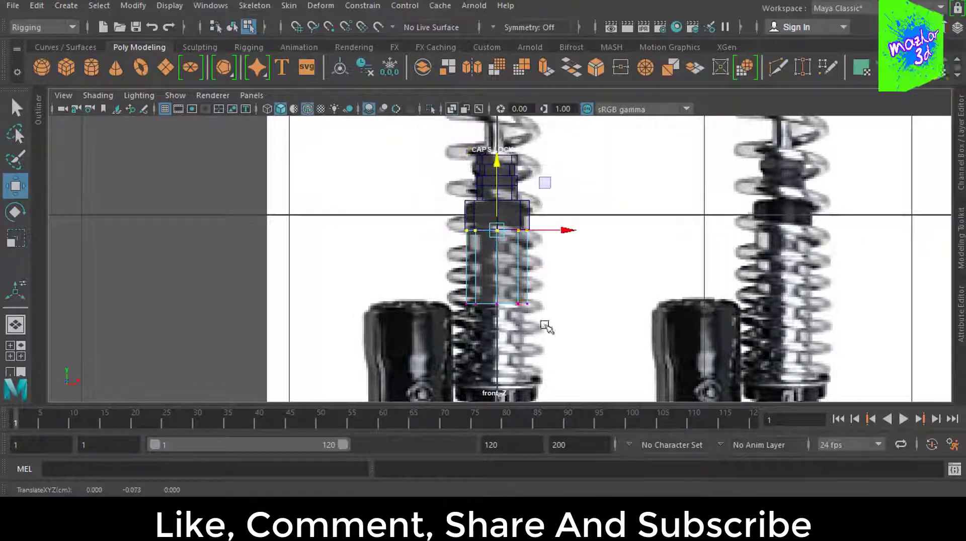
mouse_move(547, 327)
left_mouse_down()
mouse_move(456, 294)
mouse_move(494, 317)
left_mouse_up()
middle_click_drag(563, 357, 559, 242, "alt")
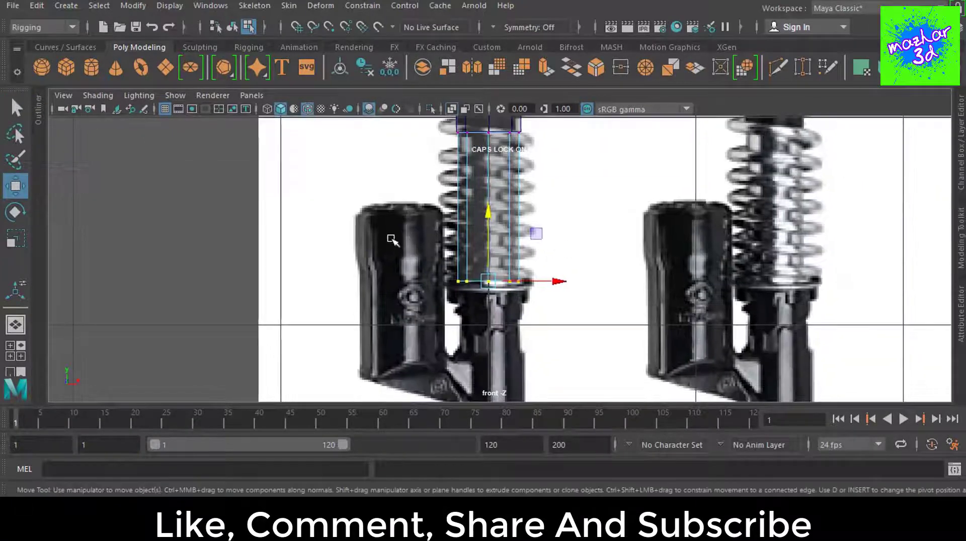
scroll(558, 242, "up", 1)
left_click_drag(488, 240, 489, 250)
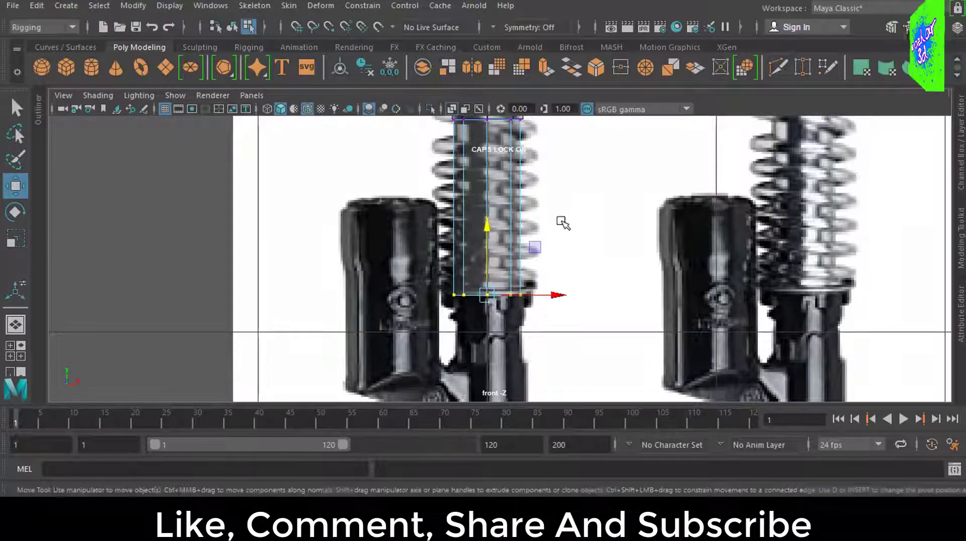
Step: Check the shape in perspective, widen the spring cylinder slightly, and nudge it onto the shaft
key("space")
key("space")
key("space")
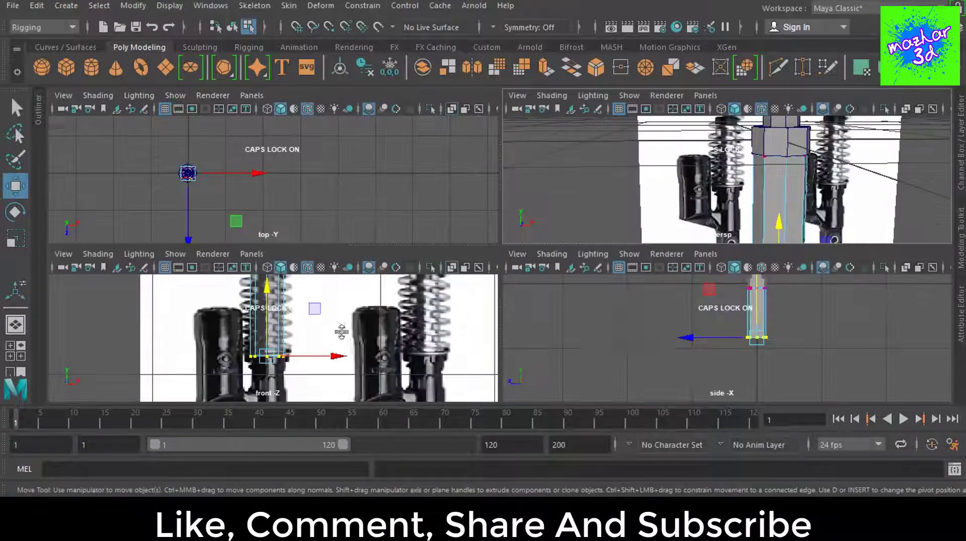
key("space")
scroll(537, 296, "up", 1)
key("F8")
key("r")
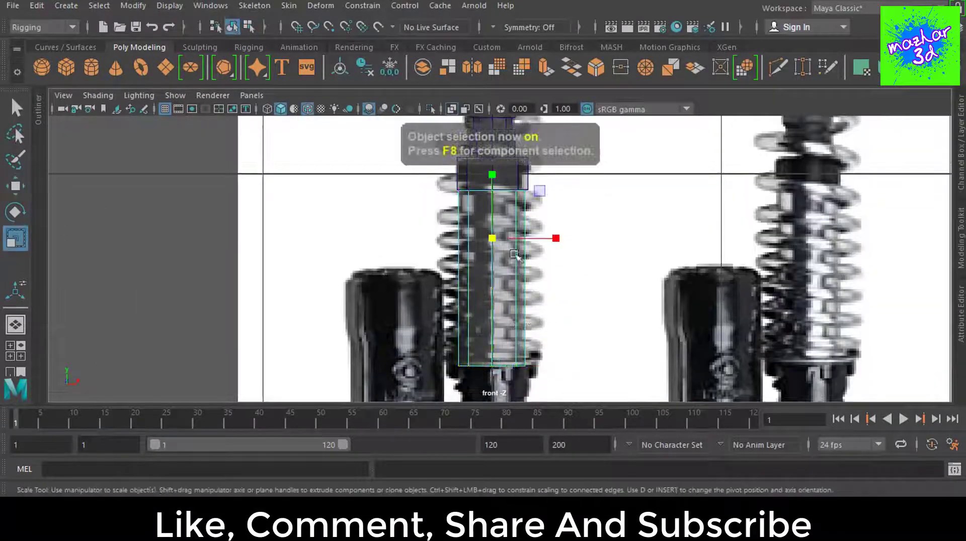
scroll(503, 222, "up", 2)
scroll(500, 226, "up", 2)
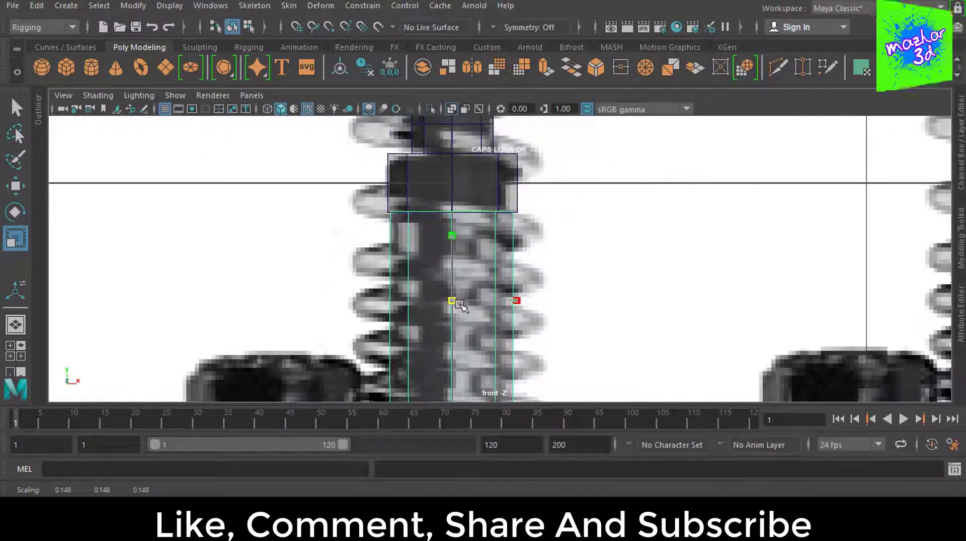
left_click_drag(456, 303, 465, 310)
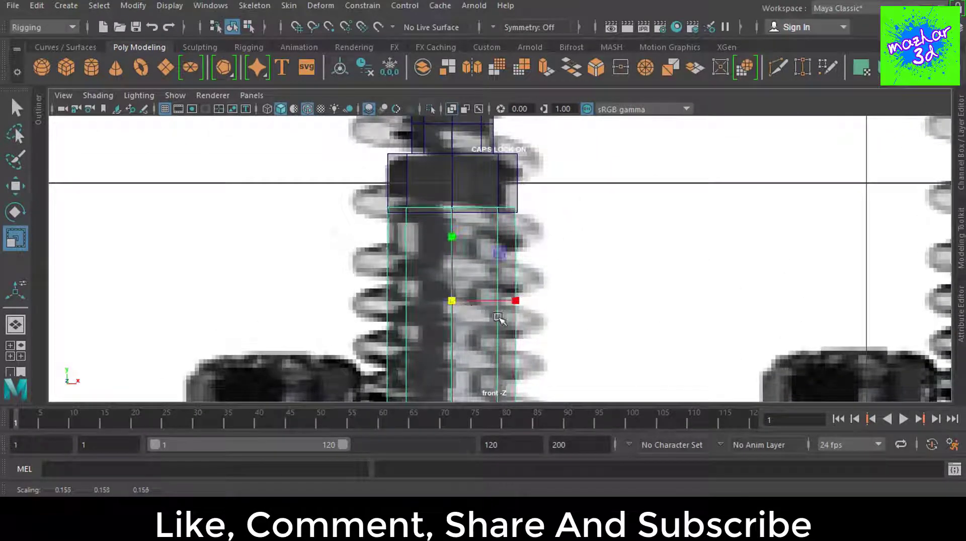
key("w")
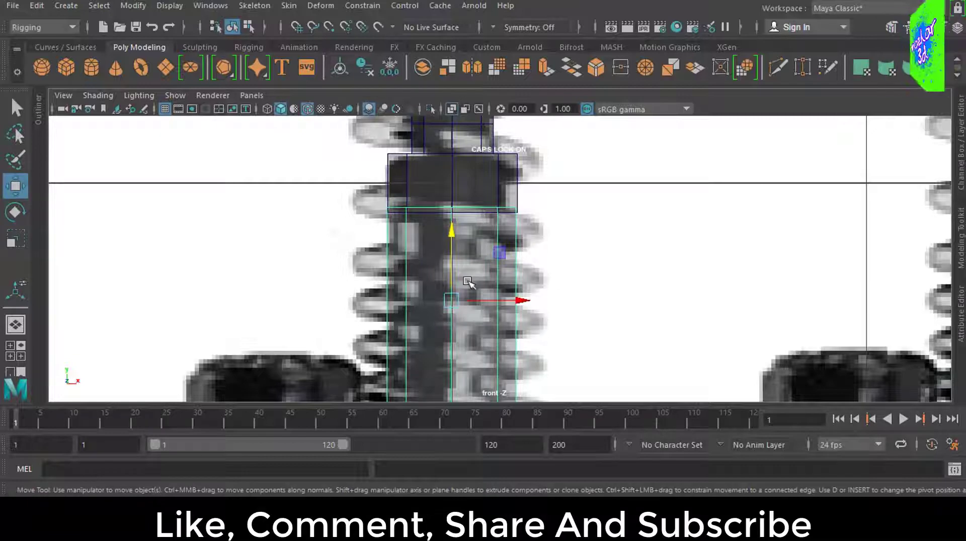
scroll(471, 285, "up", 1)
middle_click_drag(483, 160, 483, 205, "alt")
left_click_drag(518, 348, 501, 349)
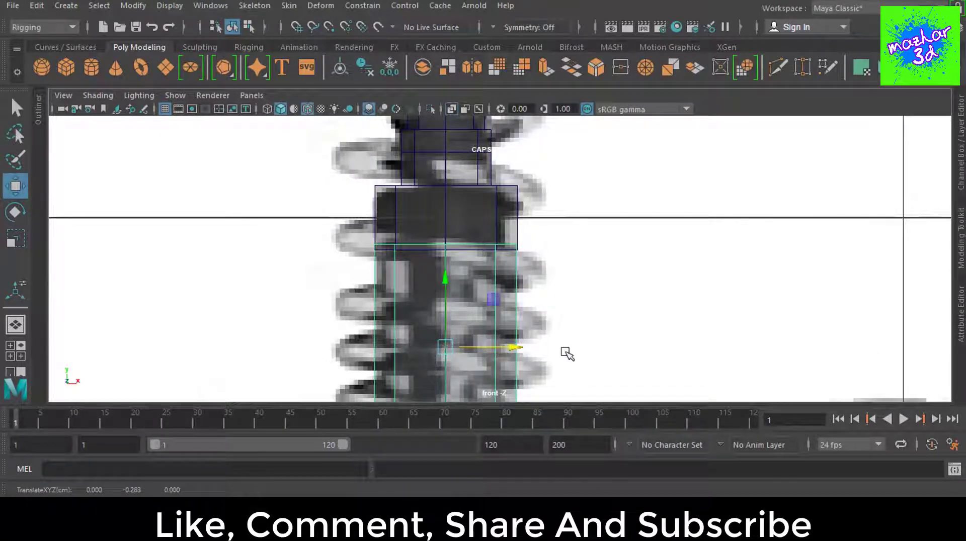
Step: Reselect the cylinder's bottom vertex row and raise it to the lower body's top
key("F8")
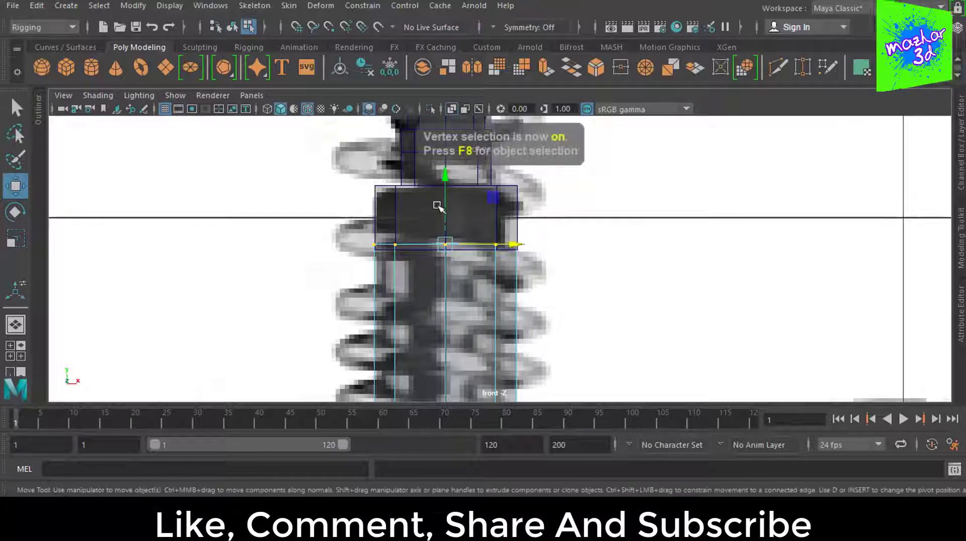
left_click(446, 204)
scroll(550, 144, "up", 1)
scroll(556, 155, "up", 1)
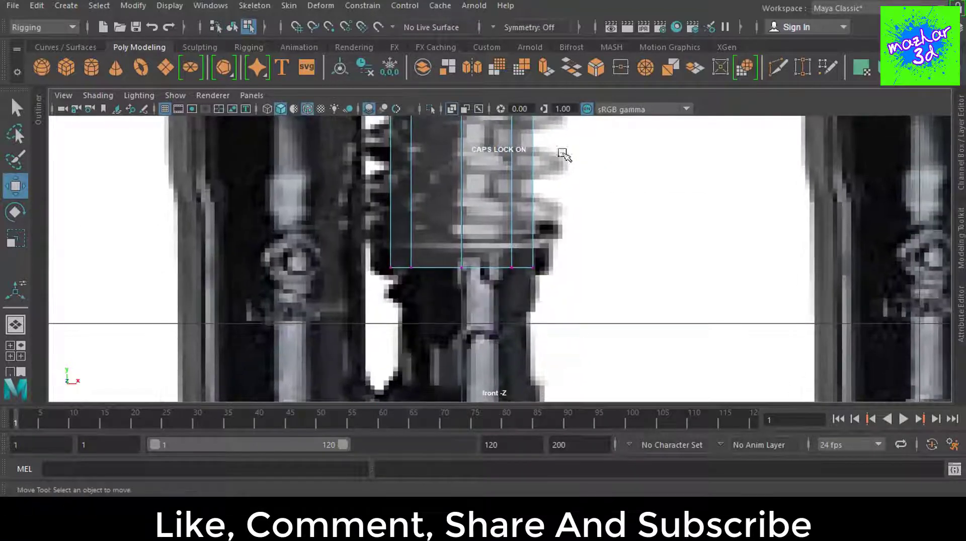
scroll(557, 156, "up", 1)
left_click_drag(602, 309, 352, 260)
left_click_drag(453, 221, 453, 198)
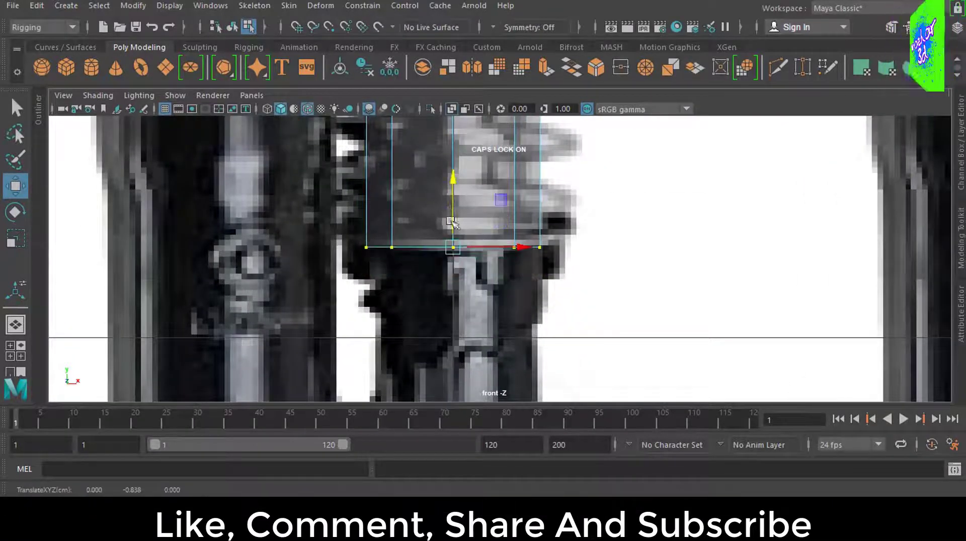
left_click(483, 48)
Step: Select the spring cylinder's bottom strip of faces and frame it in a maximised perspective view
left_click(265, 66)
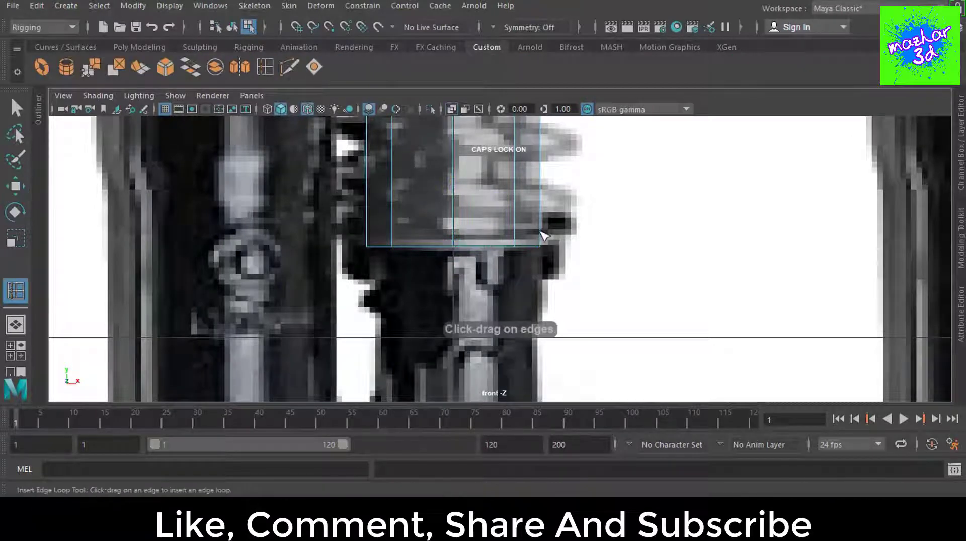
key("F11")
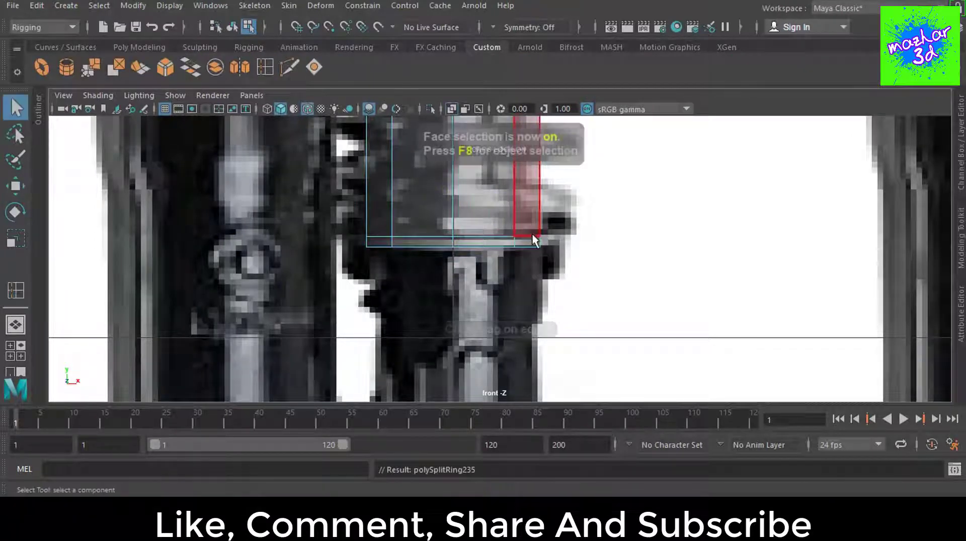
left_click(495, 240)
key("space")
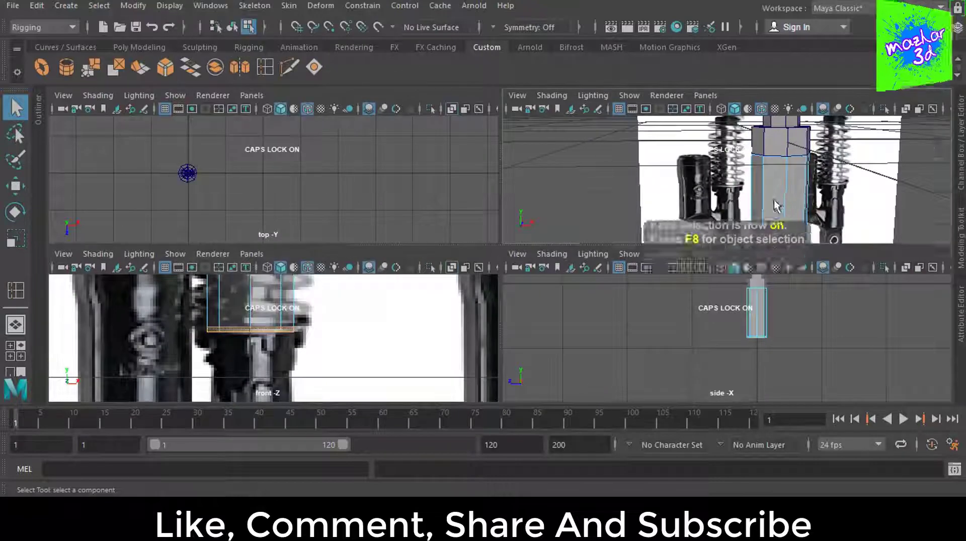
key("space")
key("f")
mouse_move(717, 314)
left_mouse_down("alt")
mouse_move(670, 337)
mouse_move(599, 325)
left_mouse_up("alt")
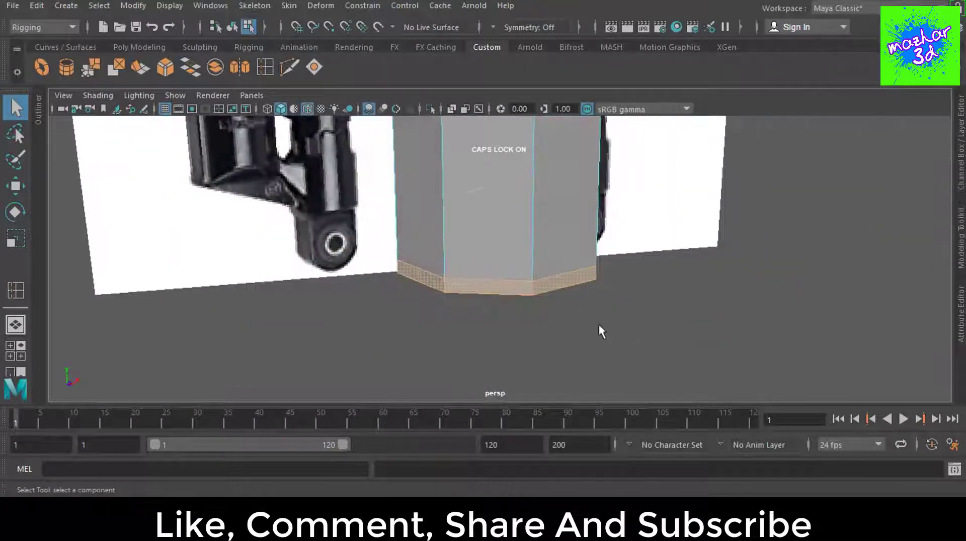
Step: Extrude the bottom faces outward into a thin lip (Local Translate Z 0.0265) and return to front view
key("e")
key("w")
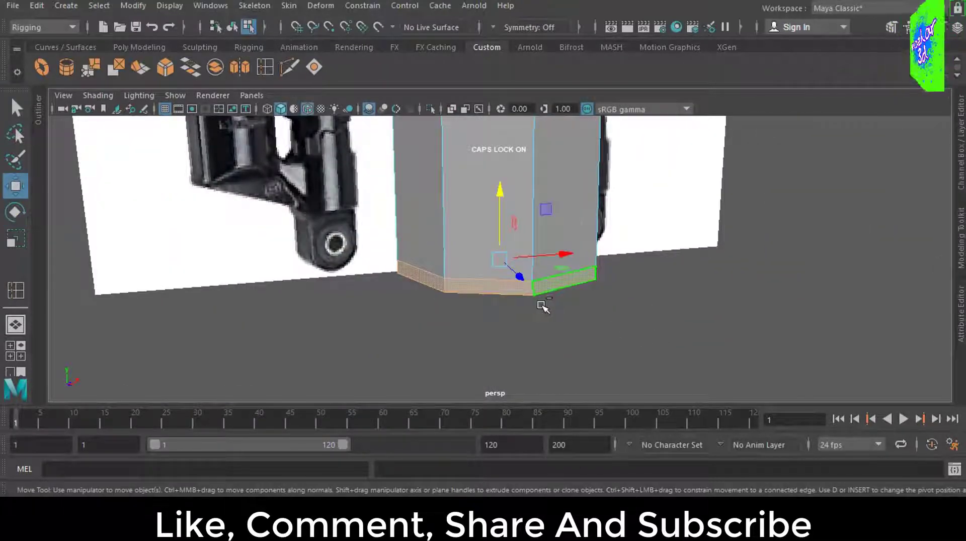
key("ctrl+e")
mouse_move(572, 300)
left_mouse_down("alt")
mouse_move(621, 328)
mouse_move(594, 272)
left_mouse_up("alt")
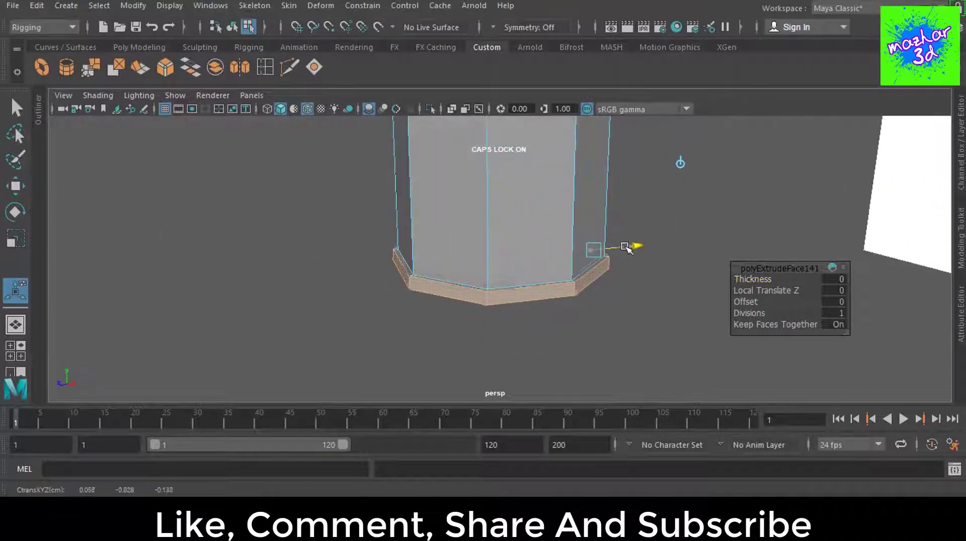
left_click_drag(646, 351, 586, 341, "alt")
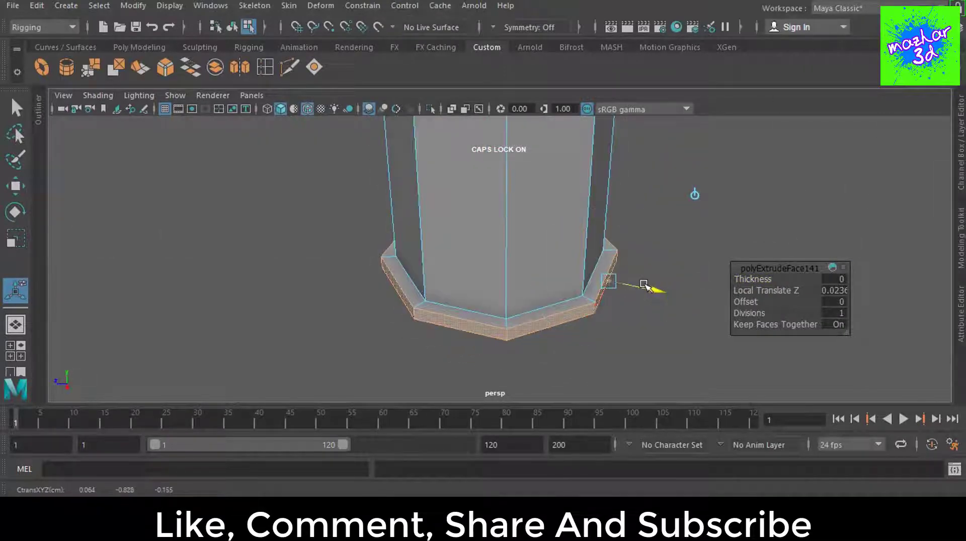
mouse_move(644, 284)
left_mouse_down()
mouse_move(626, 284)
mouse_move(704, 301)
left_mouse_up()
key("space")
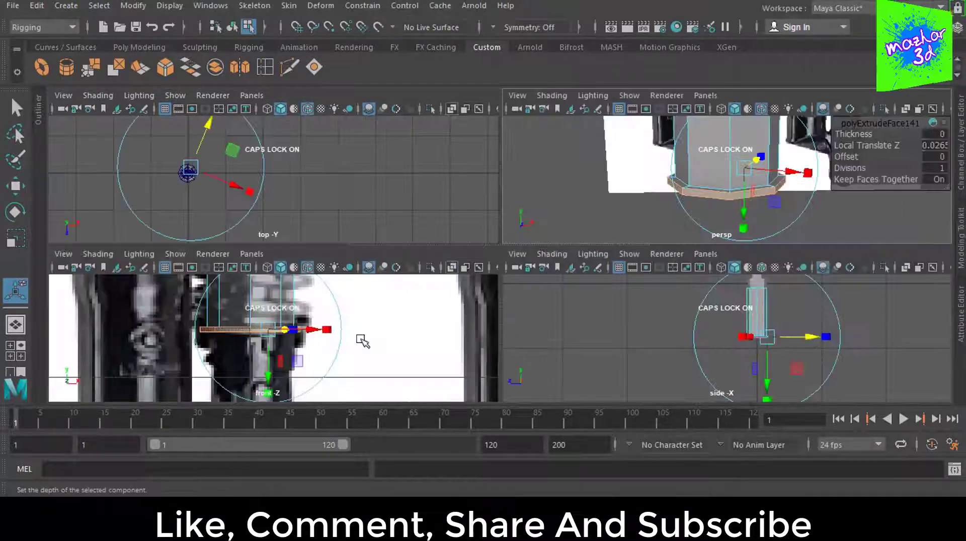
key("space")
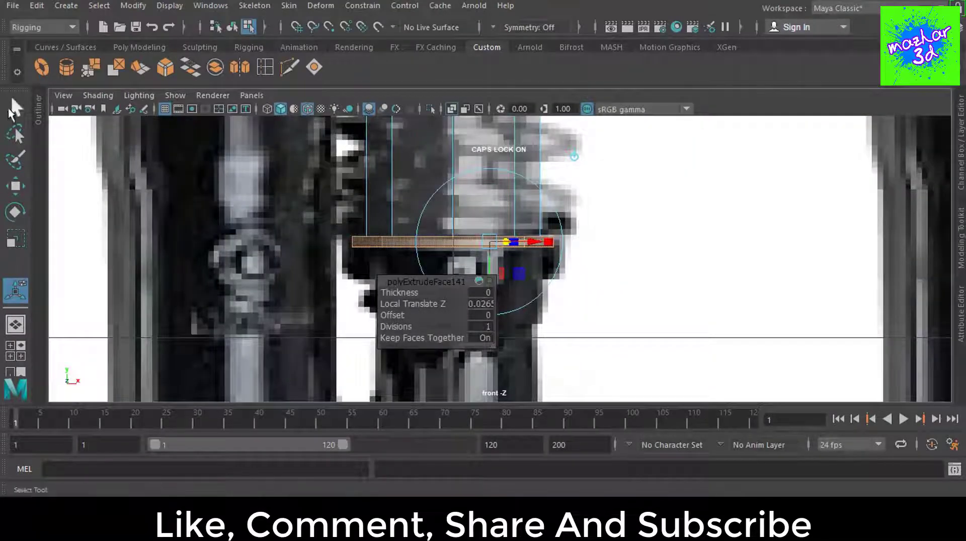
left_click(10, 111)
scroll(579, 277, "down", 5)
scroll(540, 301, "up", 2)
scroll(539, 297, "up", 2)
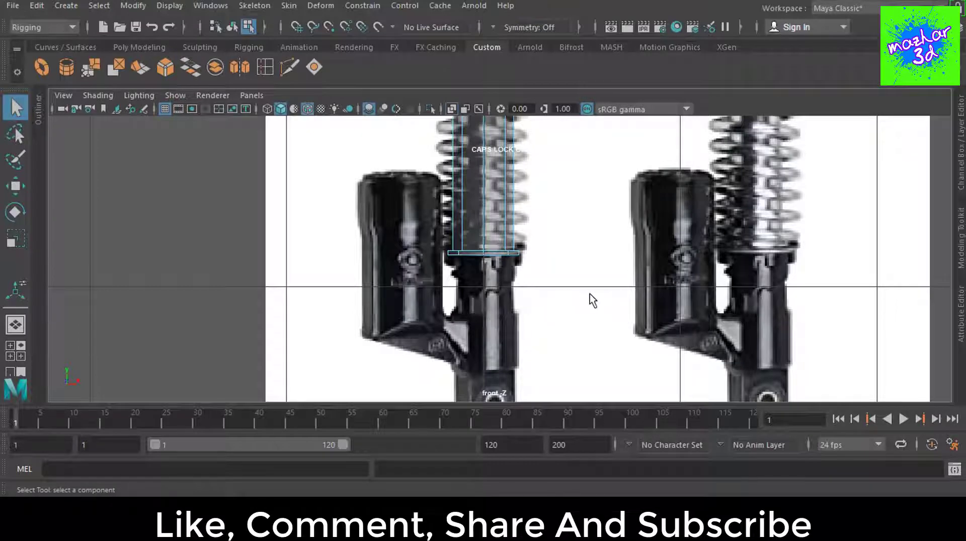
Step: Switch to object mode, reframe the front view, and bring up the Poly Modeling shelf
key("F8")
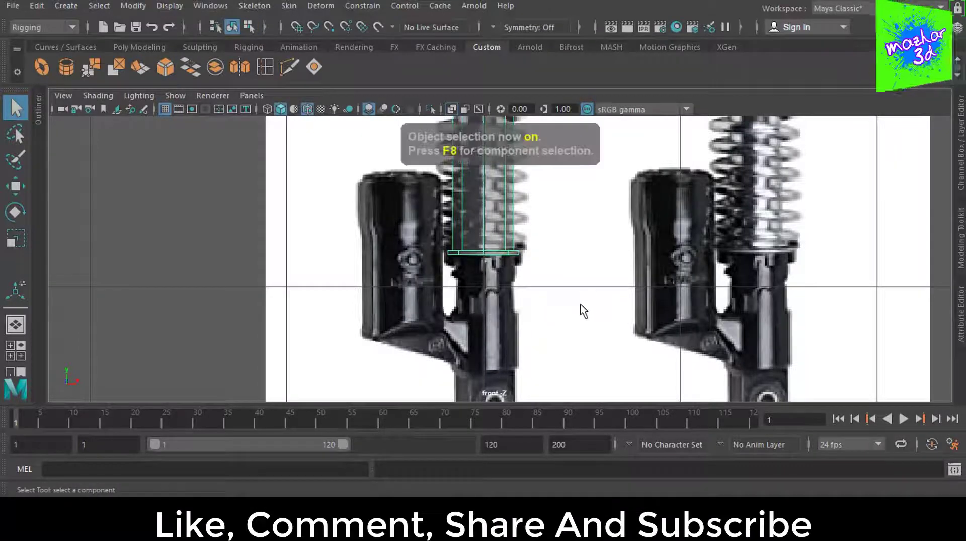
middle_click_drag(580, 312, 579, 289, "alt")
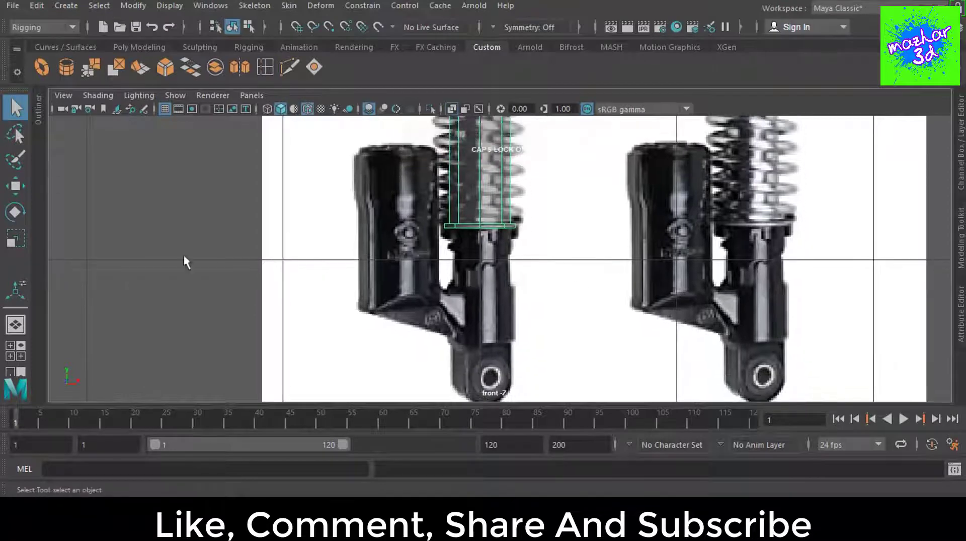
scroll(473, 237, "down", 5)
scroll(473, 237, "up", 1)
scroll(496, 288, "up", 2)
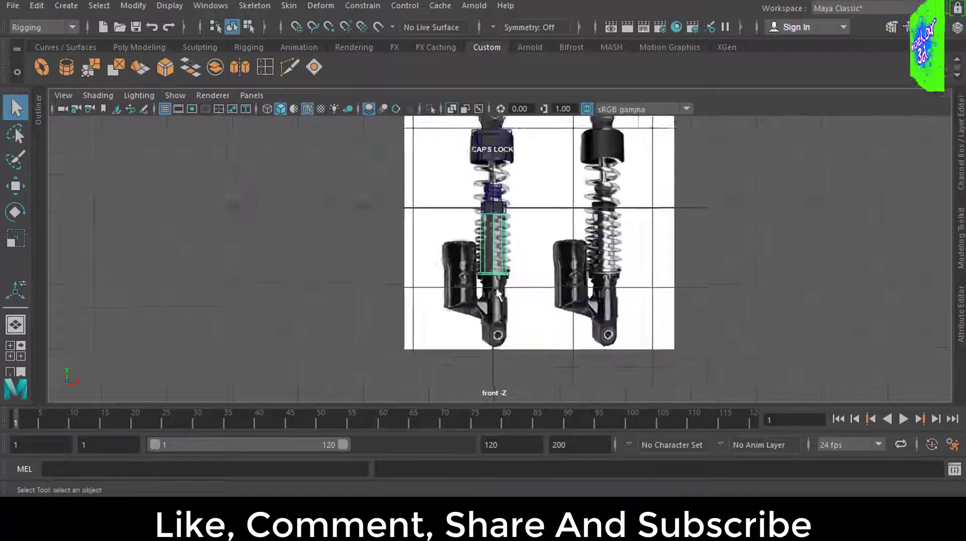
scroll(529, 321, "up", 3)
scroll(528, 321, "down", 1)
left_click(137, 48)
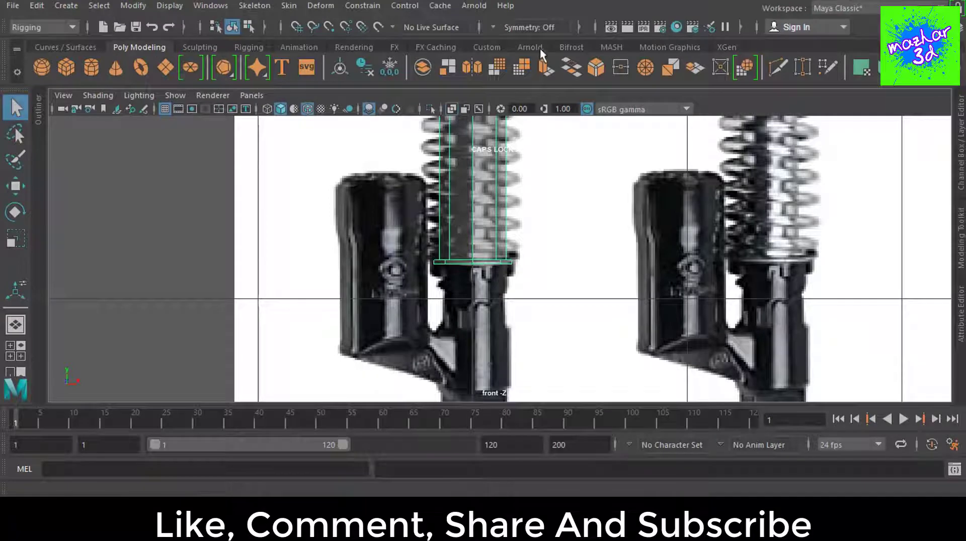
Step: Create a new polygon cylinder and move it down to the bottom of the spring
left_click(91, 68)
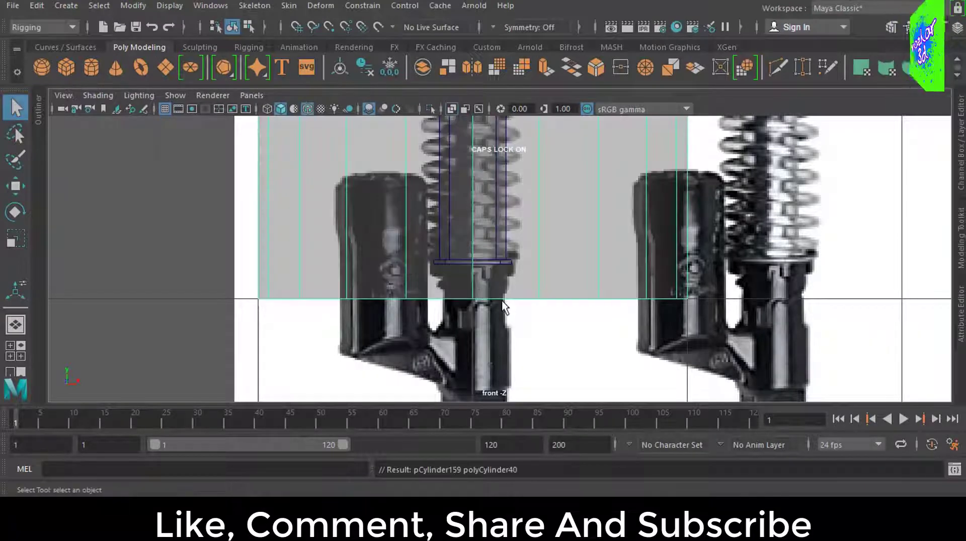
scroll(525, 232, "down", 5)
scroll(525, 232, "up", 2)
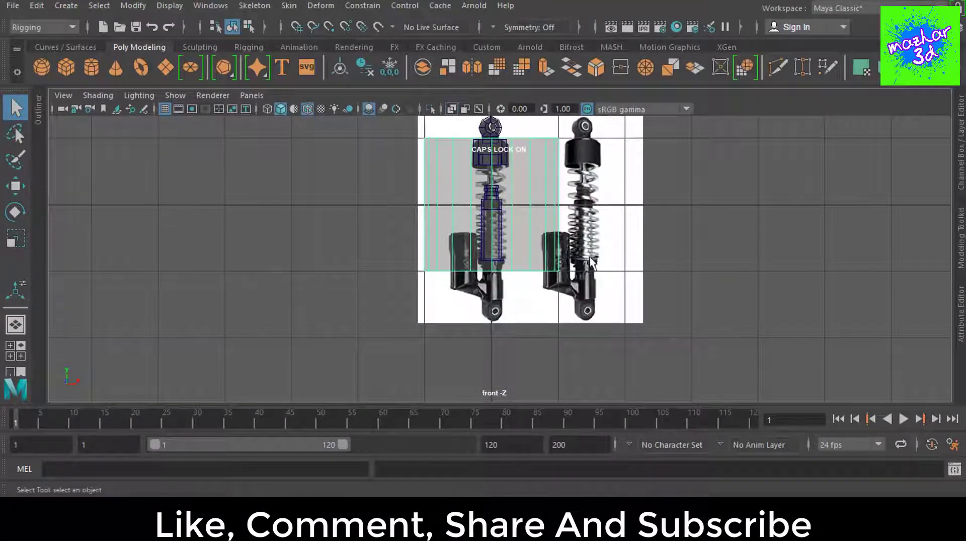
key("Delete")
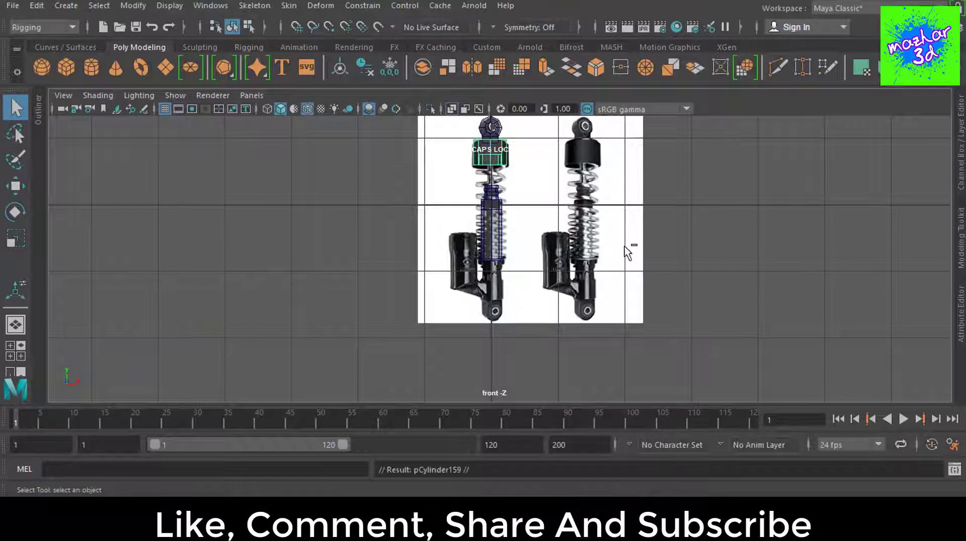
key("w")
left_click_drag(497, 141, 498, 178)
scroll(498, 300, "up", 4)
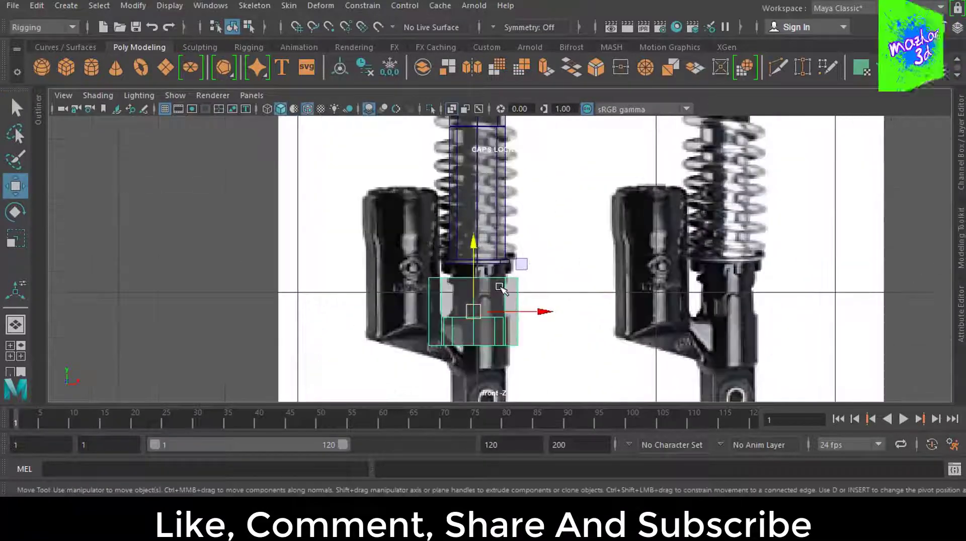
Step: After a trial tilt, keep the cylinder upright and align it just below the spring
key("e")
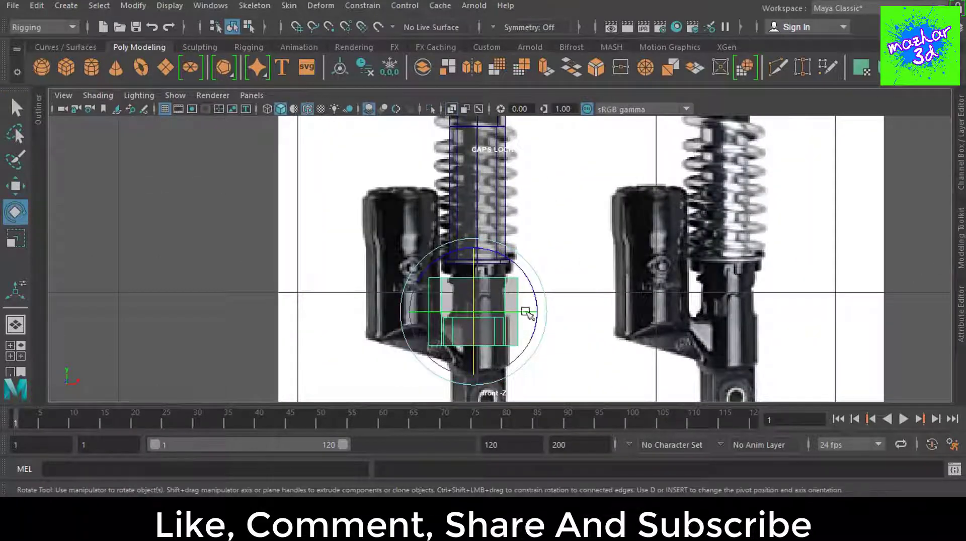
scroll(567, 327, "down", 4)
scroll(593, 309, "up", 3)
scroll(505, 296, "up", 2)
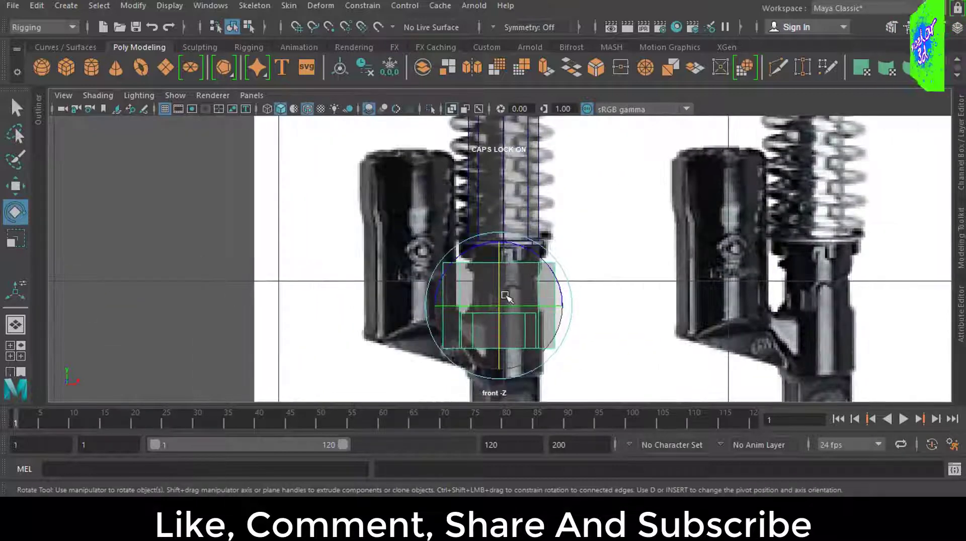
left_click_drag(503, 270, 497, 460)
key("w")
left_click_drag(503, 302, 508, 285)
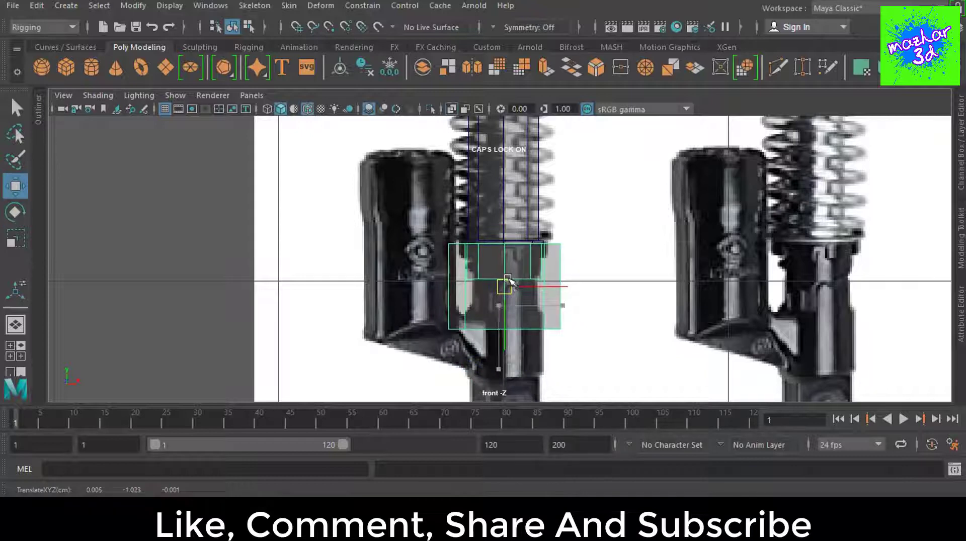
scroll(508, 281, "up", 2)
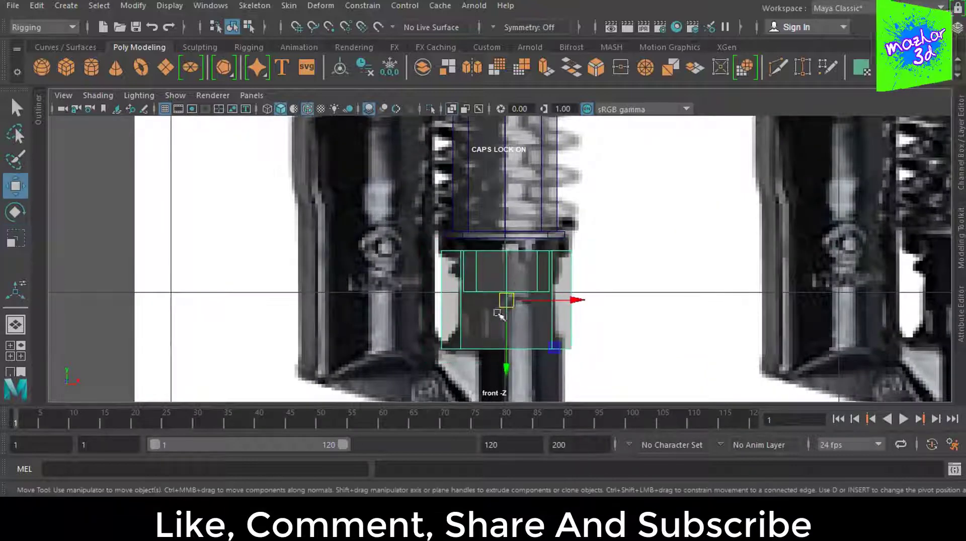
left_click_drag(506, 316, 513, 288)
scroll(523, 270, "up", 1)
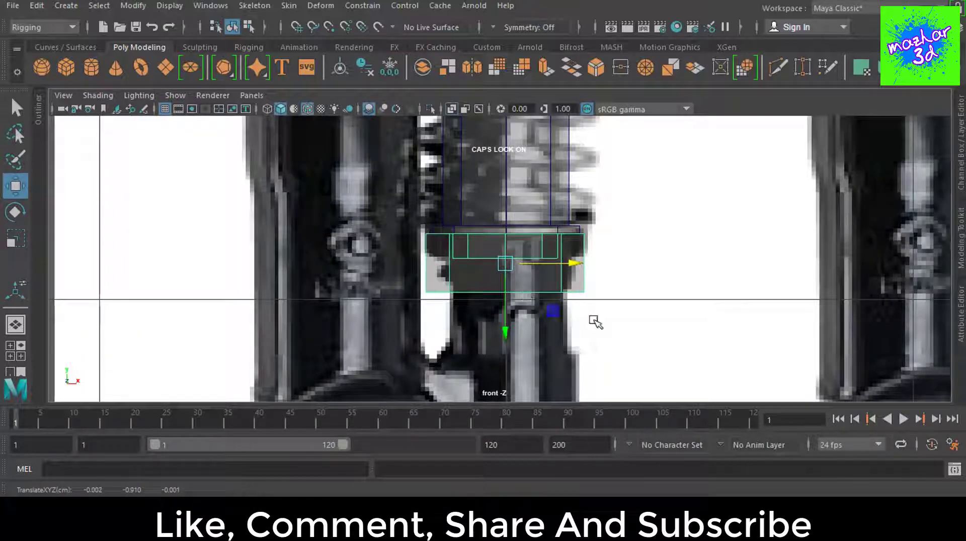
Step: Raise the cylinder's bottom vertex row to flatten it into a thin collar
key("F8")
left_click_drag(405, 280, 599, 304)
left_click_drag(507, 334, 509, 299)
key("Caps_Lock")
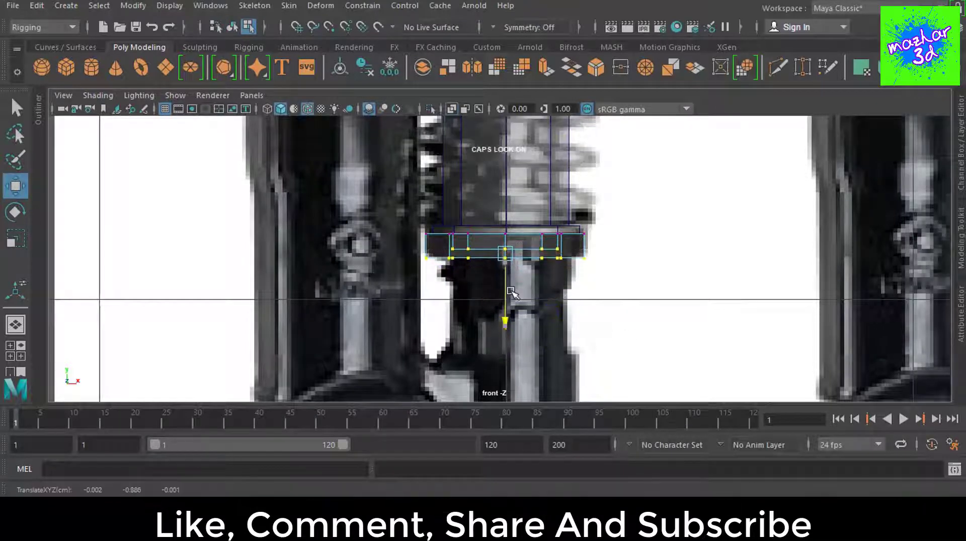
scroll(523, 275, "up", 1)
Step: Orbit to the collar's underside and convert the vertex selection to faces
key("space")
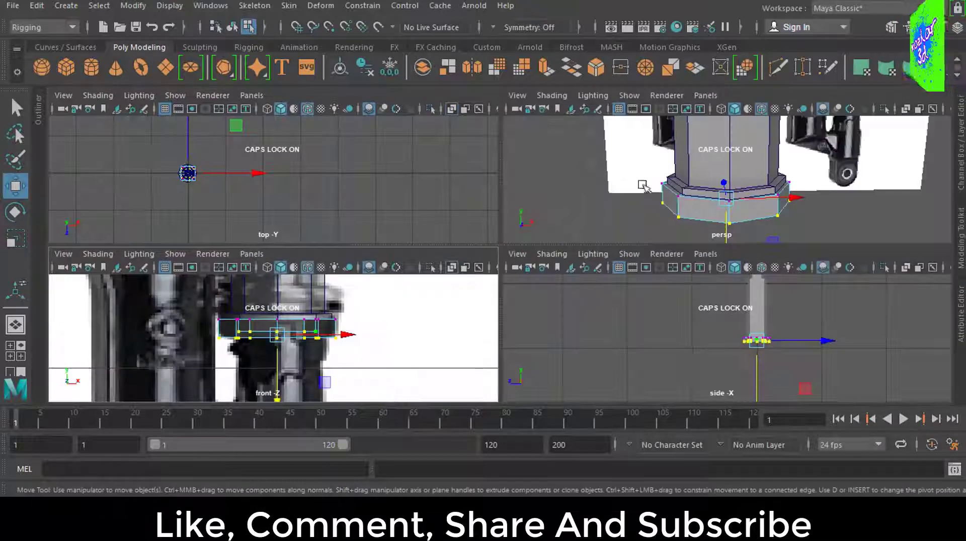
scroll(701, 206, "up", 2)
key("space")
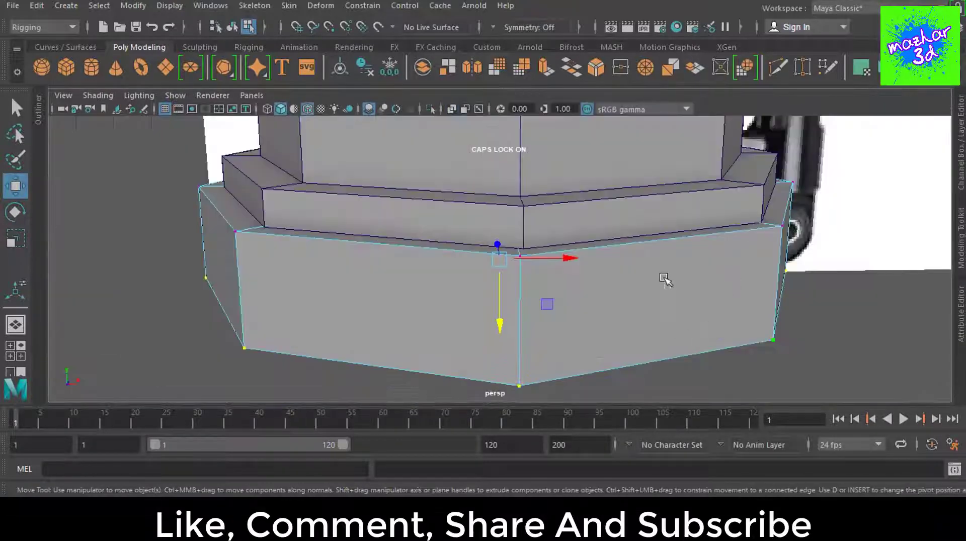
left_click_drag(665, 279, 82, 297, "alt")
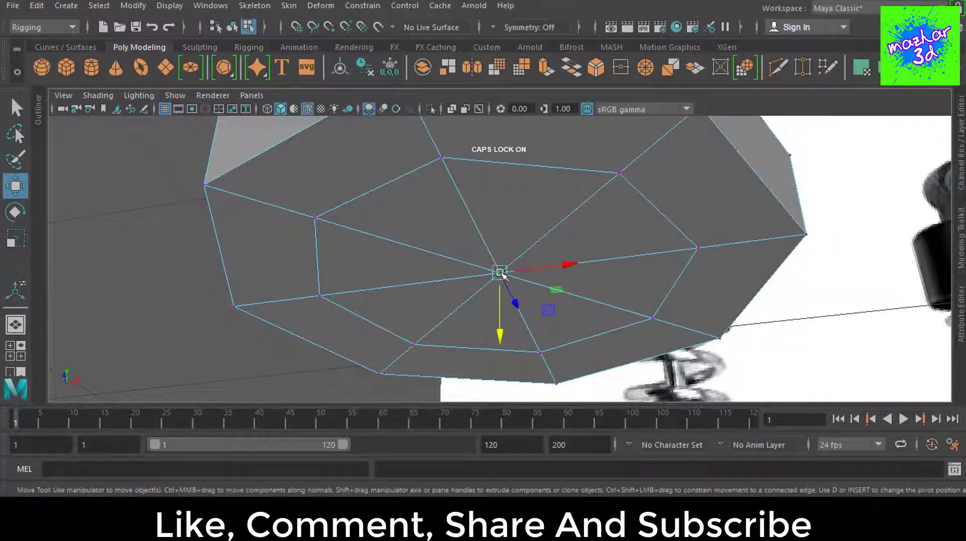
right_click_drag(502, 273, 502, 341, "shift")
Step: Extrude the collar's underside faces and pull them down toward the bottom mounting eye
key("space")
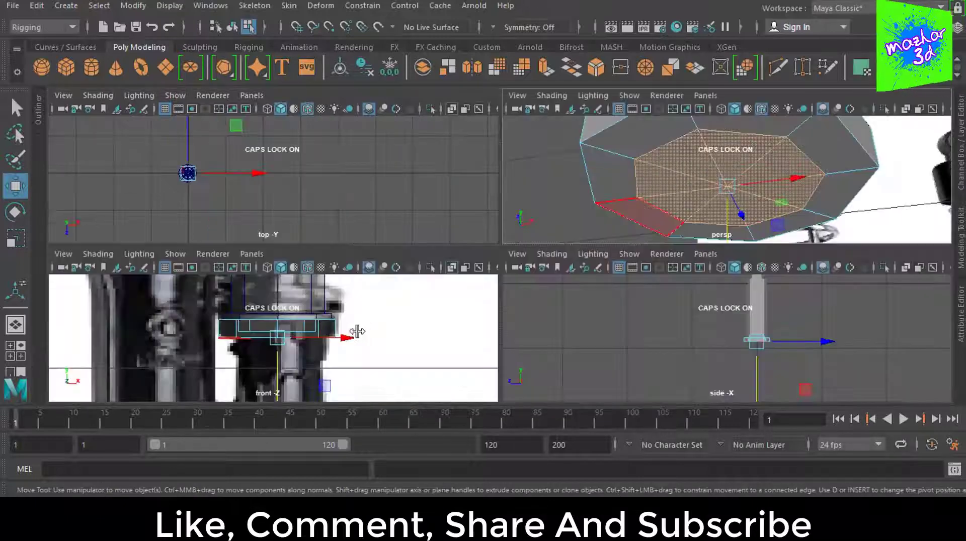
key("space")
key("ctrl+e")
mouse_move(508, 286)
left_mouse_down()
mouse_move(509, 322)
mouse_move(538, 315)
left_mouse_up()
scroll(548, 308, "down", 3)
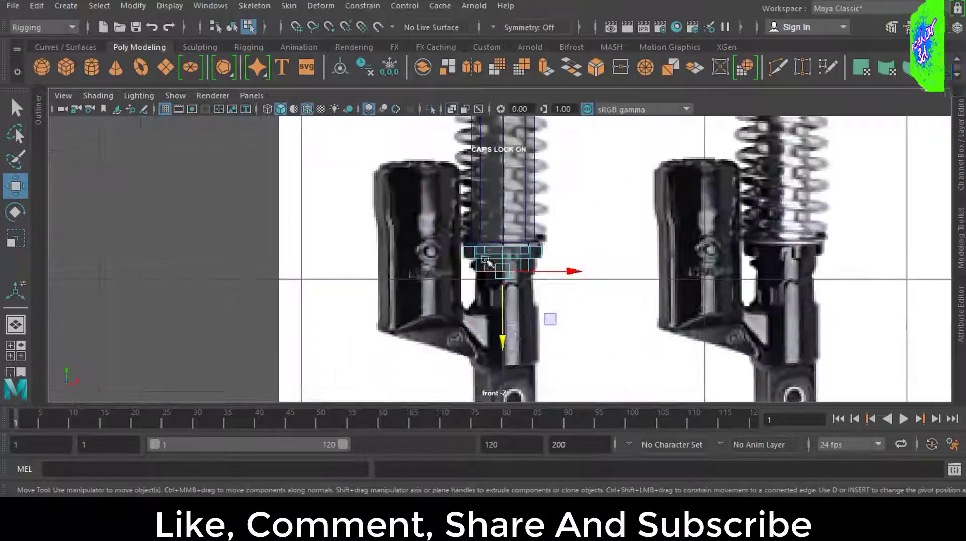
scroll(547, 308, "up", 3)
scroll(548, 308, "up", 3)
left_click_drag(504, 284, 506, 341)
Step: Extend the column down toward the bottom eye and widen it slightly to match the reference
middle_click_drag(506, 341, 495, 269, "alt")
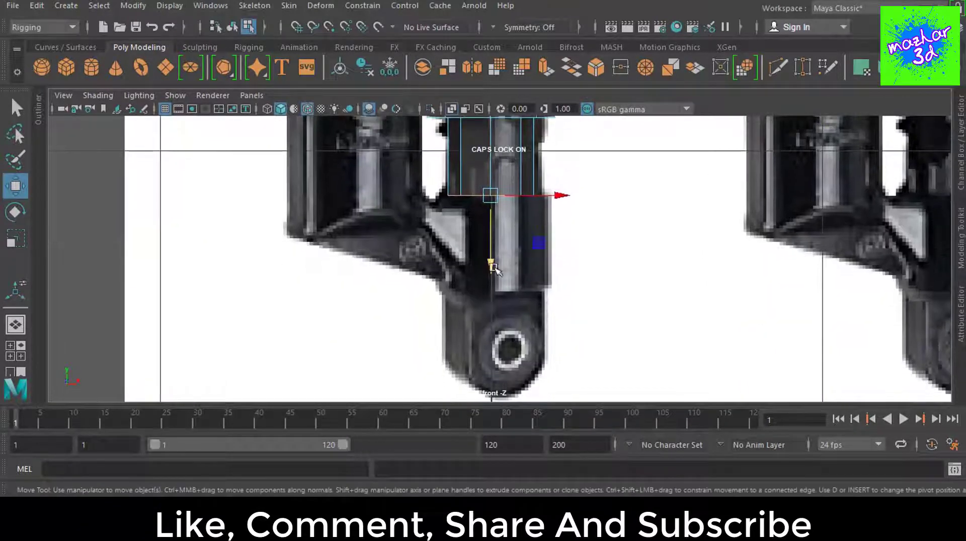
left_click_drag(491, 272, 492, 352)
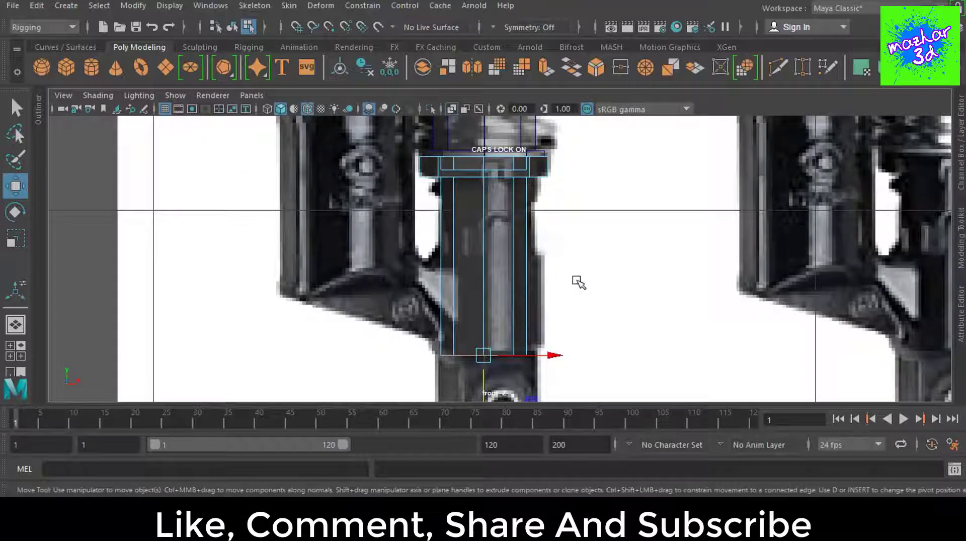
key("space")
key("space")
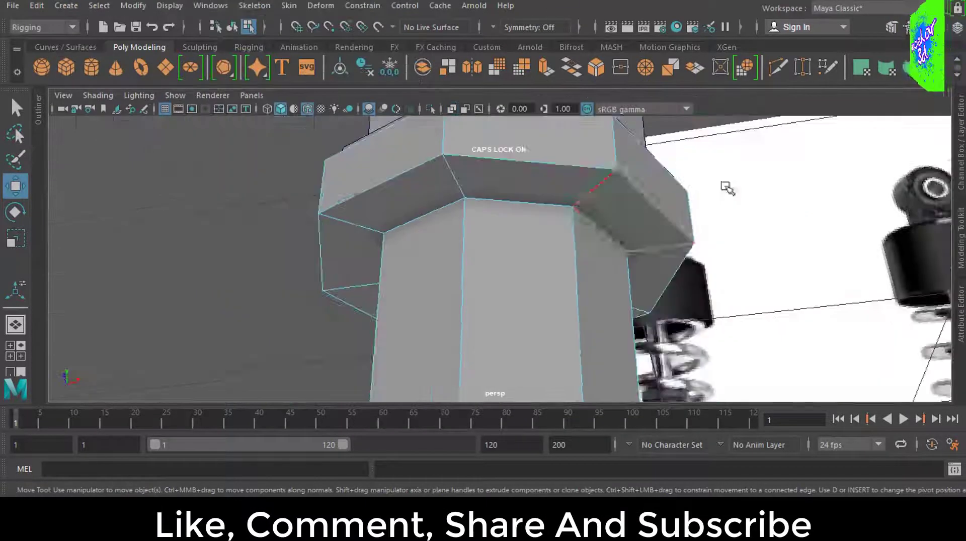
key("F10")
left_click_drag(548, 204, 502, 292, "alt")
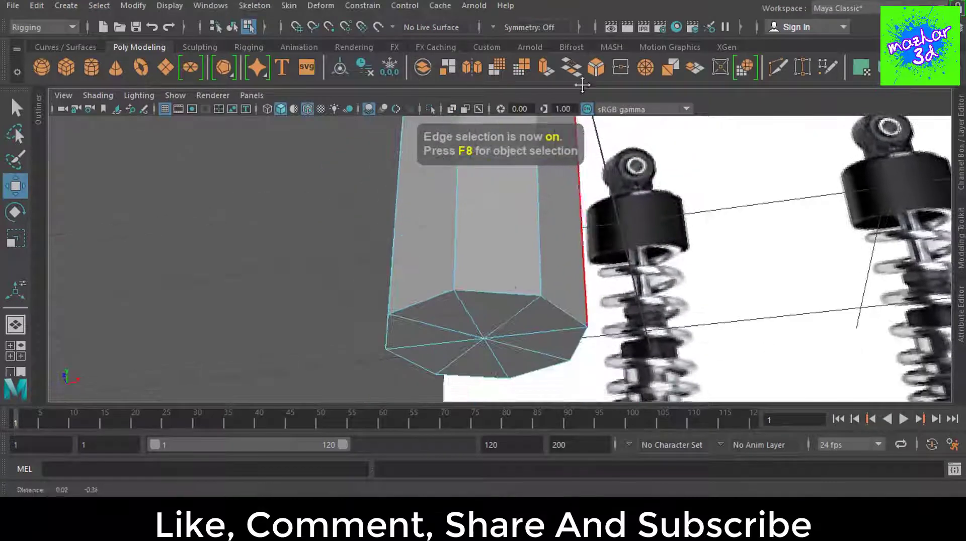
left_click(502, 292)
key("space")
key("space")
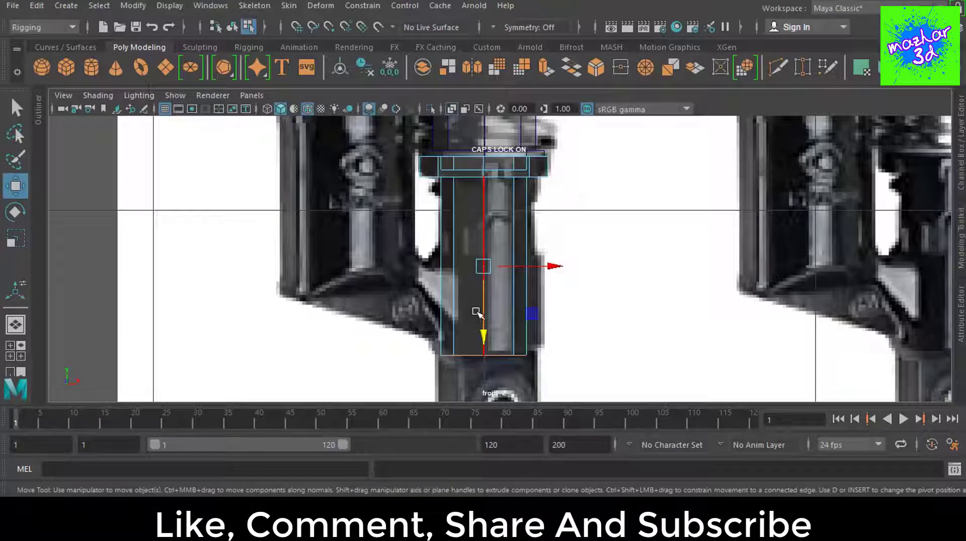
key("r")
left_click_drag(487, 269, 489, 274)
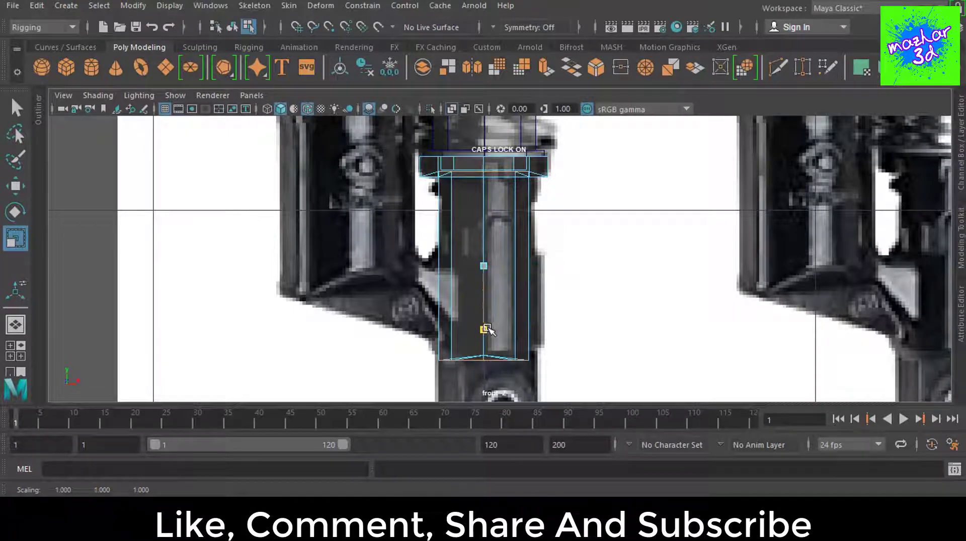
Step: Select the column's edge vertex rows and fit its bottom edge to the reference image
scroll(568, 302, "up", 3)
scroll(647, 295, "up", 2)
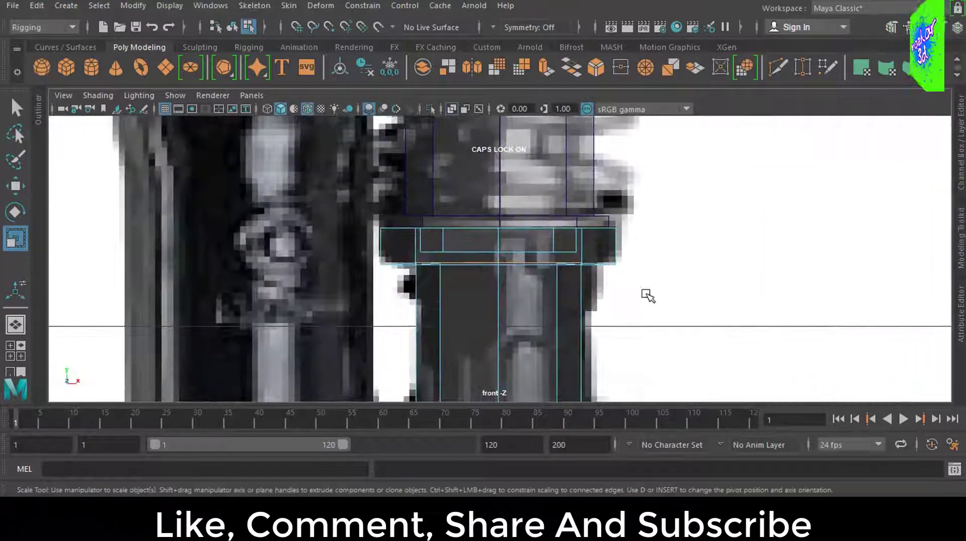
key("F9")
left_click_drag(596, 301, 347, 252)
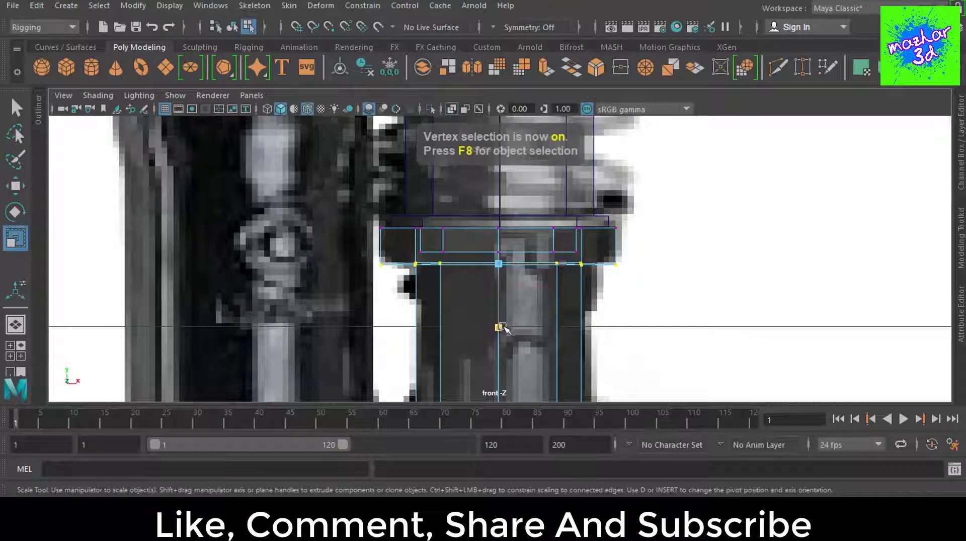
scroll(502, 327, "down", 3)
scroll(553, 332, "down", 3)
scroll(510, 229, "up", 1)
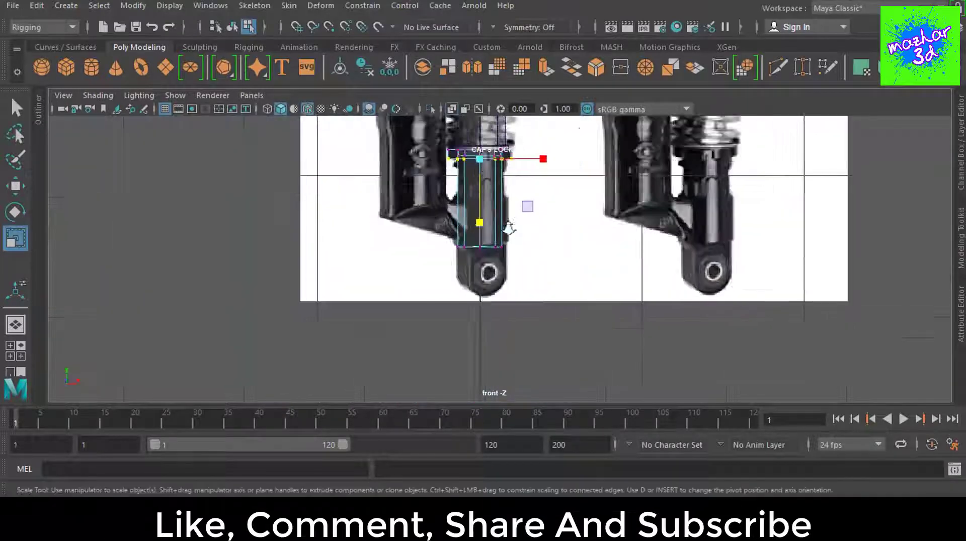
scroll(510, 229, "up", 3)
left_click_drag(382, 211, 561, 250)
middle_click_drag(561, 250, 3, 140, "alt")
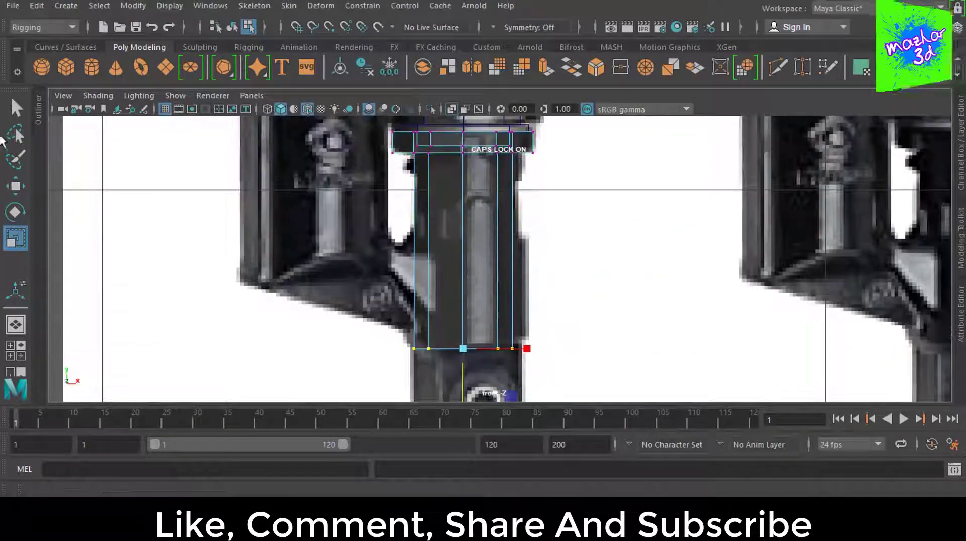
left_click(487, 47)
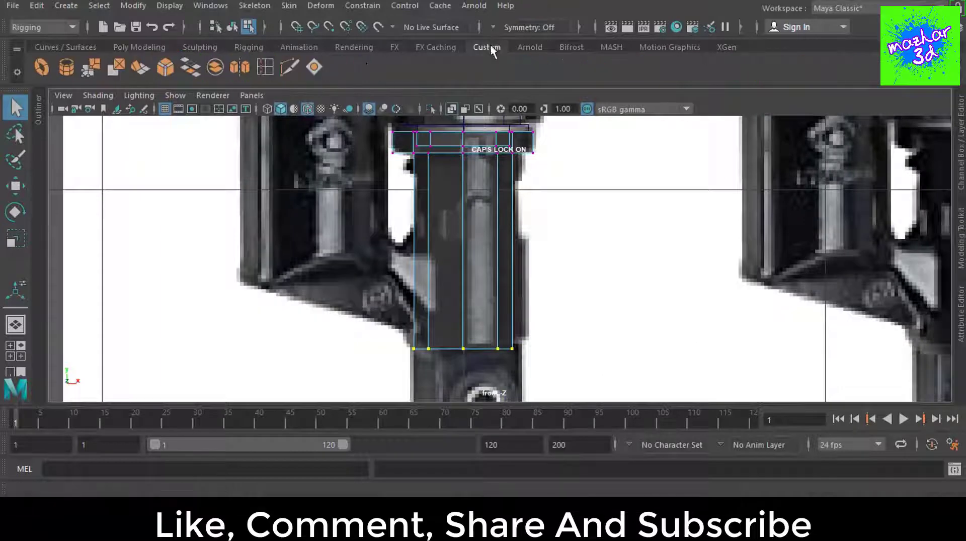
Step: Insert a horizontal edge loop across the lower column
left_click(268, 65)
left_click(515, 240)
key("q")
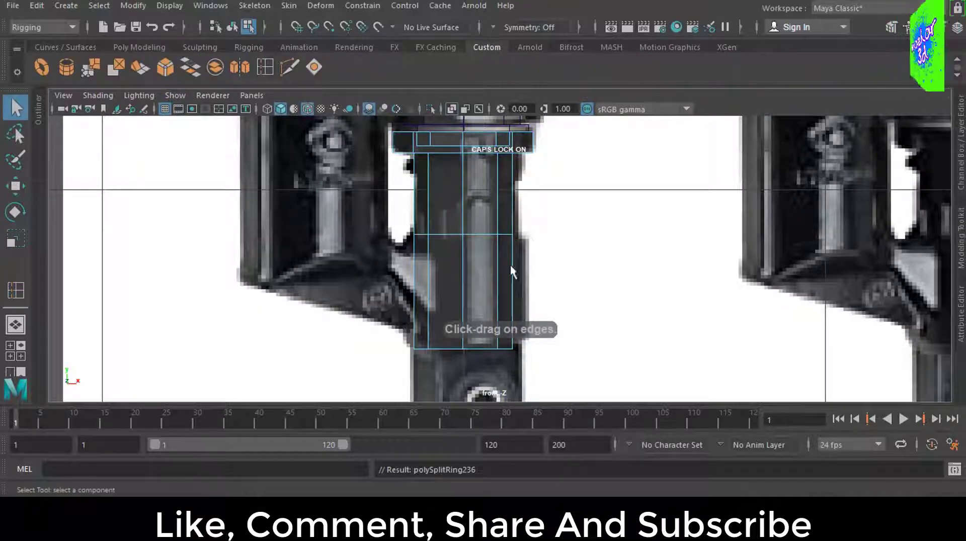
Step: Extrude the face ring below the new loop outward into a wider band and check it in perspective
key("F11")
left_click(485, 283)
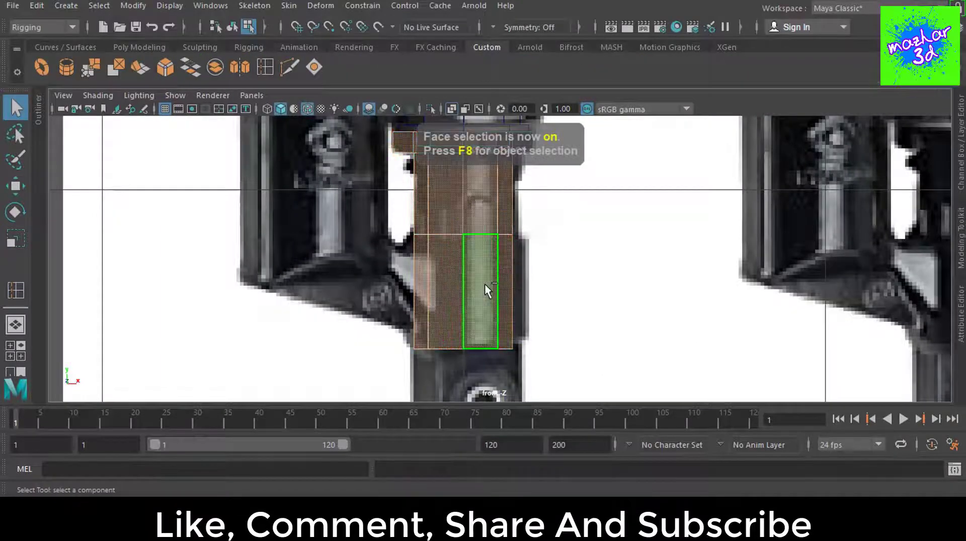
double_click(450, 301)
key("ctrl+e")
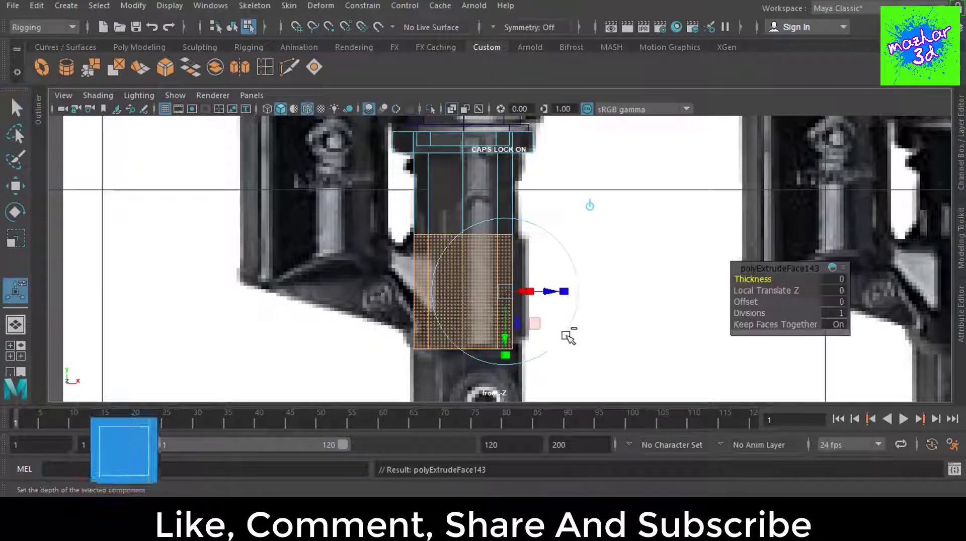
left_click_drag(556, 293, 568, 291)
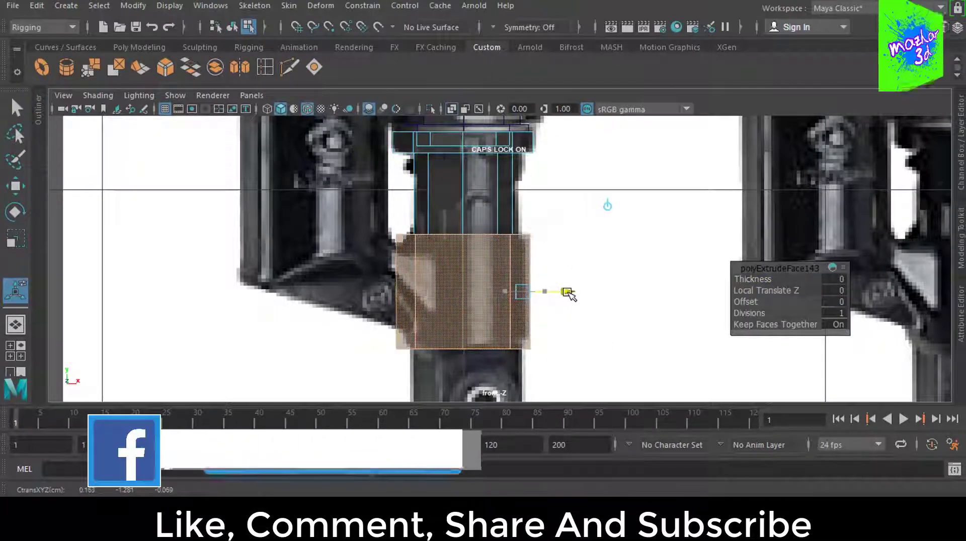
key("q")
mouse_move(526, 287)
middle_mouse_down("alt")
mouse_move(611, 214)
mouse_move(606, 241)
middle_mouse_up("alt")
key("space")
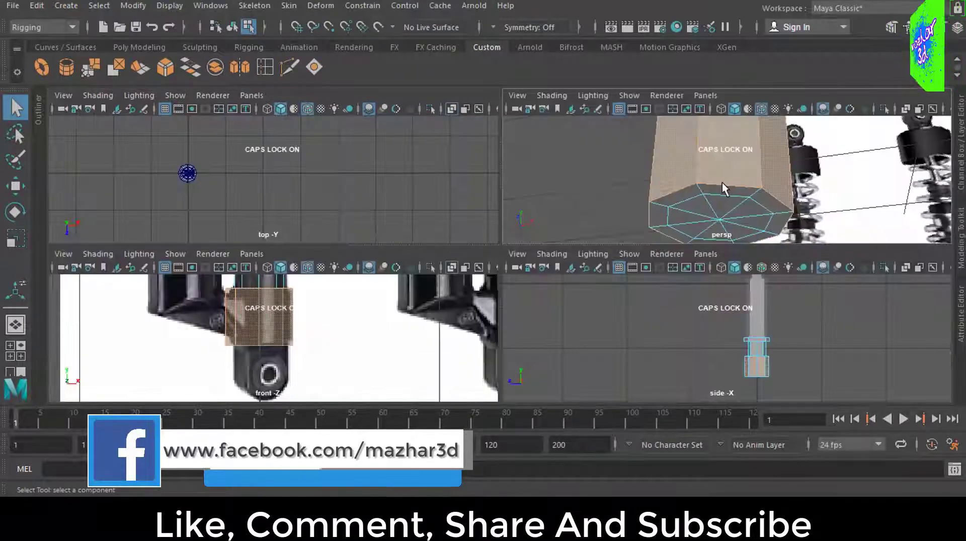
key("space")
left_click_drag(722, 182, 631, 374, "alt")
scroll(632, 374, "down", 3)
Step: Orbit the perspective view to inspect the new band, then maximize the front view
scroll(662, 306, "down", 3)
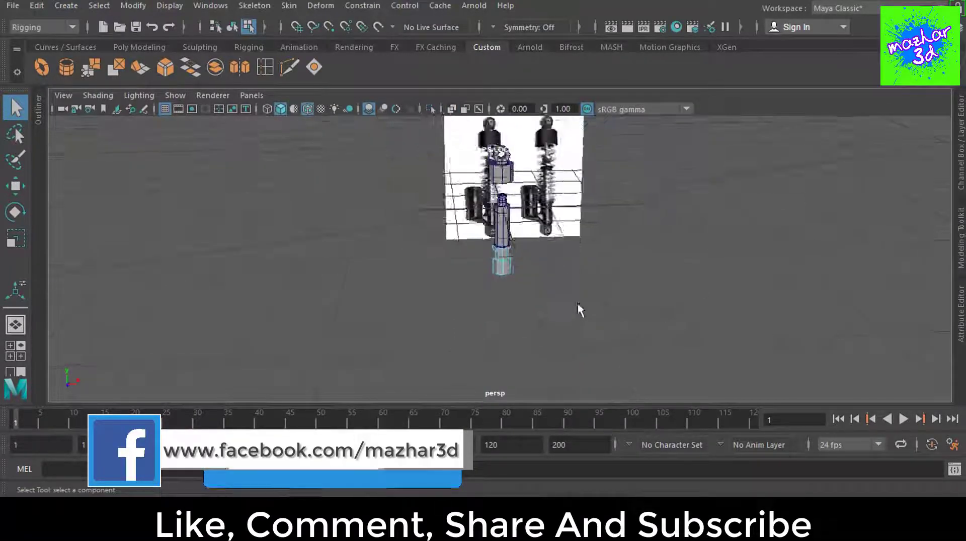
mouse_move(577, 302)
left_mouse_down("alt")
mouse_move(450, 284)
mouse_move(581, 297)
mouse_move(534, 215)
mouse_move(557, 266)
mouse_move(494, 273)
left_mouse_up("alt")
scroll(630, 285, "up", 3)
mouse_move(630, 284)
left_mouse_down("alt")
mouse_move(689, 274)
mouse_move(676, 277)
left_mouse_up("alt")
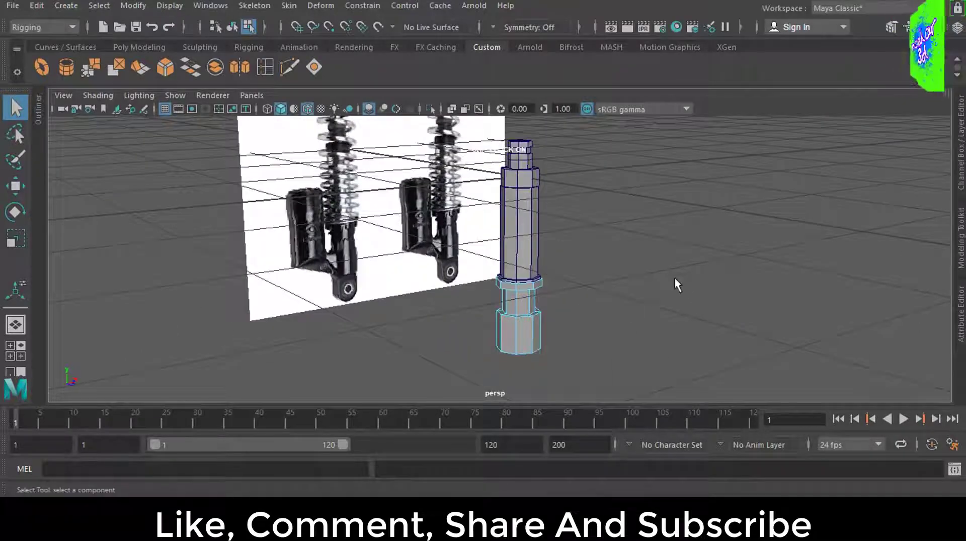
key("space")
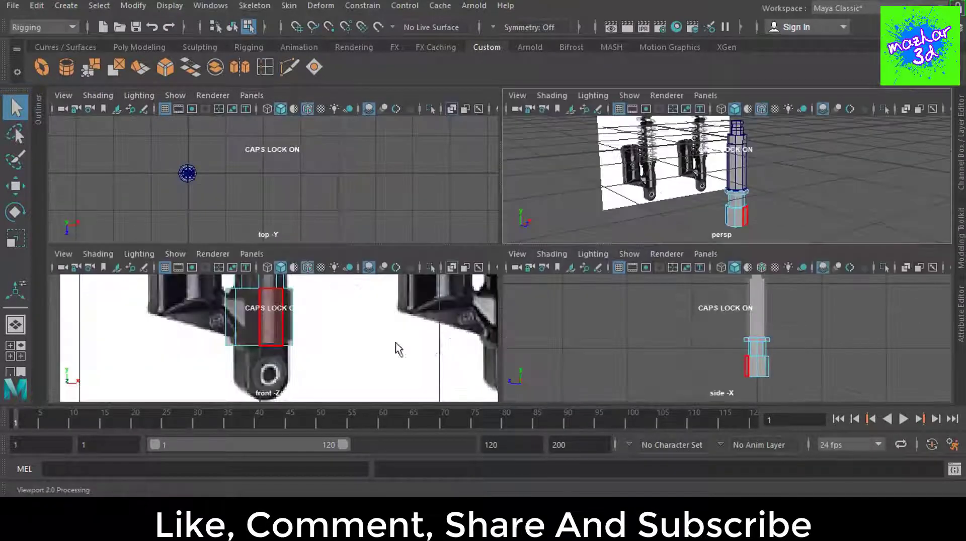
key("space")
Step: Add a polygon cylinder from the Poly Modeling shelf over the front-view reference
scroll(506, 326, "down", 2)
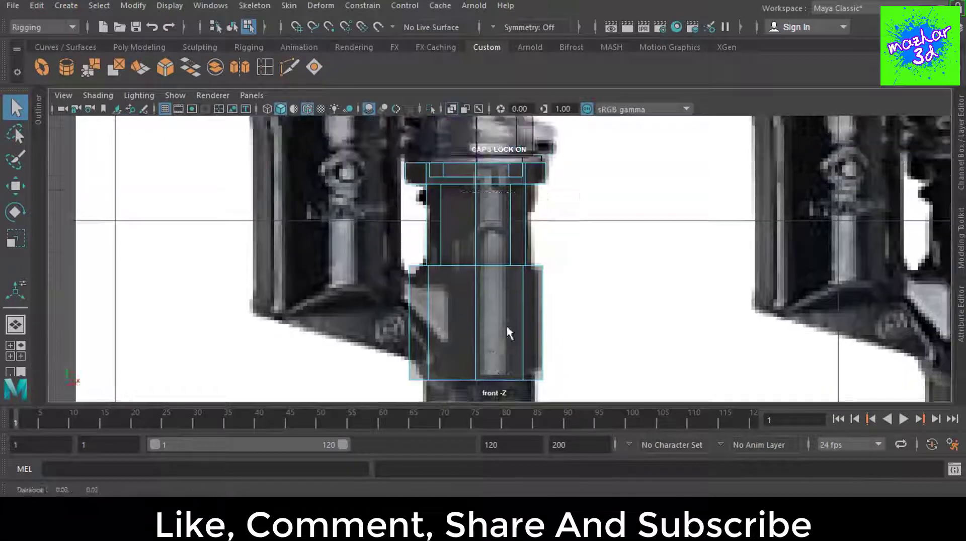
scroll(506, 326, "down", 5)
scroll(500, 262, "up", 2)
scroll(557, 316, "up", 1)
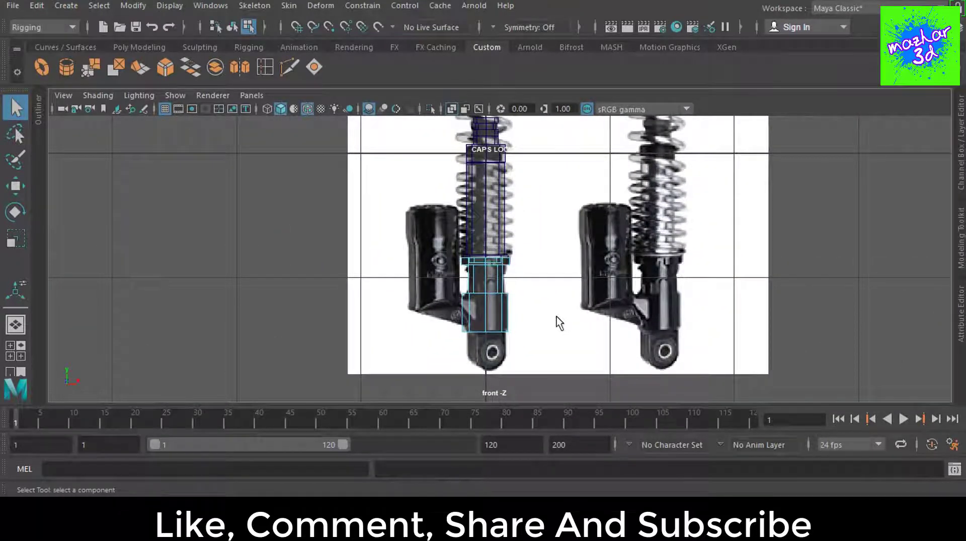
scroll(476, 315, "up", 1)
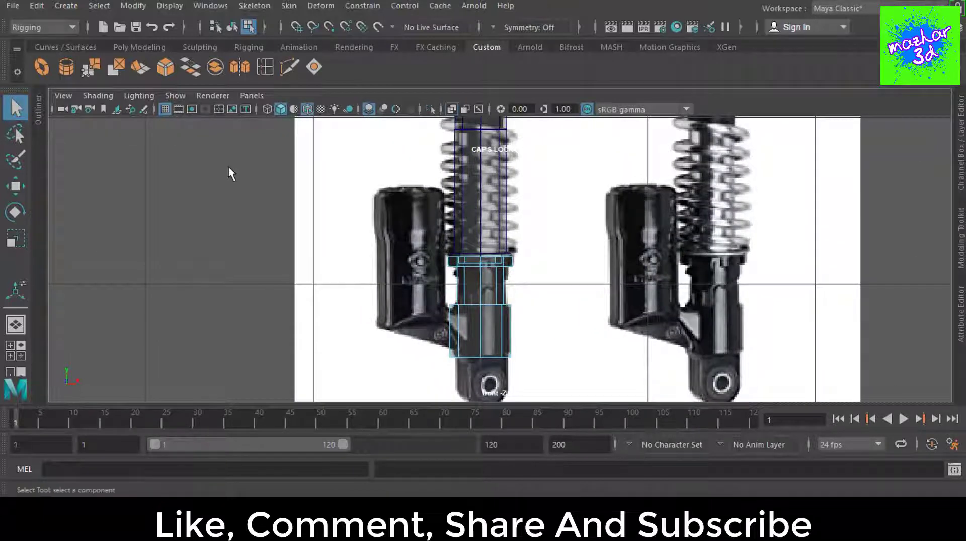
left_click(141, 48)
left_click(94, 64)
Step: Set polyCylinder40's Subdivisions Axis to 8 in the Channel Box
scroll(563, 248, "down", 3)
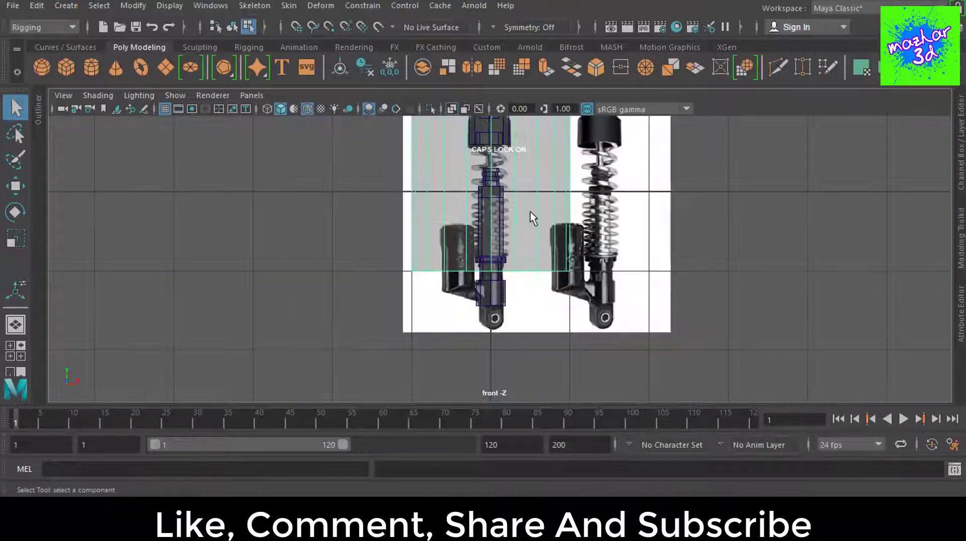
key("ctrl+a")
left_click(822, 271)
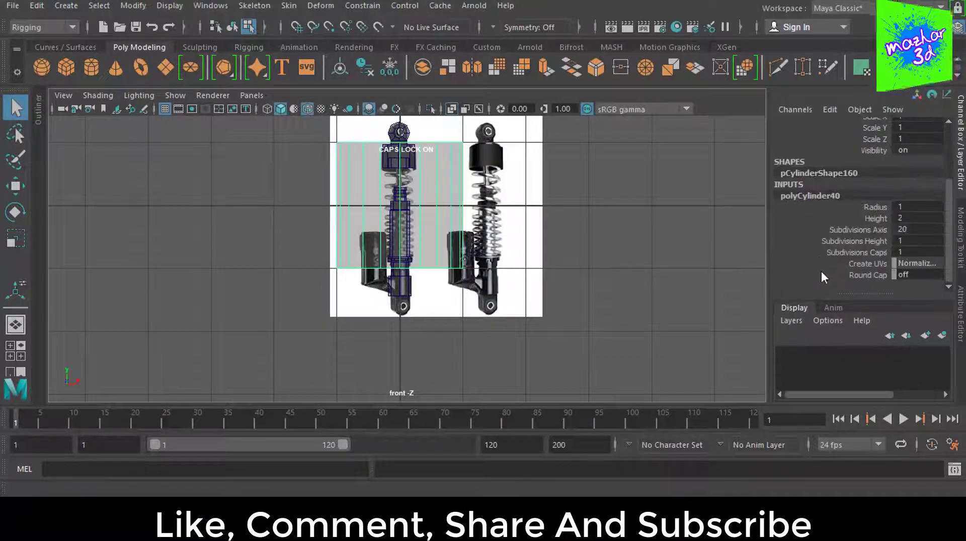
left_click(901, 230)
type("8")
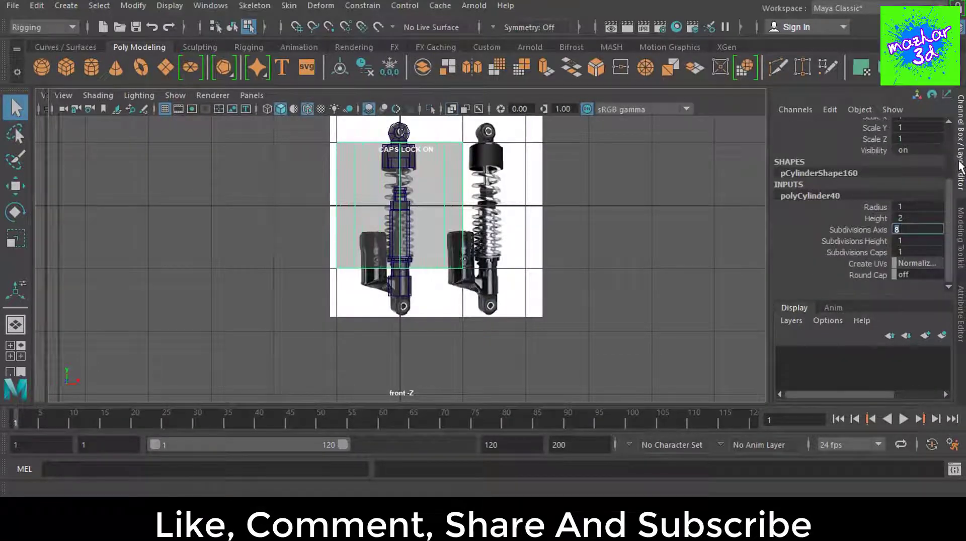
key("ctrl+a")
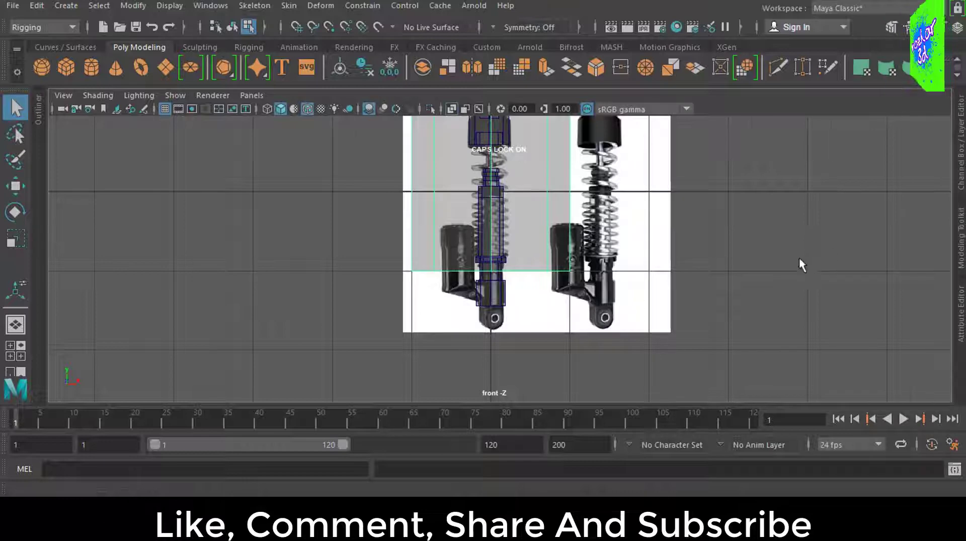
Step: Move and scale the cylinder down over the reservoir left of the shock body
middle_click_drag(798, 263, 821, 336, "alt")
key("w")
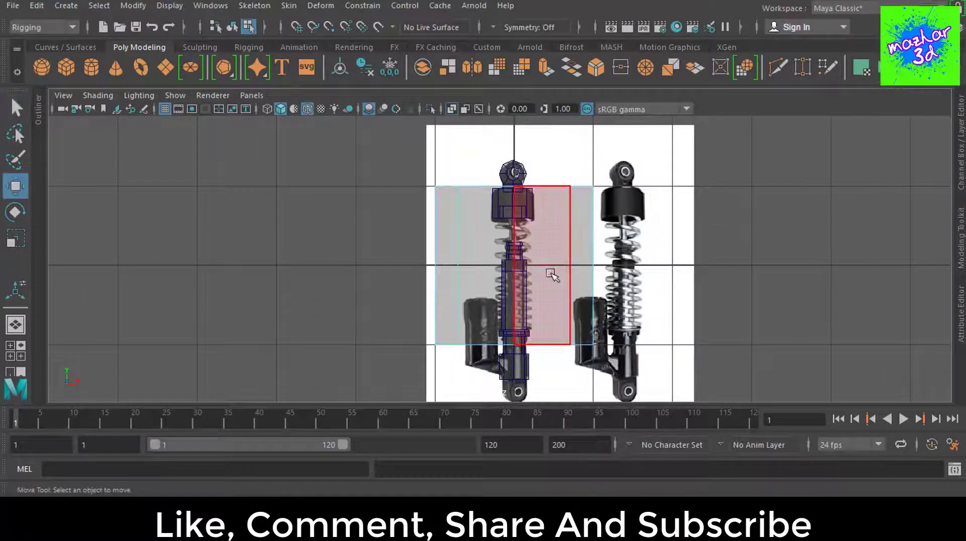
key("F8")
mouse_move(514, 266)
left_mouse_down()
mouse_move(456, 269)
mouse_move(412, 302)
left_mouse_up()
key("r")
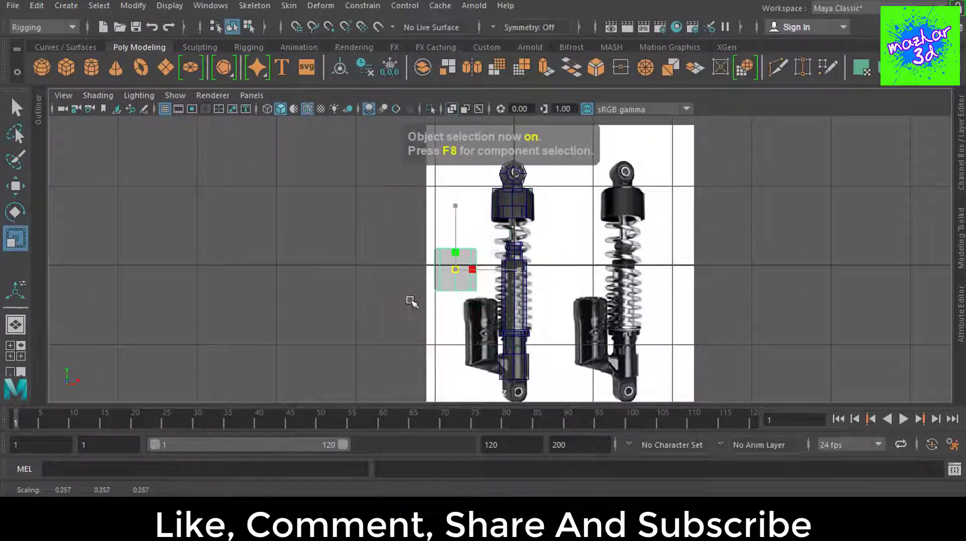
scroll(571, 252, "up", 5)
key("w")
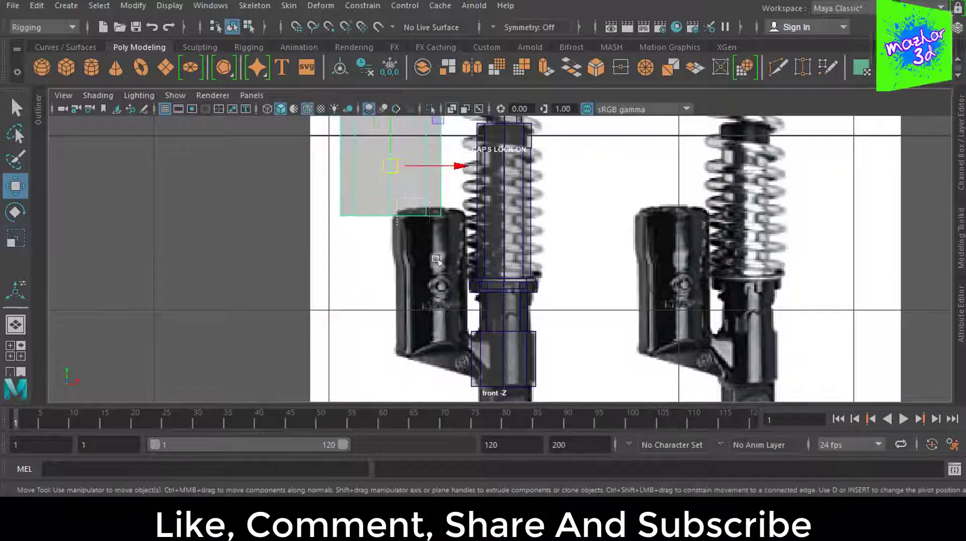
mouse_move(399, 166)
left_mouse_down()
mouse_move(425, 211)
mouse_move(423, 246)
left_mouse_up()
Step: Shrink the cylinder to the reservoir's width and nudge it up slightly
scroll(426, 247, "up", 3)
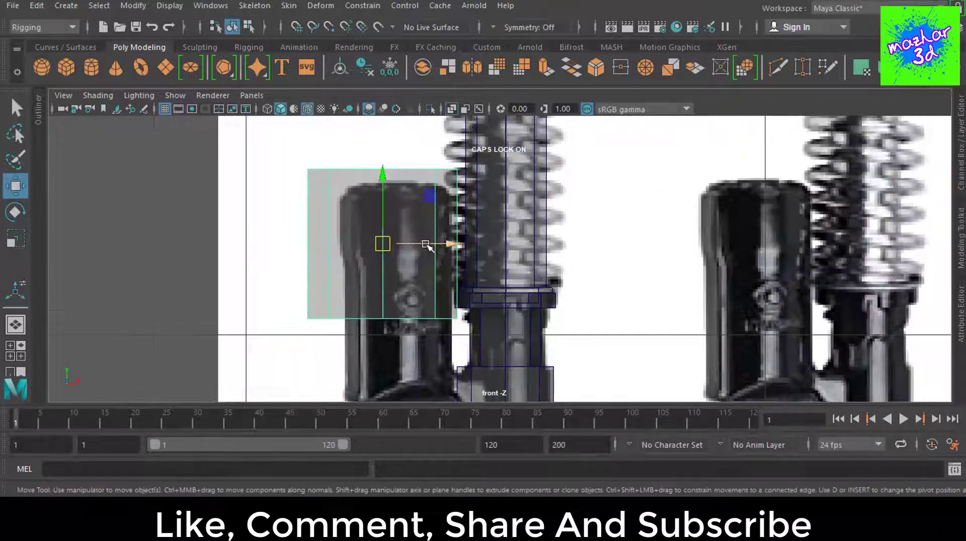
key("r")
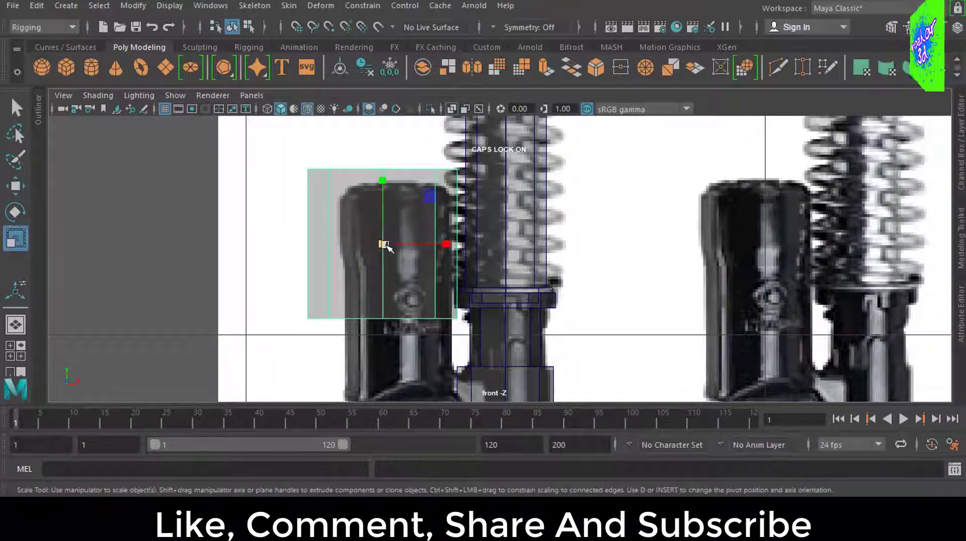
mouse_move(384, 244)
left_mouse_down()
mouse_move(356, 243)
mouse_move(393, 247)
left_mouse_up()
key("w")
key("r")
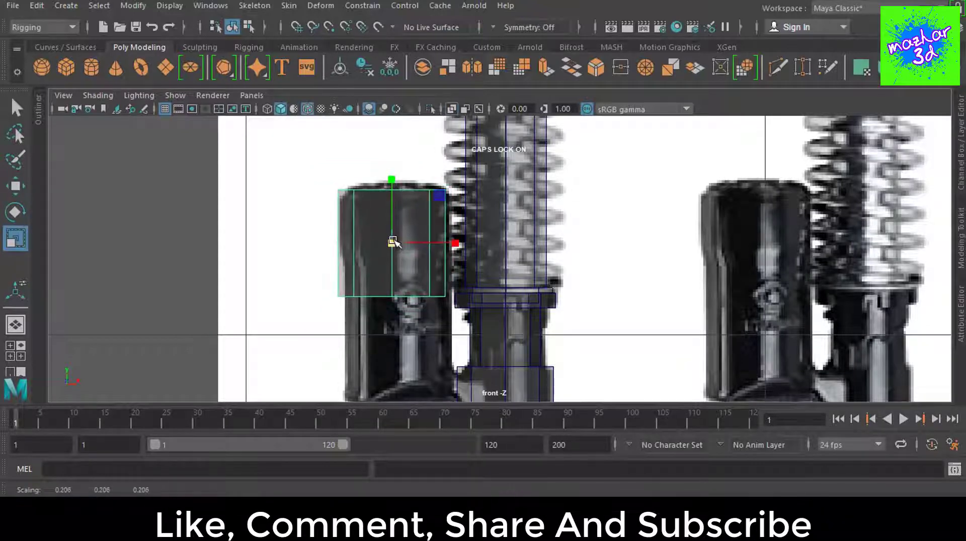
key("w")
left_click_drag(395, 229, 395, 228)
Step: Extend the cylinder's bottom vertices down to align with the reservoir's base
middle_click_drag(452, 305, 461, 242, "alt")
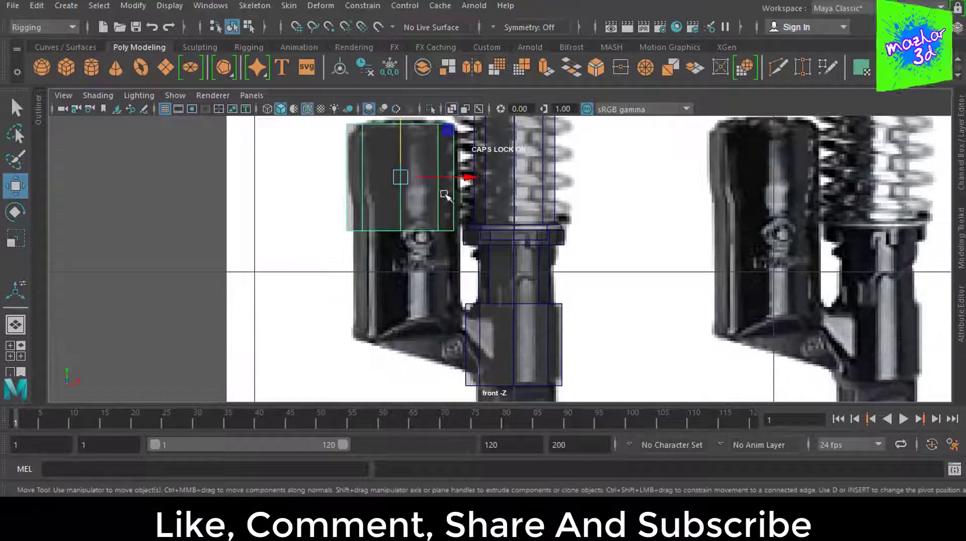
key("F8")
left_click_drag(466, 251, 342, 221)
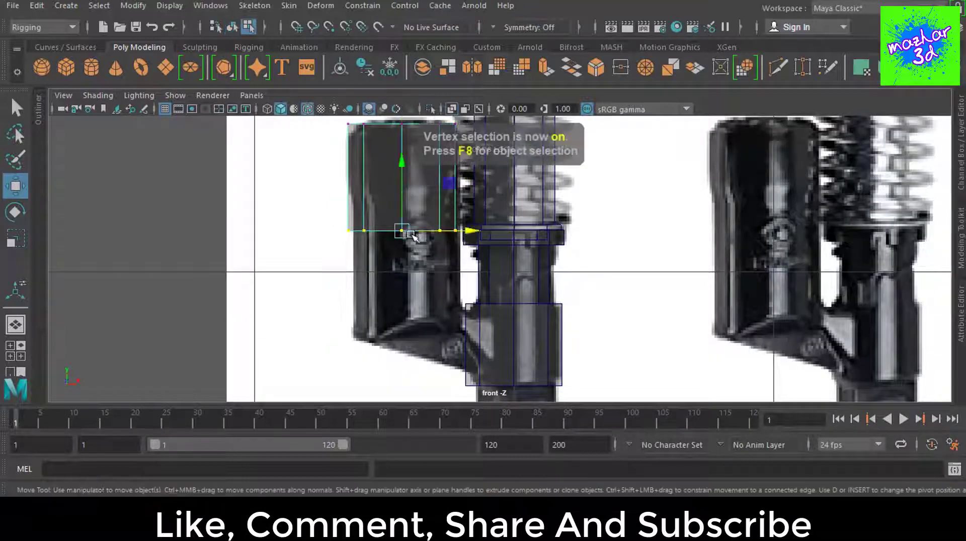
left_click_drag(402, 209, 402, 224)
middle_click_drag(406, 289, 398, 248, "alt")
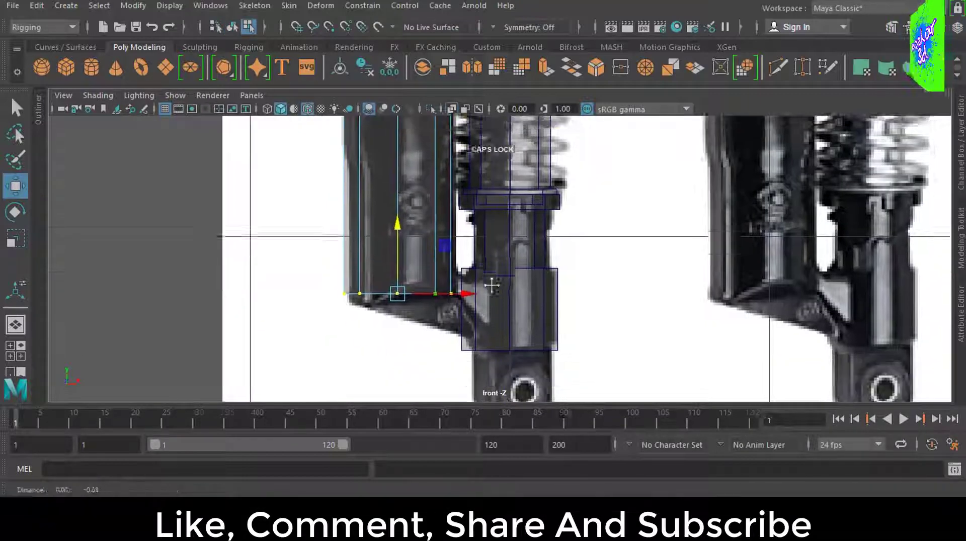
left_click_drag(396, 245, 400, 236)
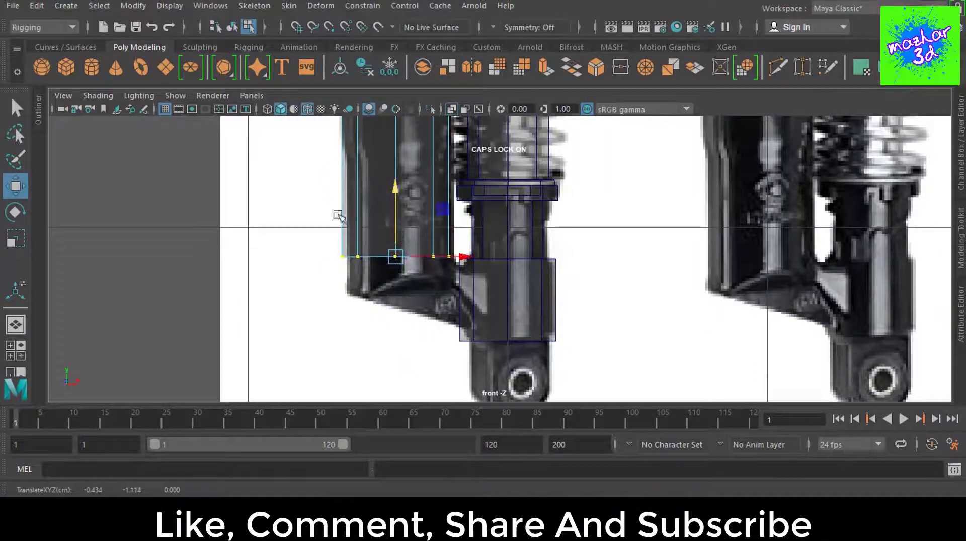
Step: Check the reservoir in perspective and select a side face of the lower shock block
left_click(17, 107)
key("space")
key("space")
mouse_move(699, 247)
left_mouse_down("alt")
mouse_move(572, 188)
mouse_move(643, 210)
mouse_move(632, 233)
mouse_move(657, 243)
mouse_move(672, 280)
mouse_move(694, 231)
mouse_move(746, 183)
mouse_move(643, 268)
left_mouse_up("alt")
scroll(560, 296, "up", 3)
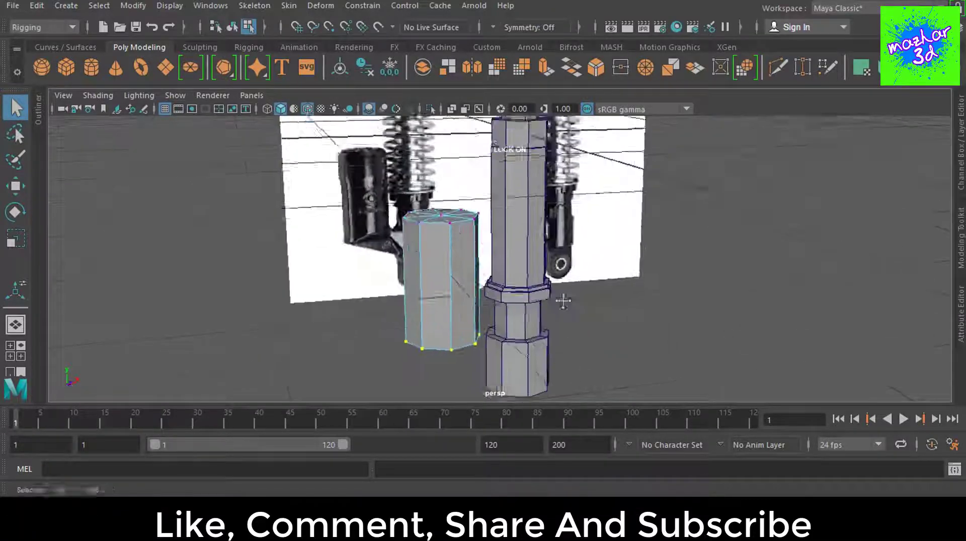
scroll(495, 327, "up", 3)
key("F11")
left_click(530, 346)
mouse_move(529, 347)
left_mouse_down("alt")
mouse_move(565, 320)
mouse_move(572, 335)
mouse_move(545, 352)
mouse_move(554, 351)
mouse_move(537, 339)
left_mouse_up("alt")
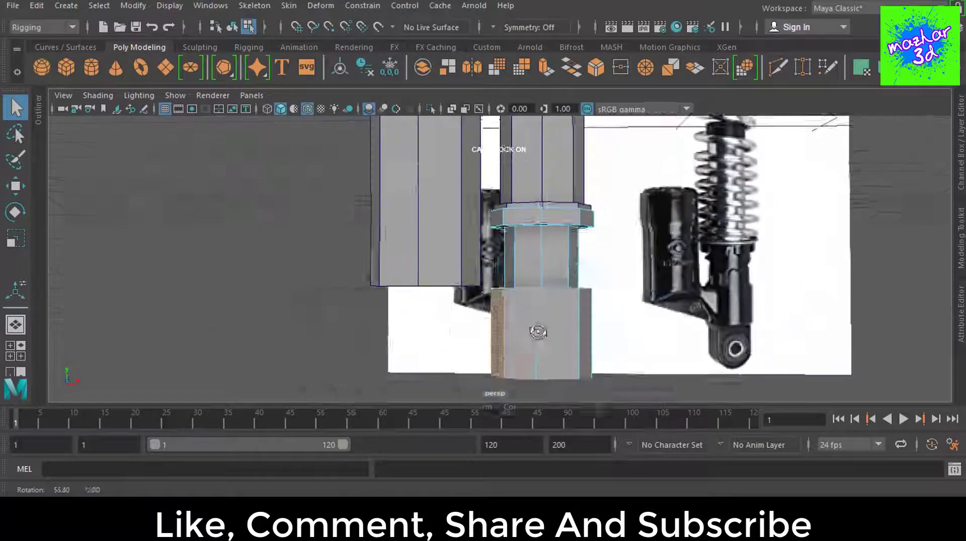
key("space")
key("space")
Step: Extrude the side face and pull it left toward the reservoir
key("w")
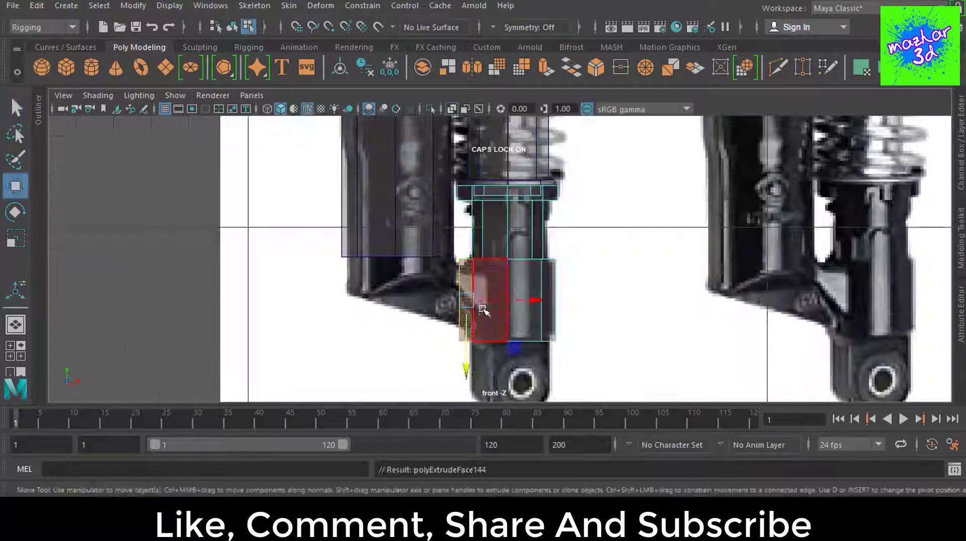
mouse_move(493, 301)
left_mouse_down()
mouse_move(459, 302)
mouse_move(471, 307)
left_mouse_up()
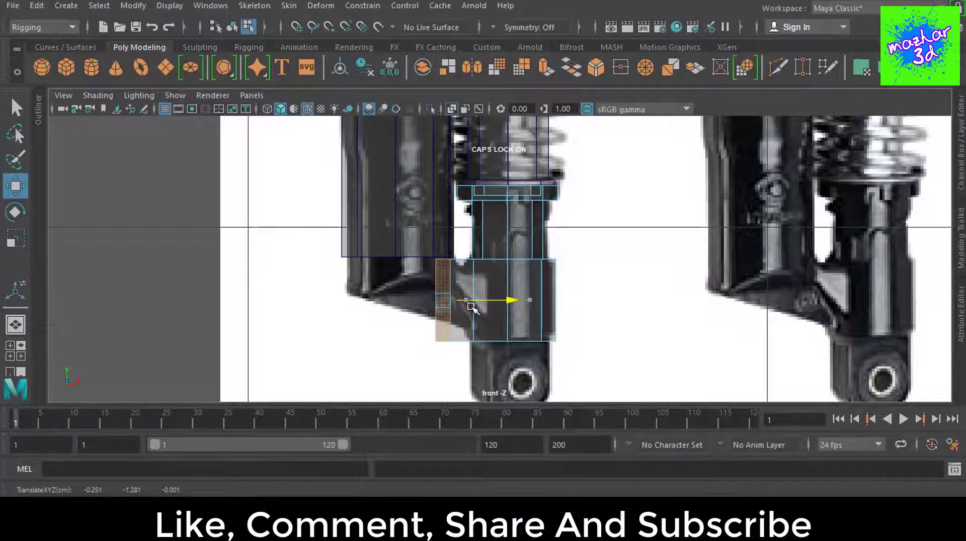
mouse_move(467, 304)
left_mouse_down()
mouse_move(484, 307)
mouse_move(463, 299)
left_mouse_up()
key("r")
key("w")
Step: Select the stub's bottom-left vertex and check it in the perspective view
key("F9")
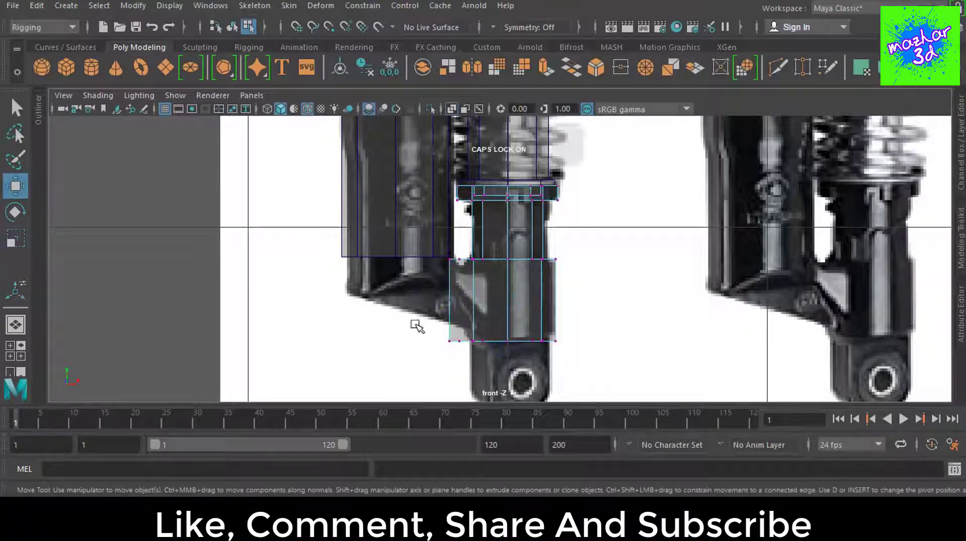
left_click_drag(434, 334, 472, 351)
key("space")
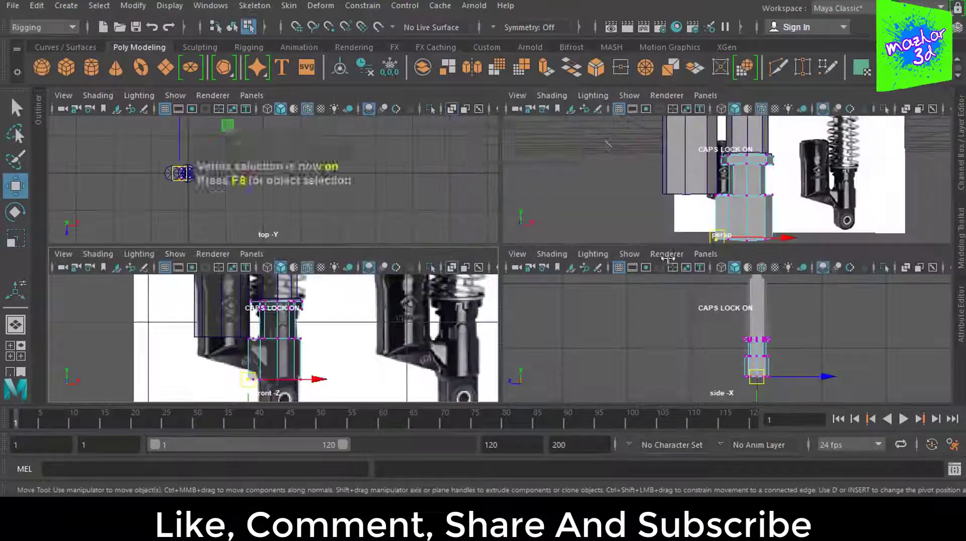
key("space")
mouse_move(604, 274)
left_mouse_down("alt")
mouse_move(623, 211)
mouse_move(607, 270)
left_mouse_up("alt")
key("space")
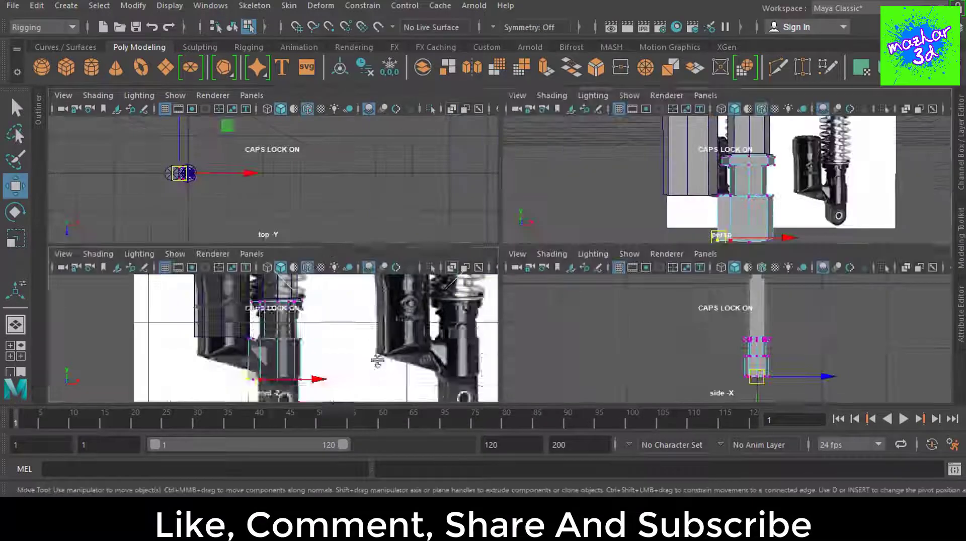
key("space")
Step: Try raising that vertex along the bracket, undo it, and re-inspect the shape
left_click_drag(450, 381, 439, 362)
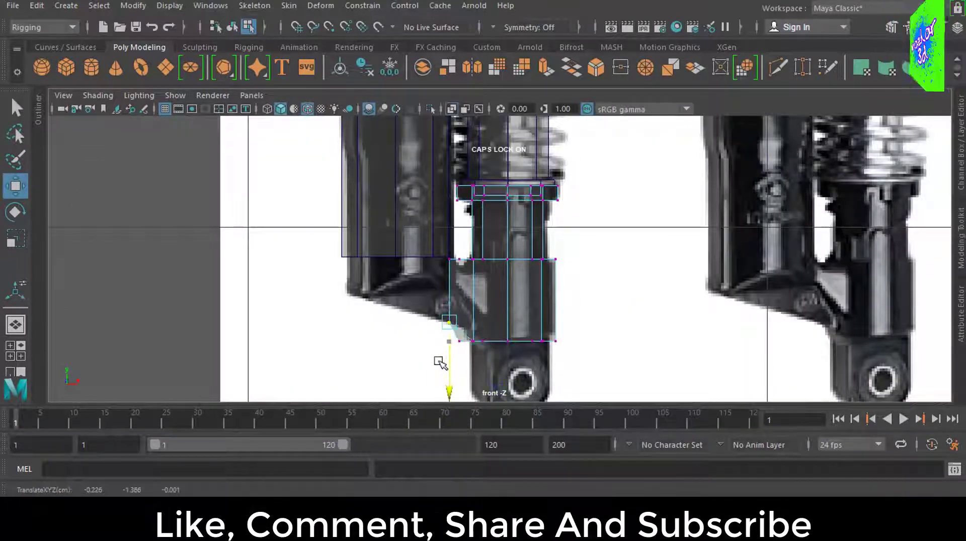
key("ctrl+z")
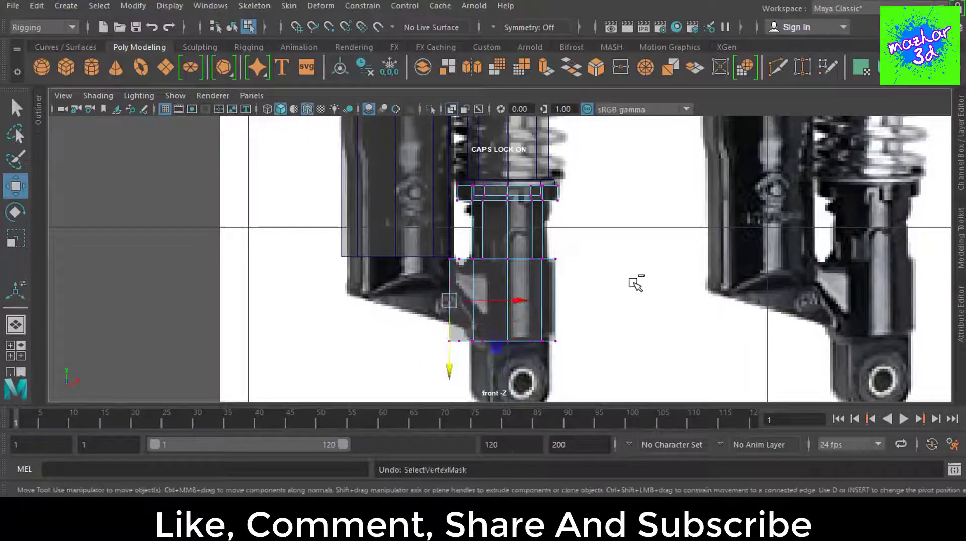
key("space")
key("space")
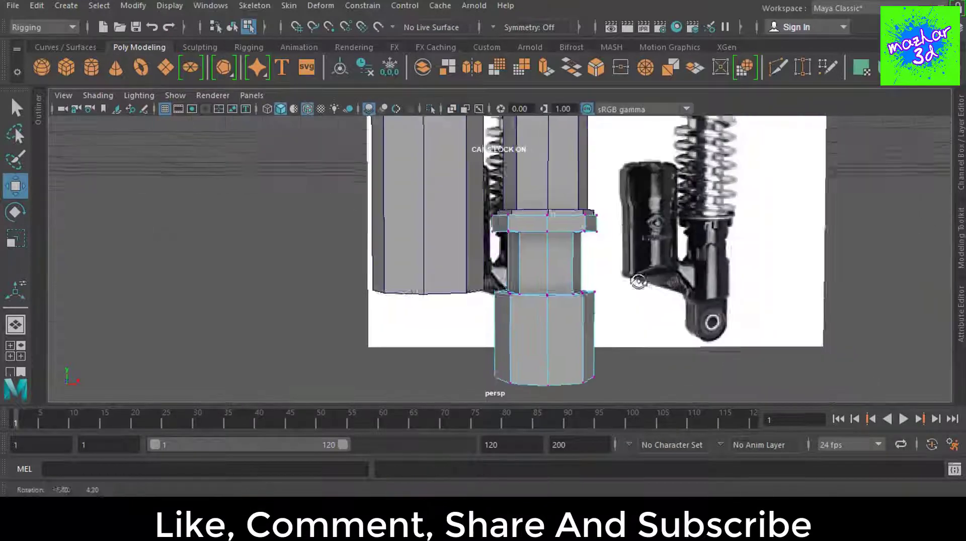
mouse_move(744, 211)
left_mouse_down("alt")
mouse_move(744, 302)
mouse_move(740, 268)
left_mouse_up("alt")
key("space")
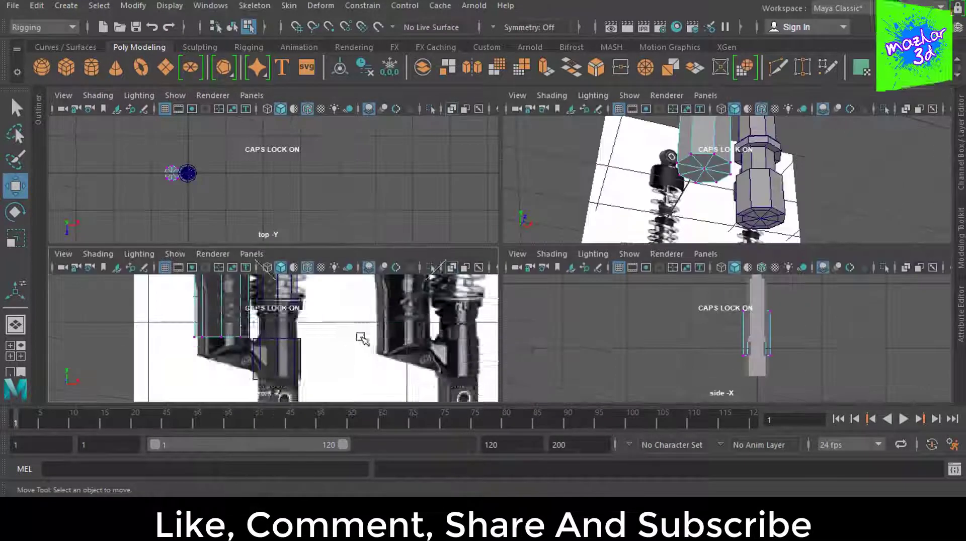
key("space")
Step: Lower the reservoir's bottom vertices to the bracket top and deselect them
left_click_drag(457, 276, 334, 247)
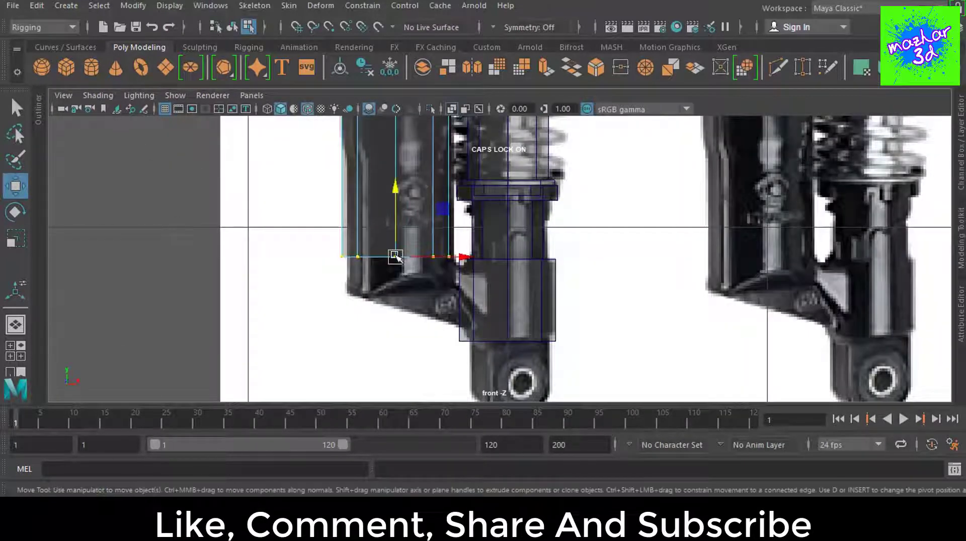
left_click_drag(395, 237, 393, 253)
left_click(485, 282)
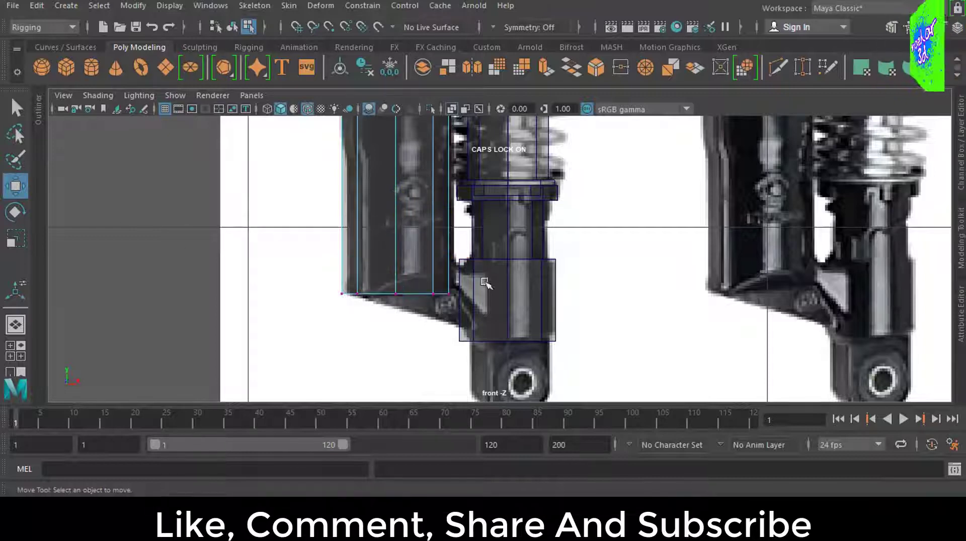
left_click_drag(527, 326, 136, 232, "alt")
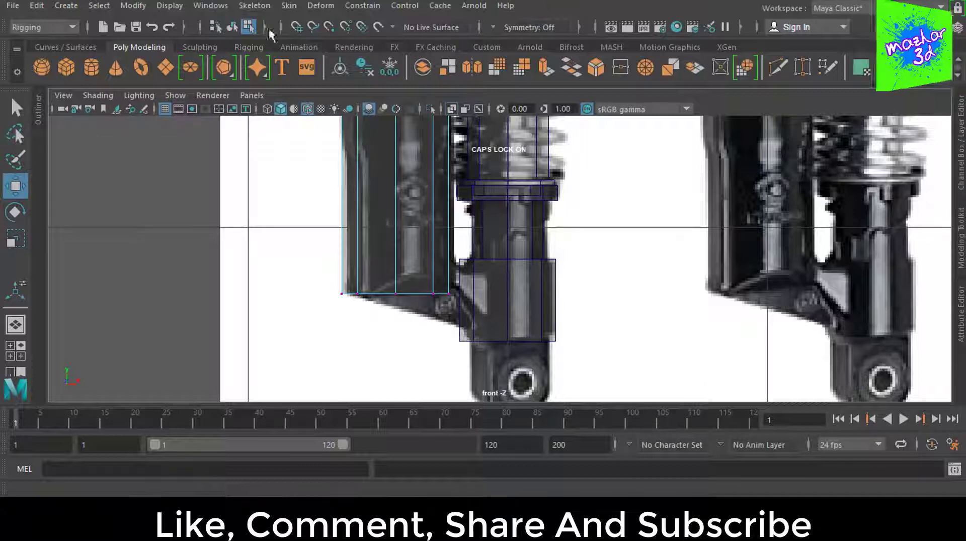
scroll(546, 203, "down", 5)
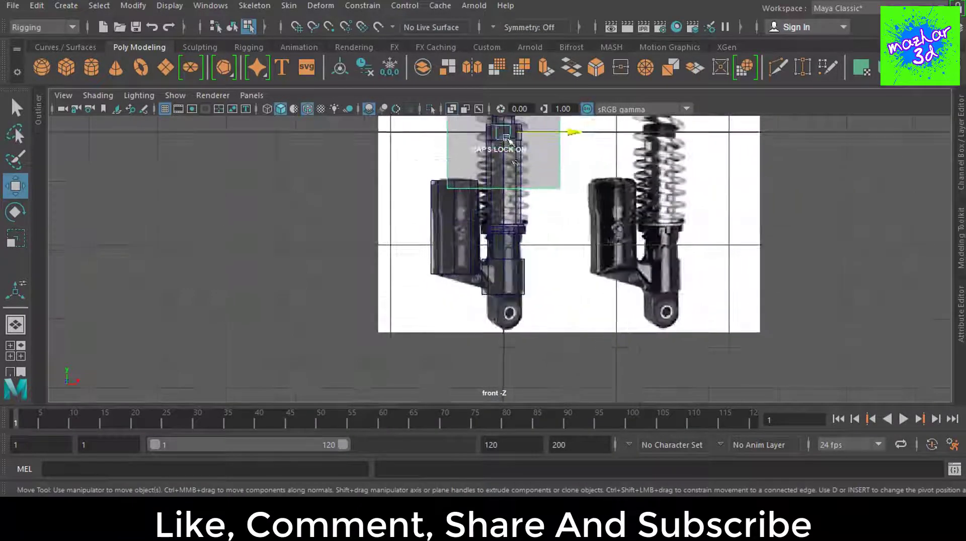
Step: Move the new box over the reference and shrink it to bracket size
left_click_drag(486, 151, 478, 259)
scroll(468, 294, "up", 5)
key("r")
left_click_drag(454, 313, 291, 291)
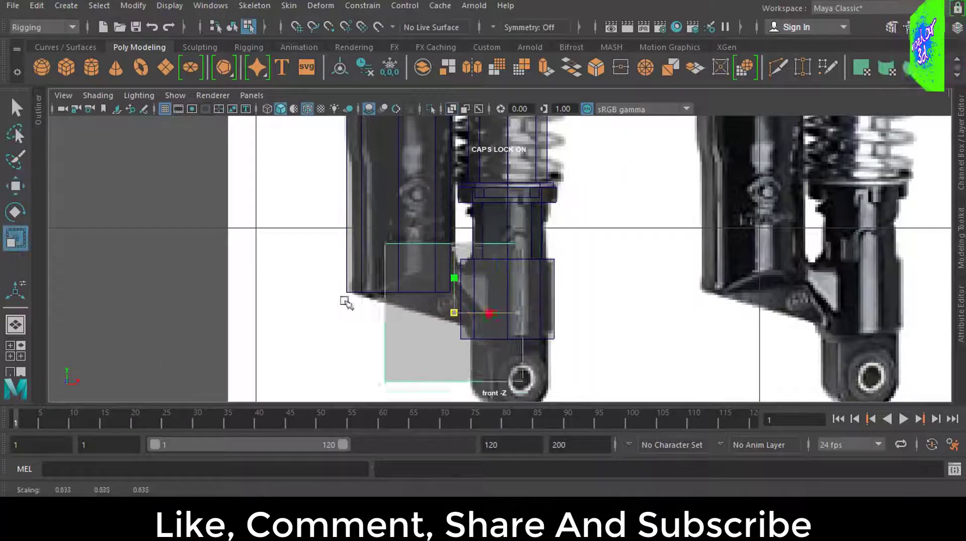
key("w")
mouse_move(454, 313)
left_mouse_down()
mouse_move(461, 298)
mouse_move(439, 315)
left_mouse_up()
scroll(458, 300, "up", 3)
middle_click_drag(462, 336, 467, 326, "alt")
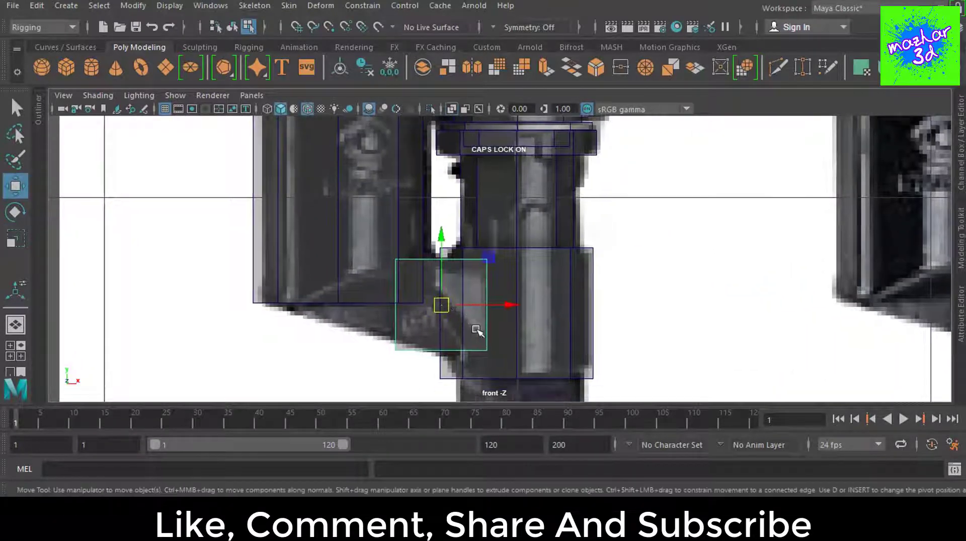
Step: Drag the box's vertices into an angled strut reaching the reservoir, then inspect in 3D
key("F9")
left_click_drag(511, 373, 388, 352)
left_click_drag(441, 333, 441, 351)
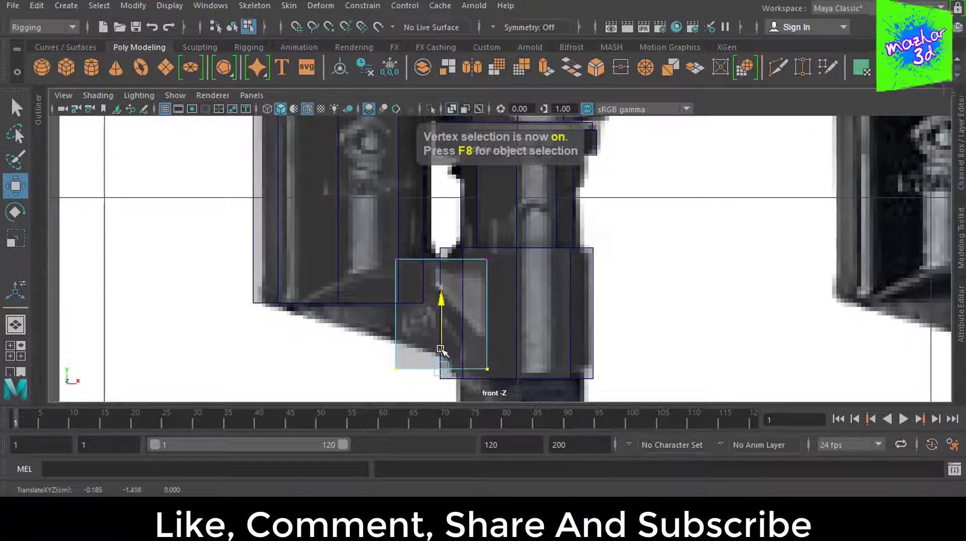
left_click(395, 373)
left_click_drag(396, 373, 393, 333)
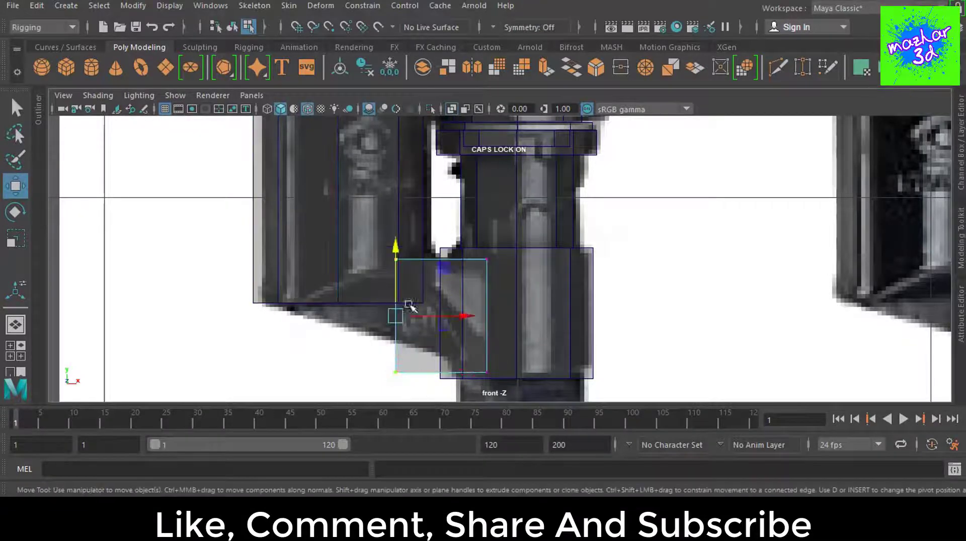
left_click_drag(409, 305, 307, 312)
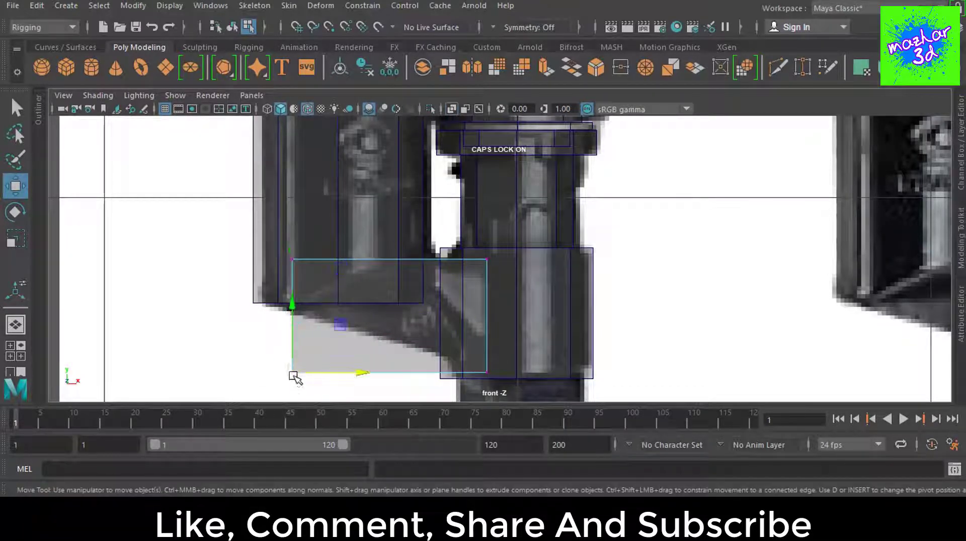
left_click_drag(294, 378, 298, 292)
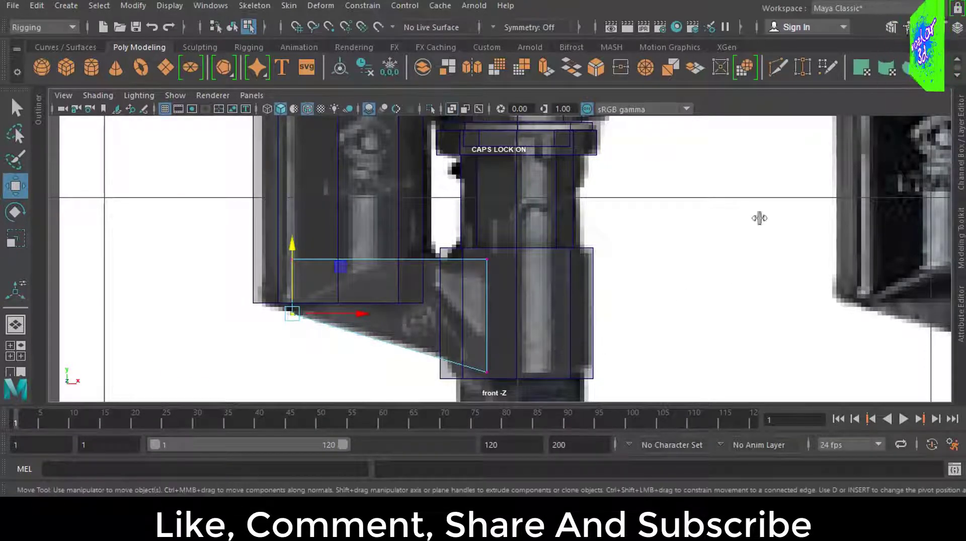
mouse_move(759, 215)
left_mouse_down("alt")
mouse_move(697, 227)
mouse_move(787, 237)
mouse_move(699, 259)
mouse_move(760, 261)
mouse_move(668, 272)
mouse_move(686, 297)
mouse_move(658, 296)
mouse_move(703, 273)
mouse_move(677, 287)
mouse_move(673, 276)
left_mouse_up("alt")
Step: Select a bracket corner vertex in perspective, orbiting around the bracket to inspect it
left_click(623, 309)
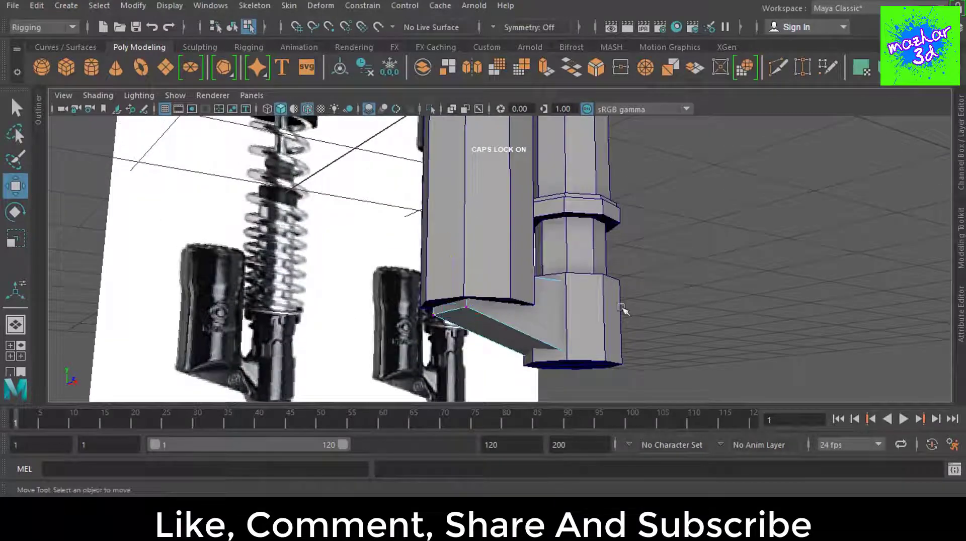
mouse_move(696, 325)
left_mouse_down("alt")
mouse_move(690, 313)
mouse_move(668, 319)
mouse_move(680, 327)
mouse_move(736, 317)
mouse_move(718, 330)
mouse_move(666, 337)
mouse_move(691, 320)
left_mouse_up("alt")
key("F9")
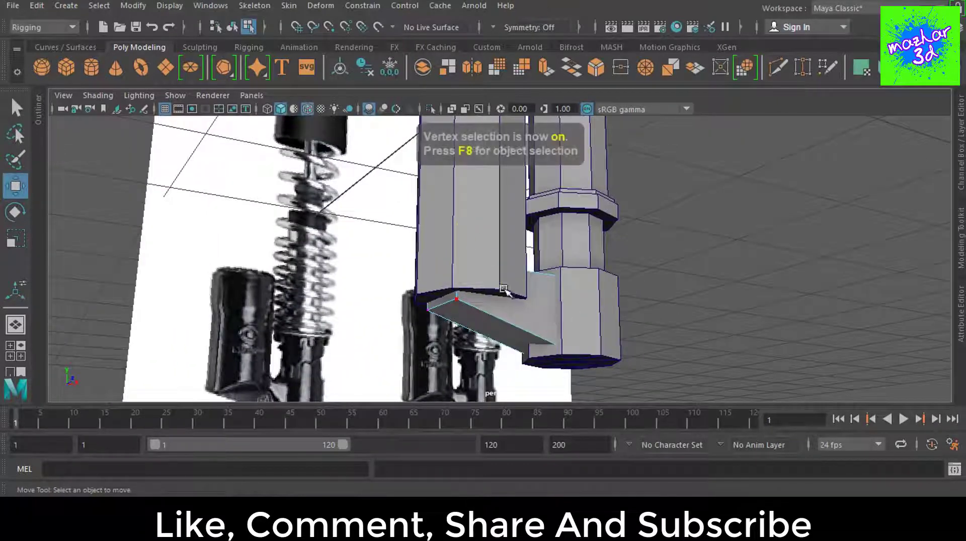
left_click(524, 297)
left_click_drag(519, 289, 510, 329, "alt")
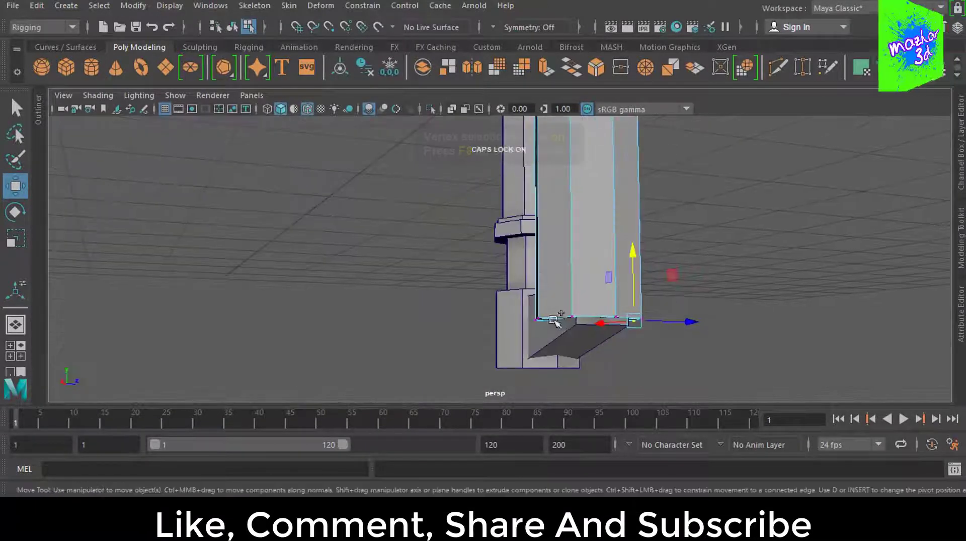
mouse_move(718, 340)
left_mouse_down("alt")
mouse_move(529, 345)
mouse_move(548, 332)
mouse_move(453, 323)
mouse_move(422, 282)
mouse_move(514, 288)
mouse_move(494, 296)
left_mouse_up("alt")
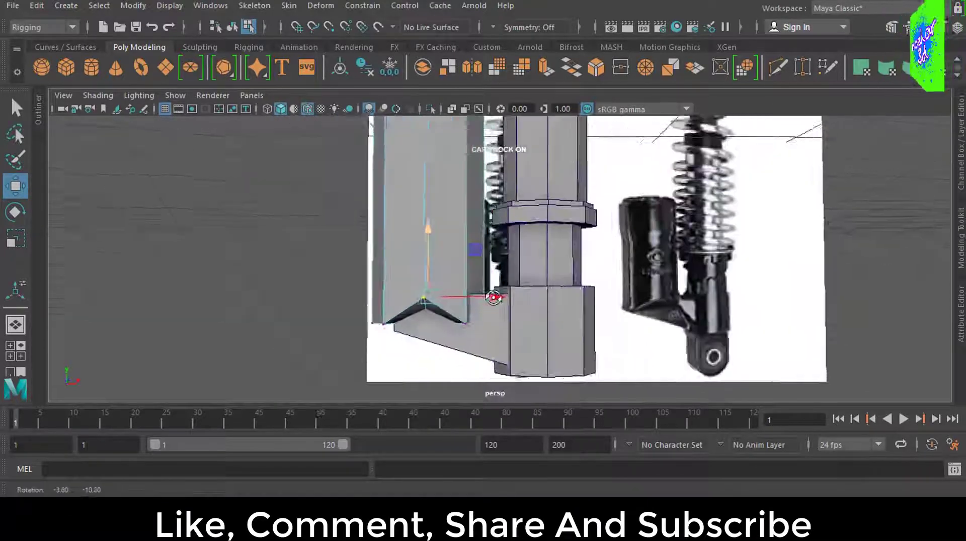
key("space")
key("space")
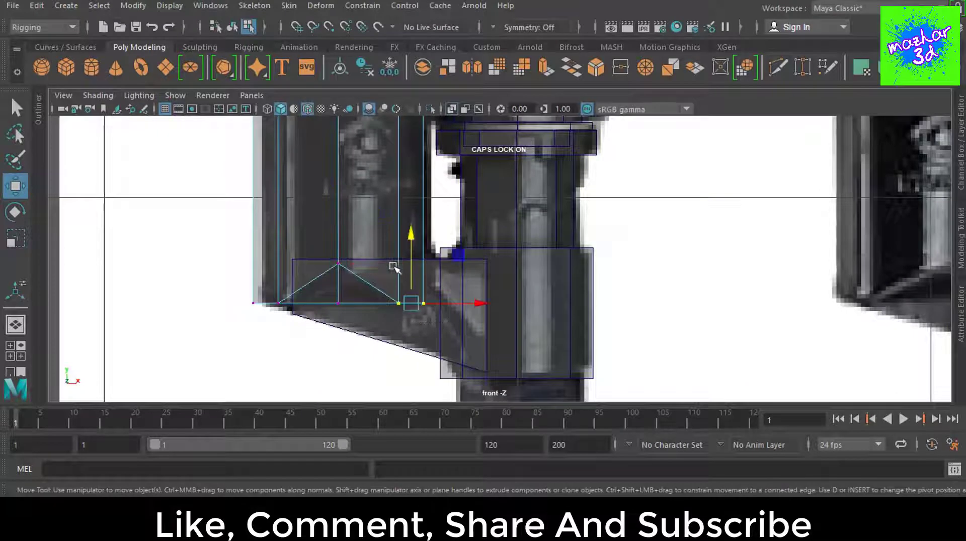
Step: Raise and scale the bracket's top vertices level, then start the Insert Edge Loop Tool
left_click_drag(411, 262, 411, 231)
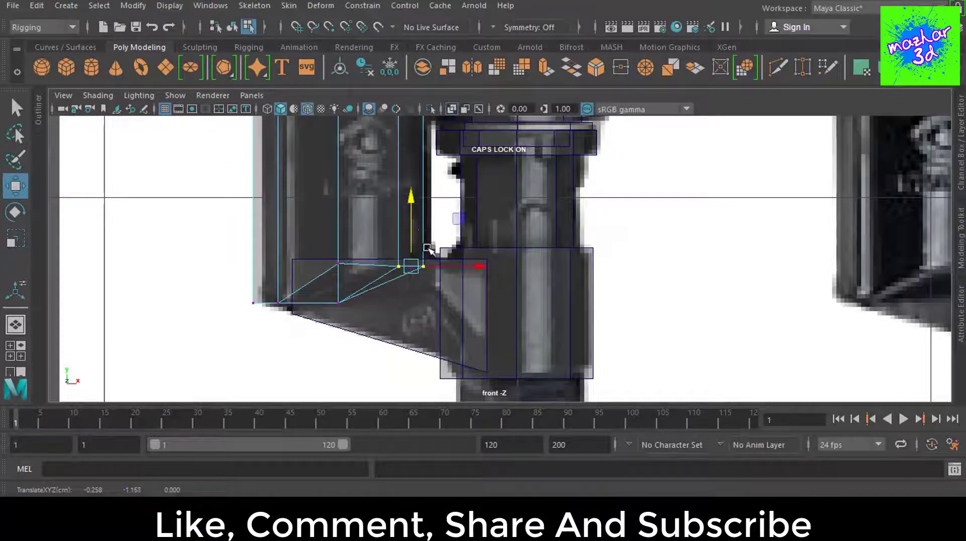
left_click_drag(313, 233, 352, 282, "shift")
key("r")
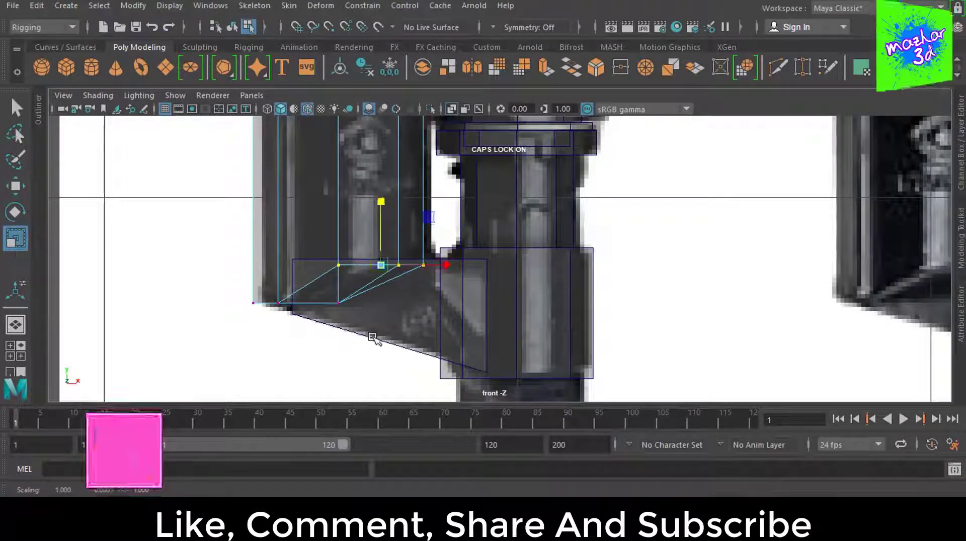
key("q")
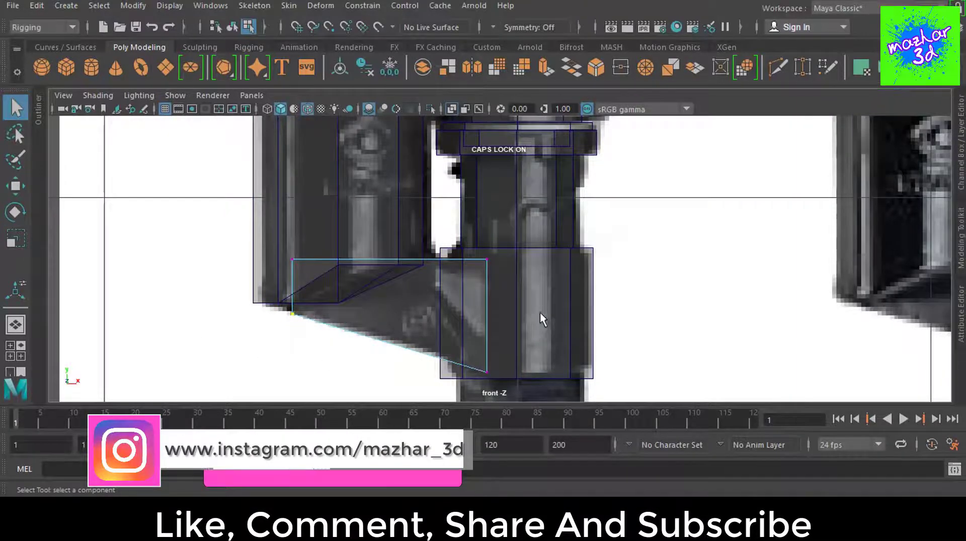
left_click(484, 48)
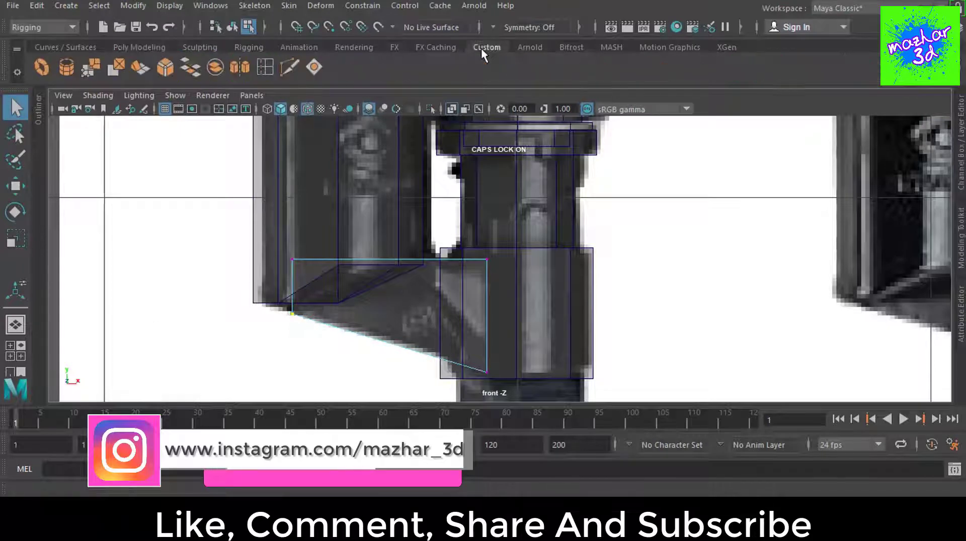
left_click(267, 66)
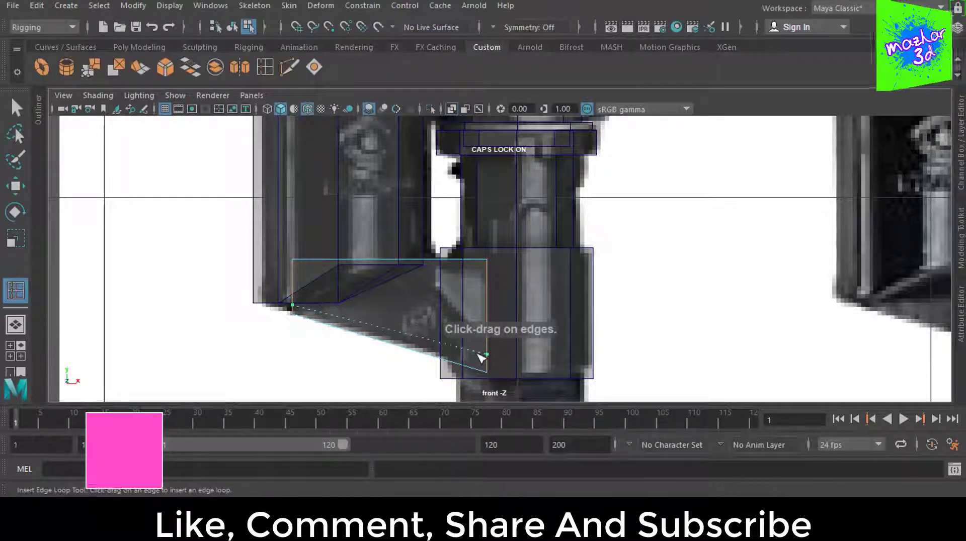
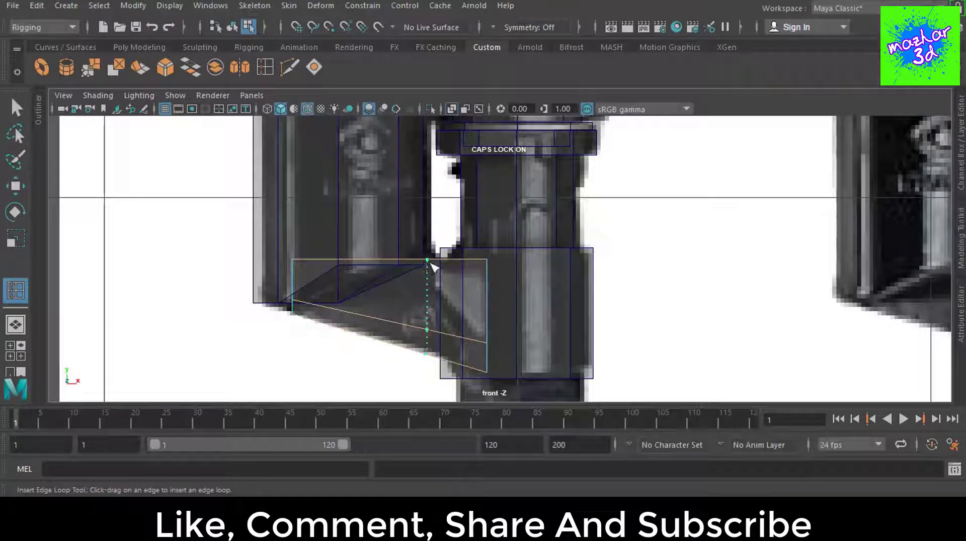
Step: Insert an edge loop across the angled bracket and slide its lower new vertex toward the body
left_click(432, 266)
left_click(16, 107)
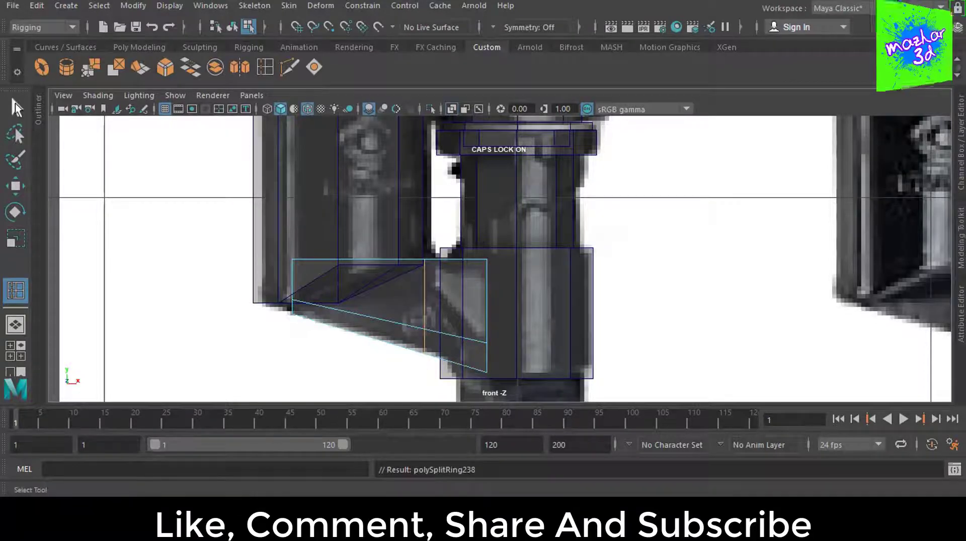
left_click(17, 108)
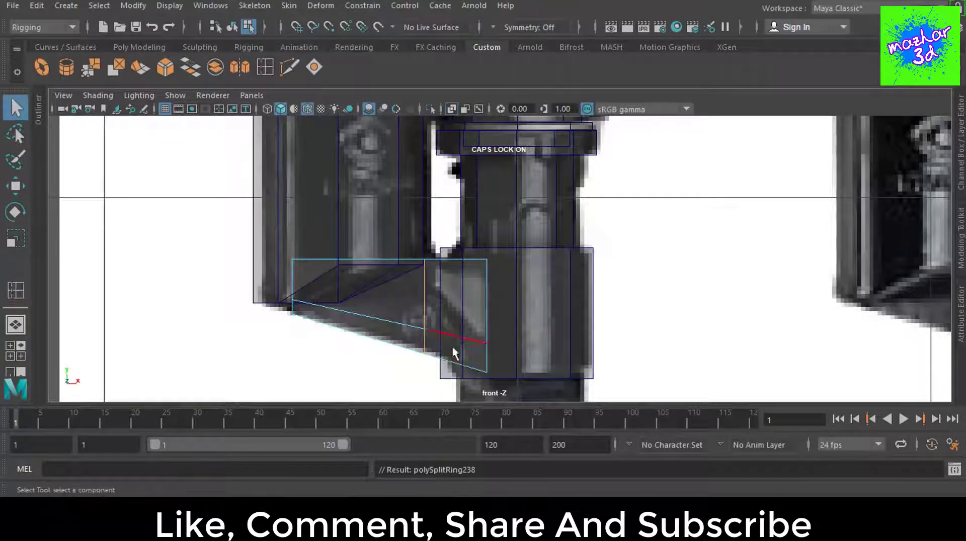
key("F9")
left_click(426, 331)
key("w")
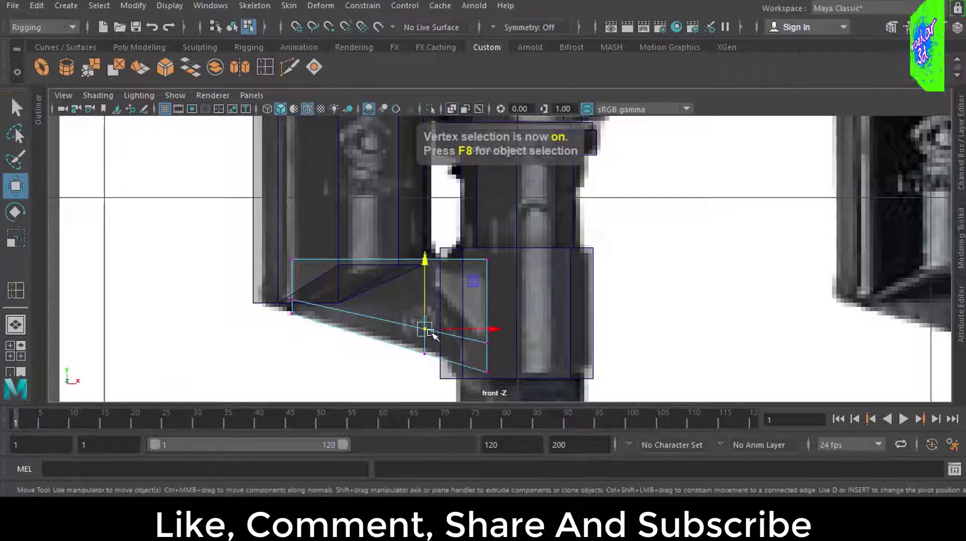
mouse_move(431, 333)
left_mouse_down()
mouse_move(468, 335)
mouse_move(430, 355)
mouse_move(466, 373)
left_mouse_up()
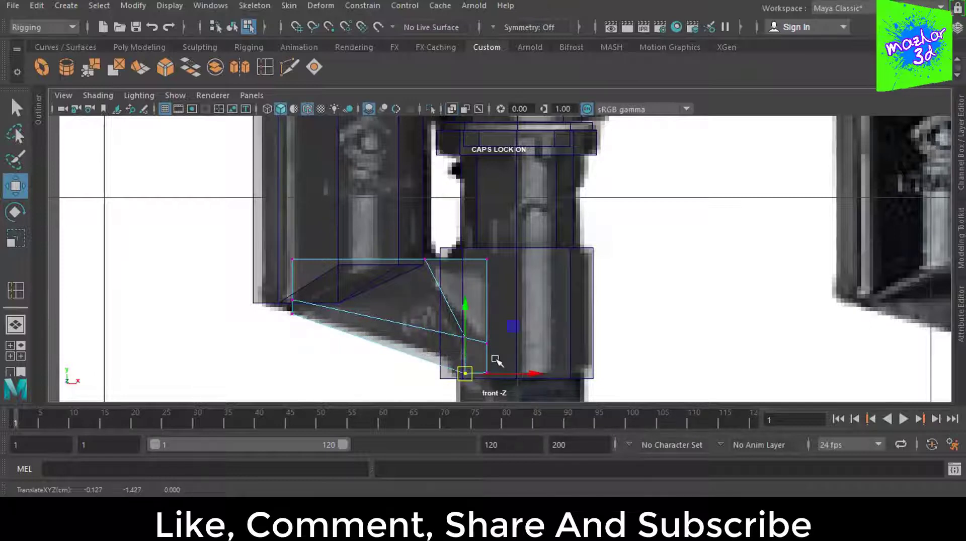
Step: Adjust the middle vertices and pull the upper vertex left along the top edge to form the diagonal
key("r")
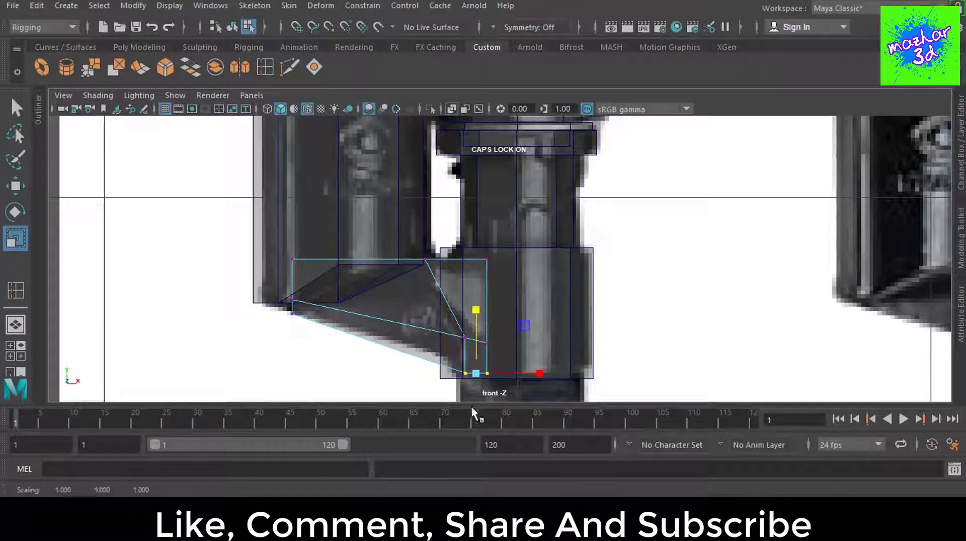
left_click_drag(446, 315, 446, 316)
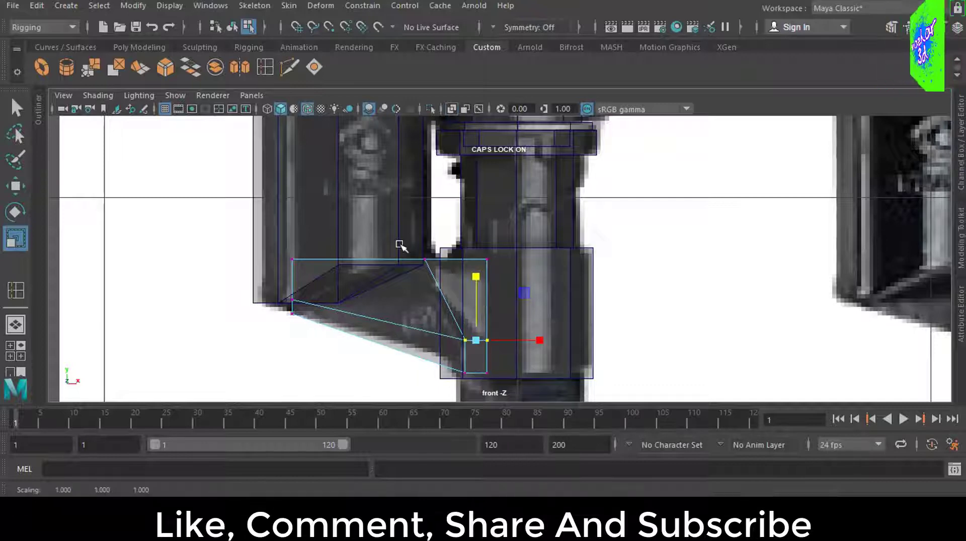
key("w")
left_click(425, 260)
left_click_drag(465, 259, 453, 262)
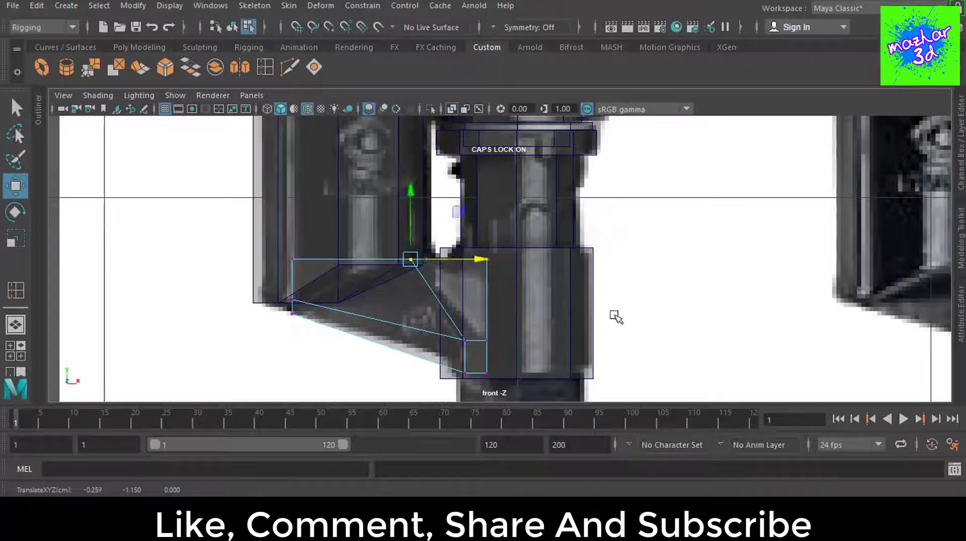
Step: Select the bracket's triangular face, checking it from the perspective and front views
key("space")
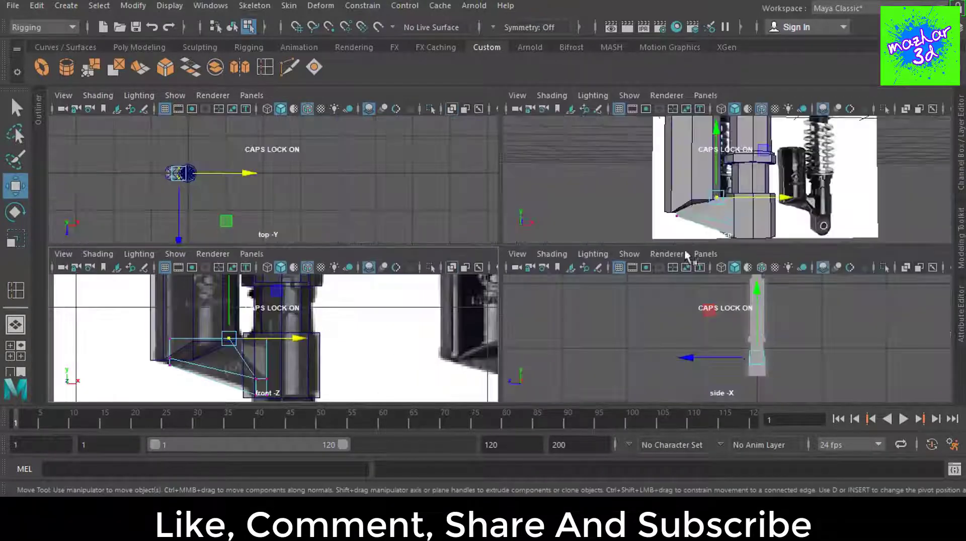
key("space")
mouse_move(579, 312)
left_mouse_down("alt")
mouse_move(649, 344)
mouse_move(532, 332)
mouse_move(619, 327)
mouse_move(518, 353)
mouse_move(529, 308)
left_mouse_up("alt")
key("F11")
left_click(539, 333)
key("Caps_Lock")
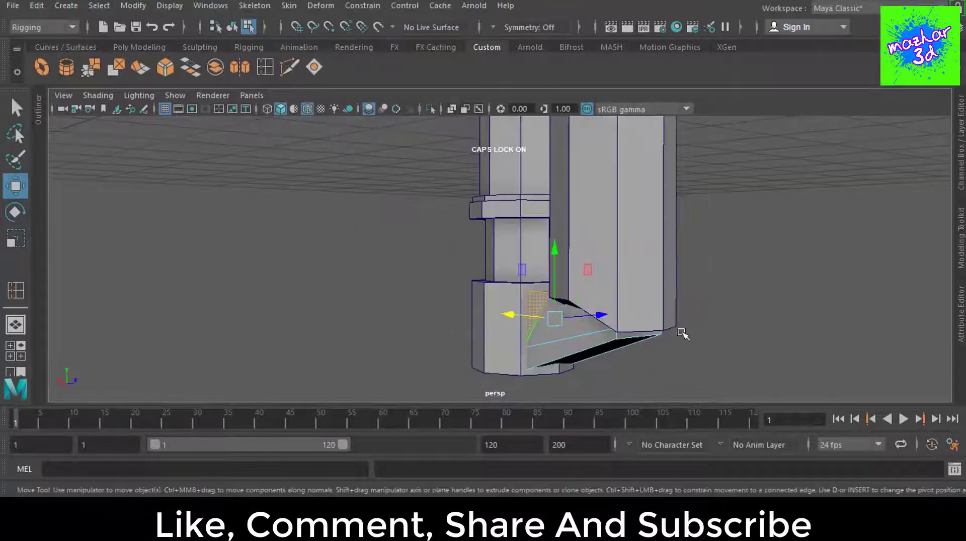
left_click_drag(682, 334, 597, 367, "alt")
key("space")
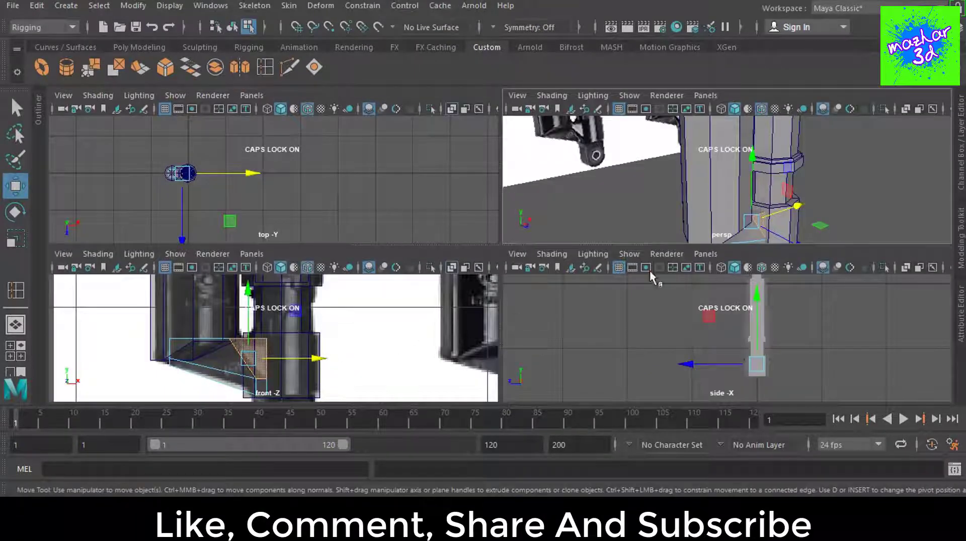
key("space")
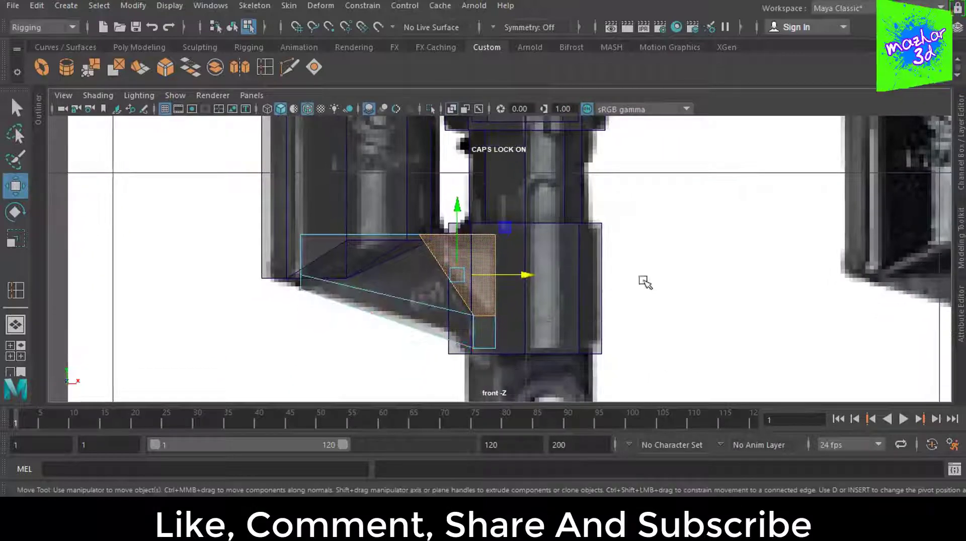
key("space")
key("space")
Step: Extrude the triangular face and scale the extrusion down to about 0.22
key("ctrl+e")
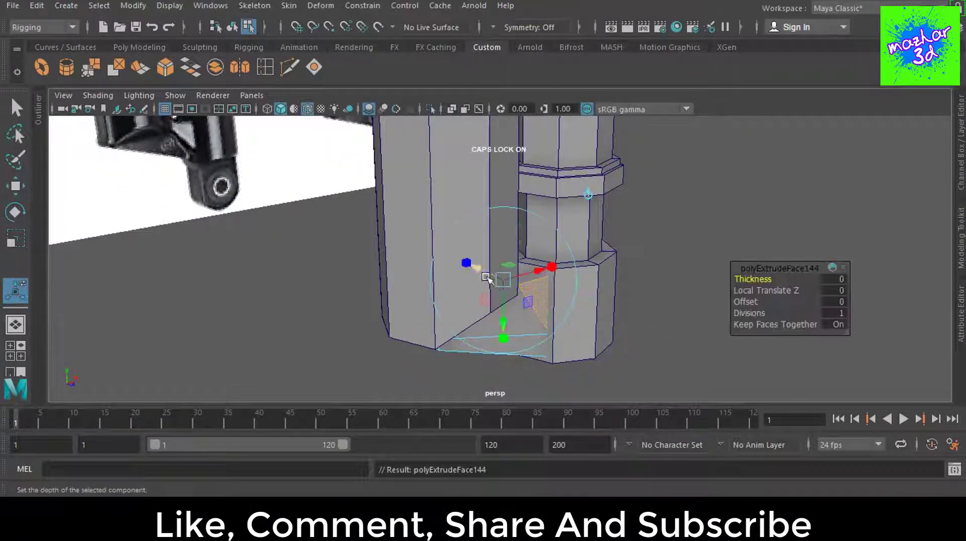
left_click_drag(672, 344, 644, 313, "alt")
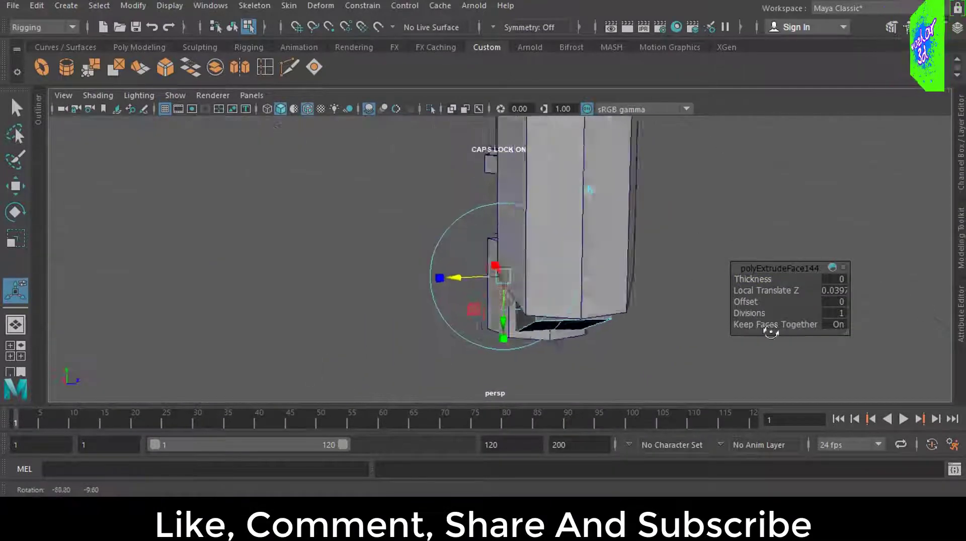
key("q")
key("F8")
key("w")
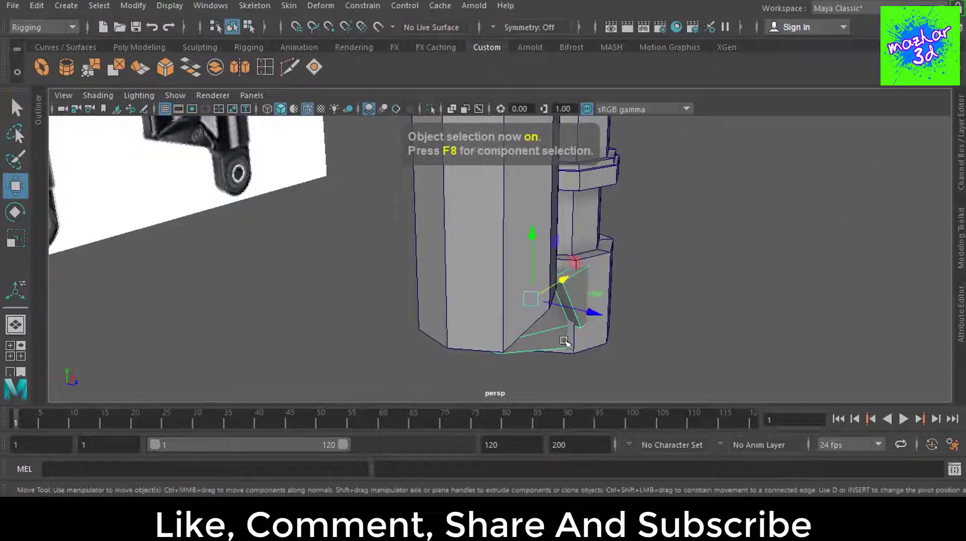
key("r")
left_click_drag(604, 319, 591, 319)
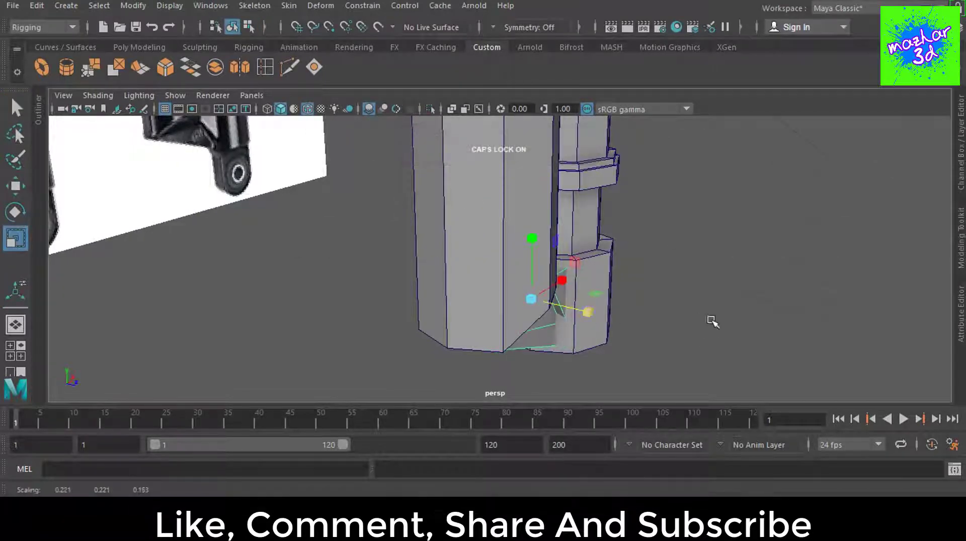
Step: Inspect the tapered gusset from the front view and a lower, closer angle
mouse_move(712, 322)
left_mouse_down("alt")
mouse_move(543, 313)
mouse_move(560, 313)
mouse_move(548, 341)
mouse_move(561, 341)
left_mouse_up("alt")
scroll(543, 313, "up", 3)
key("space")
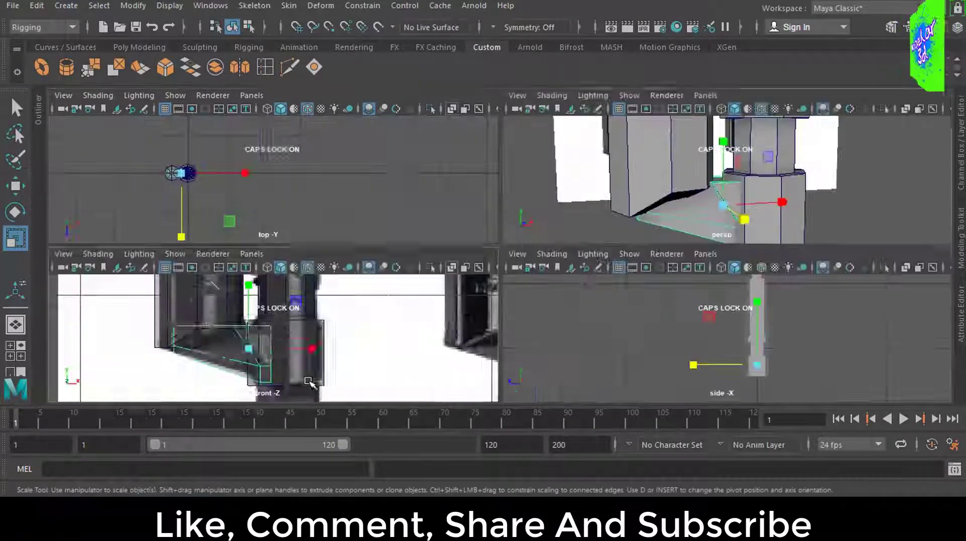
key("space")
key("space")
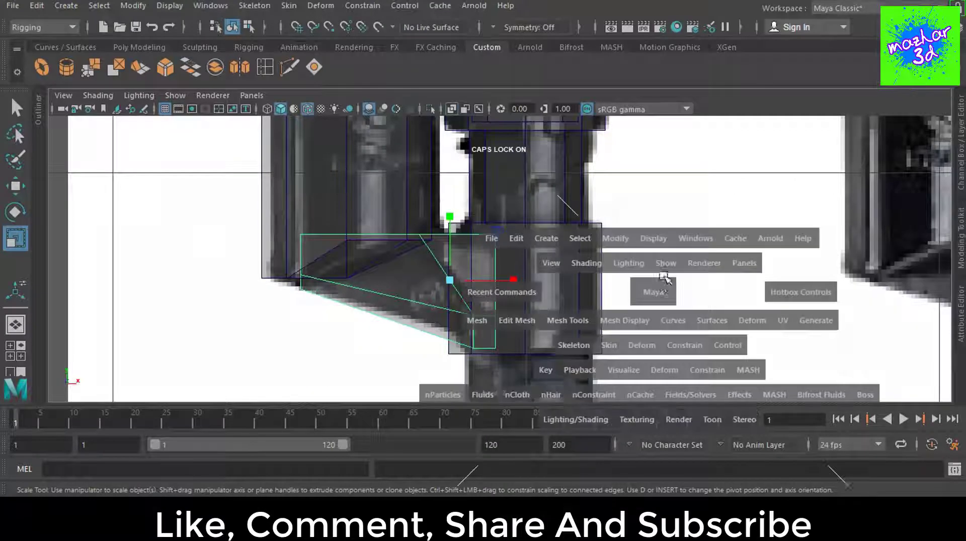
key("space")
mouse_move(675, 241)
left_mouse_down("alt")
mouse_move(540, 322)
mouse_move(592, 308)
mouse_move(582, 314)
left_mouse_up("alt")
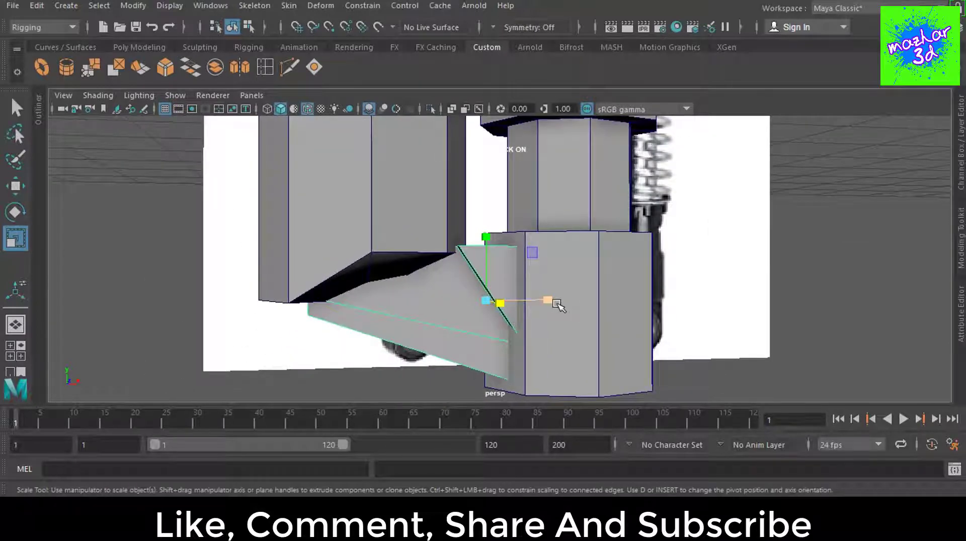
Step: Lower the bracket's top edge slightly in the front view
key("space")
key("space")
key("F8")
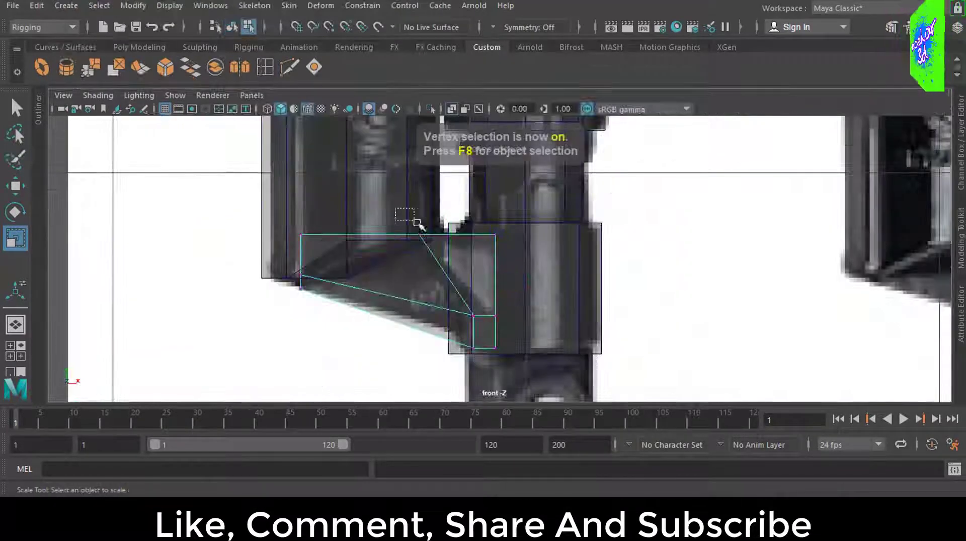
key("w")
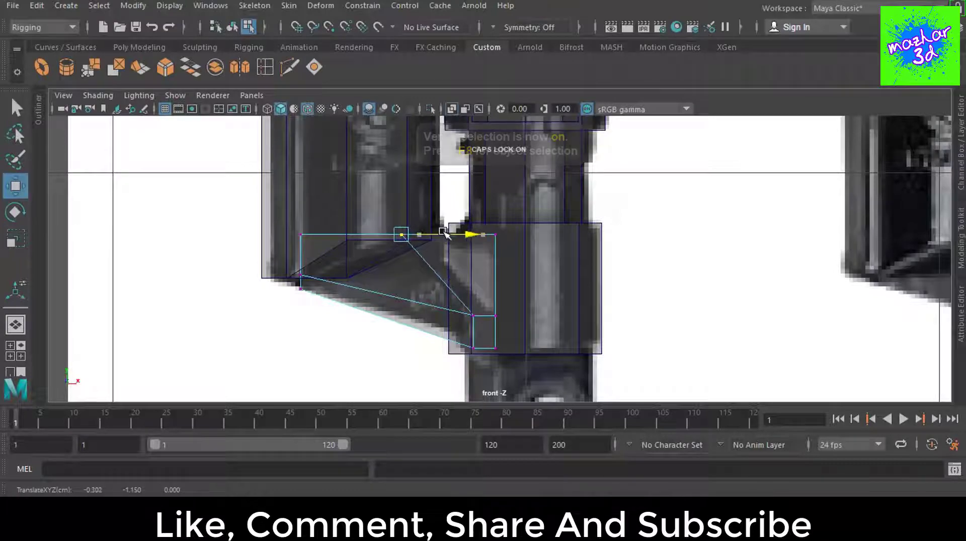
key("space")
key("space")
mouse_move(685, 226)
left_mouse_down("alt")
mouse_move(352, 282)
mouse_move(635, 238)
mouse_move(632, 252)
mouse_move(642, 259)
left_mouse_up("alt")
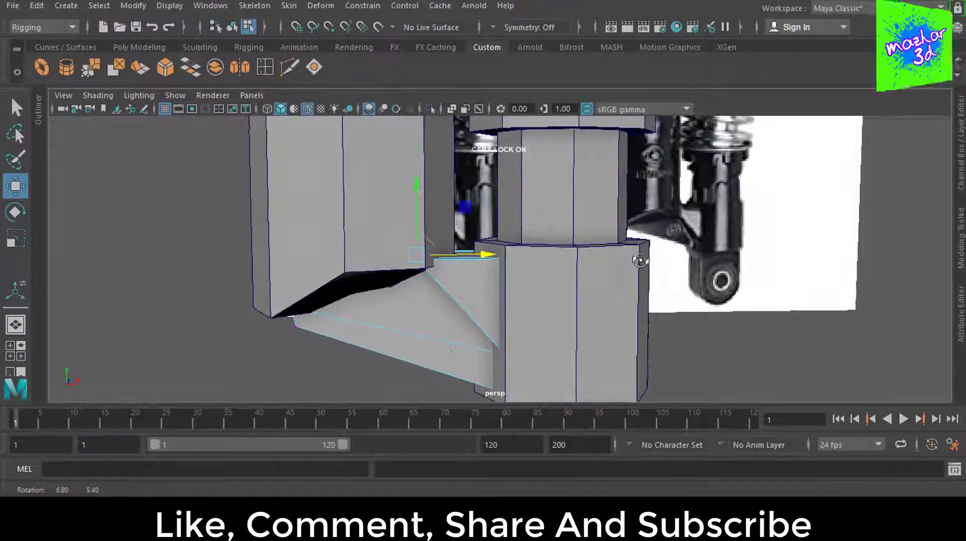
key("space")
key("space")
scroll(478, 262, "up", 2)
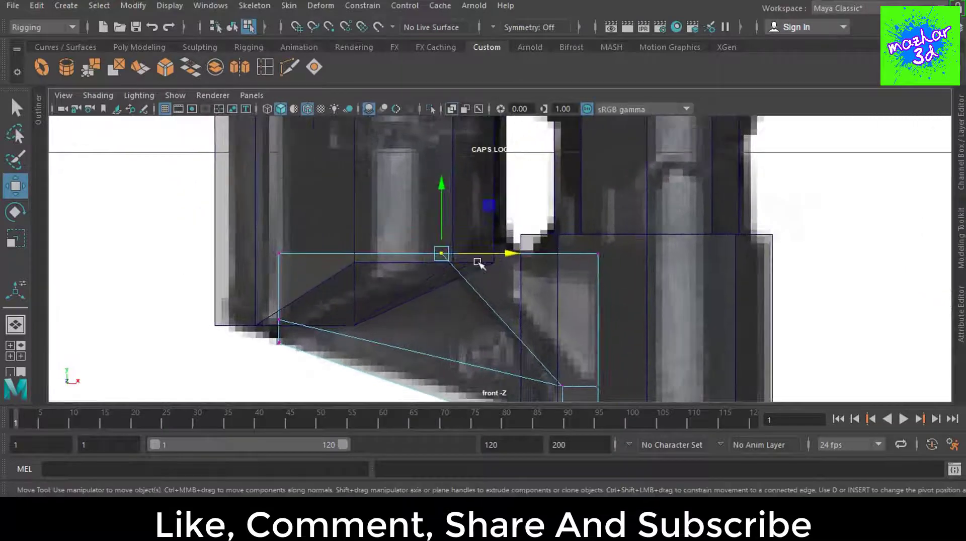
left_click_drag(436, 200, 437, 209)
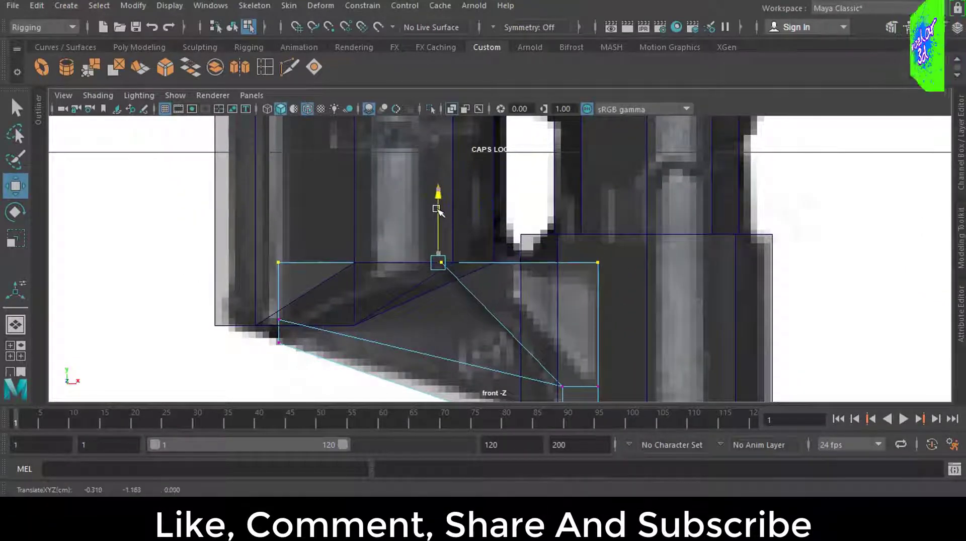
Step: Raise the bracket's top edge so the gusset meets the underside of the lower body
key("space")
key("space")
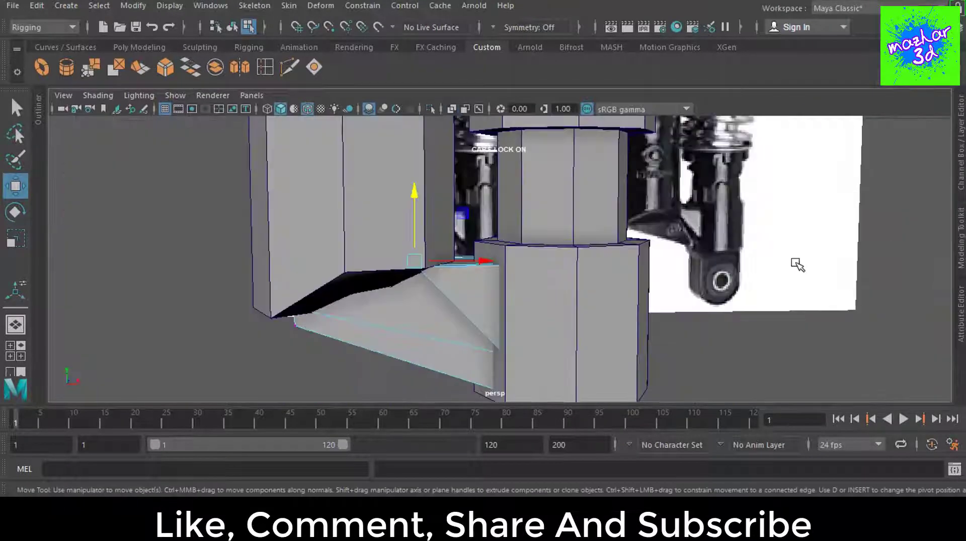
mouse_move(746, 336)
left_mouse_down("alt")
mouse_move(645, 308)
mouse_move(453, 345)
mouse_move(760, 336)
mouse_move(243, 212)
left_mouse_up("alt")
left_click_drag(459, 256, 460, 256)
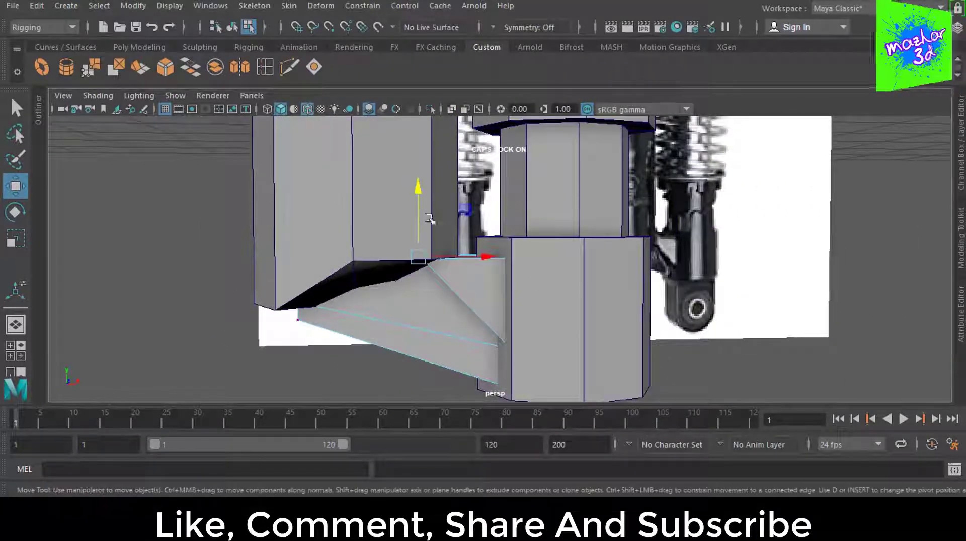
left_click_drag(418, 216, 417, 207)
mouse_move(508, 266)
left_mouse_down("alt")
mouse_move(694, 327)
mouse_move(770, 331)
mouse_move(633, 304)
mouse_move(770, 209)
mouse_move(514, 317)
mouse_move(369, 293)
mouse_move(747, 319)
mouse_move(675, 331)
mouse_move(593, 362)
left_mouse_up("alt")
key("space")
key("space")
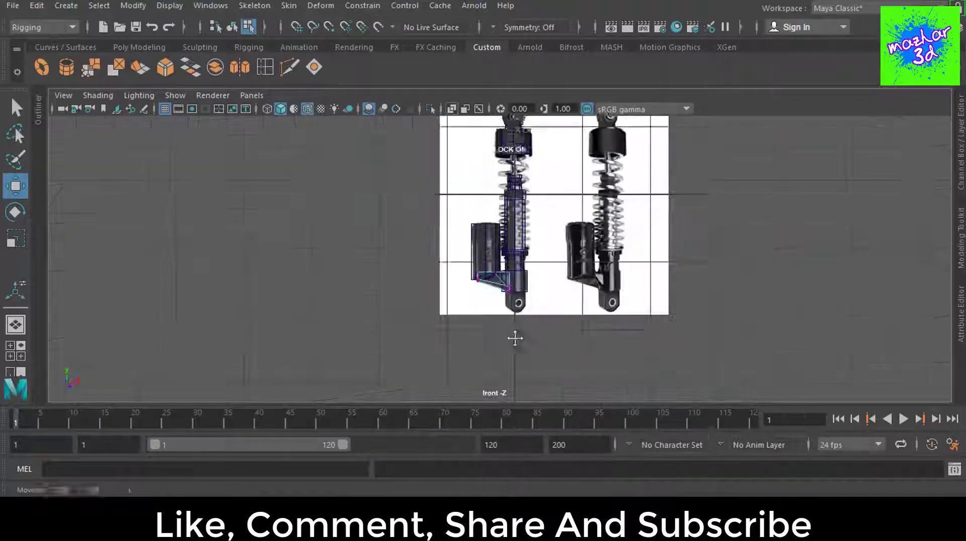
Step: Add an edge loop across the tall side body and flatten it vertically
scroll(437, 342, "up", 3)
scroll(438, 302, "up", 5)
middle_click_drag(436, 297, 482, 254, "alt")
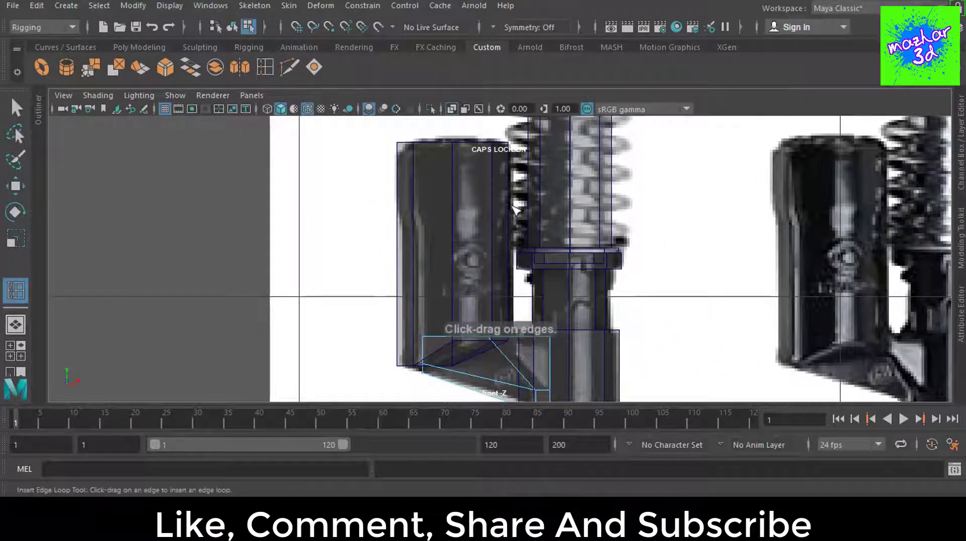
left_click_drag(514, 207, 508, 214)
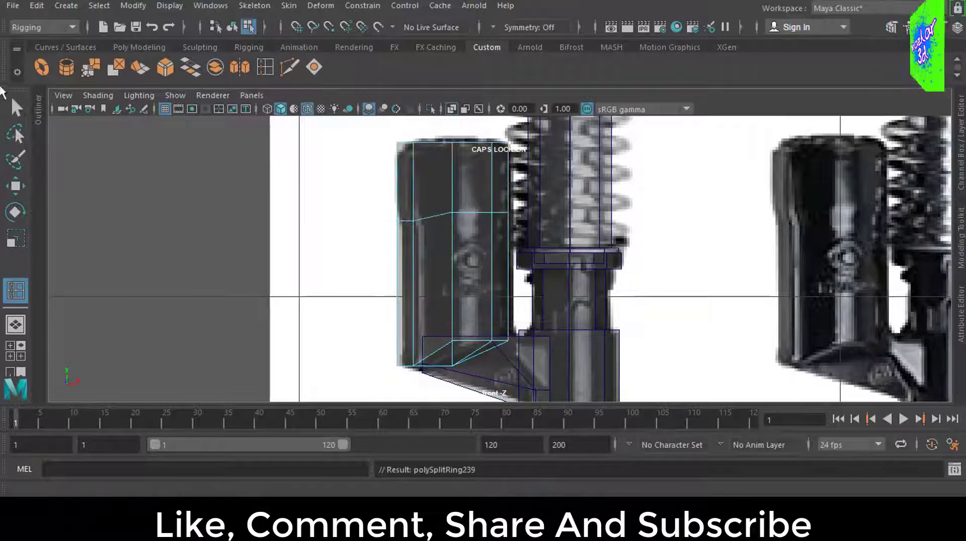
key("q")
key("r")
left_click_drag(464, 191, 464, 285)
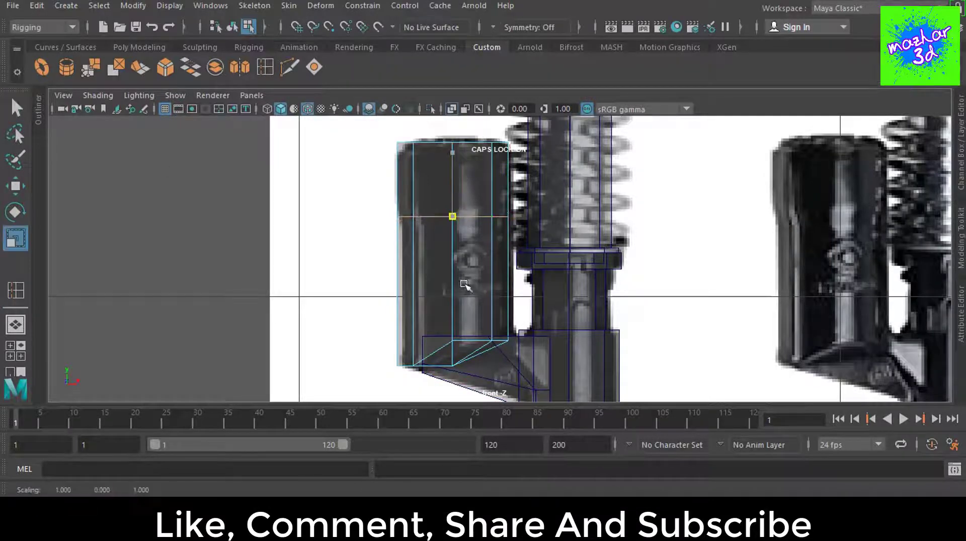
Step: Extrude the side body's upper face and widen the extruded section sideways
key("F11")
left_click(453, 187)
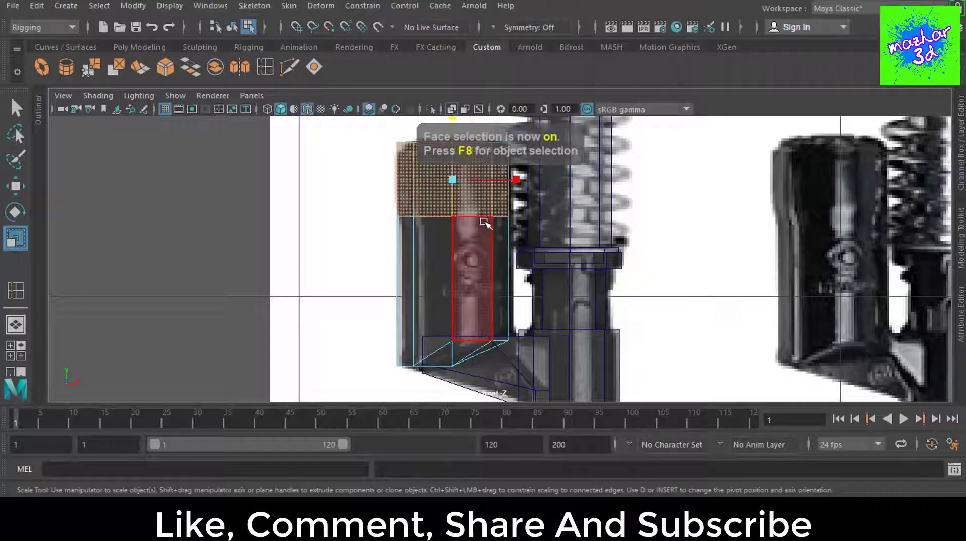
key("ctrl+e")
middle_click_drag(490, 228, 484, 276, "alt")
left_click_drag(521, 228, 546, 229)
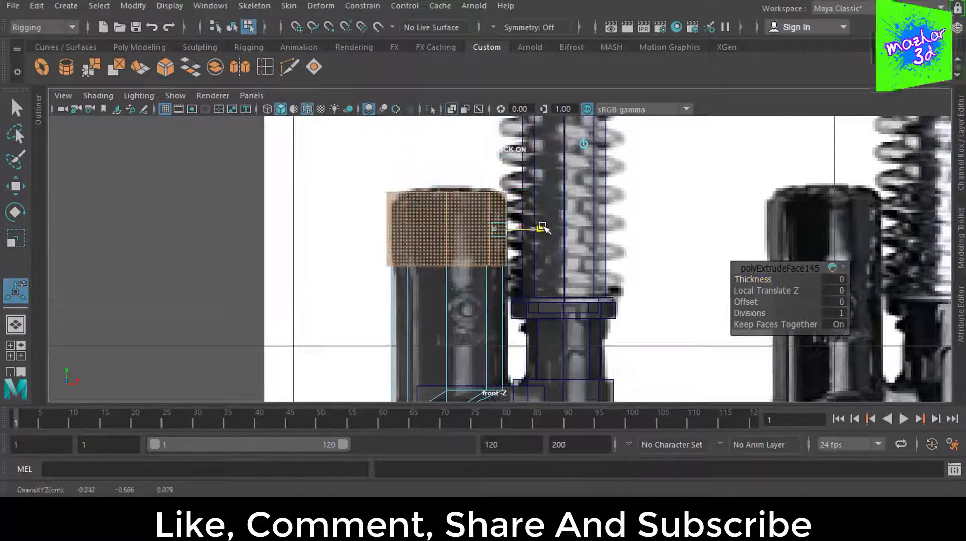
key("q")
middle_click_drag(490, 341, 491, 297, "alt")
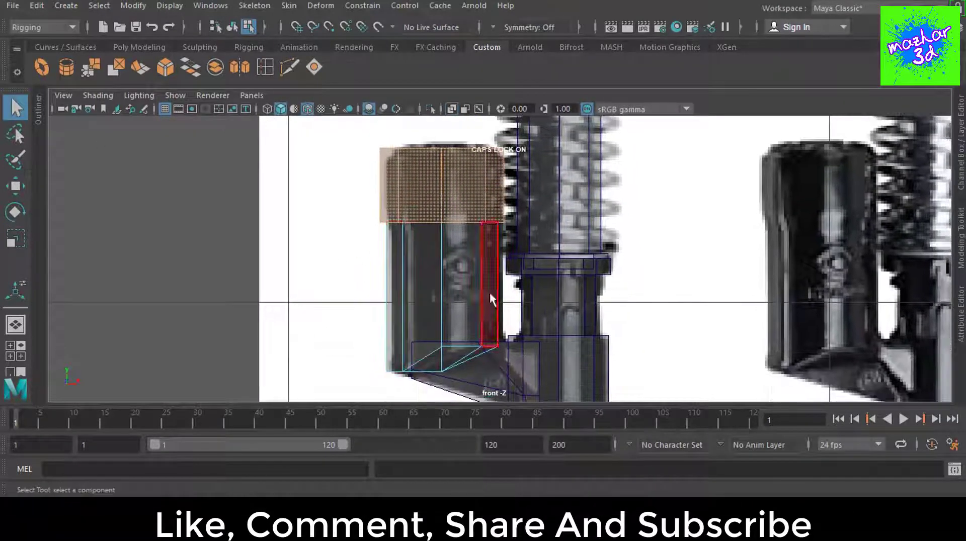
Step: Scale the whole side body down uniformly
key("F8")
key("w")
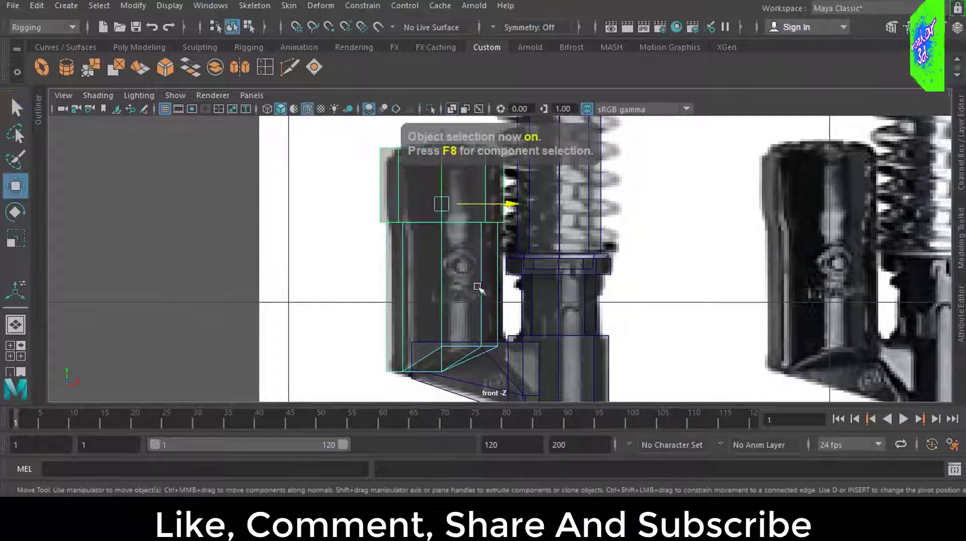
key("r")
left_click_drag(441, 204, 430, 206)
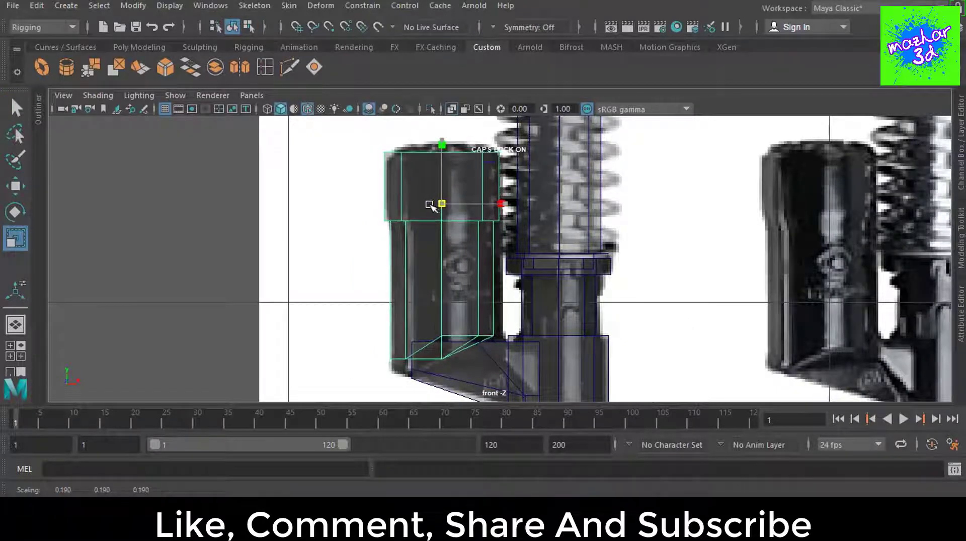
Step: Lower the side body's bottom vertices slightly
key("F8")
left_click_drag(340, 319, 503, 375)
key("w")
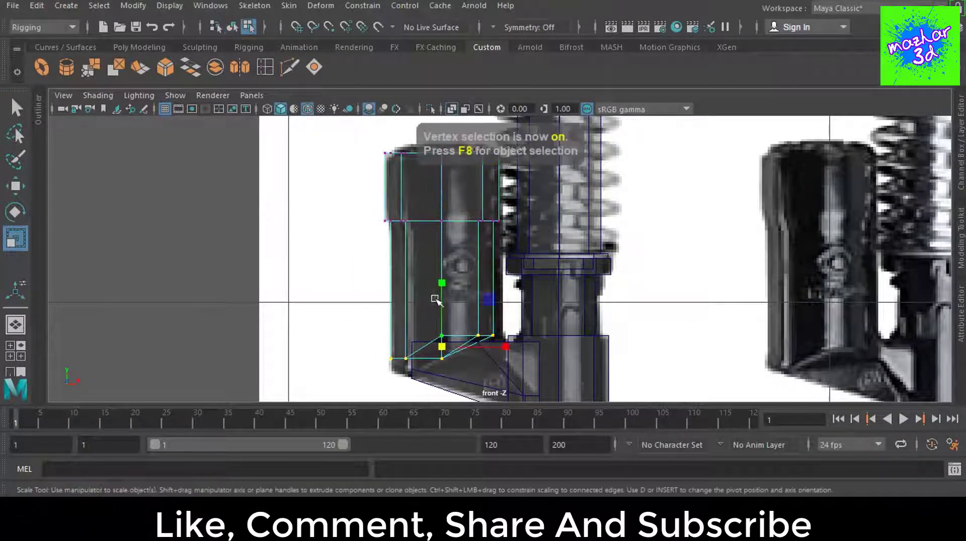
left_click_drag(442, 295, 444, 305)
key("Caps_Lock")
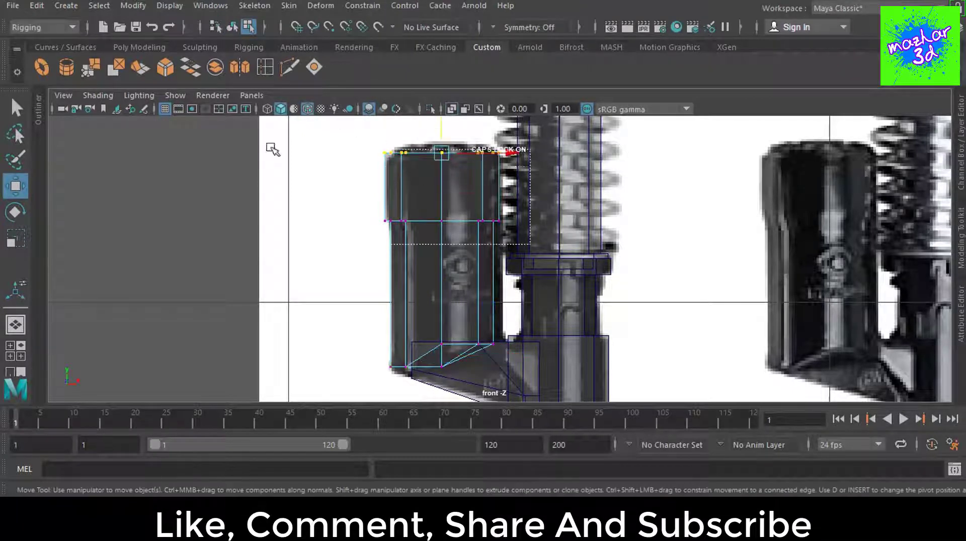
Step: Select the body's upper vertices and check the shape against the reference in perspective
left_click_drag(272, 149, 273, 150)
key("space")
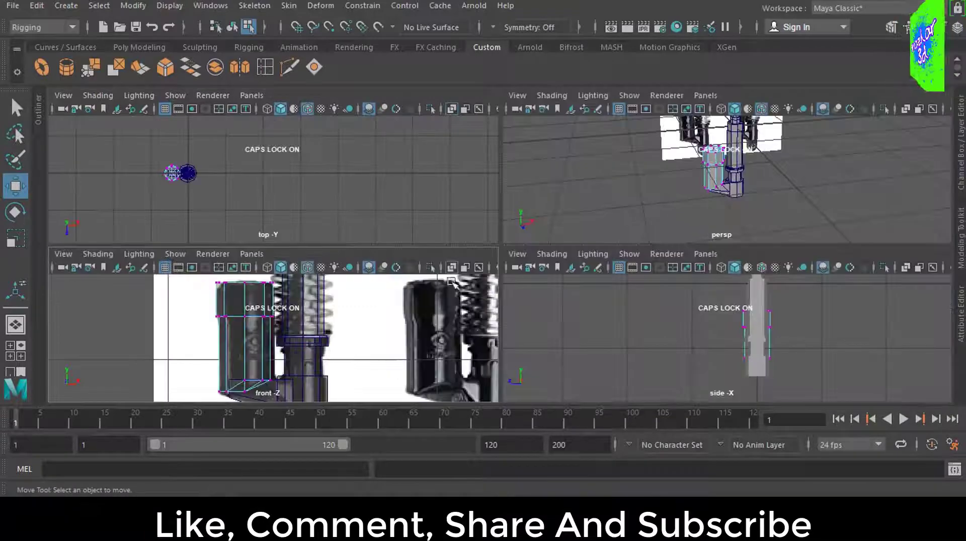
key("space")
mouse_move(626, 263)
left_mouse_down("alt")
mouse_move(609, 251)
mouse_move(581, 322)
left_mouse_up("alt")
key("space")
scroll(330, 210, "up", 3)
Step: Create a polygon cylinder with Subdivisions Axis set to 6
scroll(329, 211, "up", 1)
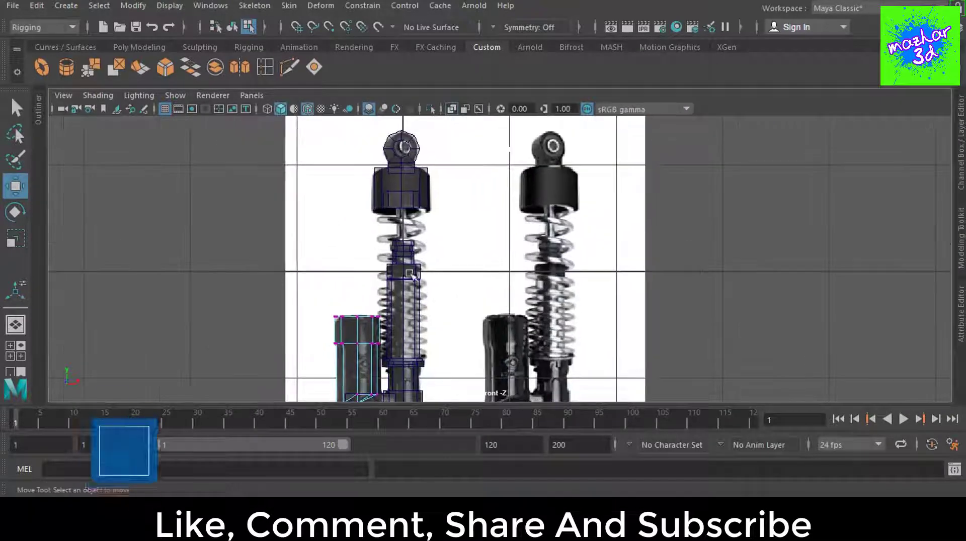
left_click(130, 46)
left_click(91, 67)
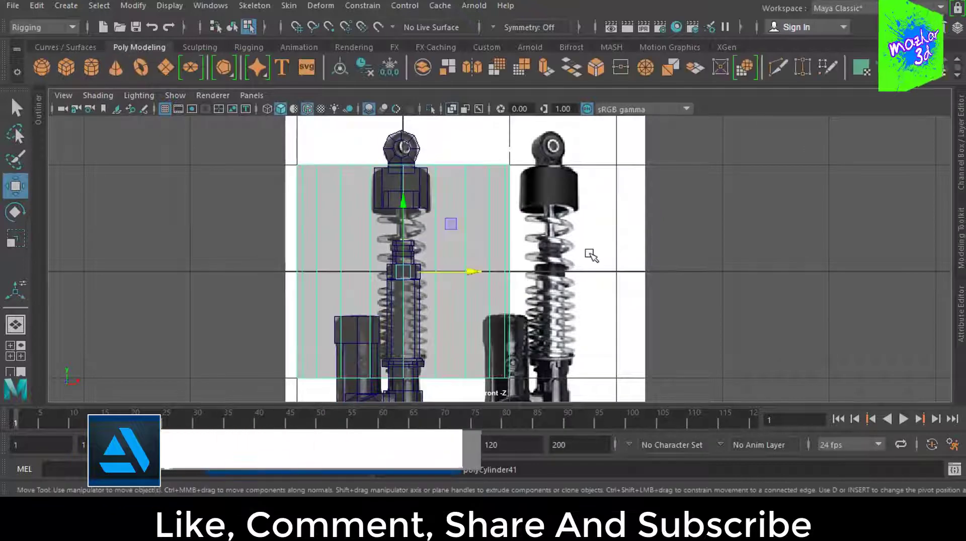
key("ctrl+a")
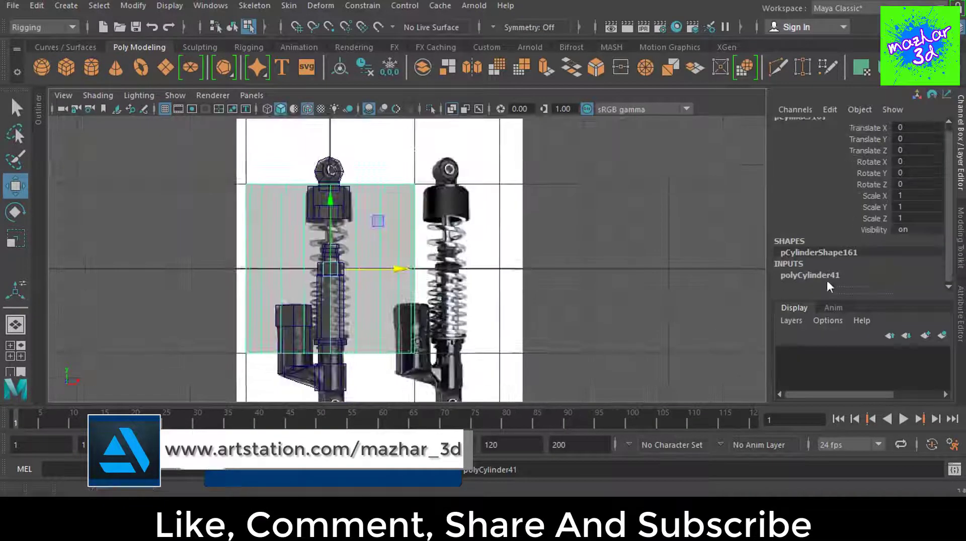
left_click(827, 278)
double_click(916, 230)
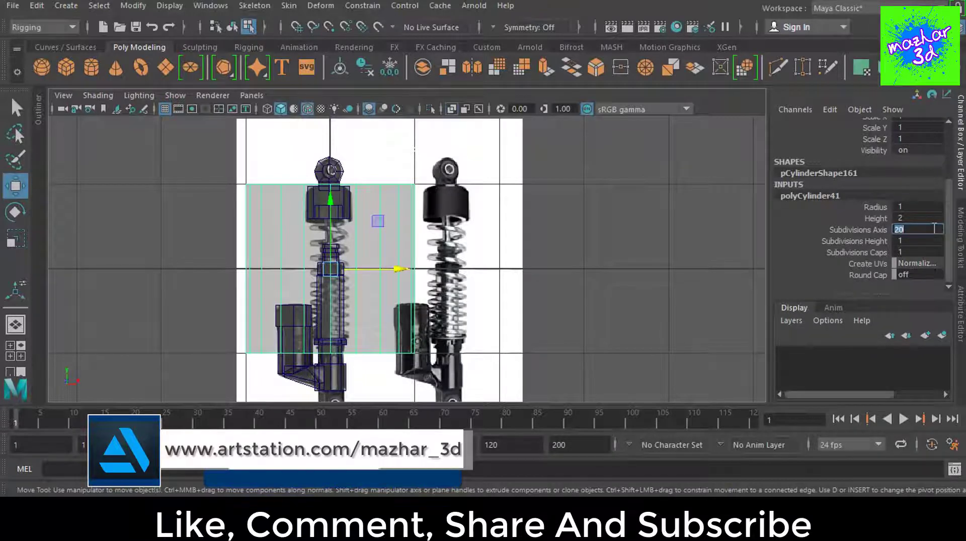
type("6")
key("Return")
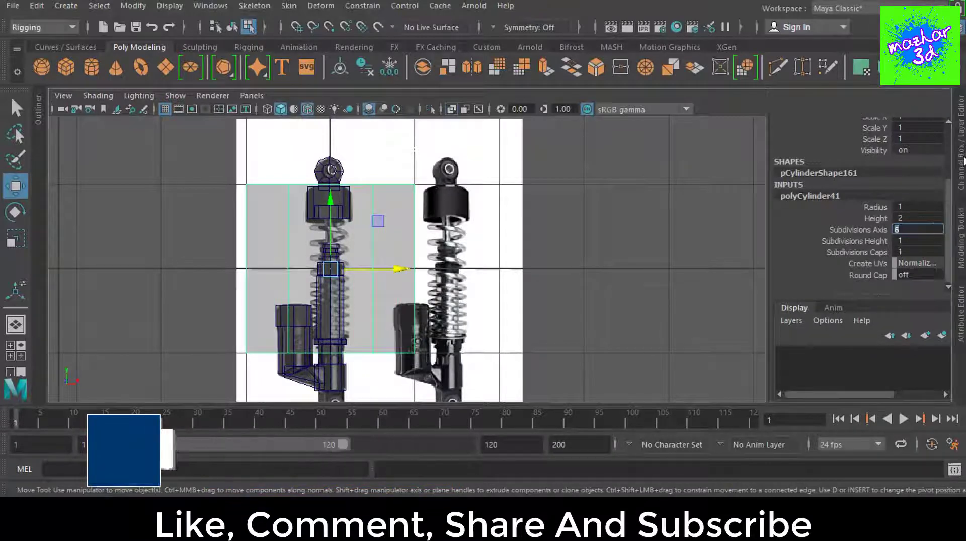
key("ctrl+a")
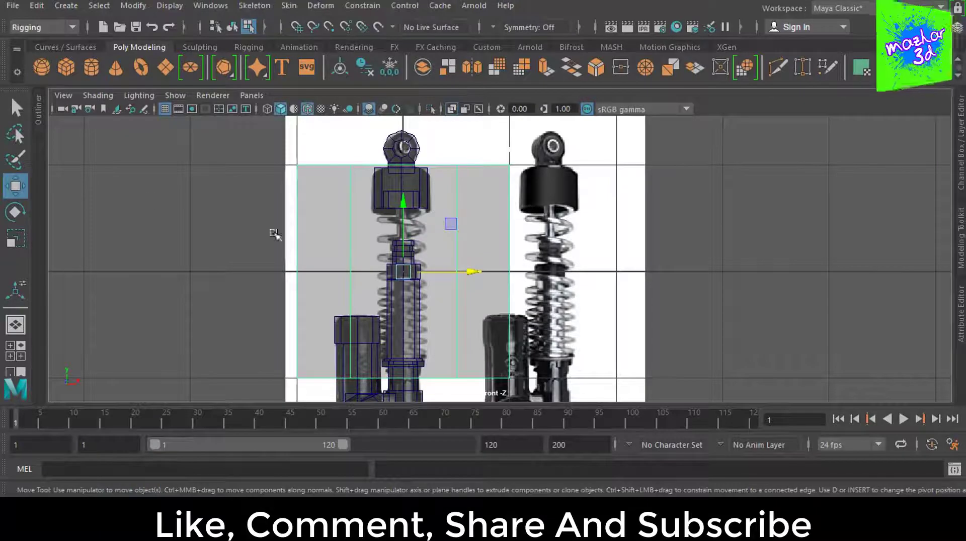
Step: Scale the cylinder down to piston-rod thickness
key("F3")
key("q")
key("r")
key("F8")
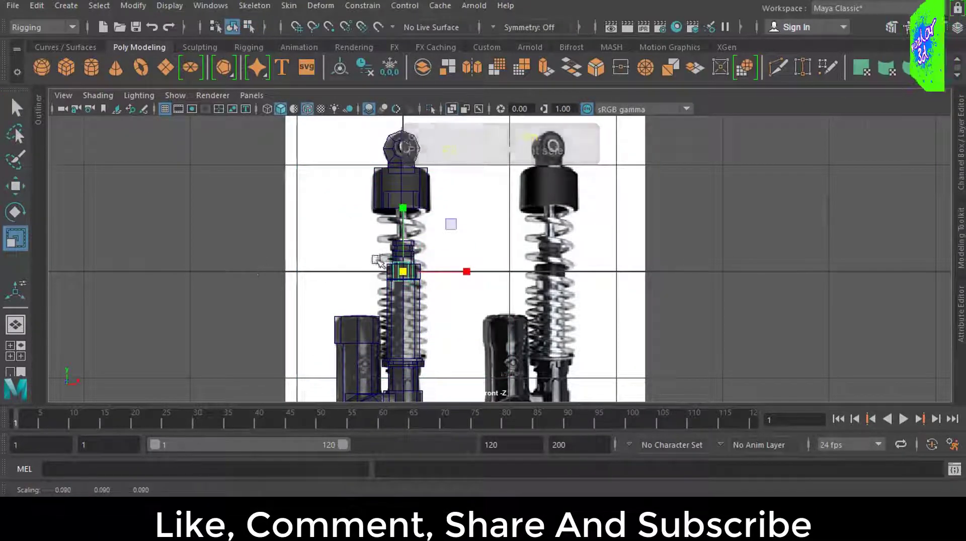
scroll(476, 292, "up", 3)
scroll(475, 292, "up", 2)
mouse_move(476, 291)
left_mouse_down()
mouse_move(455, 298)
mouse_move(466, 184)
left_mouse_up()
Step: Move the rod up the shock and make it slightly smaller
key("w")
scroll(466, 183, "up", 2)
scroll(487, 244, "up", 1)
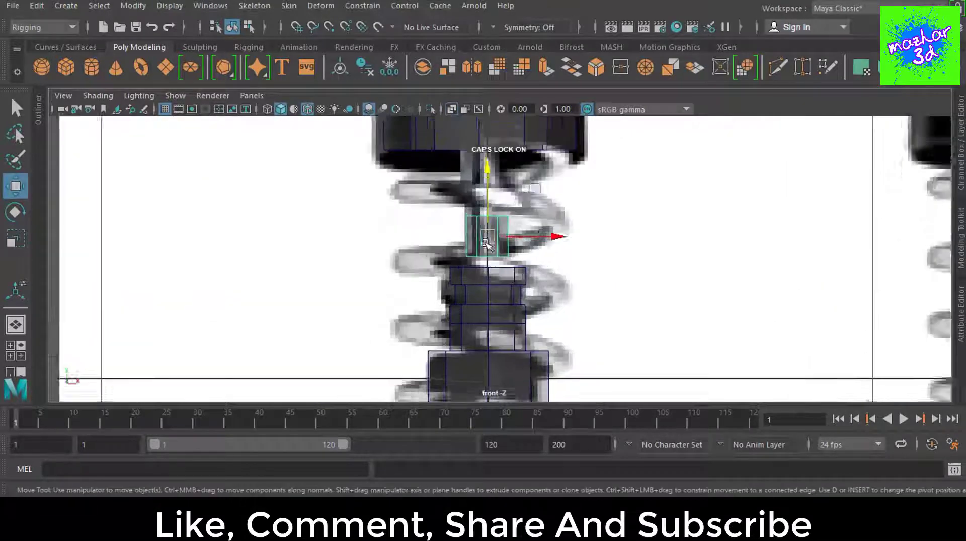
scroll(490, 244, "up", 1)
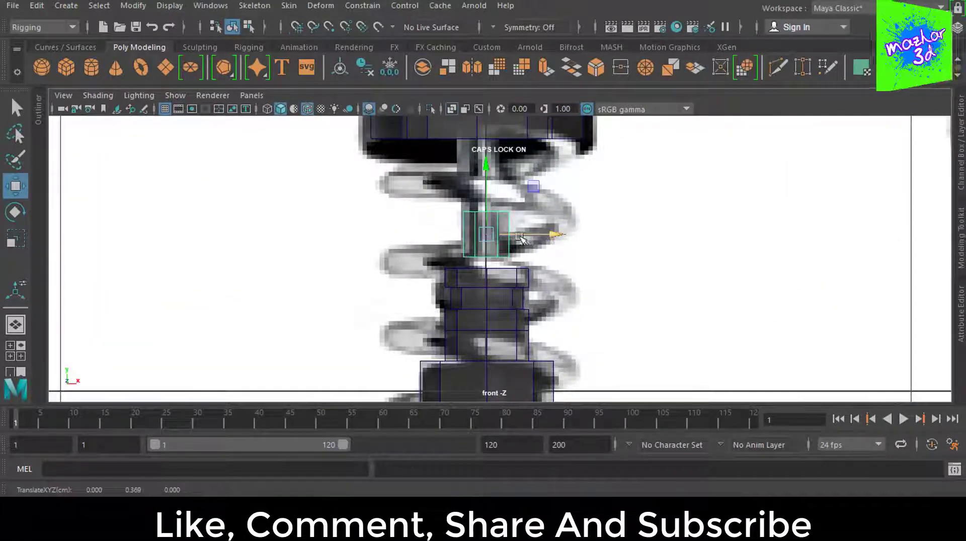
key("r")
left_click_drag(521, 239, 512, 235)
key("w")
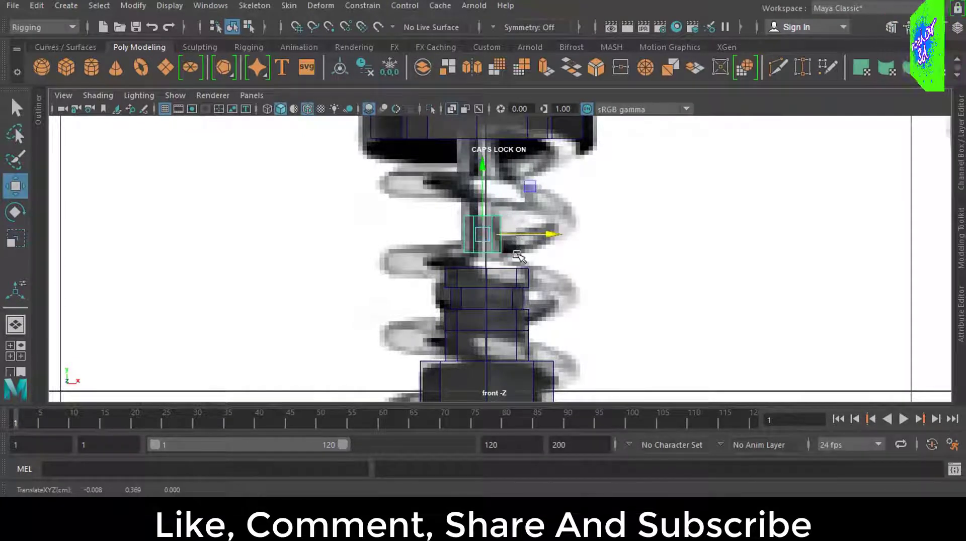
key("F11")
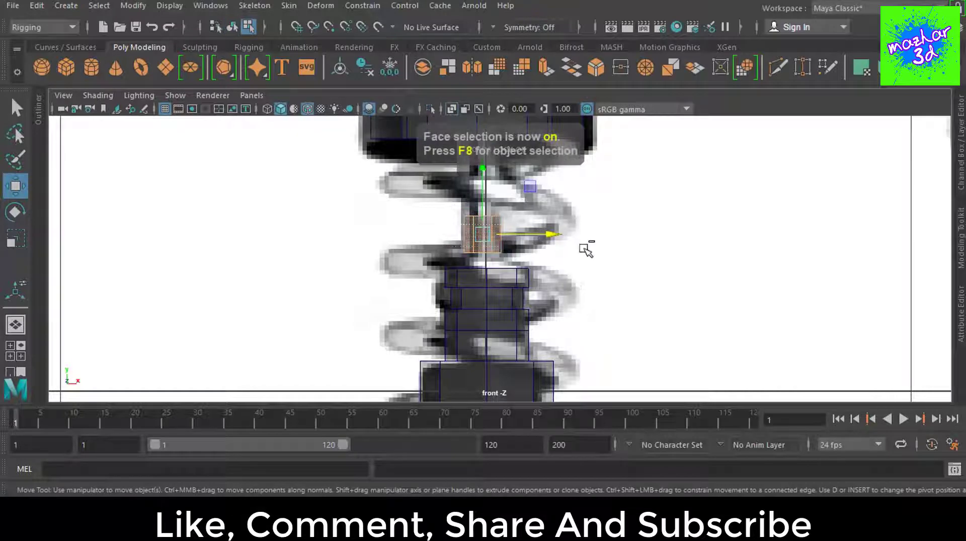
key("F8")
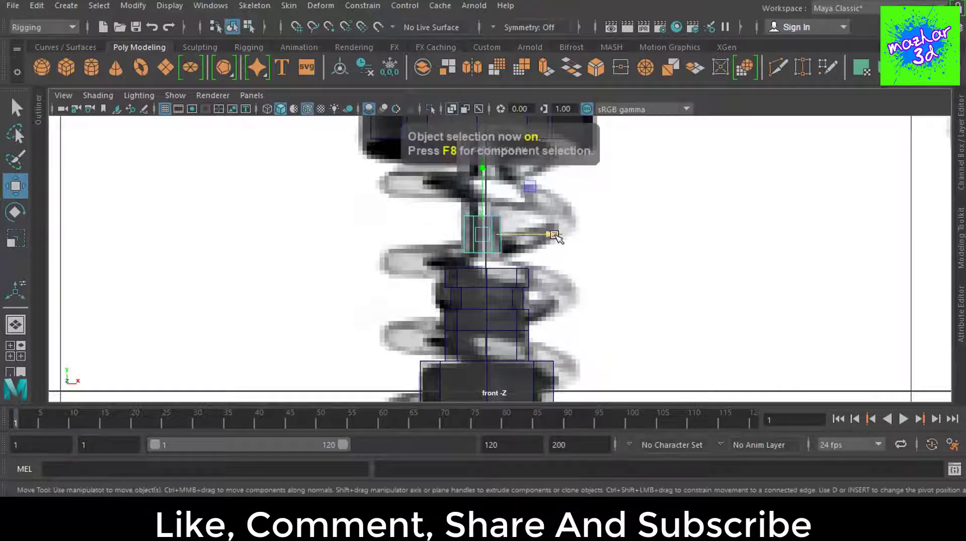
Step: Move the rod's top vertices so its upper end meets the top cap
key("F9")
left_click_drag(528, 216, 470, 104)
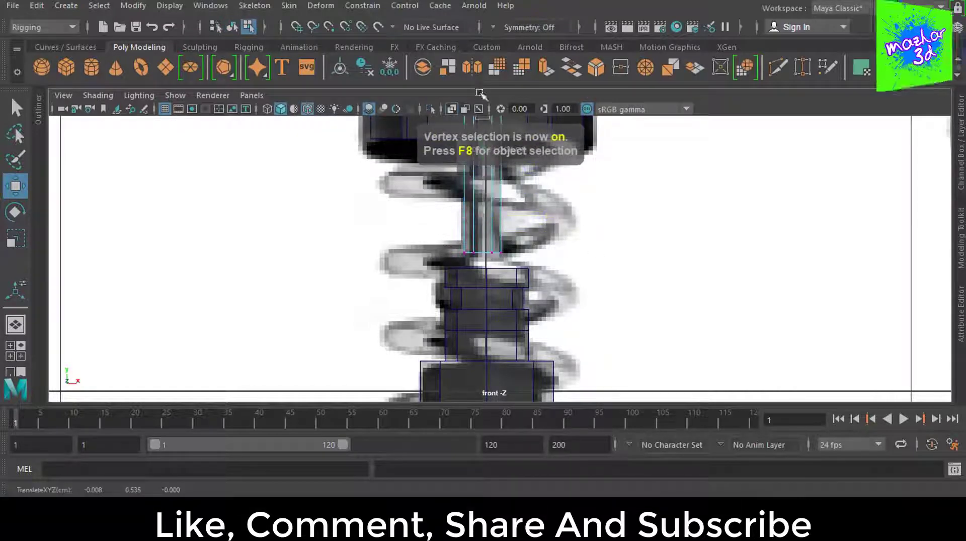
middle_click_drag(470, 104, 520, 270, "alt")
key("Caps_Lock")
middle_click_drag(626, 358, 626, 211, "alt")
mouse_move(547, 230)
left_mouse_down()
mouse_move(444, 174)
mouse_move(577, 281)
left_mouse_up()
Step: Check the rod's lower end inside the lower body and return to object mode
scroll(615, 281, "down", 3)
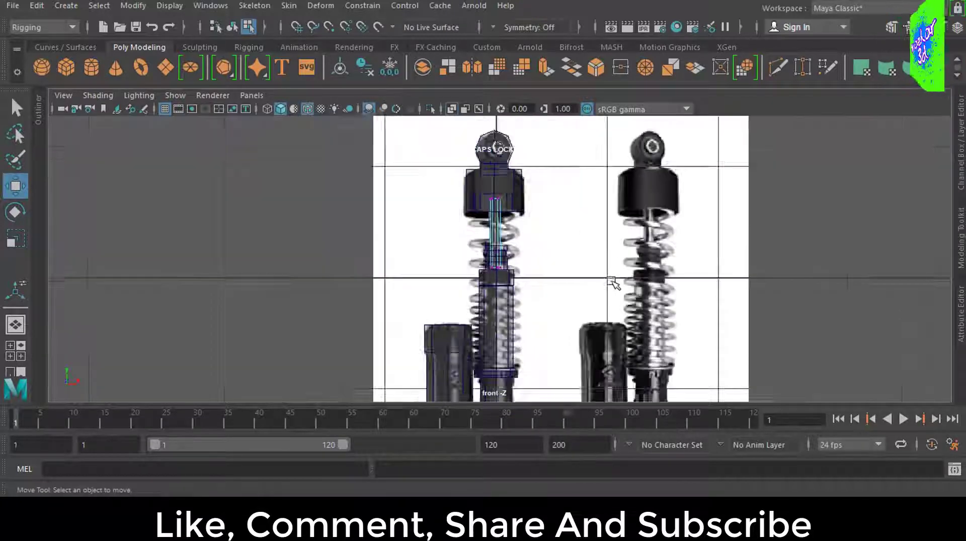
scroll(543, 324, "up", 1)
mouse_move(541, 322)
middle_mouse_down("alt")
mouse_move(594, 196)
mouse_move(595, 270)
middle_mouse_up("alt")
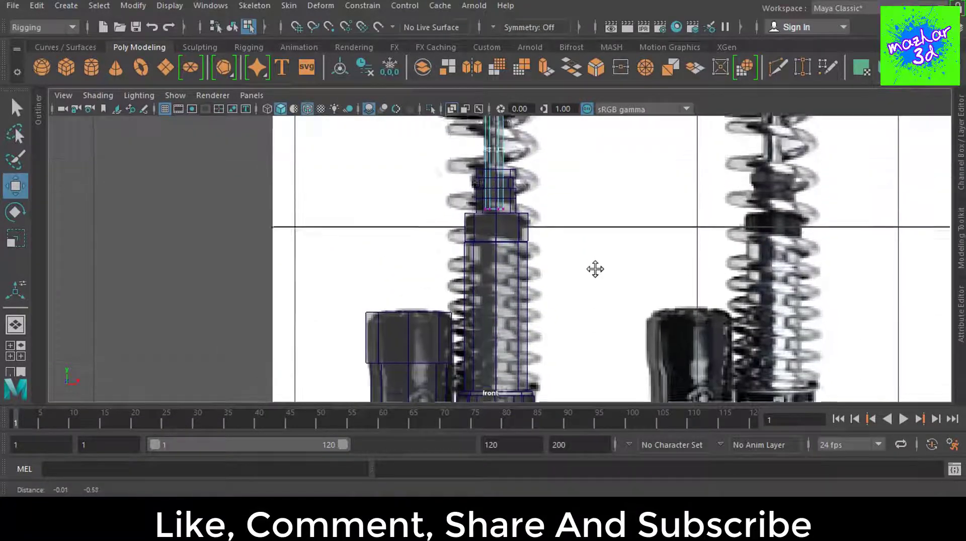
scroll(536, 237, "down", 1)
scroll(632, 270, "down", 2)
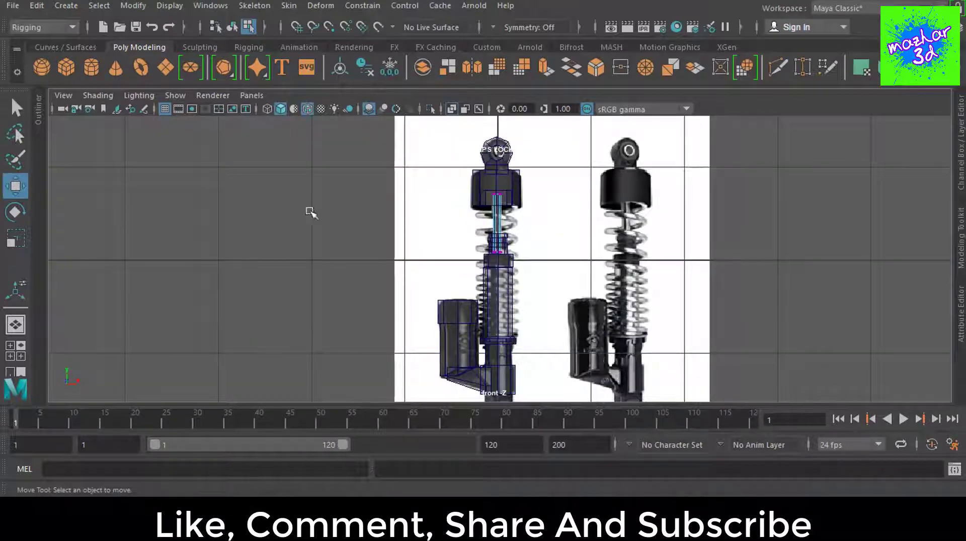
key("F8")
scroll(499, 258, "up", 1)
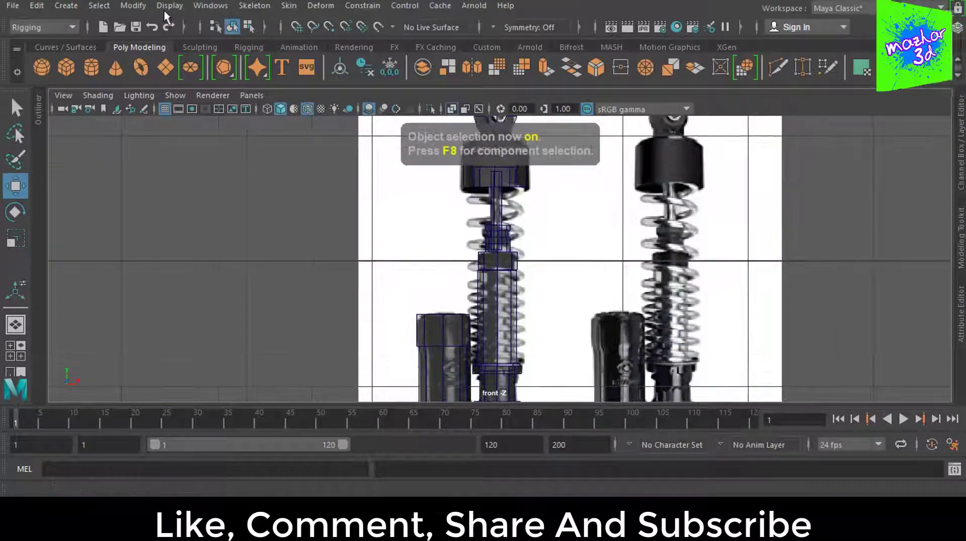
Step: Create a polygon helix for the spring and orbit in close to it
left_click(65, 6)
mouse_move(107, 56)
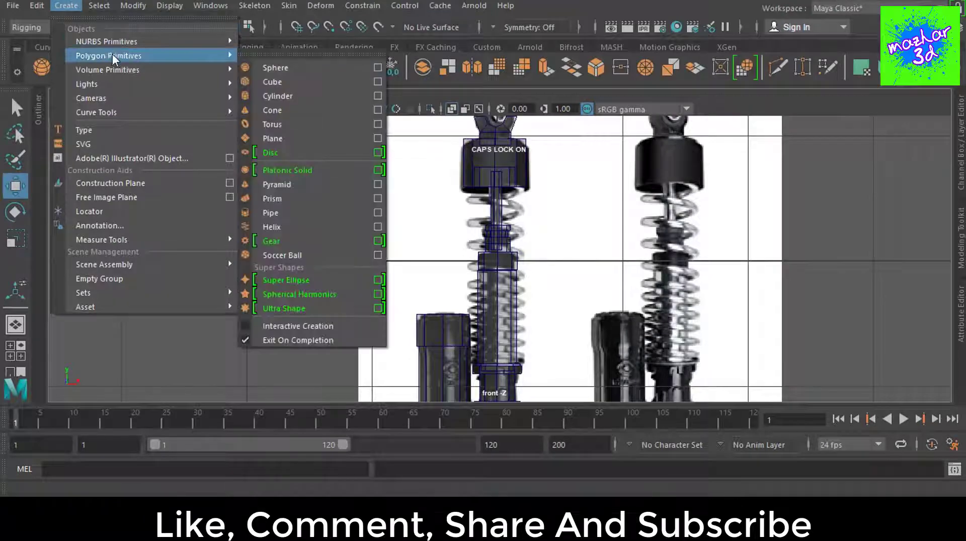
left_click(297, 227)
key("space")
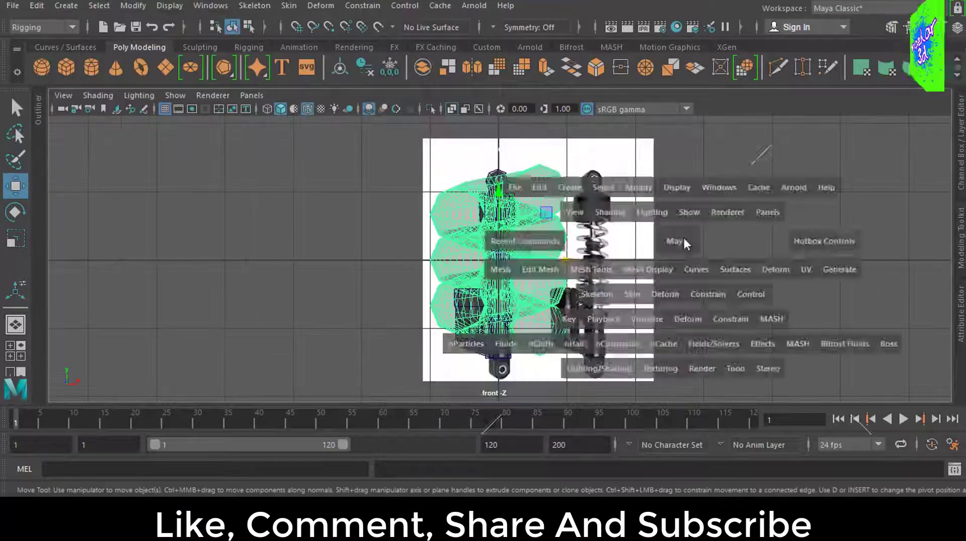
key("space")
mouse_move(579, 286)
left_mouse_down("alt")
mouse_move(606, 301)
mouse_move(568, 263)
left_mouse_up("alt")
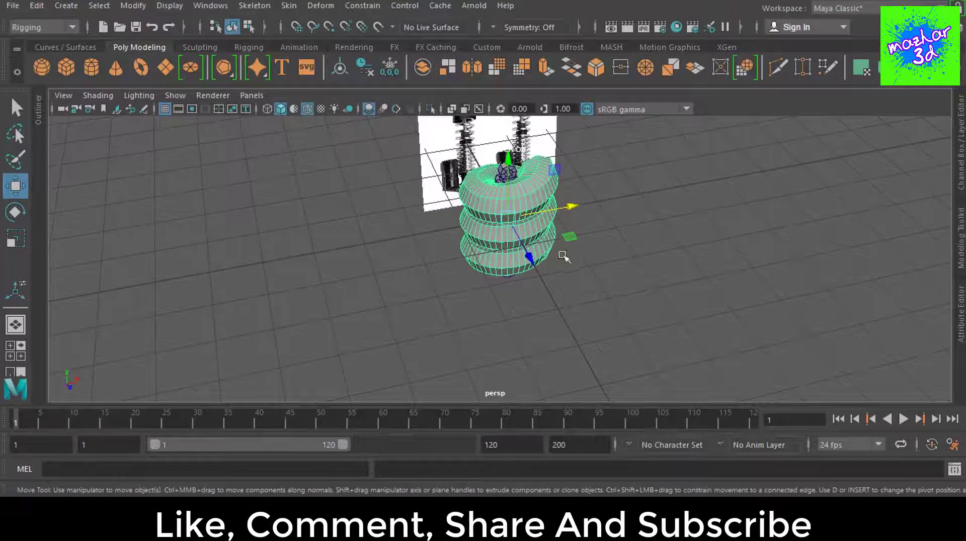
right_click_drag(563, 257, 611, 339, "alt")
left_click_drag(610, 338, 671, 292, "alt")
Step: Raise the helix's Subdivisions Coil to 52, undo an axis change, and select Radius
key("ctrl+a")
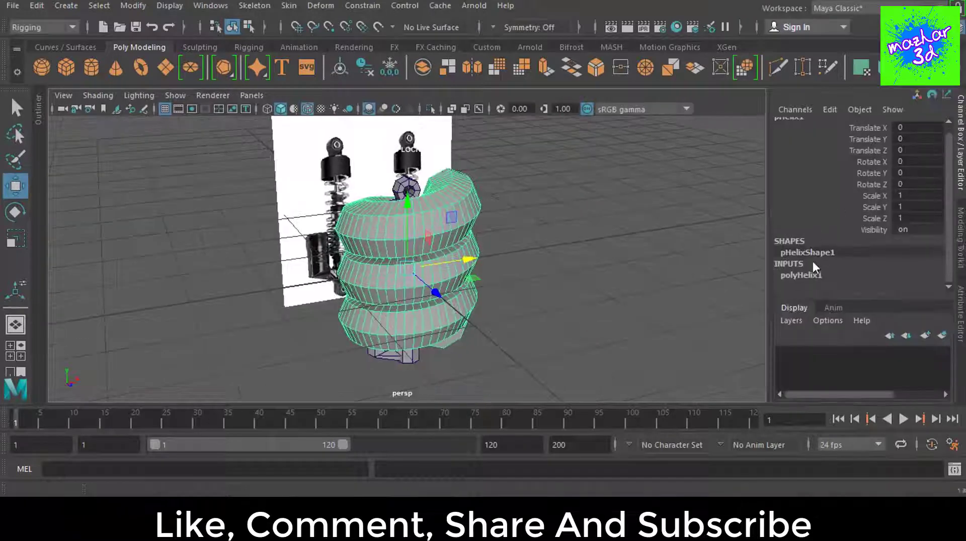
left_click(815, 271)
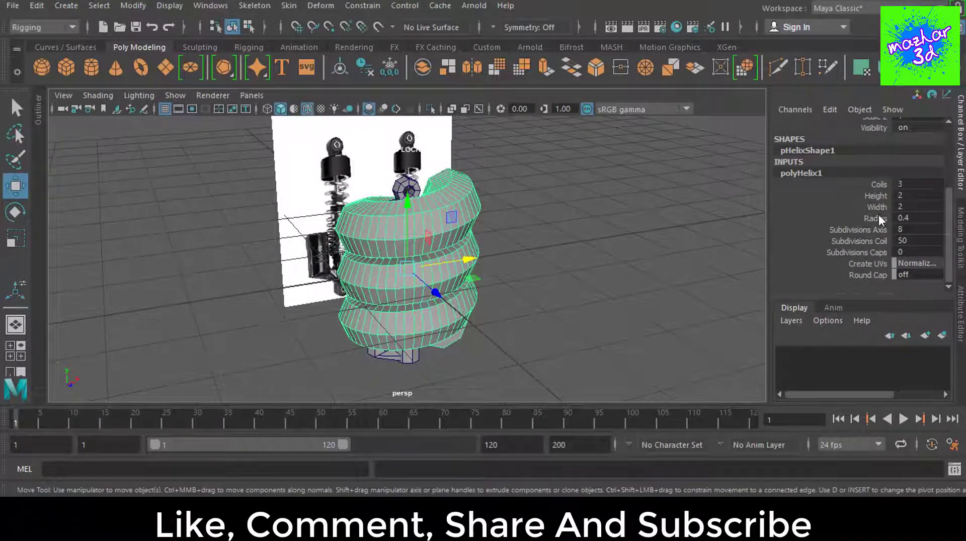
left_click(880, 240)
middle_click_drag(636, 269, 629, 267)
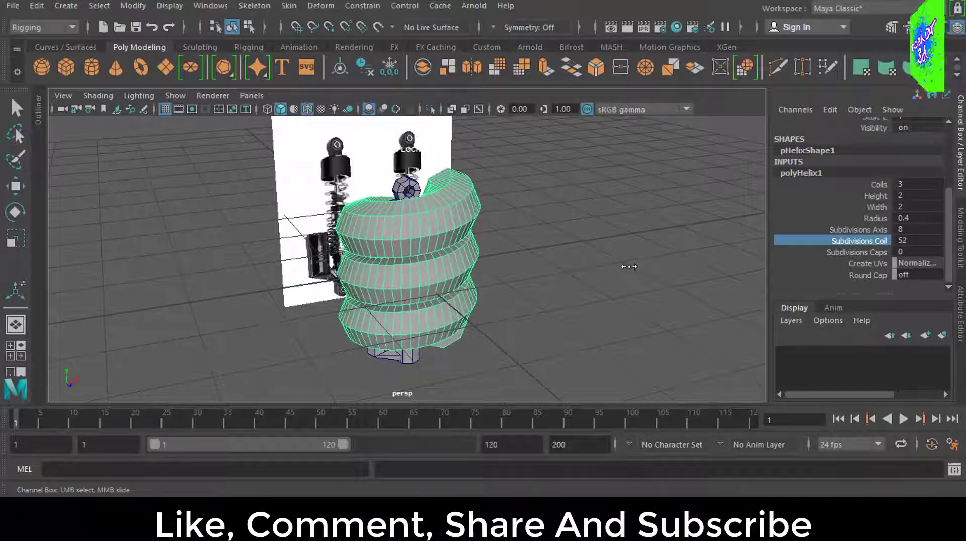
left_click(875, 230)
mouse_move(679, 245)
middle_mouse_down()
mouse_move(701, 246)
mouse_move(628, 266)
middle_mouse_up()
key("ctrl+z")
left_click(875, 218)
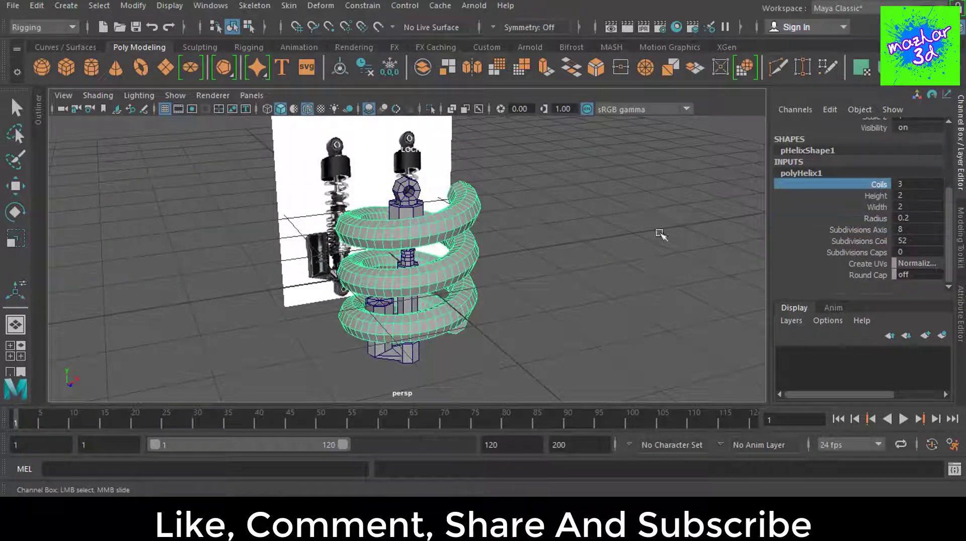
Step: Add helix coils and try tube radii of 0.02, 0.03 and 0.05 in the front view
middle_click_drag(659, 234, 626, 243)
key("space")
key("space")
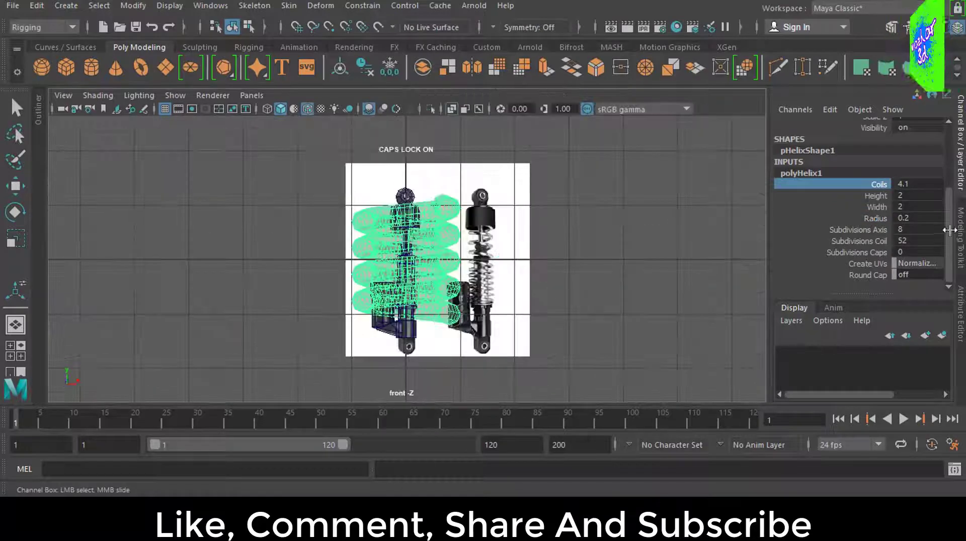
left_click(875, 219)
middle_click_drag(697, 247, 668, 252)
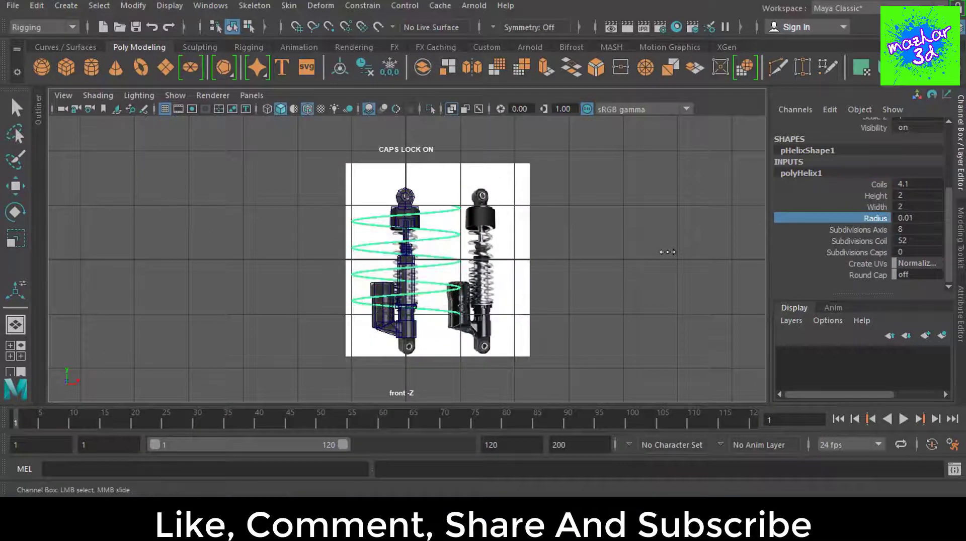
scroll(659, 237, "up", 2)
scroll(724, 237, "up", 3)
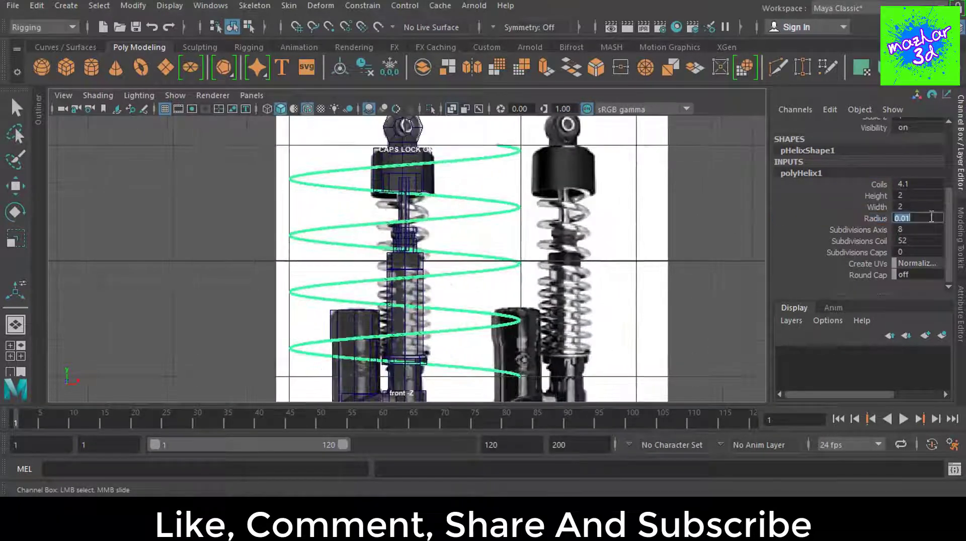
type("0.02")
key("Return")
type("0.03")
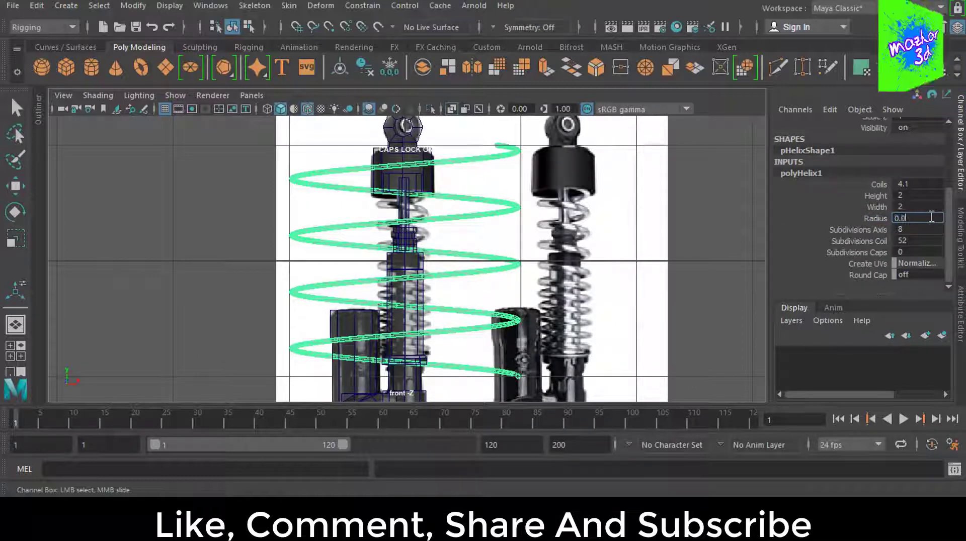
key("Return")
type("5")
key("Return")
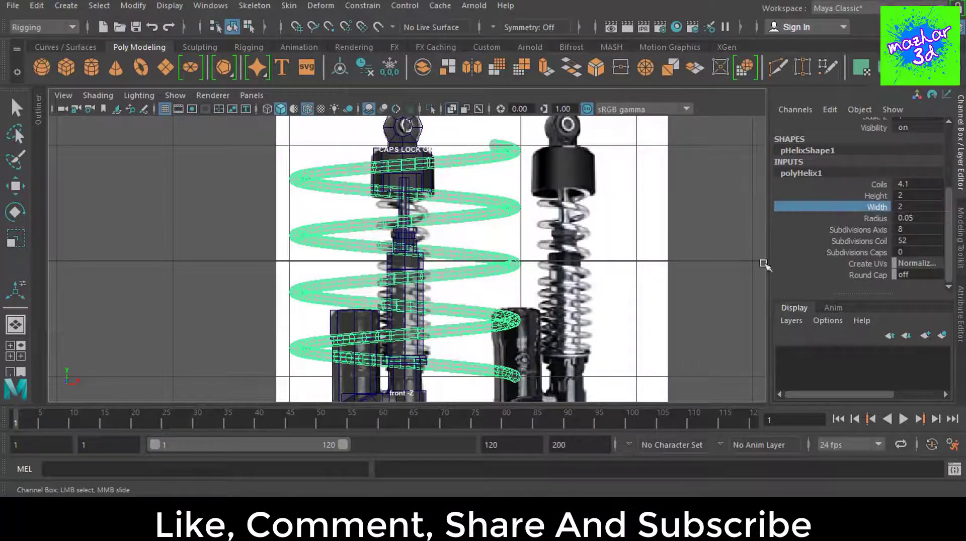
Step: Narrow the helix to width 0.5 and increase it to 10 coils
type("1")
key("Return")
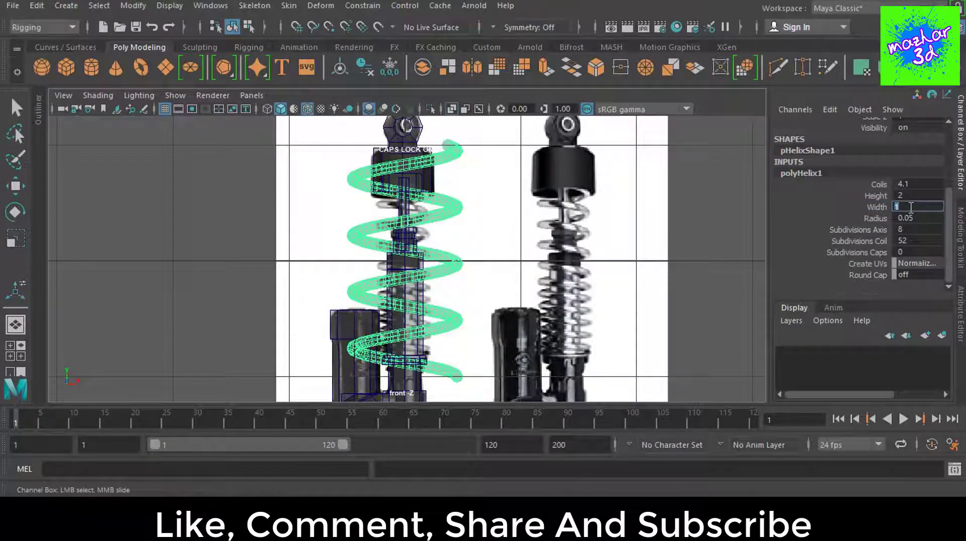
type(".5")
key("Return")
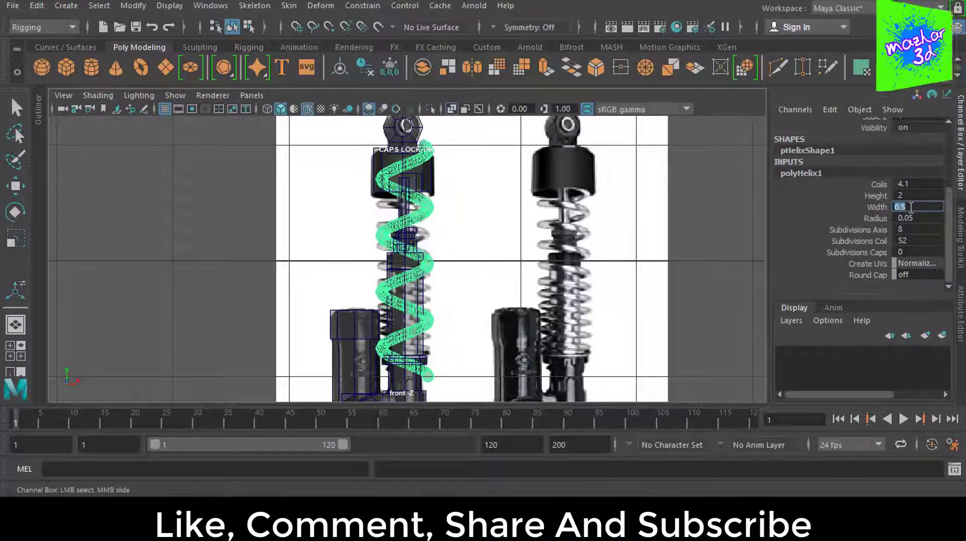
mouse_move(125, 202)
middle_mouse_down()
mouse_move(185, 217)
mouse_move(167, 223)
middle_mouse_up()
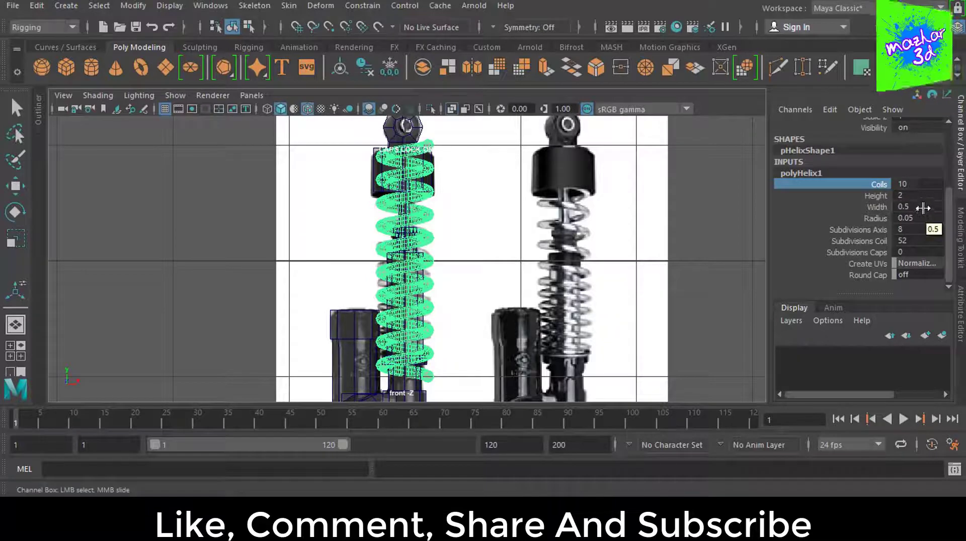
Step: Try helix widths 0.3 and 0.04 before settling back on width 0.5
left_click(923, 207)
key("Return")
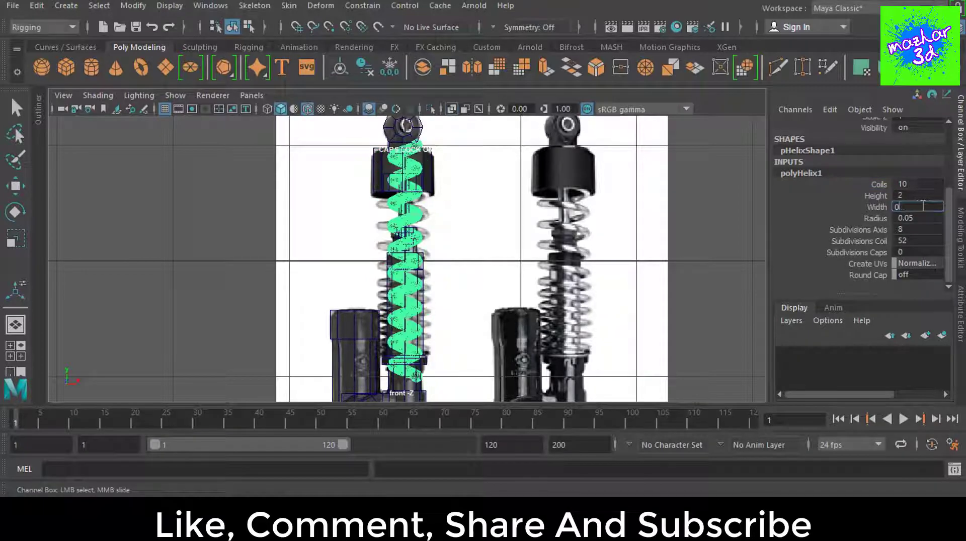
type(".04")
key("Return")
type(".5")
key("Return")
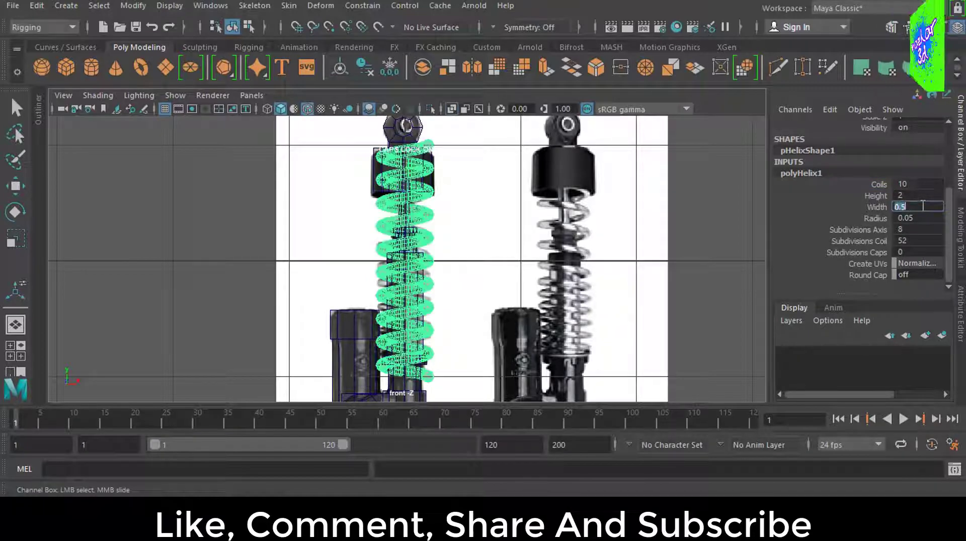
type(".3")
key("Return")
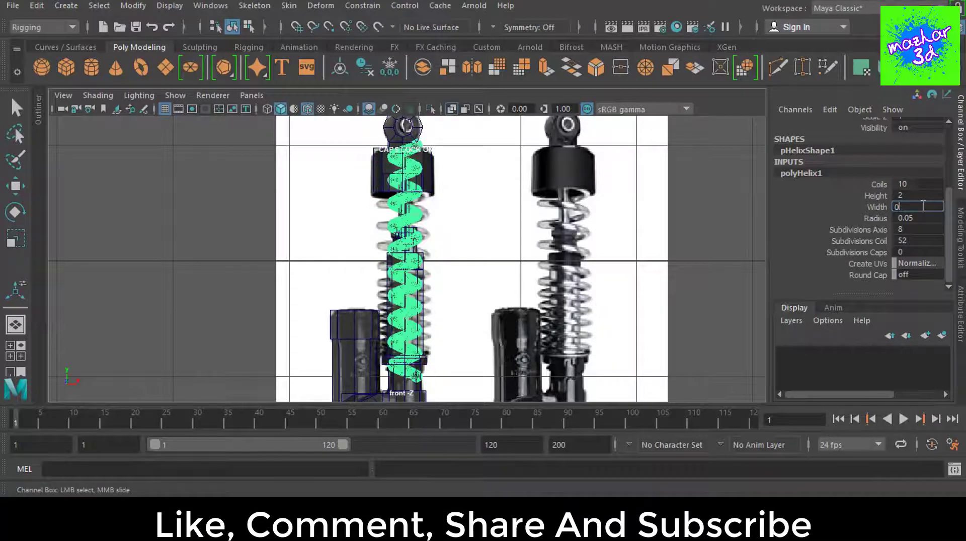
type(".5")
key("Return")
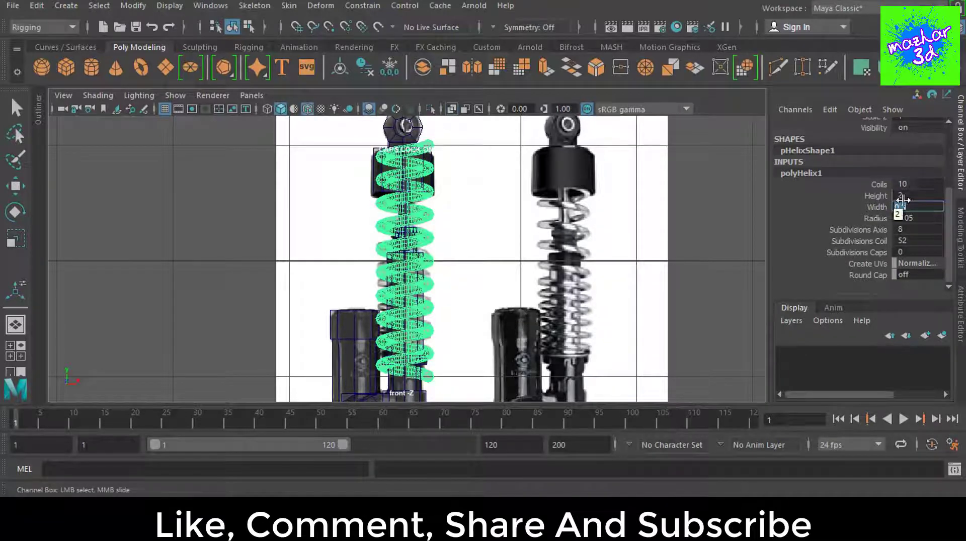
Step: Set the helix tube radius to 0.04 and its height to 1
left_click(926, 218)
type("04")
key("Return")
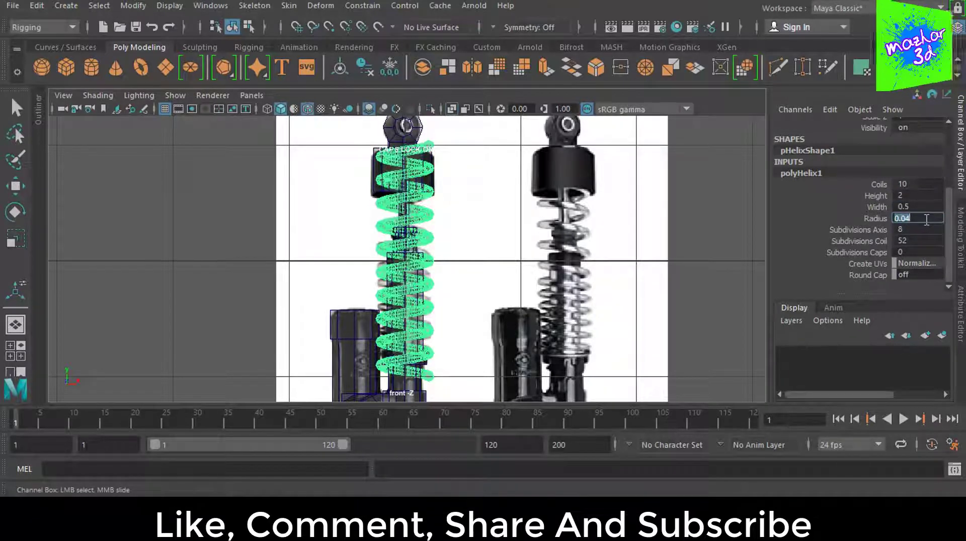
scroll(384, 260, "up", 2)
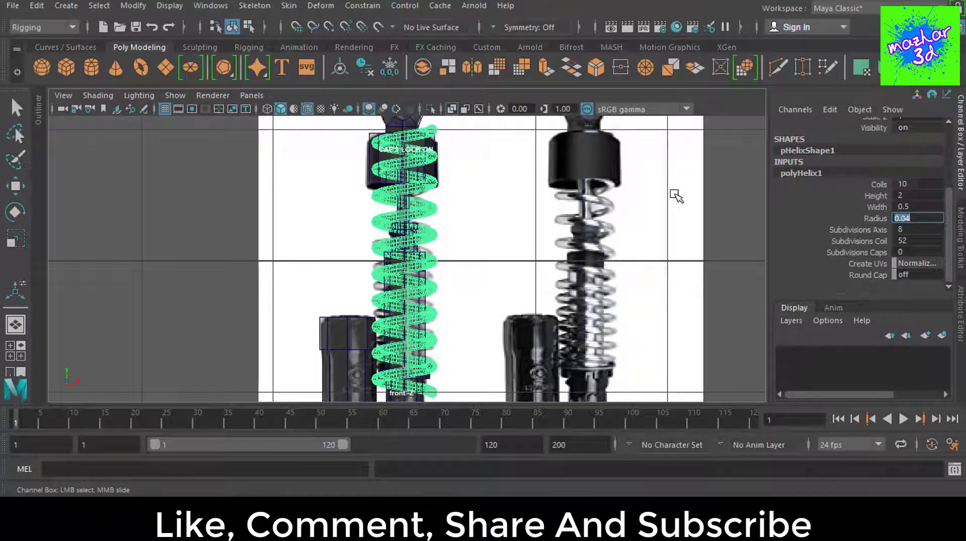
scroll(517, 244, "down", 4)
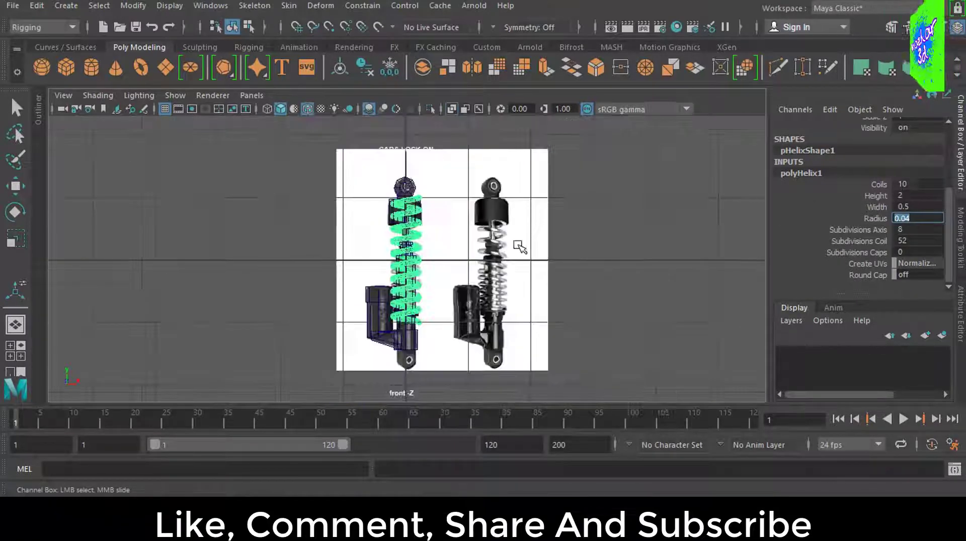
scroll(505, 272, "up", 3)
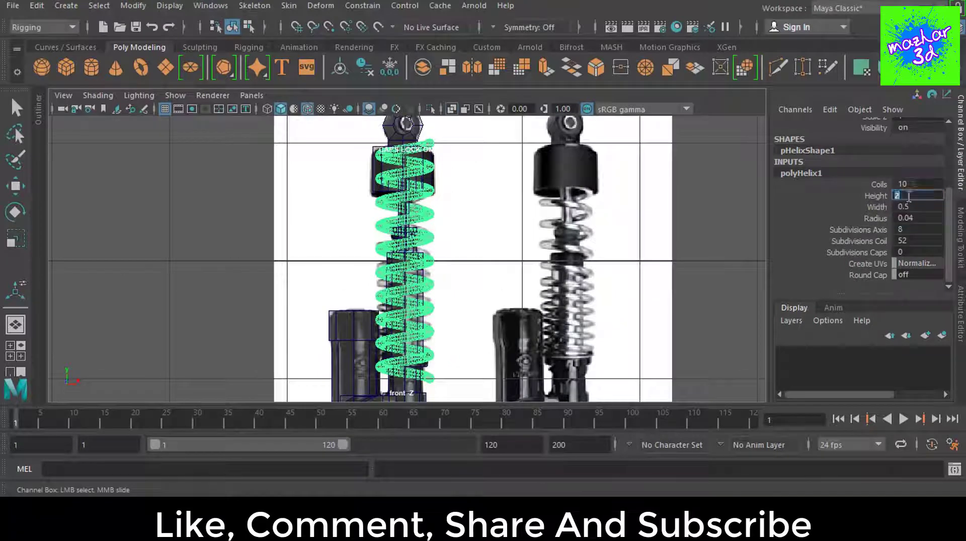
left_click(923, 196)
type("1")
key("Return")
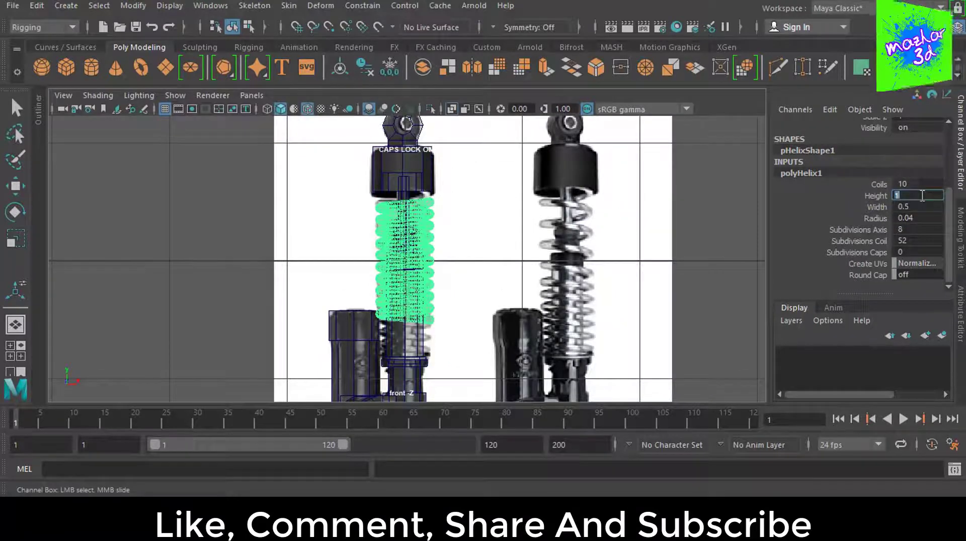
Step: Try stretching the helix taller with the Scale tool, then undo it
left_click(406, 251)
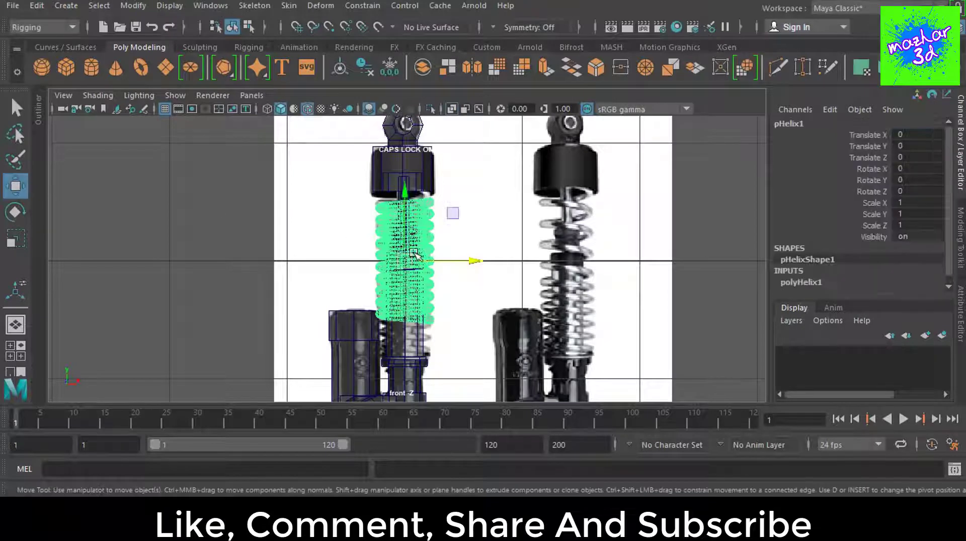
key("r")
left_click_drag(417, 214, 419, 189)
key("ctrl+z")
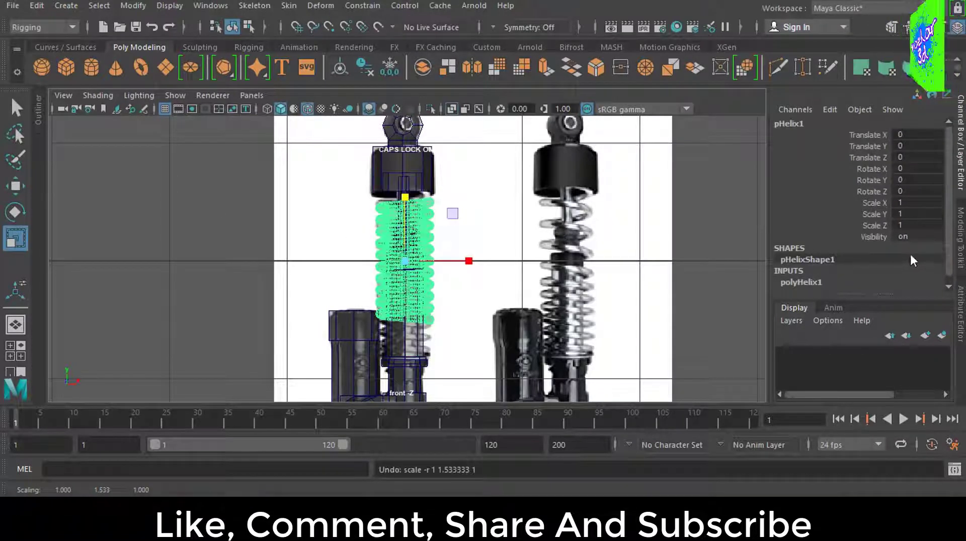
key("ctrl+z")
key("ctrl+z")
key("ctrl+z")
Step: Scale the helix in Y to span from the top cap to the lower body, checking in perspective
left_click(863, 280)
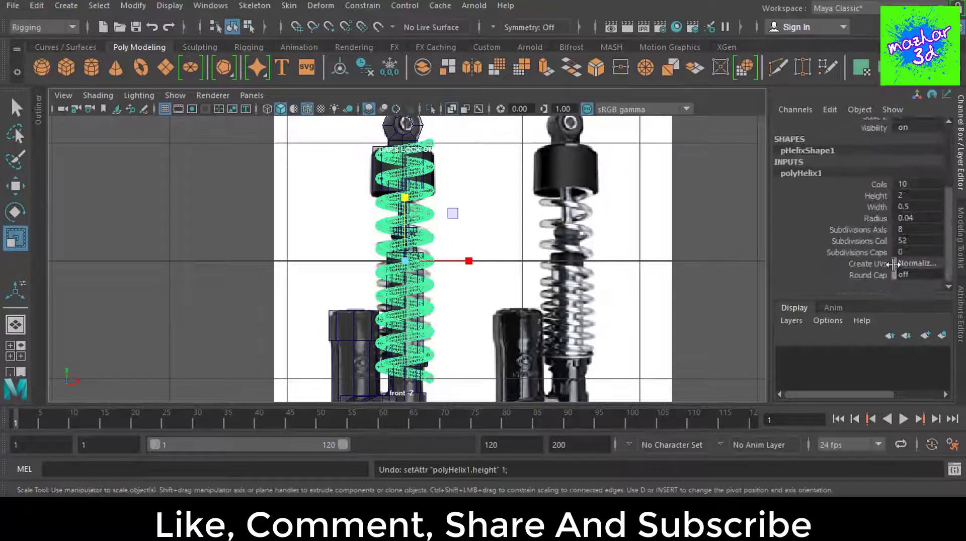
left_click_drag(406, 199, 692, 219)
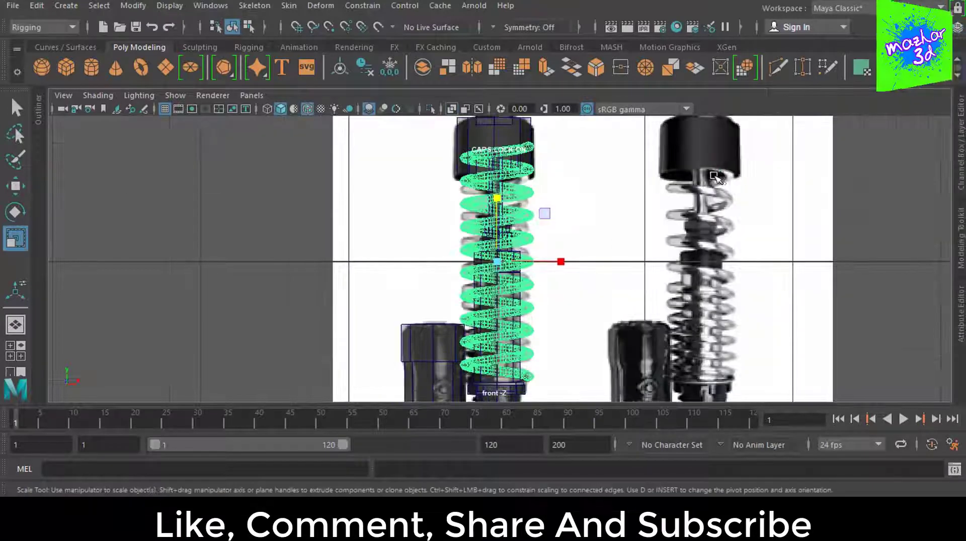
key("space")
key("space")
left_click_drag(640, 272, 598, 252, "alt")
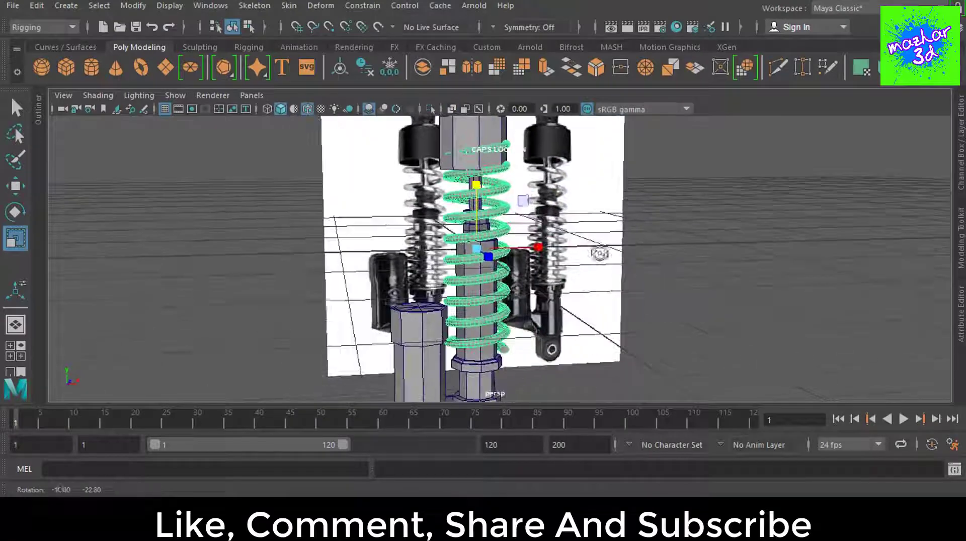
key("space")
key("space")
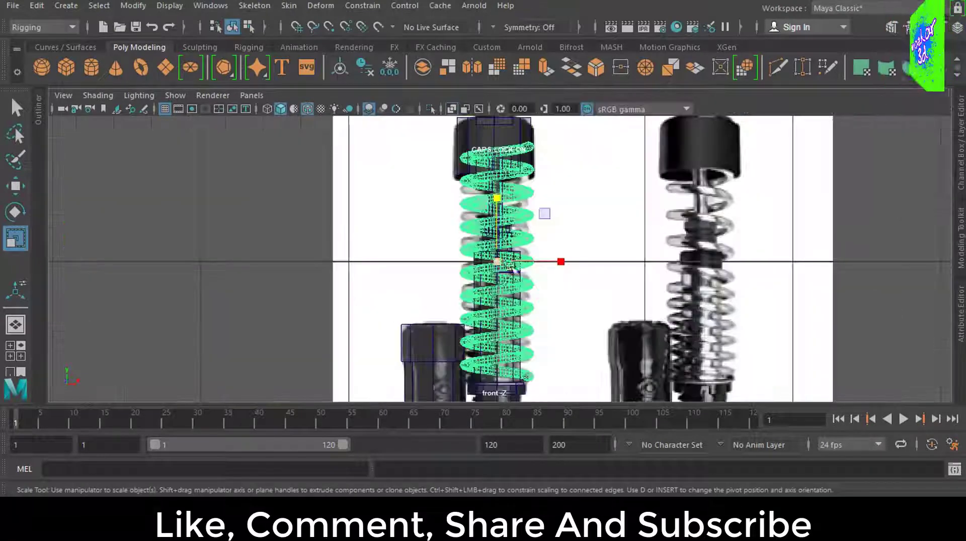
key("w")
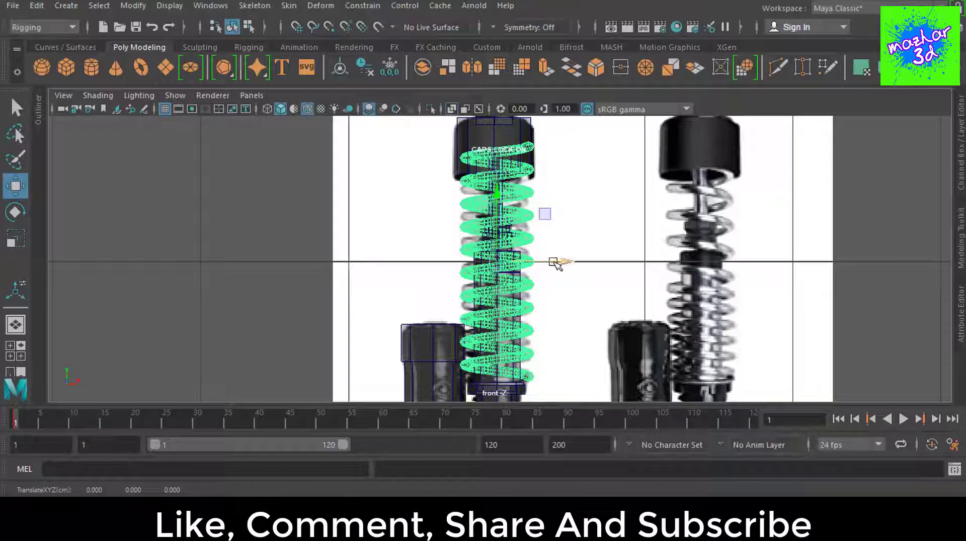
key("space")
key("space")
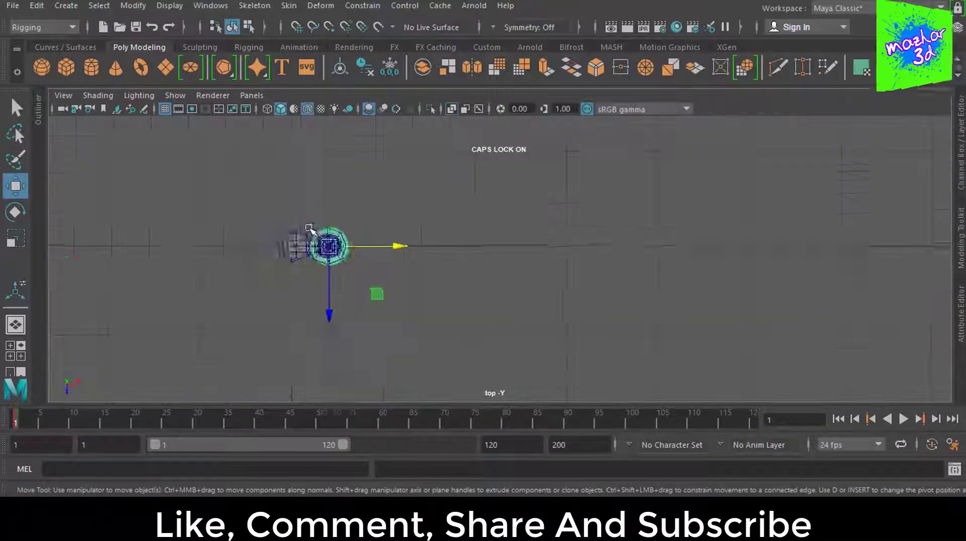
left_click_drag(377, 241, 344, 244)
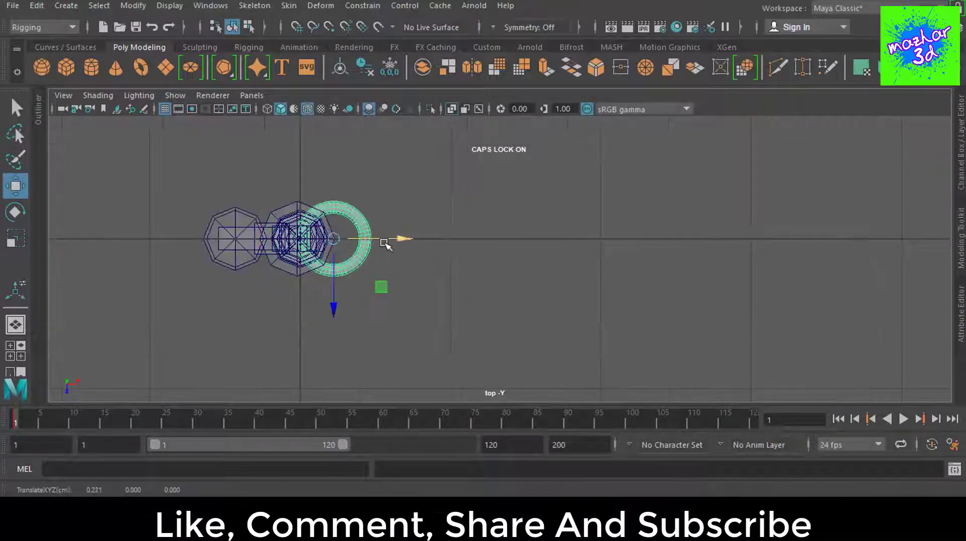
key("r")
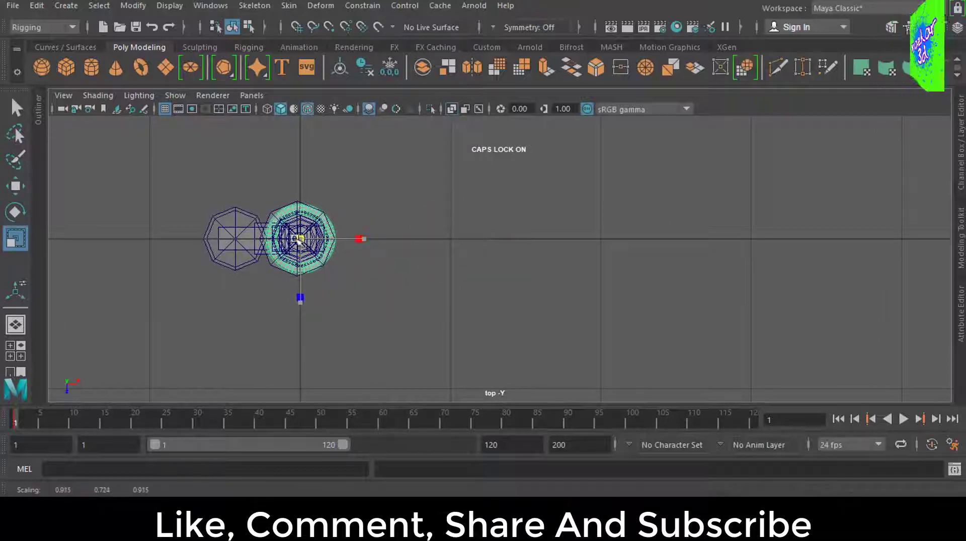
scroll(399, 244, "up", 2)
key("space")
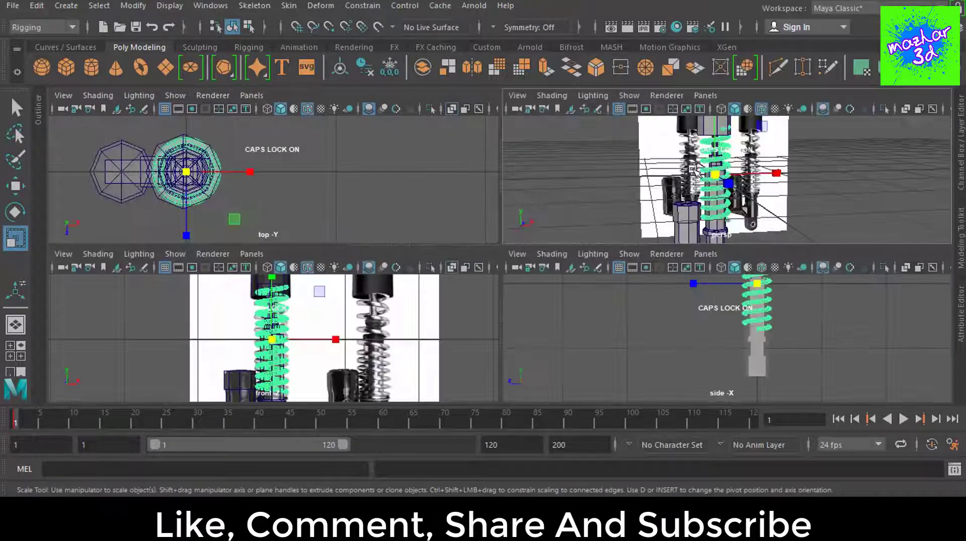
key("space")
left_click_drag(772, 267, 538, 240, "alt")
left_click(475, 215)
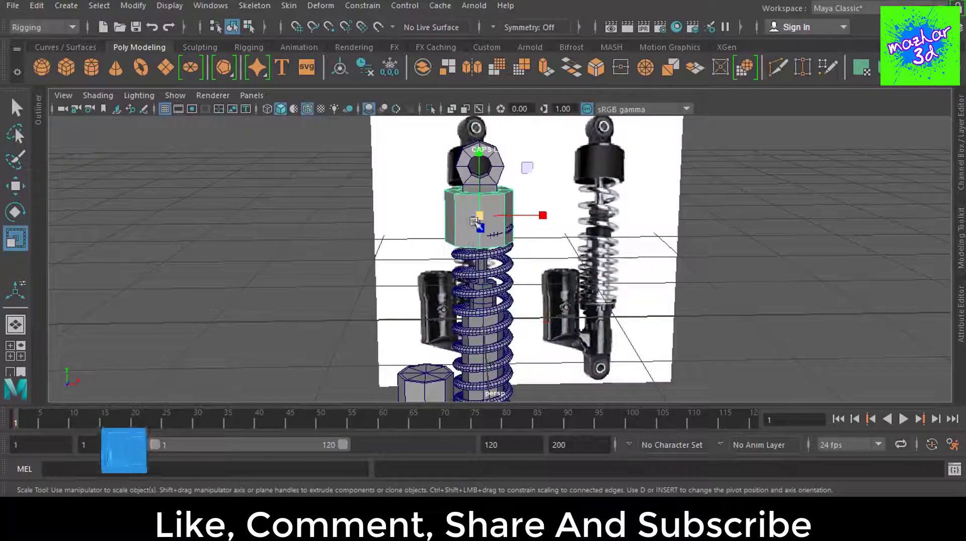
key("space")
key("space")
key("w")
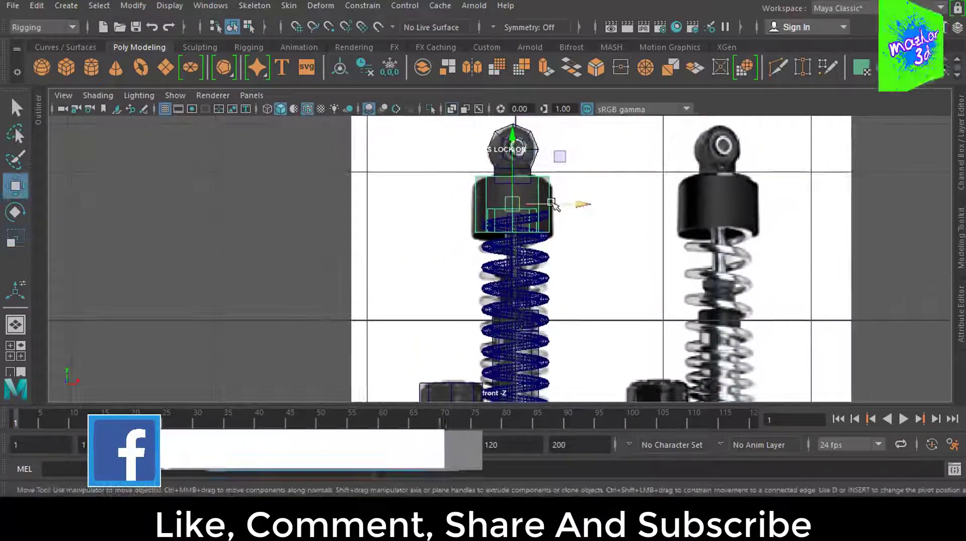
middle_click_drag(493, 168, 492, 224, "alt")
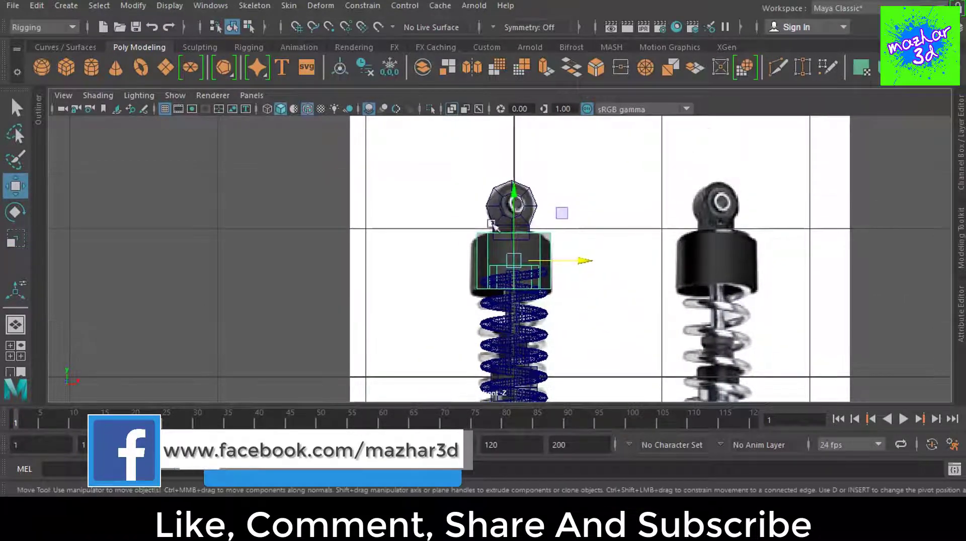
key("space")
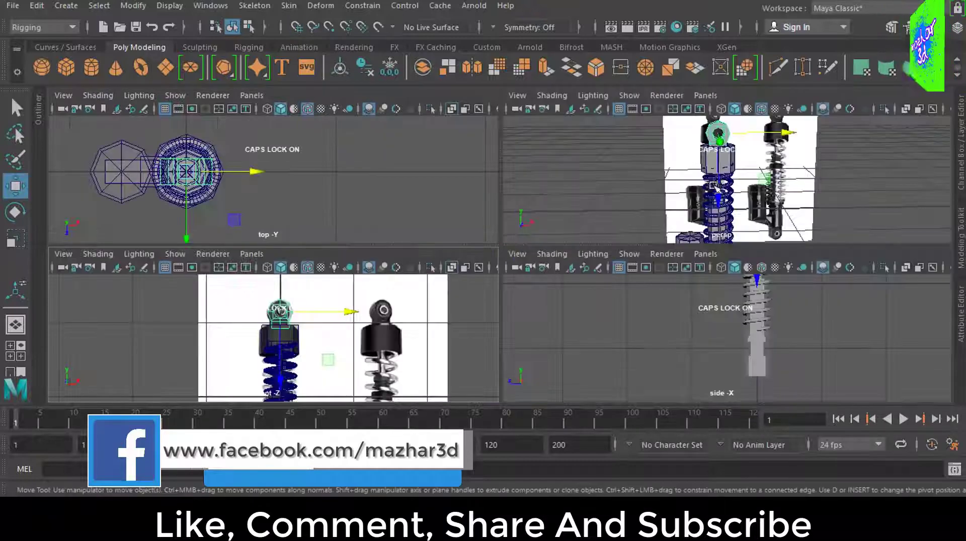
key("space")
mouse_move(696, 250)
left_mouse_down("alt")
mouse_move(617, 180)
mouse_move(618, 297)
left_mouse_up("alt")
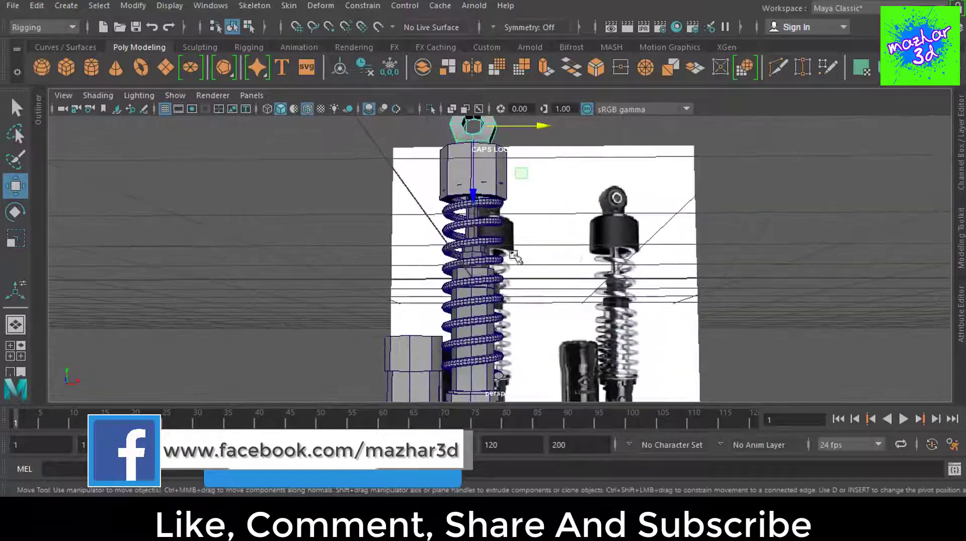
left_click(478, 216)
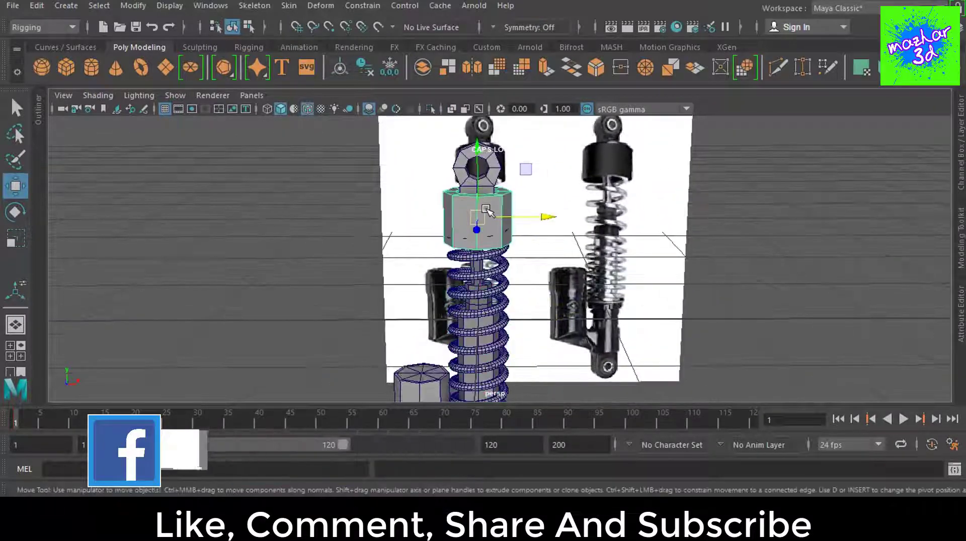
key("r")
left_click(686, 302)
mouse_move(685, 302)
left_mouse_down("alt")
mouse_move(705, 212)
mouse_move(596, 292)
mouse_move(627, 292)
left_mouse_up("alt")
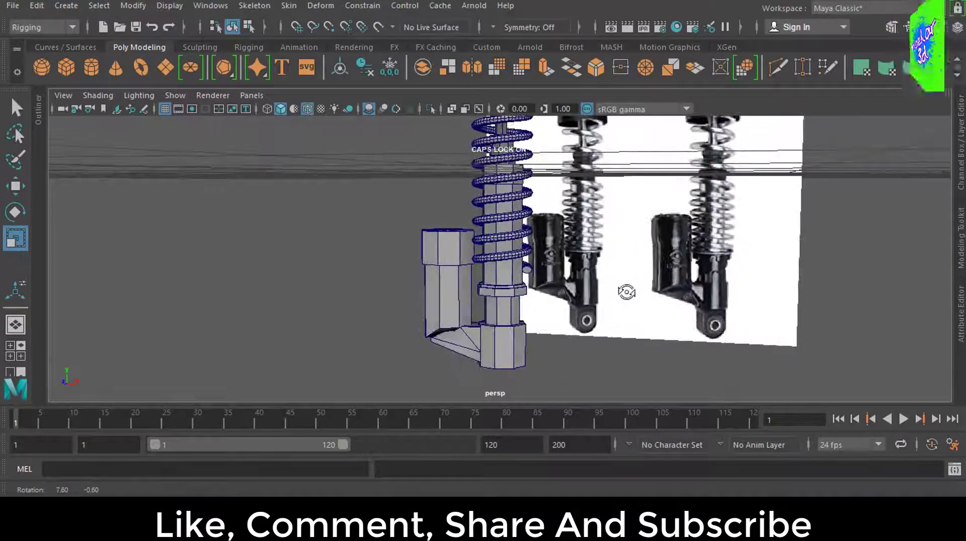
Step: Scale the spring shorter in Y and lower it slightly in the front view
key("space")
key("space")
left_click(523, 274)
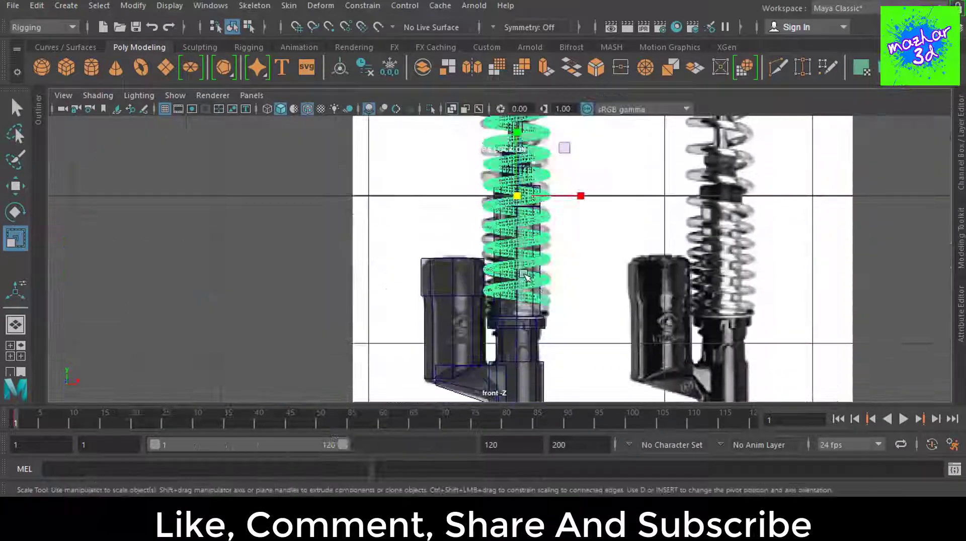
left_click_drag(517, 170, 521, 159)
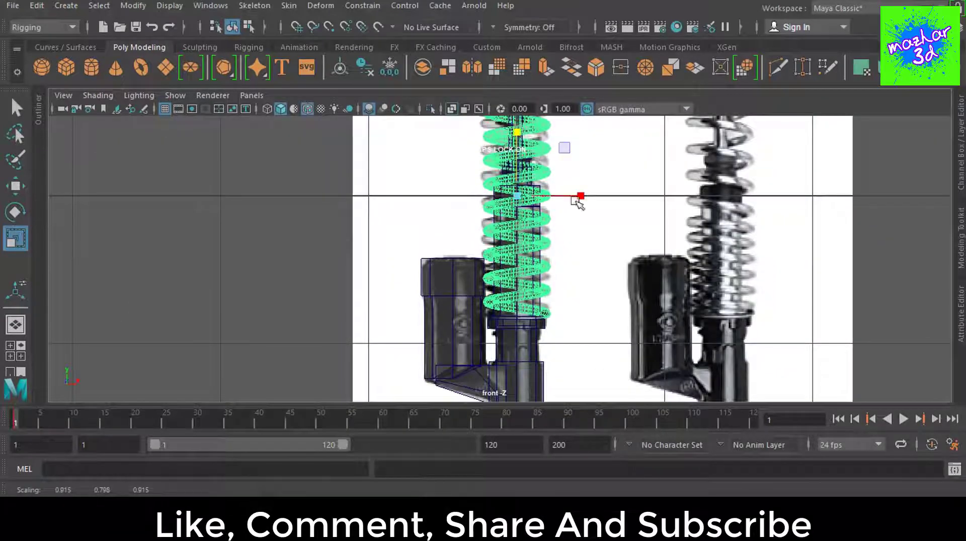
middle_click_drag(579, 202, 587, 295, "alt")
key("w")
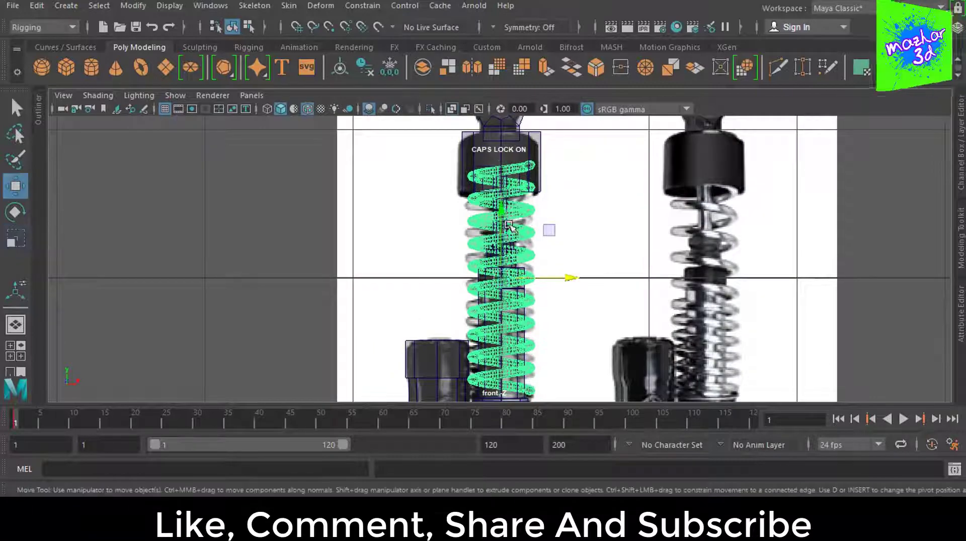
left_click_drag(507, 223, 503, 227)
Step: Orbit the perspective view to inspect the spring's fit, then return to the front view
key("space")
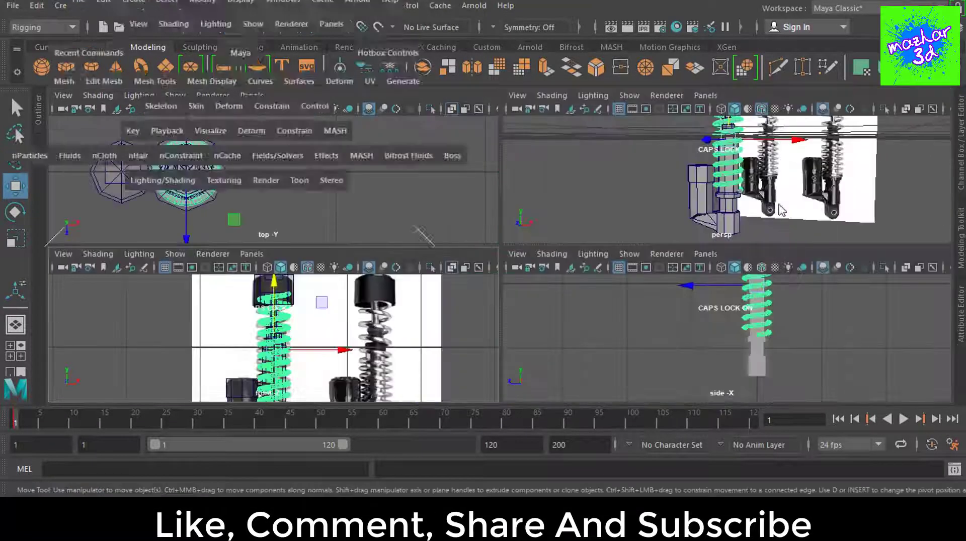
key("space")
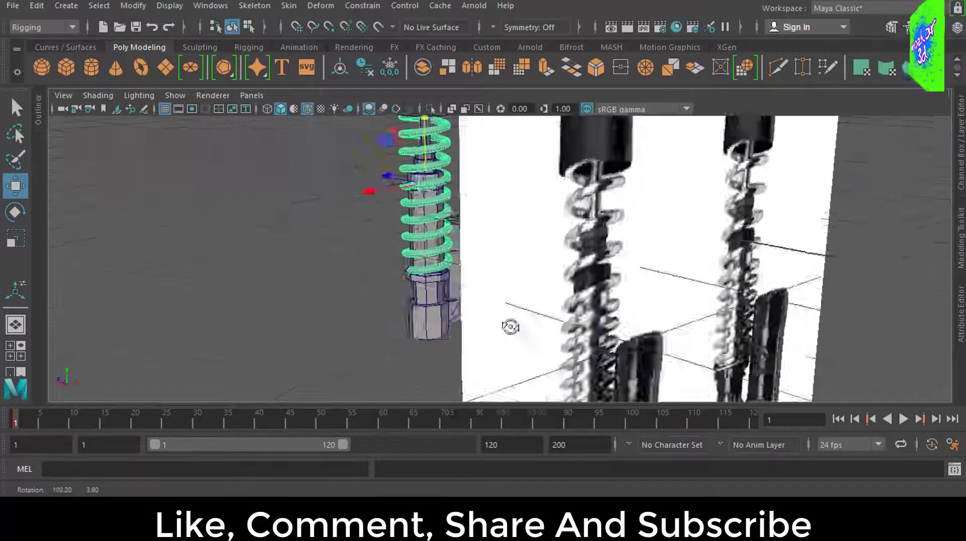
mouse_move(733, 324)
left_mouse_down("alt")
mouse_move(621, 367)
mouse_move(491, 373)
mouse_move(701, 357)
left_mouse_up("alt")
left_click(621, 367)
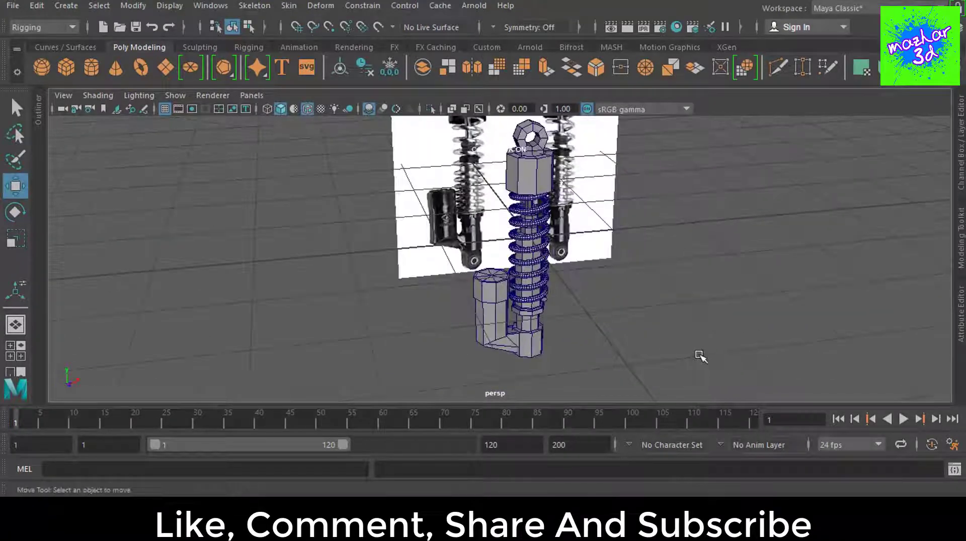
mouse_move(677, 293)
left_mouse_down("alt")
mouse_move(641, 280)
mouse_move(628, 336)
left_mouse_up("alt")
key("space")
key("space")
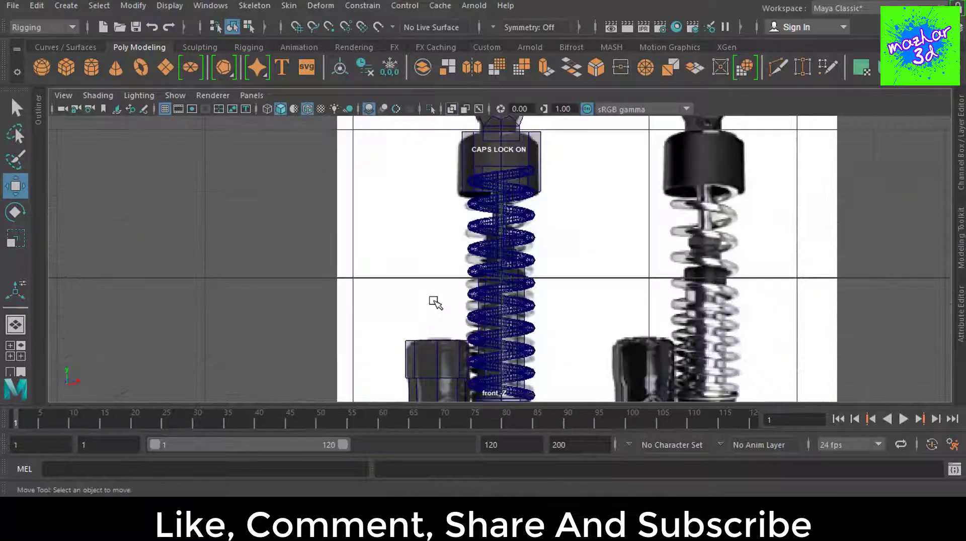
scroll(869, 281, "down", 3)
scroll(869, 281, "up", 2)
scroll(783, 261, "down", 3)
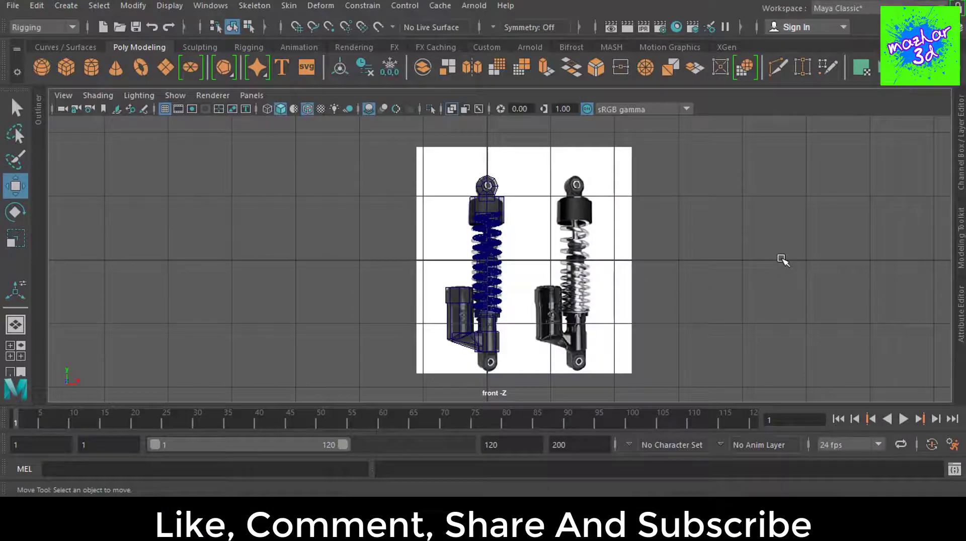
Step: Move the octagonal eye ring down to the lower mounting hole
left_click(510, 190)
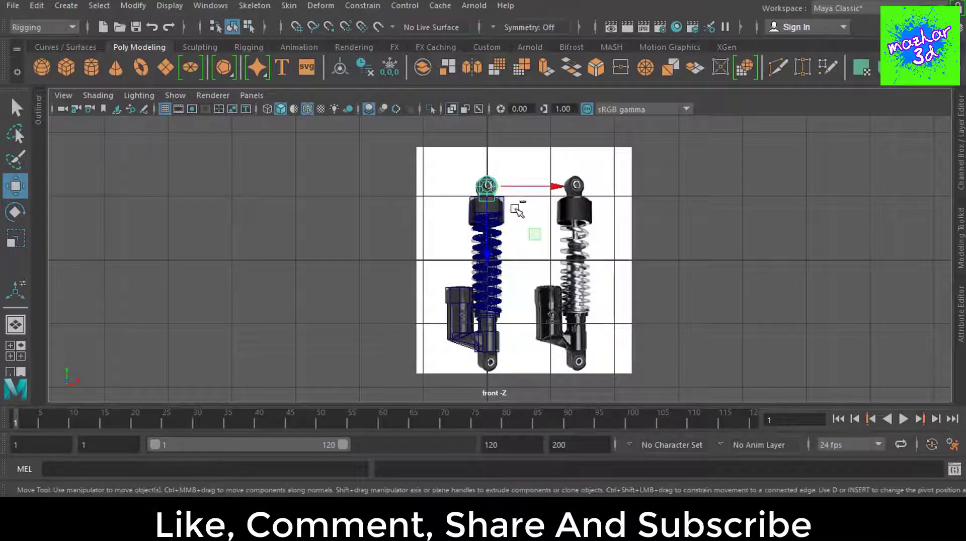
scroll(502, 309, "up", 5)
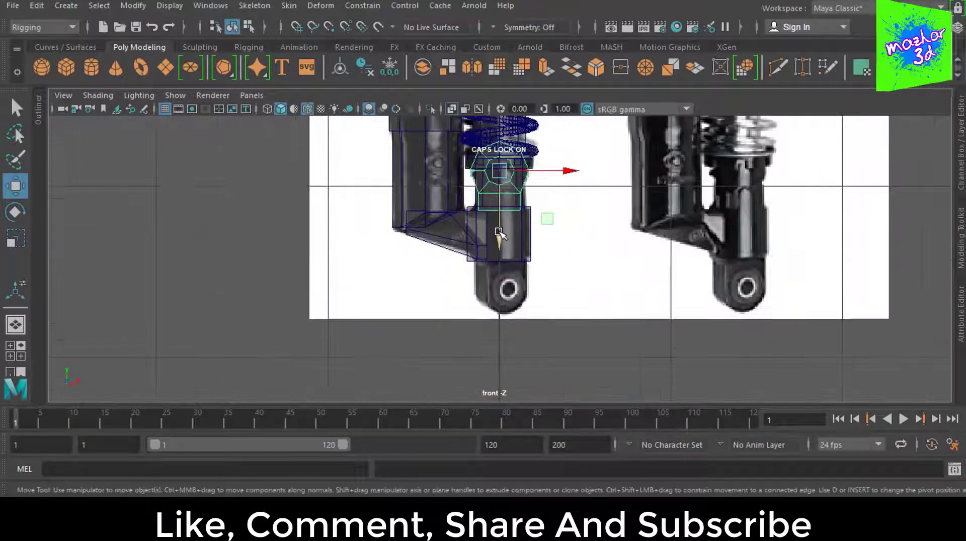
key("e")
key("ctrl+z")
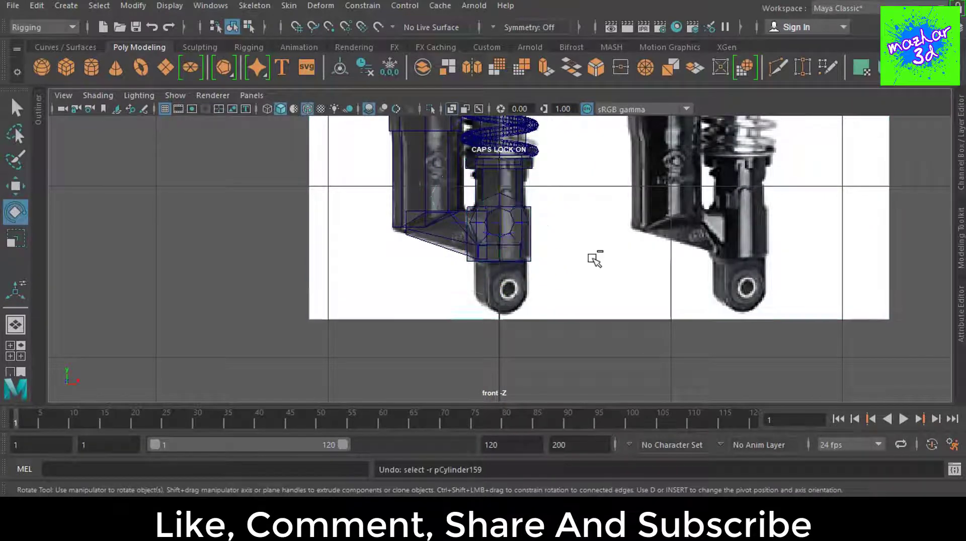
key("ctrl+z")
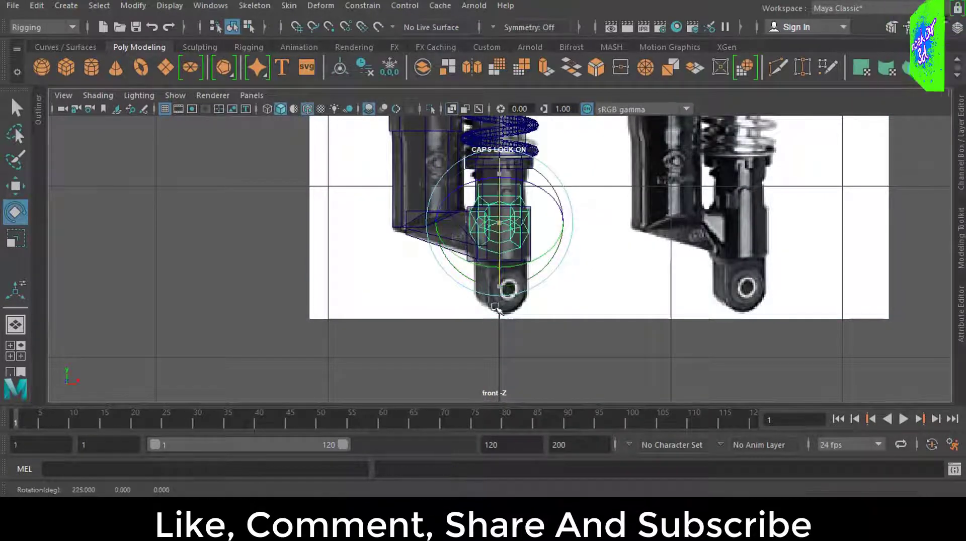
key("w")
left_click_drag(501, 191, 511, 256)
scroll(512, 272, "up", 3)
scroll(512, 273, "up", 2)
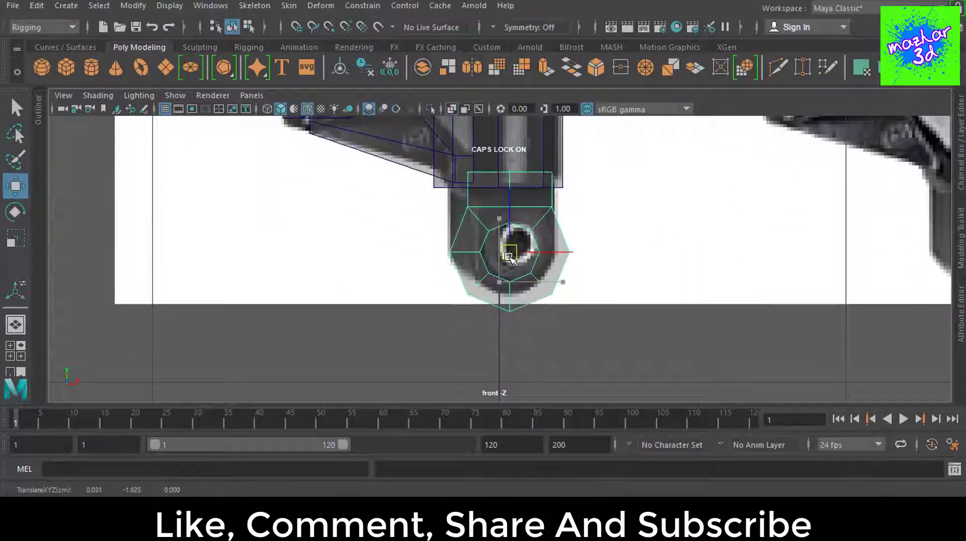
middle_click_drag(510, 257, 525, 320, "alt")
Step: Raise and widen the eye mount's top vertex row and scale its middle vertices horizontally
key("F11")
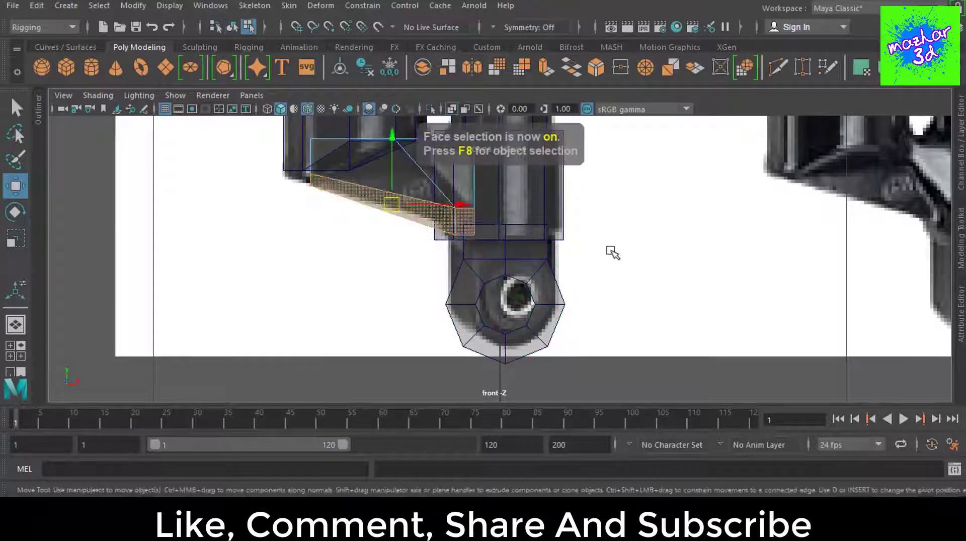
key("q")
key("Caps_Lock")
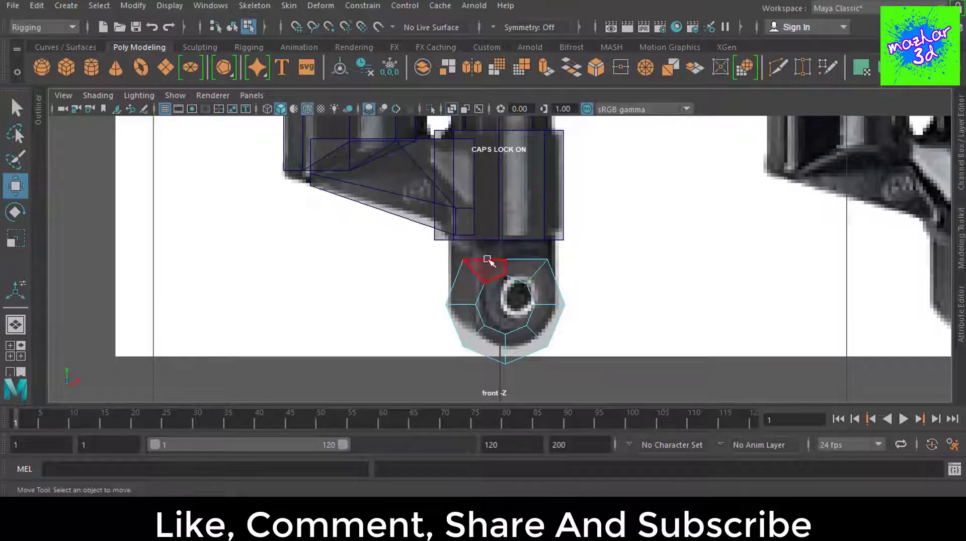
key("F9")
left_click_drag(578, 267, 450, 254)
left_click_drag(505, 241, 500, 213)
key("r")
left_click_drag(551, 233, 571, 232)
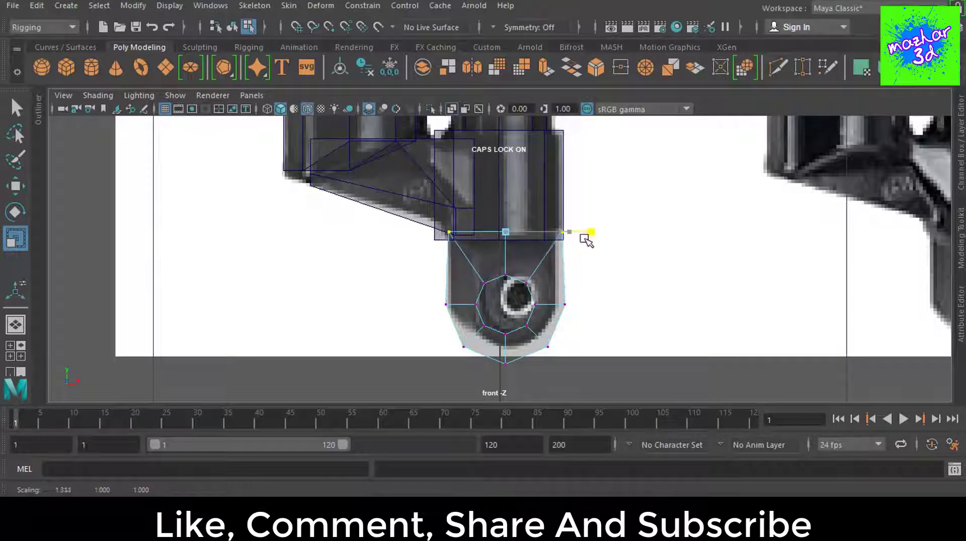
left_click(563, 268)
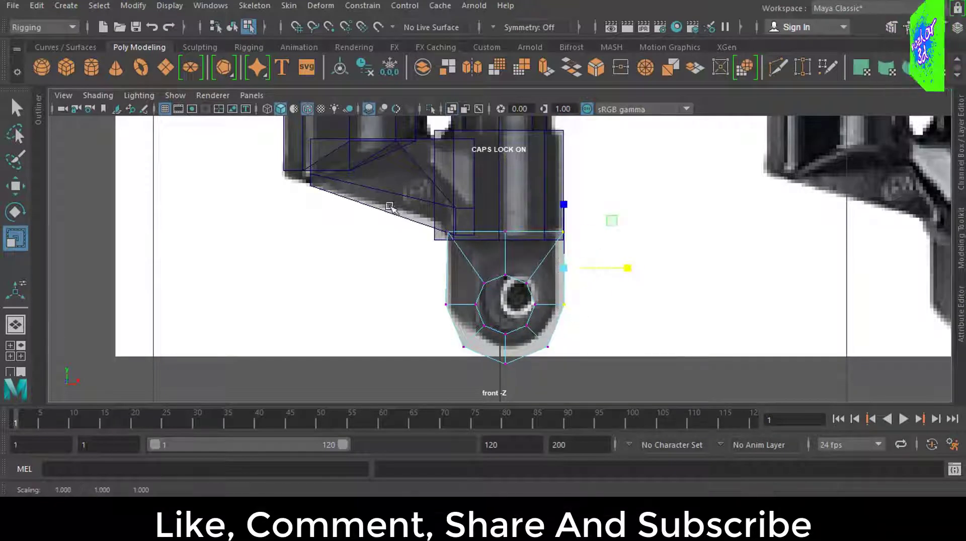
left_click(447, 268, "shift")
left_click_drag(569, 268, 340, 267)
key("w")
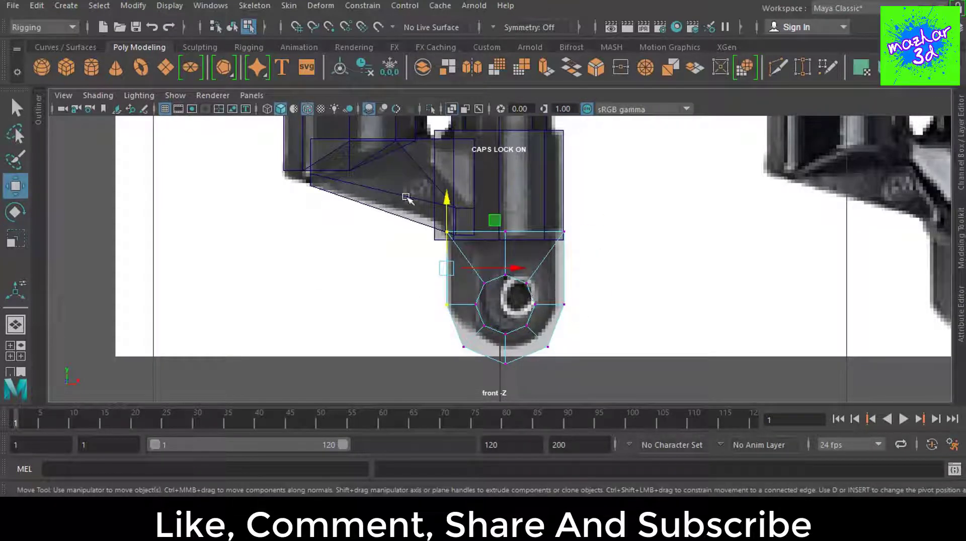
left_click(617, 304)
Step: Undo the last vertex change and orbit the perspective view around the lower mount
key("ctrl+z")
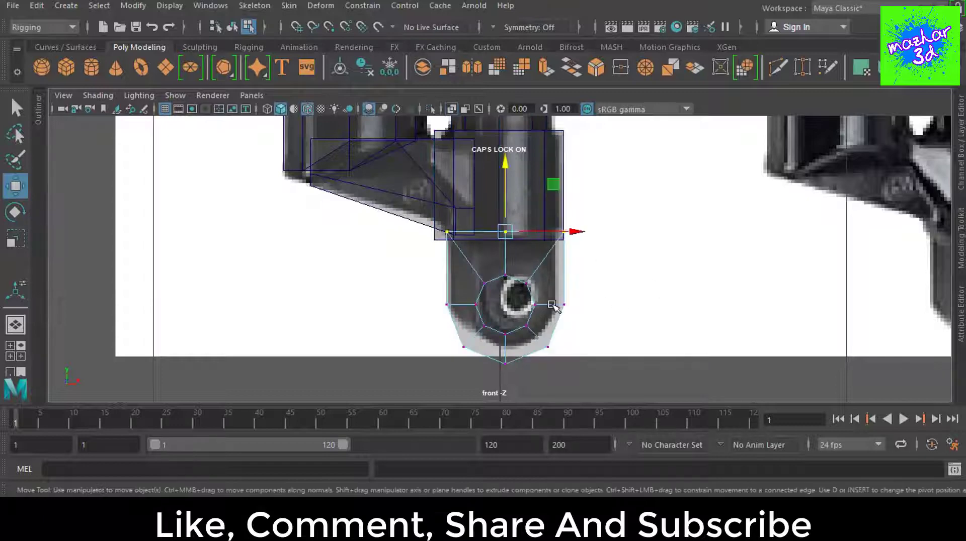
key("F8")
key("r")
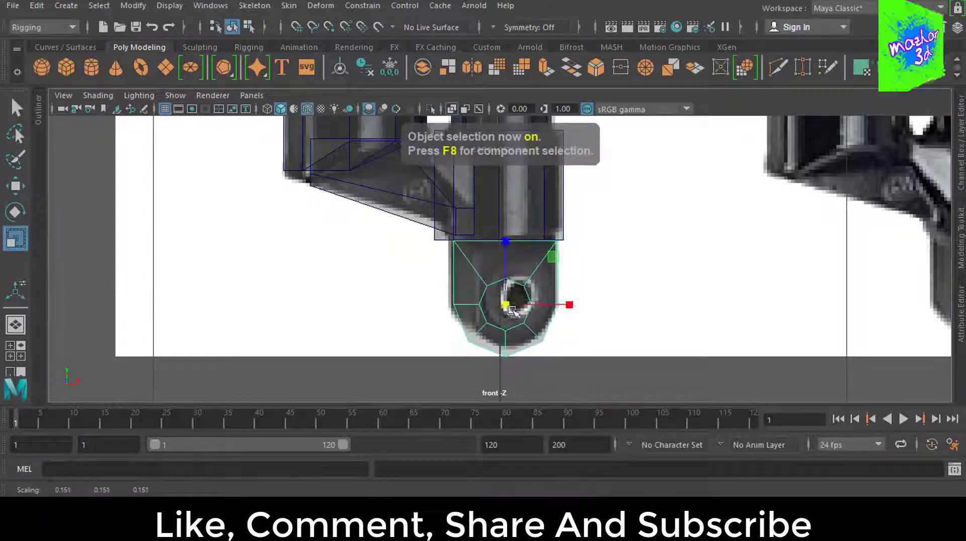
key("w")
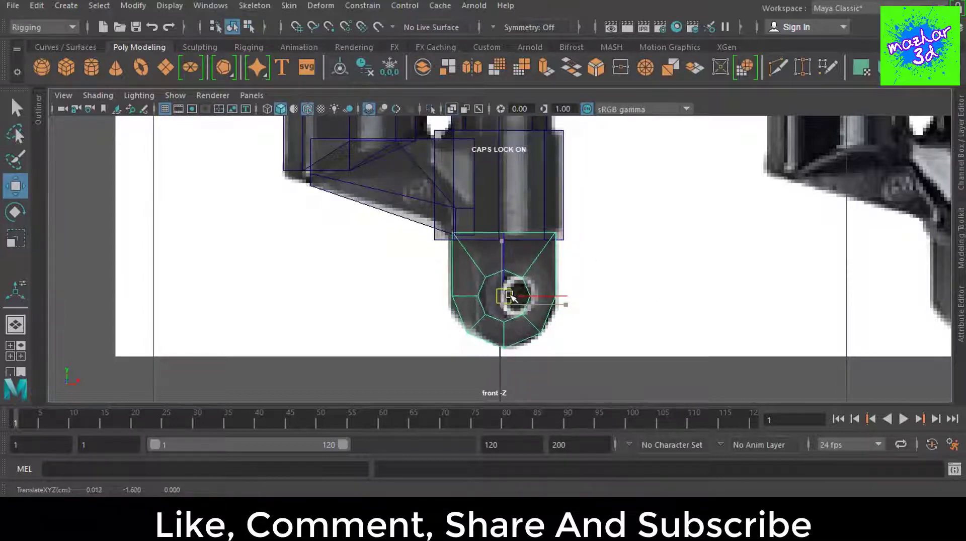
key("F9")
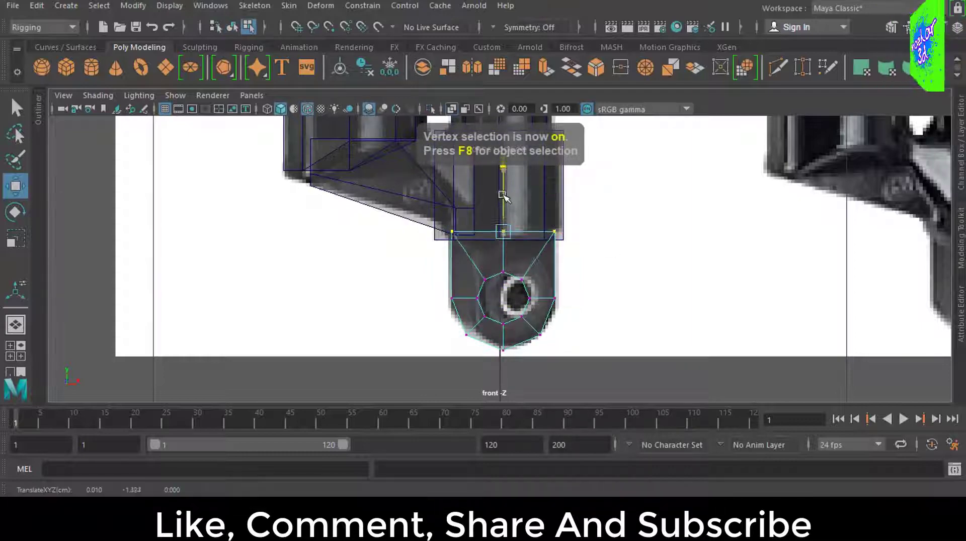
key("space")
key("space")
mouse_move(799, 125)
left_mouse_down("alt")
mouse_move(623, 270)
mouse_move(503, 275)
left_mouse_up("alt")
scroll(535, 281, "up", 5)
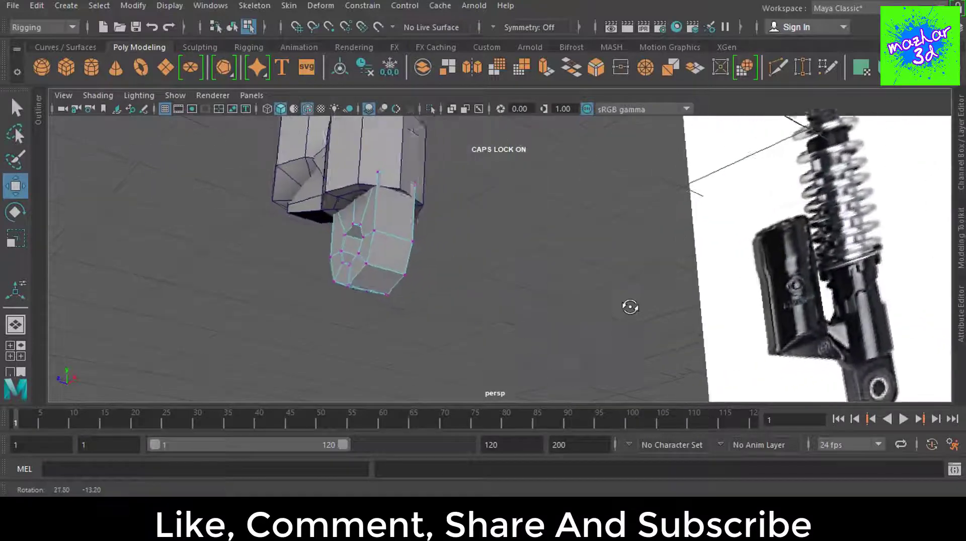
Step: Widen the lower body cylinder slightly and lower it to match the reference
key("space")
key("space")
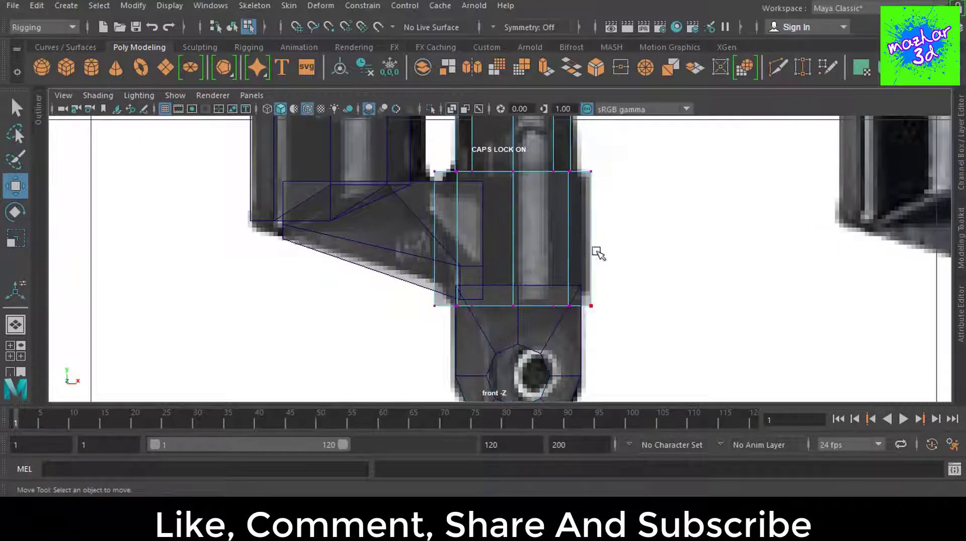
scroll(669, 332, "down", 5)
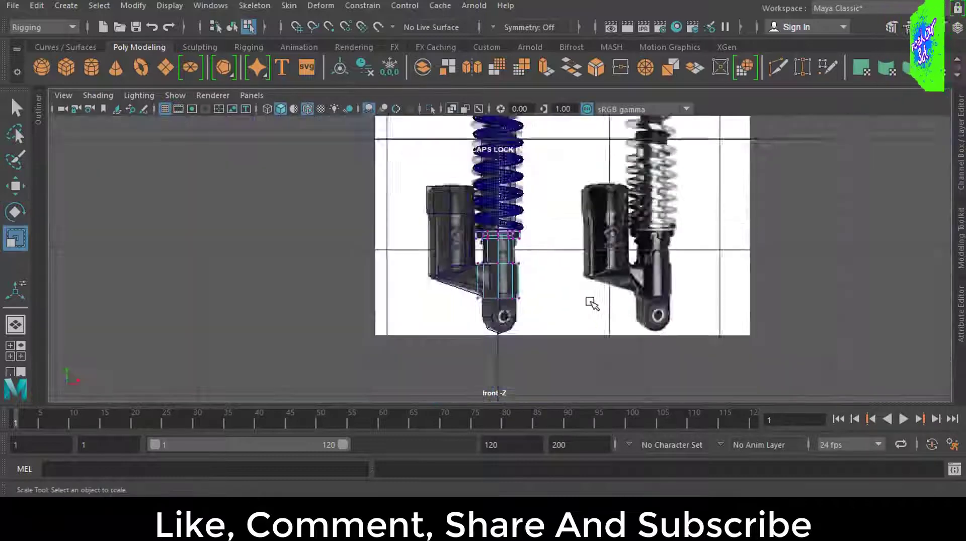
scroll(594, 302, "up", 3)
key("F8")
left_click_drag(502, 232, 503, 233)
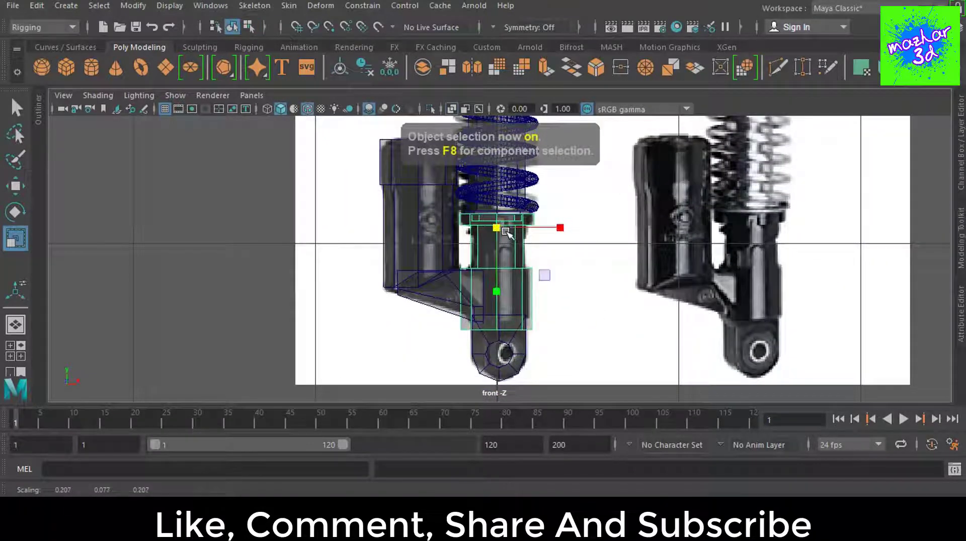
scroll(552, 315, "up", 2)
scroll(504, 246, "up", 2)
key("w")
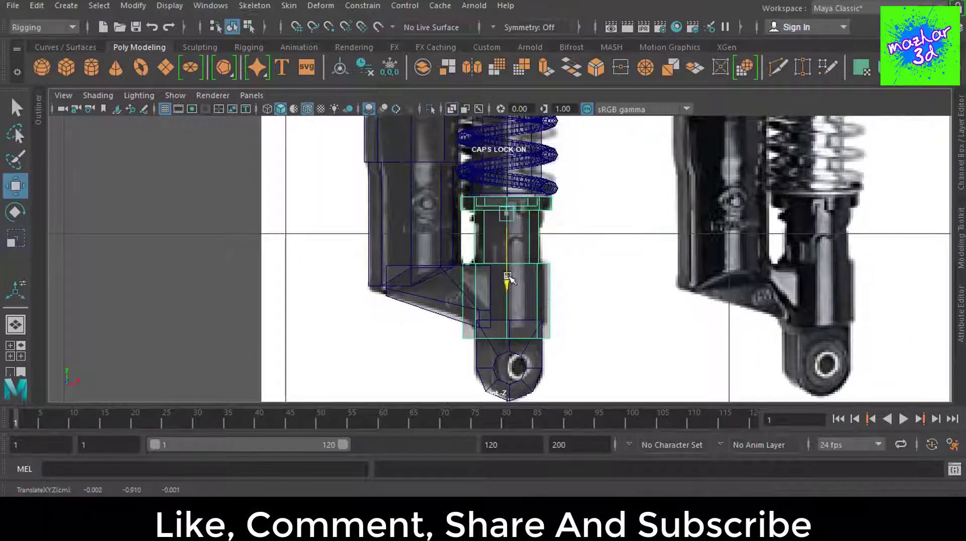
left_click_drag(509, 274, 512, 282)
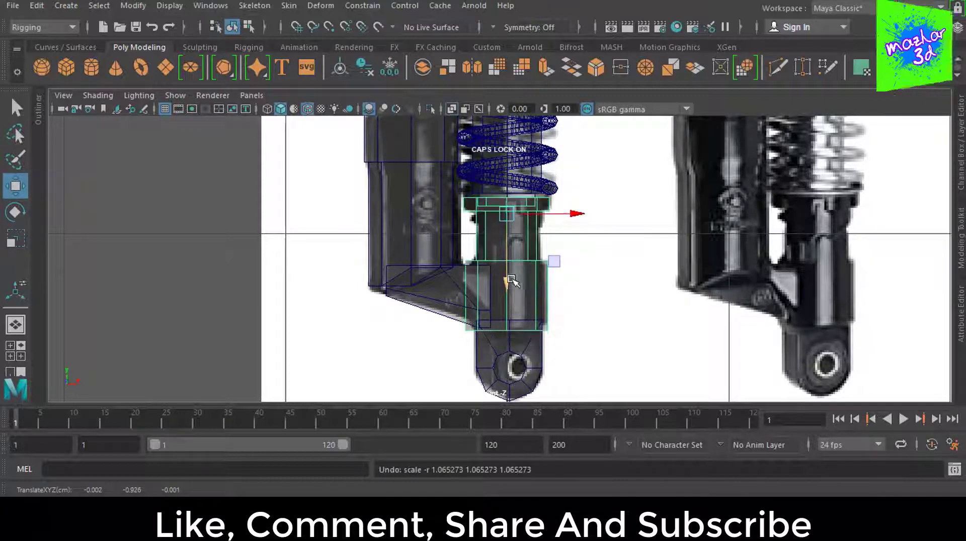
Step: Narrow the eye mount so its top seats against the body, then inspect in perspective
scroll(511, 277, "up", 1)
scroll(564, 316, "up", 2)
middle_click_drag(564, 315, 571, 319, "alt")
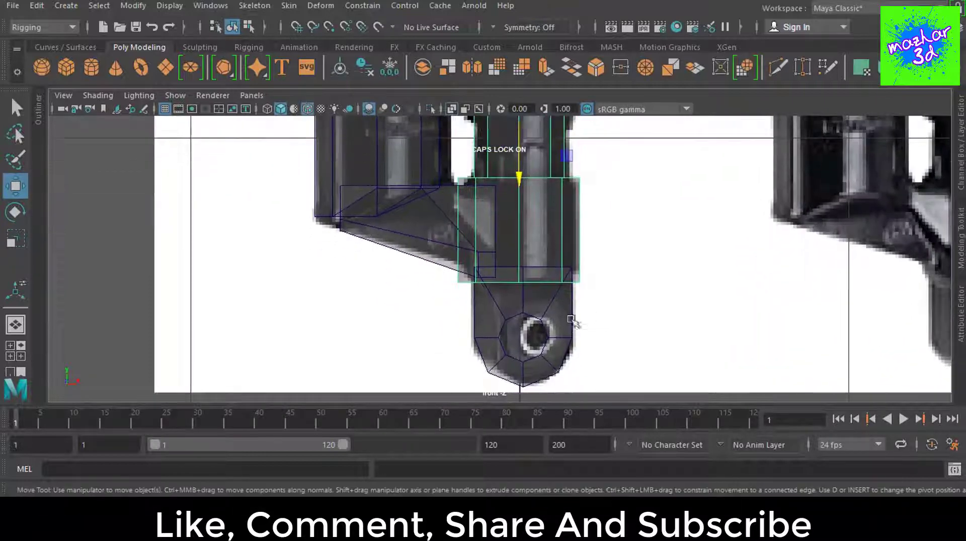
left_click_drag(534, 328, 529, 332)
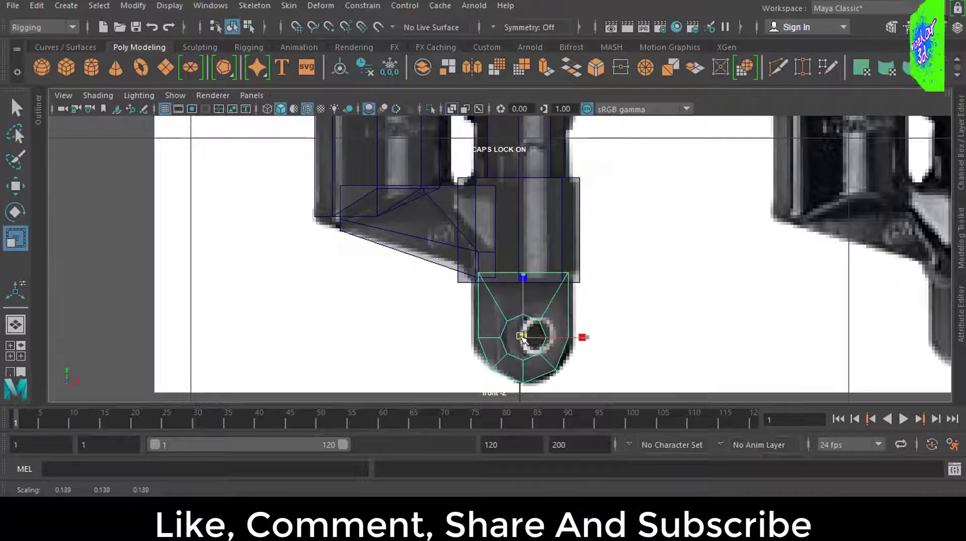
key("space")
key("space")
mouse_move(654, 241)
left_mouse_down("alt")
mouse_move(572, 281)
mouse_move(746, 367)
mouse_move(612, 325)
mouse_move(558, 340)
left_mouse_up("alt")
key("space")
key("space")
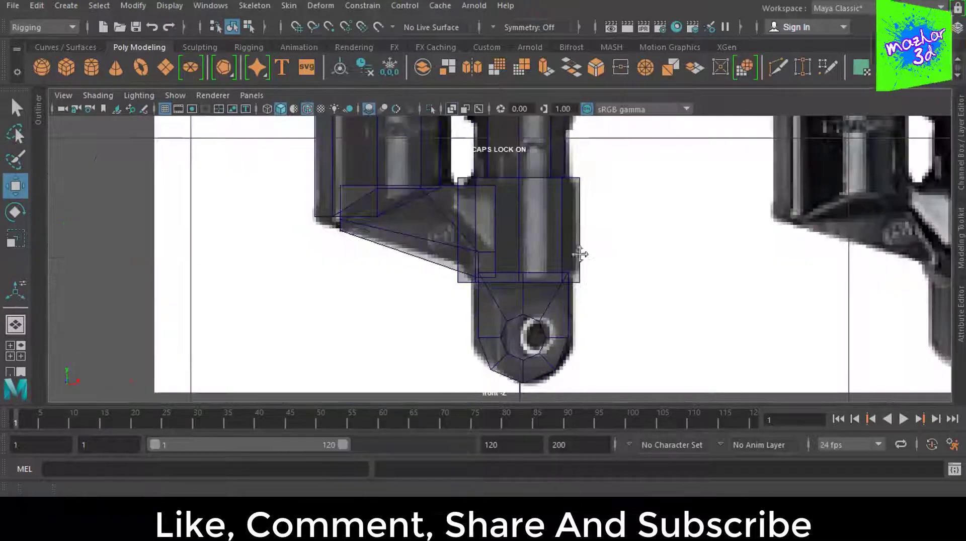
mouse_move(578, 254)
middle_mouse_down("alt")
mouse_move(550, 253)
mouse_move(596, 293)
middle_mouse_up("alt")
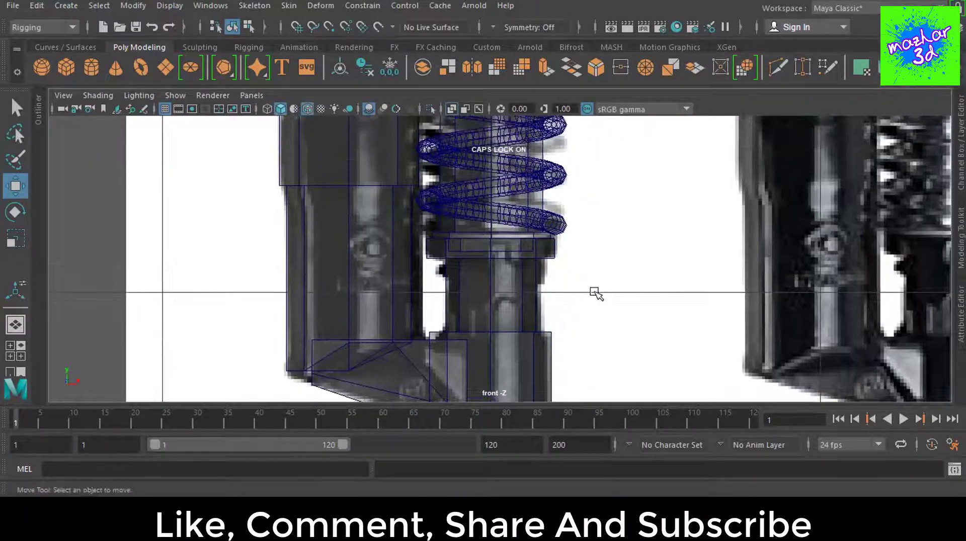
Step: Select the spring seat plate and inspect it in the perspective view
left_click(522, 253)
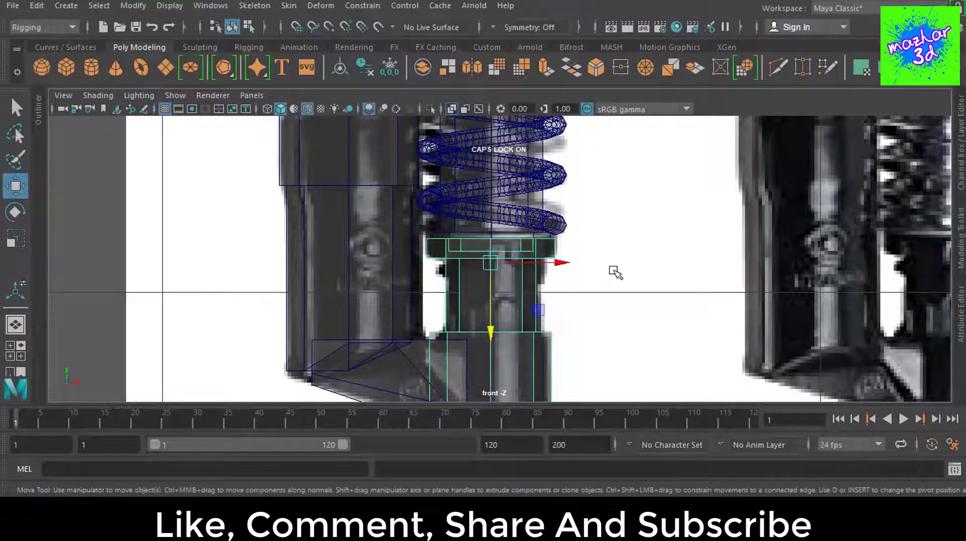
left_click(491, 234)
scroll(495, 248, "up", 3)
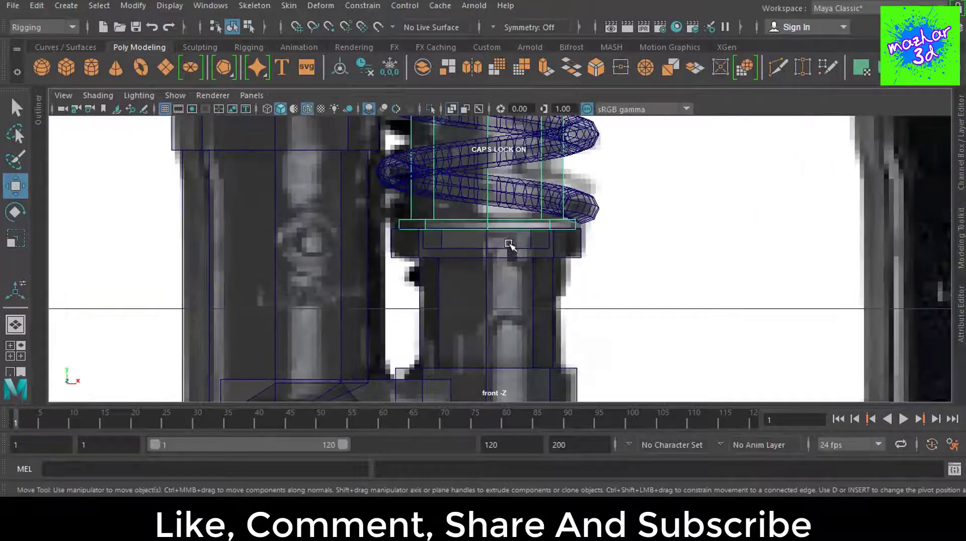
scroll(510, 252, "up", 2)
key("space")
key("space")
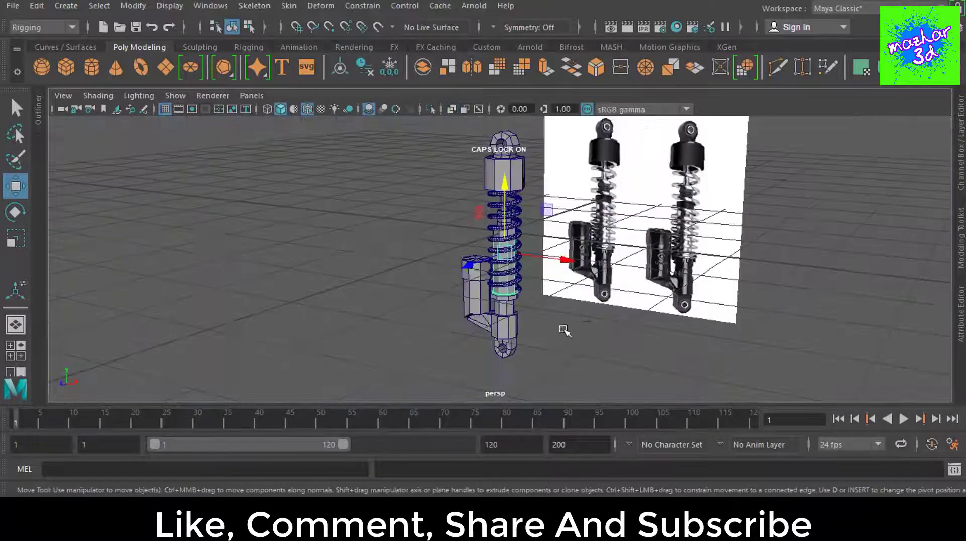
scroll(559, 328, "up", 3)
scroll(576, 311, "up", 2)
scroll(576, 310, "up", 2)
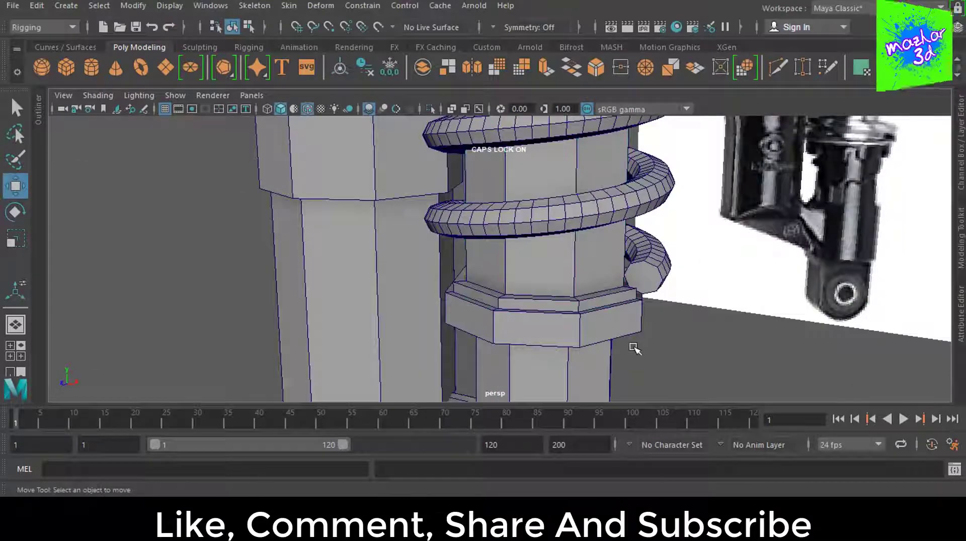
key("space")
key("space")
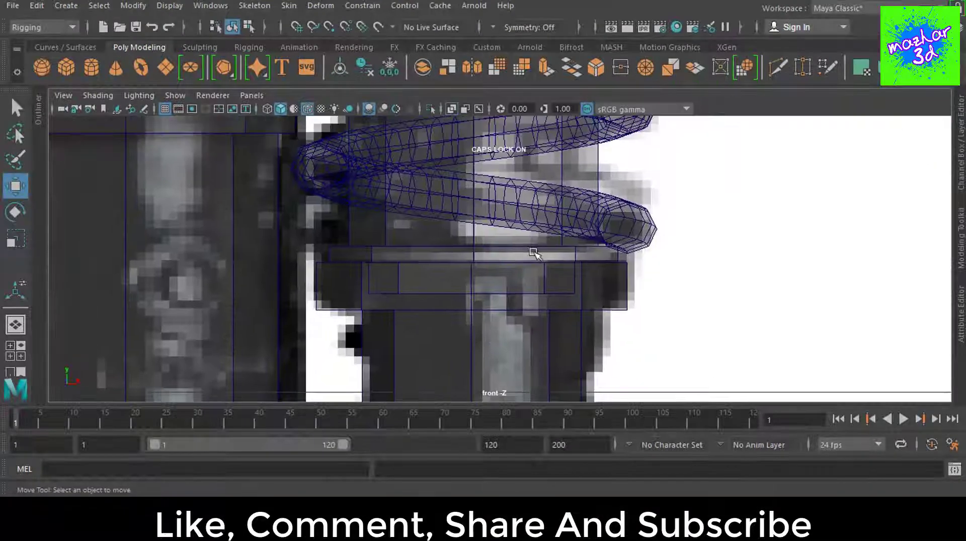
left_click(583, 281)
Step: Select the seat plate's vertices and scale them to sit just under the spring
key("F8")
left_click_drag(629, 299, 300, 224)
left_click_drag(473, 219, 469, 217)
key("Caps_Lock")
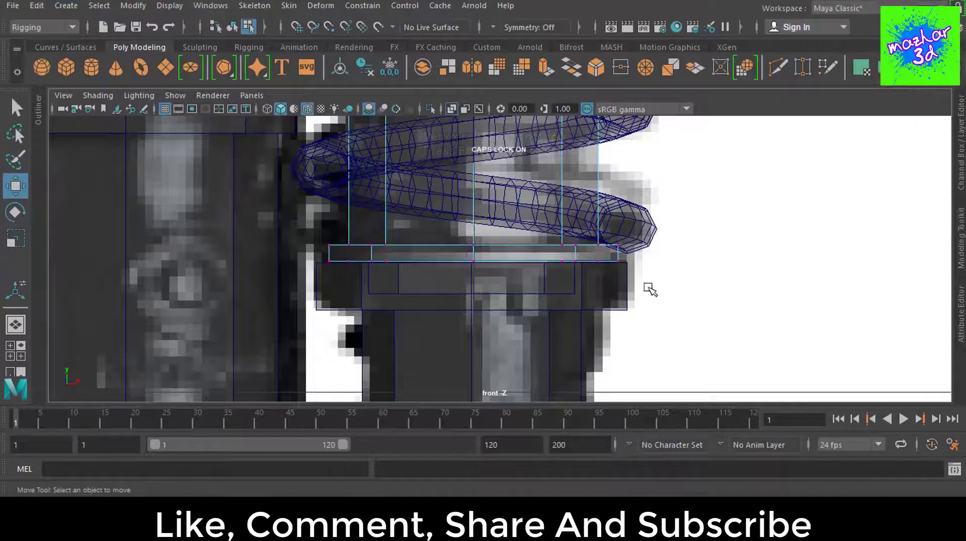
key("ctrl+z")
left_click_drag(287, 269, 636, 239)
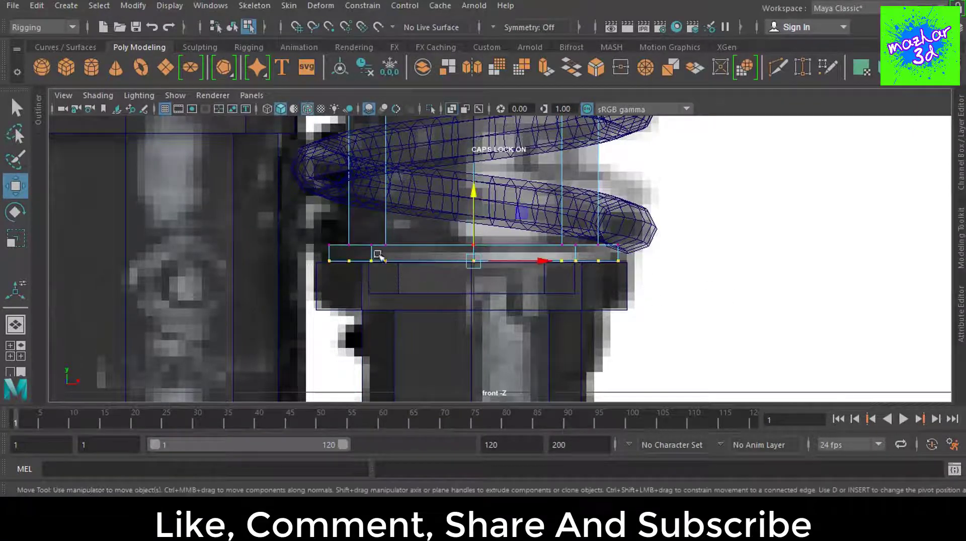
key("r")
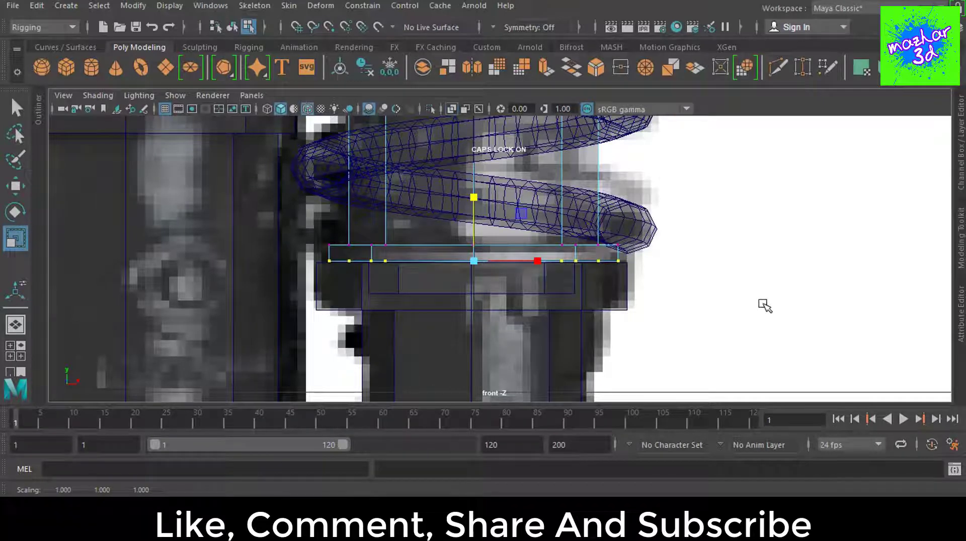
key("space")
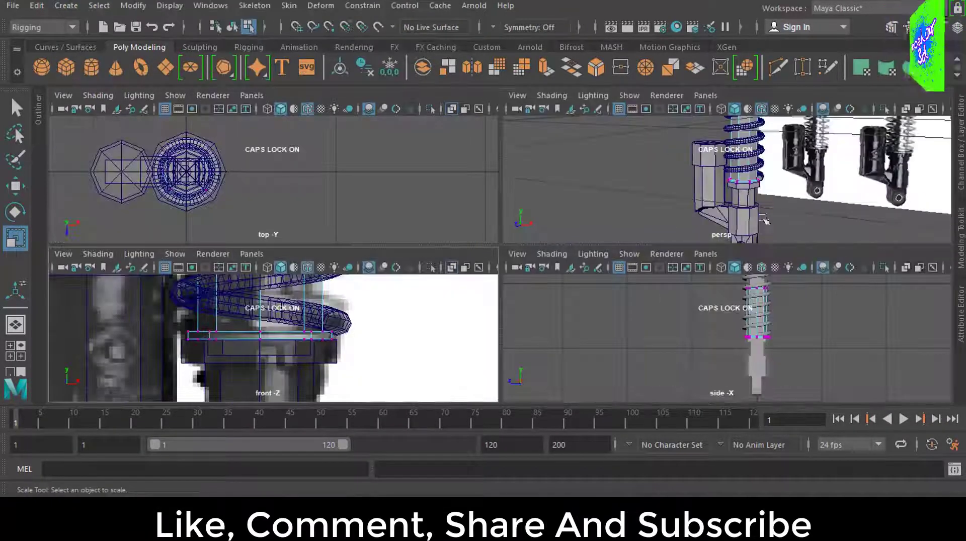
key("space")
scroll(628, 306, "up", 2)
Step: Select the hex cap's bottom edge loop and move it to match the reference, orbiting to check
scroll(641, 323, "up", 2)
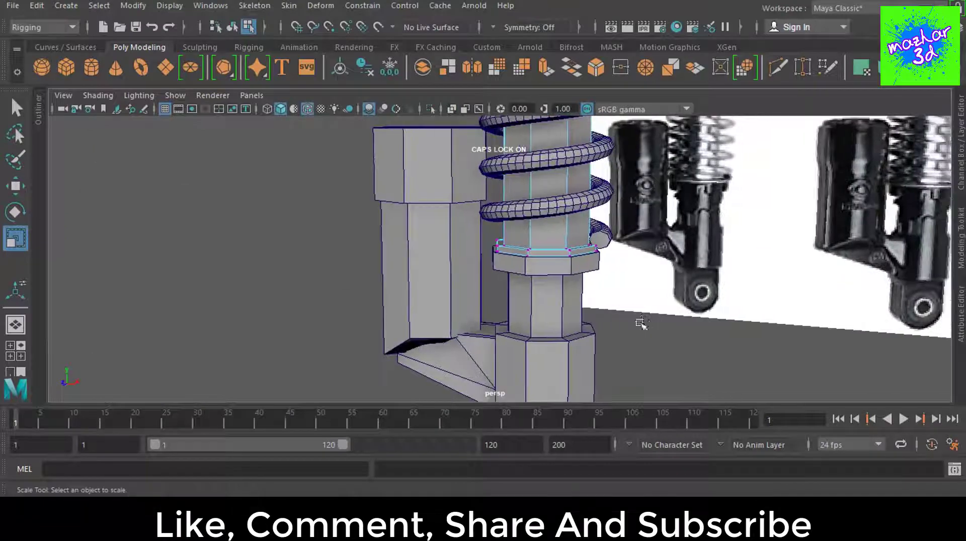
scroll(623, 310, "down", 5)
left_click_drag(634, 355, 658, 362, "alt")
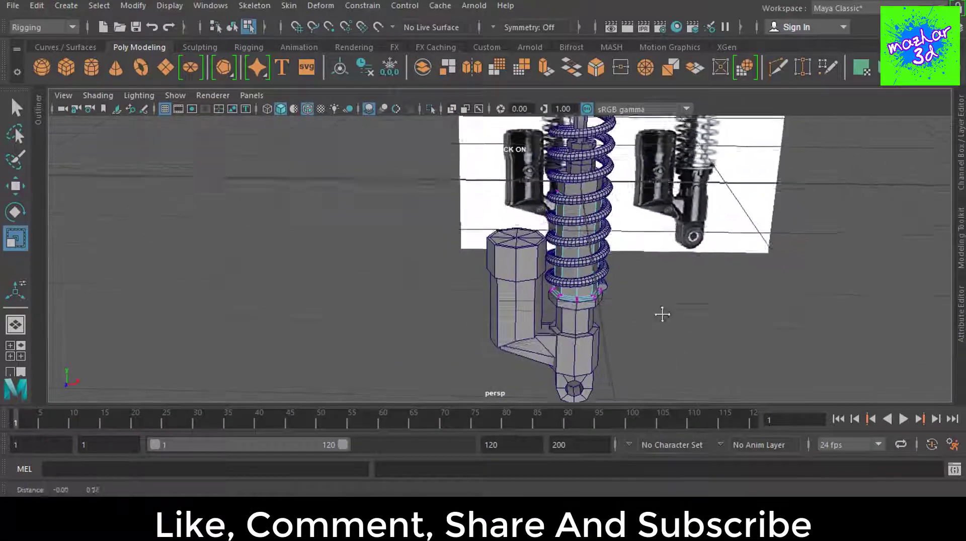
scroll(513, 268, "up", 5)
left_click_drag(513, 267, 571, 318, "alt")
right_click_drag(571, 319, 569, 292)
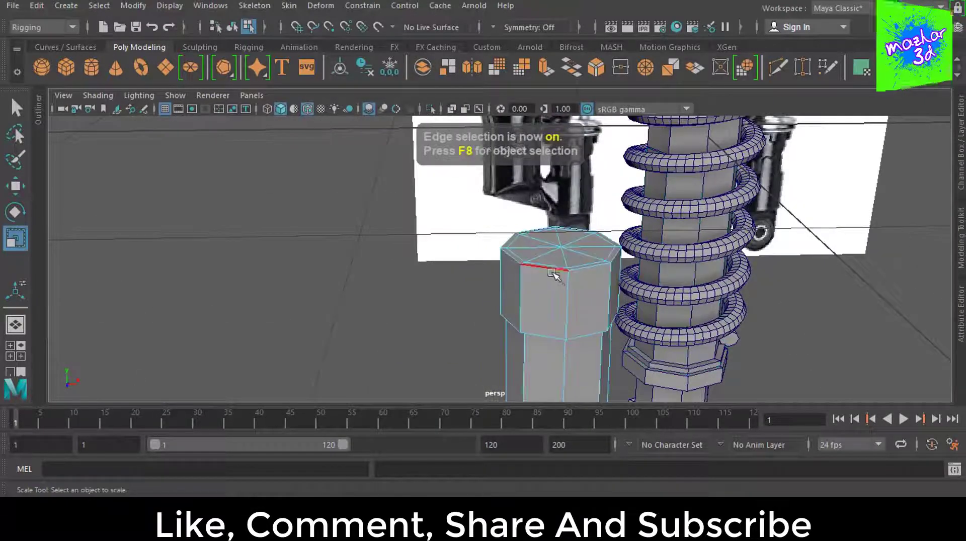
left_click(553, 270)
key("w")
mouse_move(554, 269)
left_mouse_down("alt")
mouse_move(561, 256)
mouse_move(538, 220)
left_mouse_up("alt")
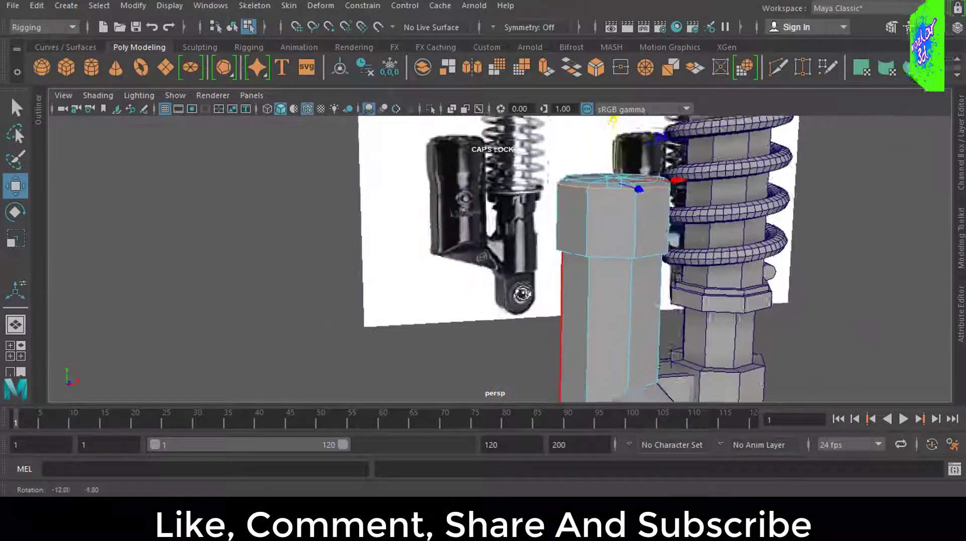
left_click(560, 192)
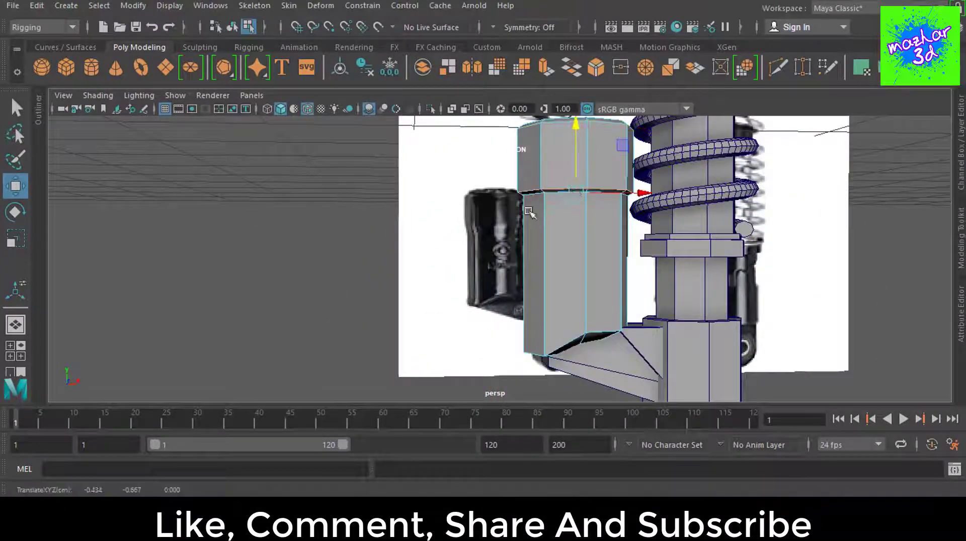
left_click_drag(529, 212, 699, 220, "alt")
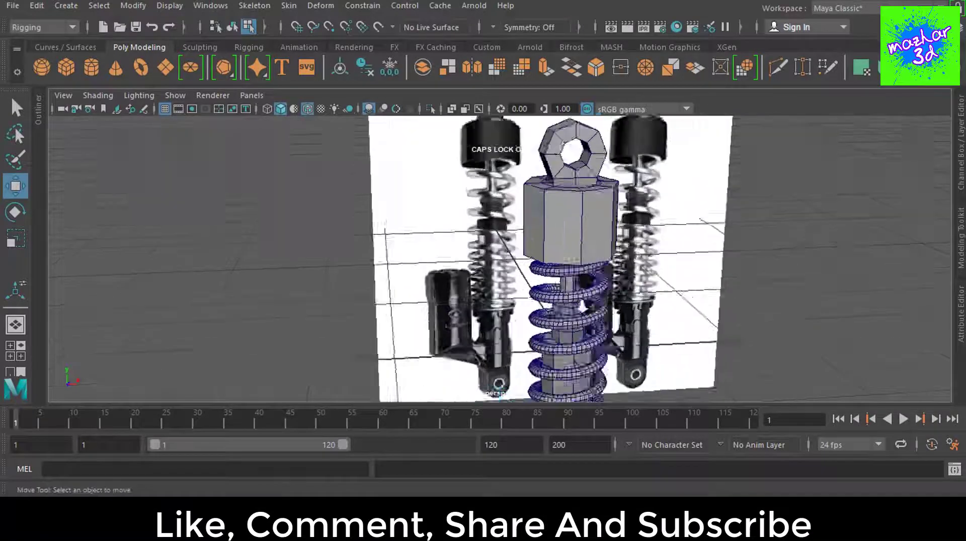
scroll(548, 311, "up", 3)
scroll(548, 311, "up", 2)
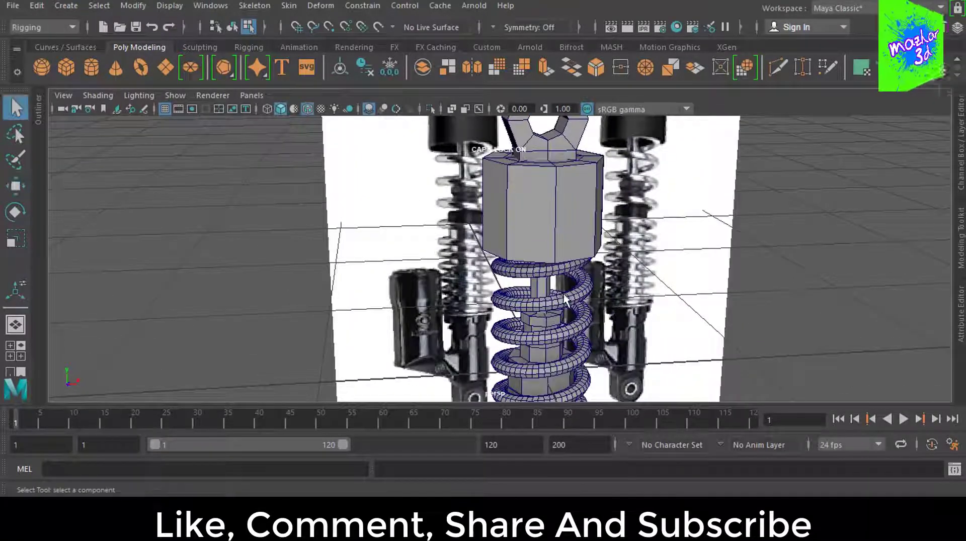
Step: Smooth-preview the spring and return to whole-object selection
left_click(563, 293)
key("3")
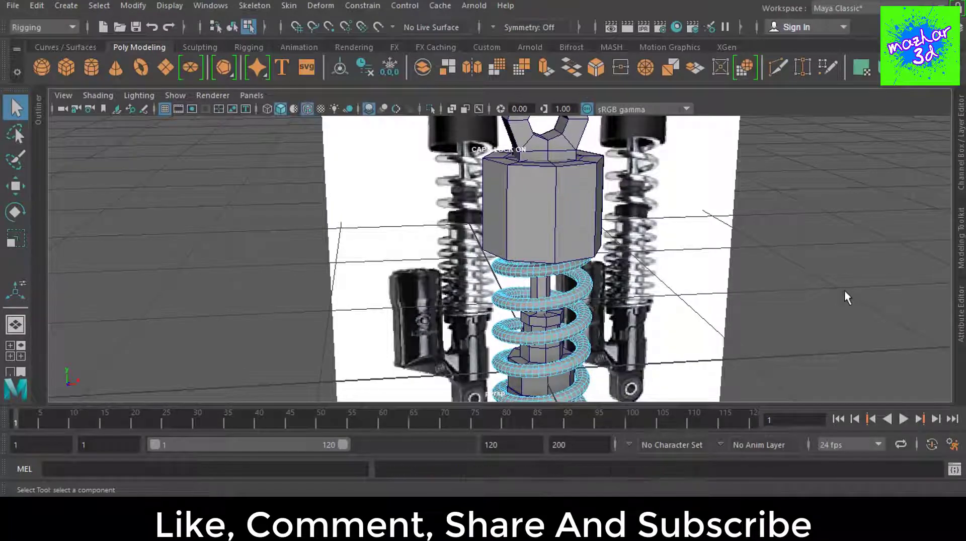
key("F8")
mouse_move(795, 312)
left_mouse_down("alt")
mouse_move(746, 312)
mouse_move(589, 265)
mouse_move(622, 283)
mouse_move(759, 283)
left_mouse_up("alt")
scroll(623, 283, "up", 3)
scroll(652, 276, "down", 2)
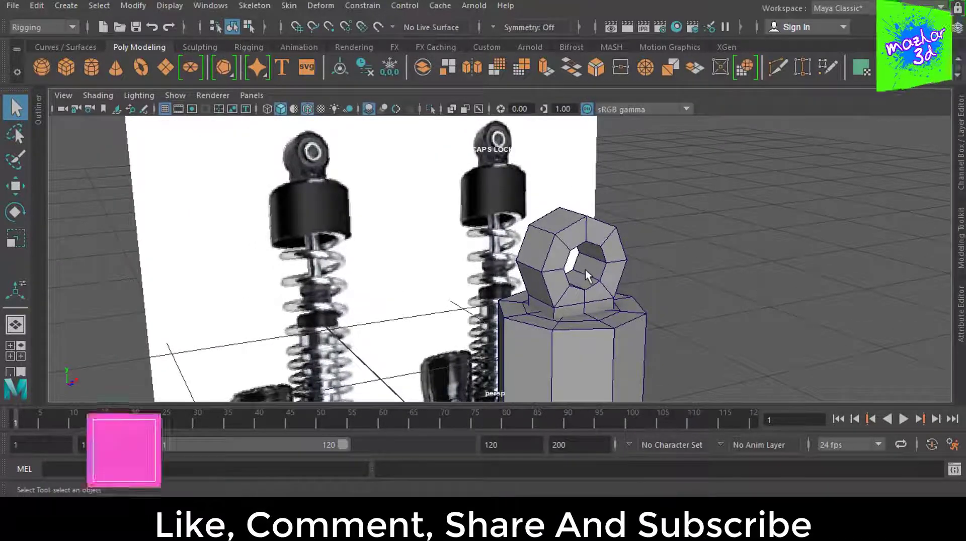
Step: Select the octagonal eye ring and maximize the front view against the reference
left_click(597, 265)
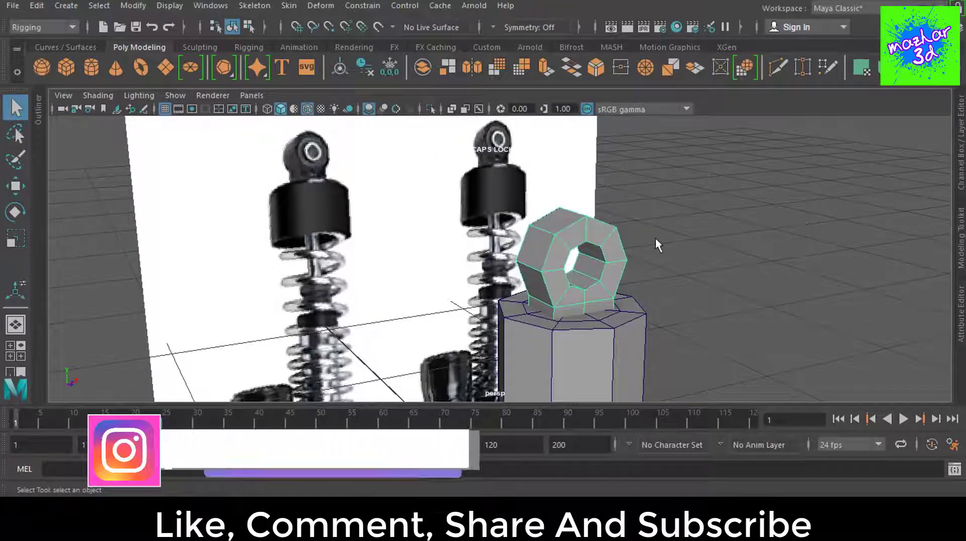
left_click_drag(699, 282, 724, 279, "alt")
key("space")
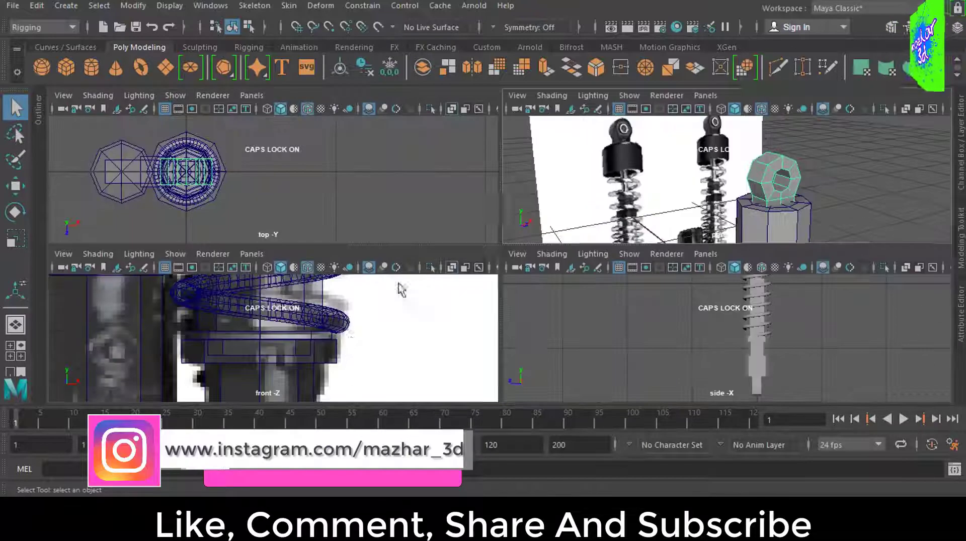
key("space")
scroll(467, 246, "up", 3)
scroll(467, 245, "up", 3)
scroll(467, 245, "up", 1)
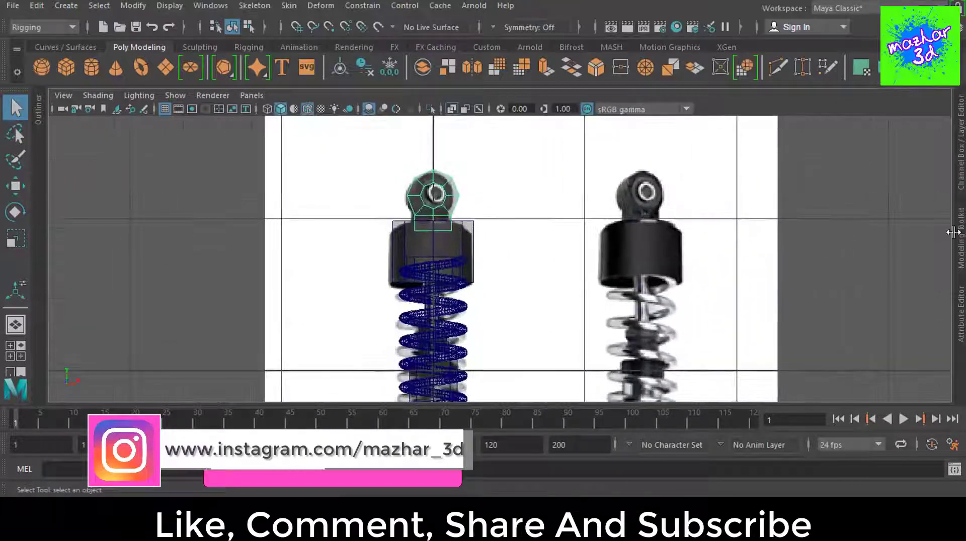
left_click(473, 46)
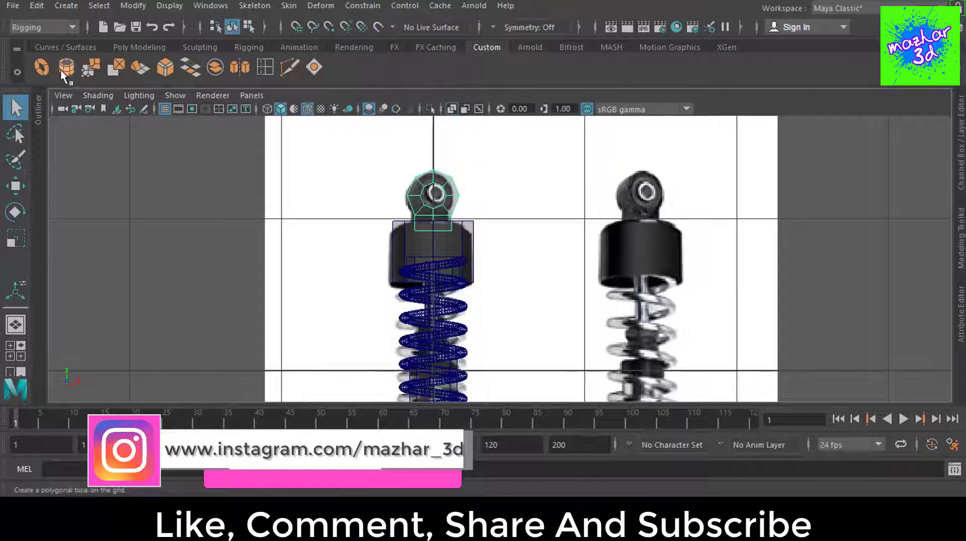
Step: Create a pipe primitive and rotate it 90° on X to face the front
left_click(66, 68)
left_click_drag(493, 191, 524, 198)
key("w")
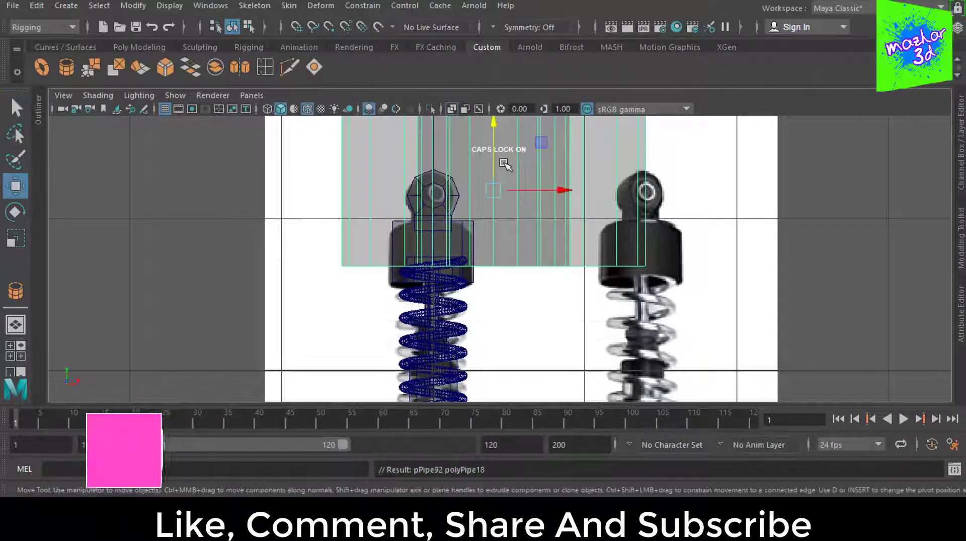
key("e")
left_click_drag(495, 146, 495, 238)
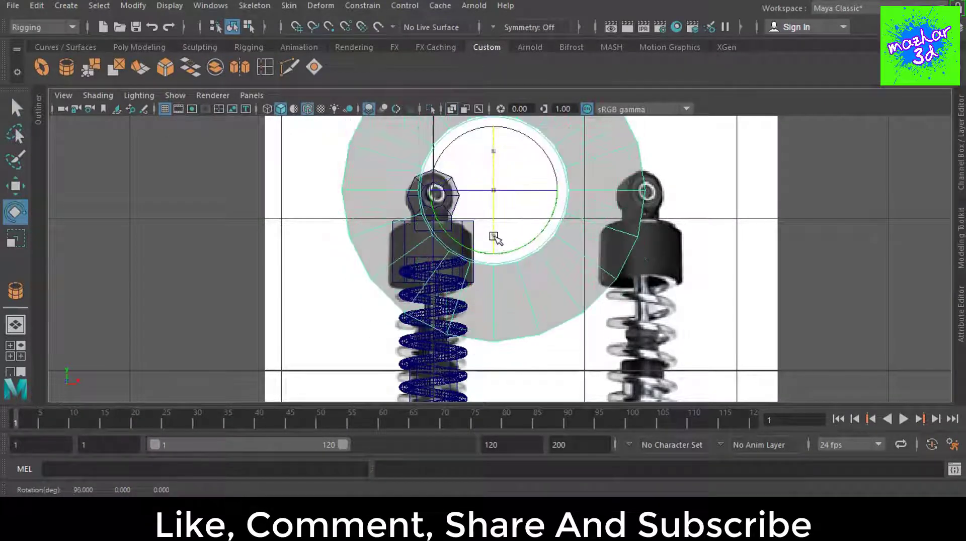
key("w")
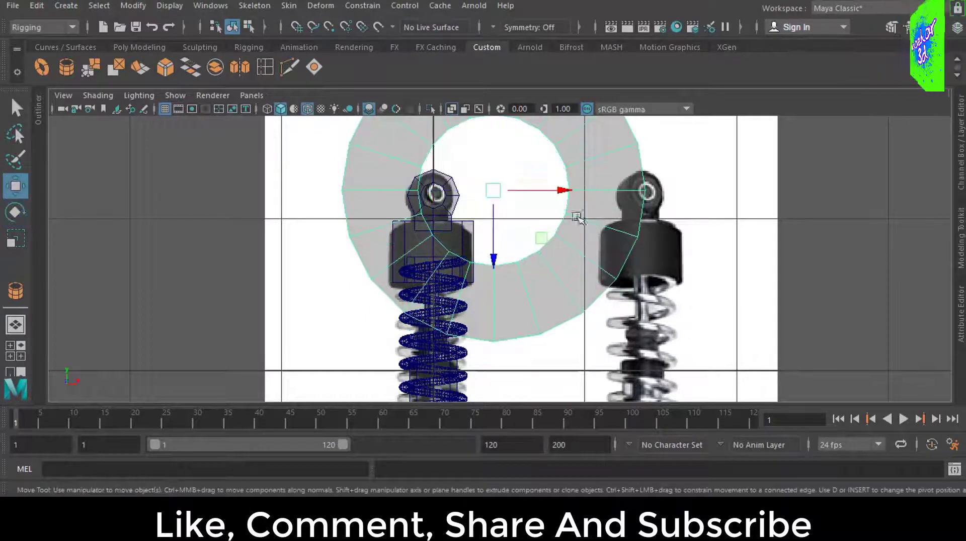
Step: Set the pipe's Subdivisions Axis to 8
left_click(958, 28)
left_click(826, 261)
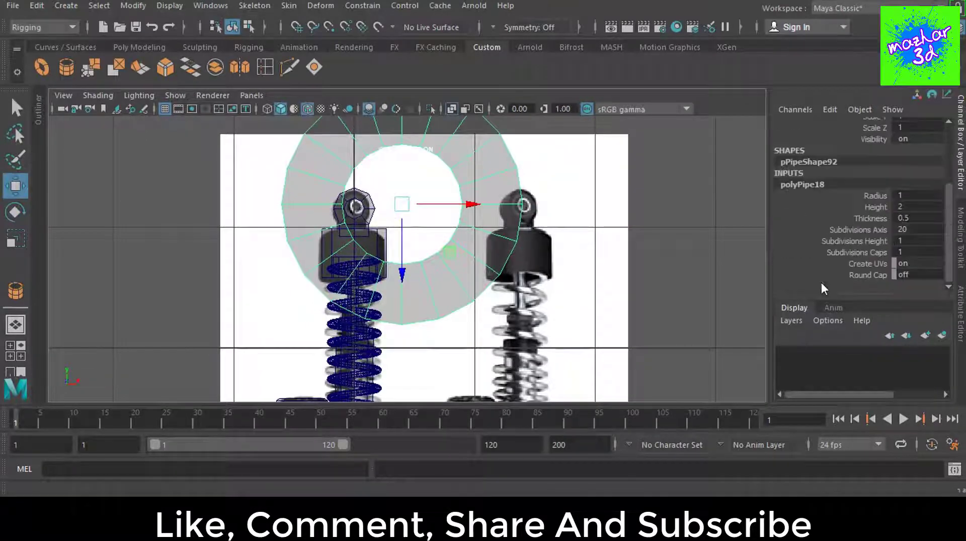
left_click(905, 229)
type("8")
key("Return")
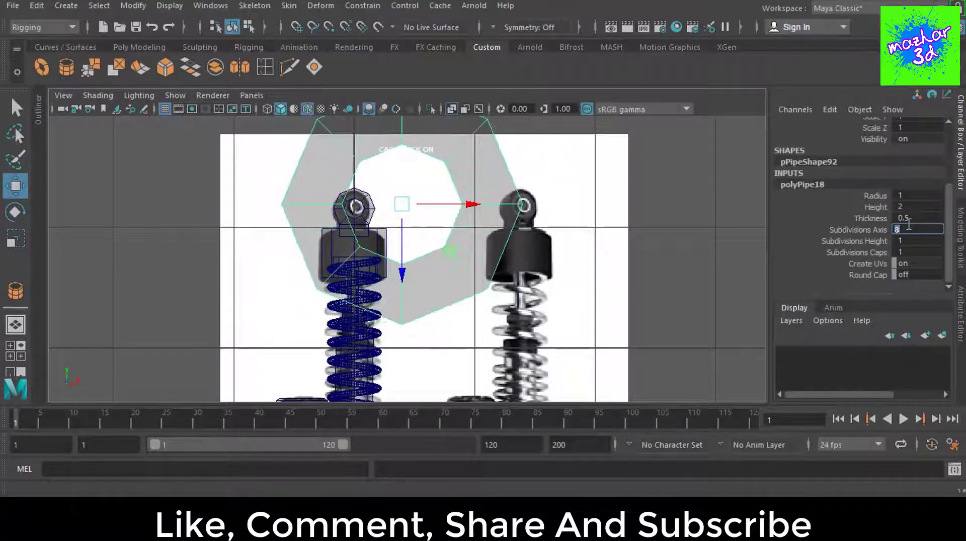
left_click(961, 189)
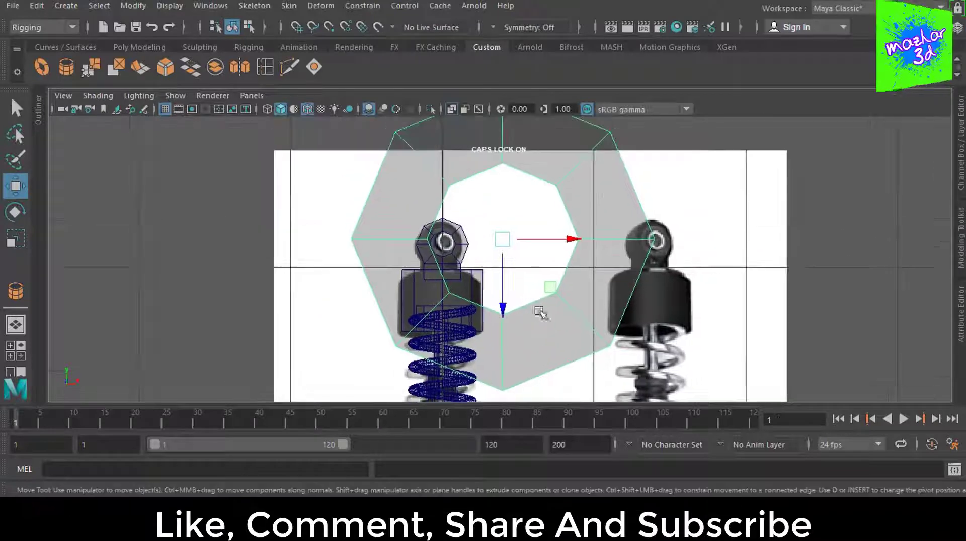
Step: Scale the pipe down to about 0.225 of its size
key("r")
left_click_drag(501, 239, 328, 235)
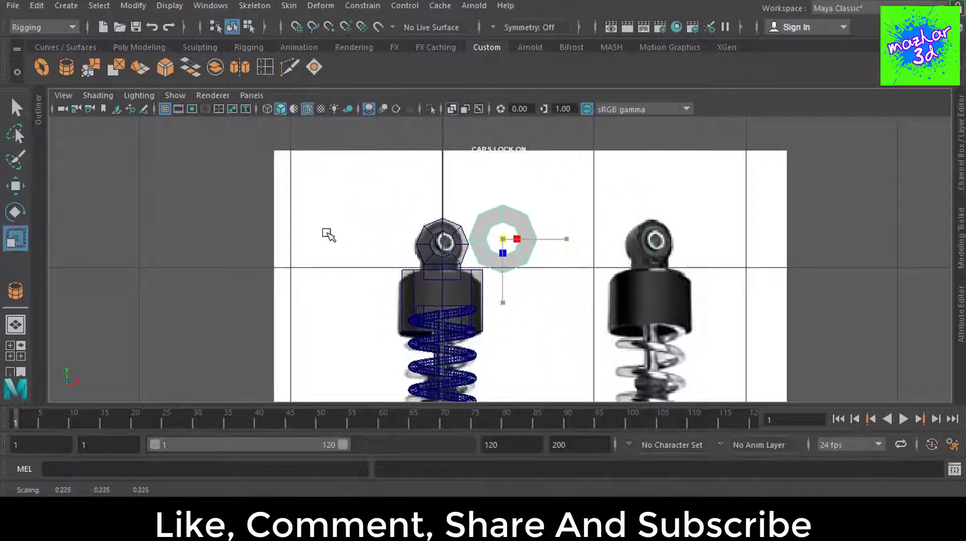
scroll(436, 257, "up", 2)
scroll(453, 252, "up", 1)
scroll(533, 260, "up", 1)
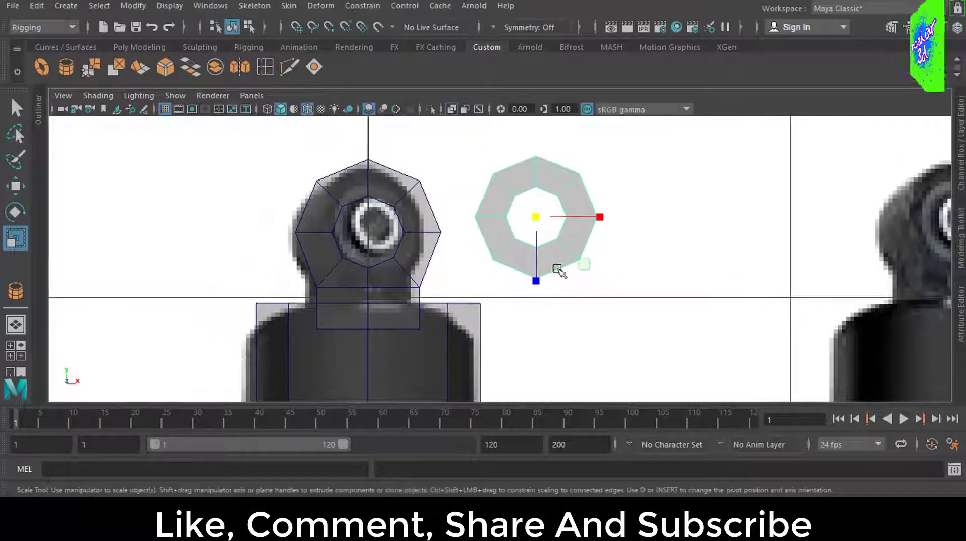
scroll(557, 270, "up", 2)
Step: Set the pipe's Thickness to 0.6
left_click(961, 146)
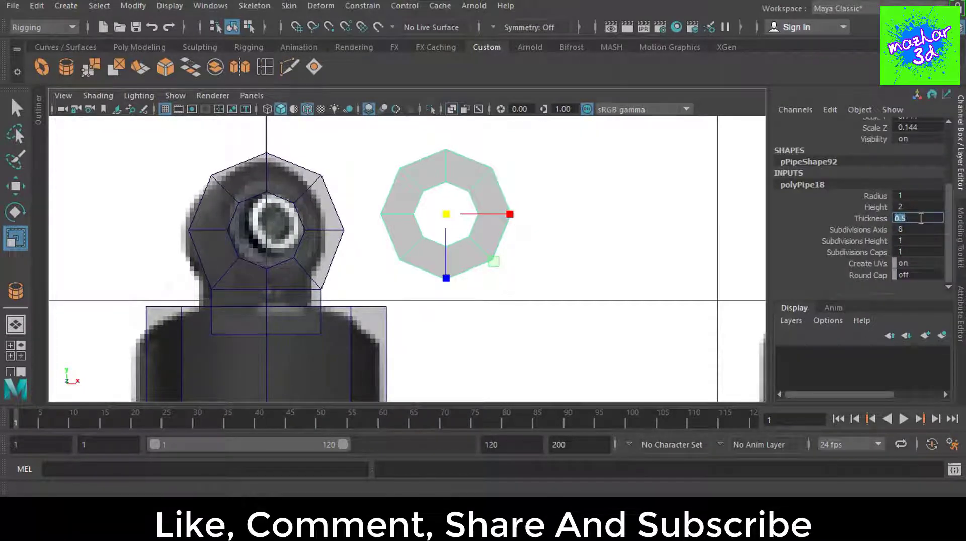
type("0.6")
key("Return")
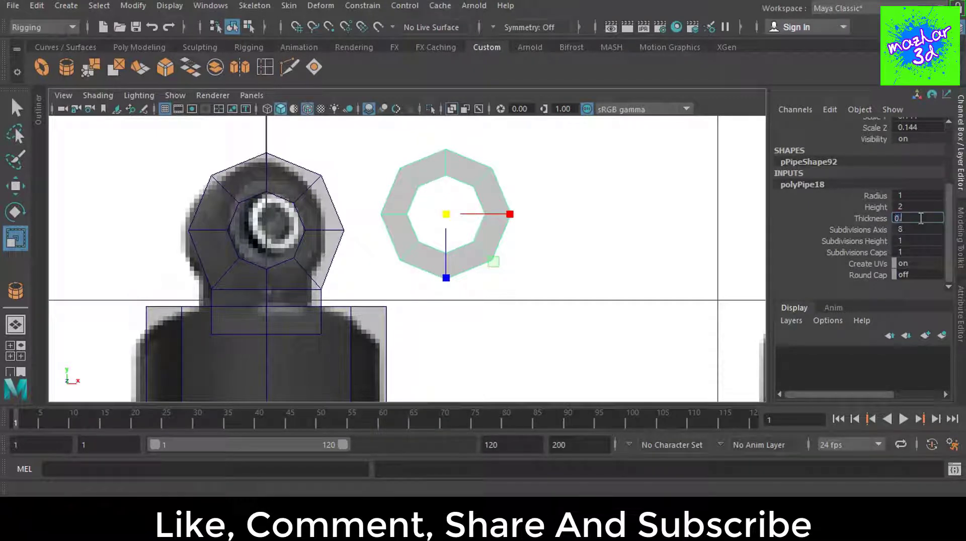
left_click(962, 179)
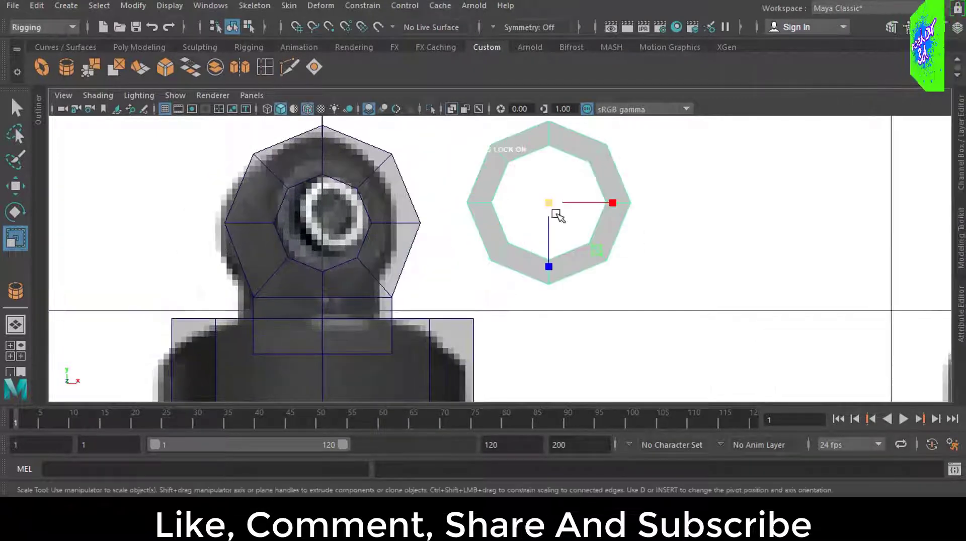
Step: Move the octagonal ring into the eye mount's hole and align its depth in perspective
key("w")
left_click_drag(538, 207, 323, 225)
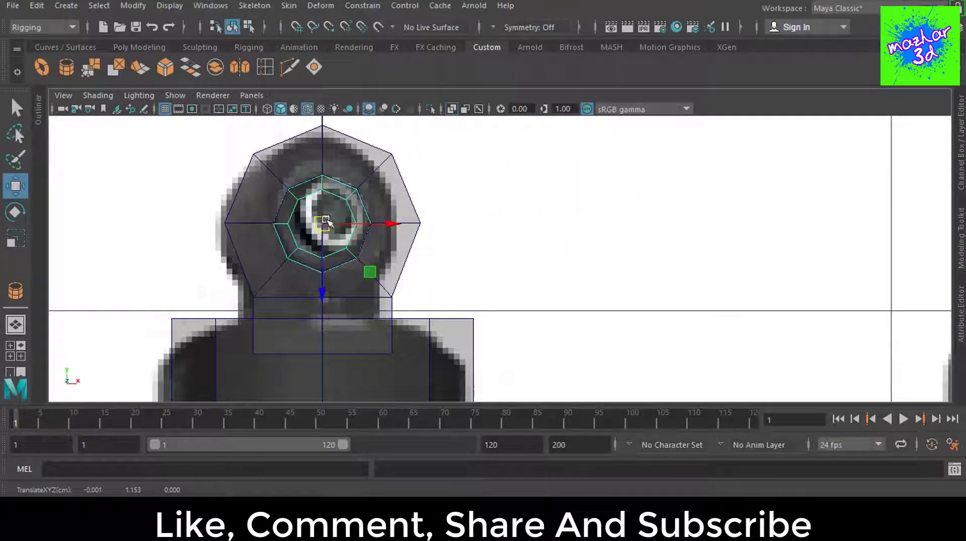
left_click_drag(321, 231, 324, 229)
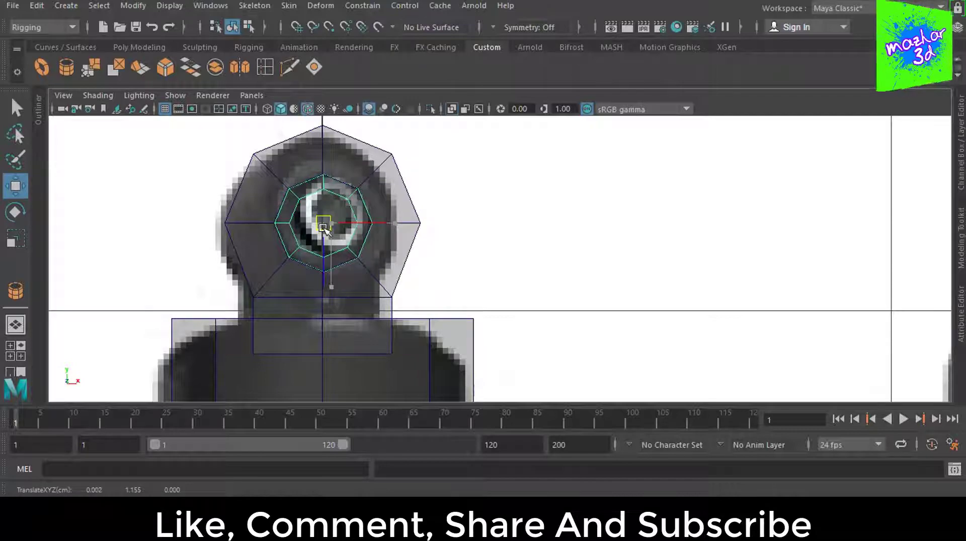
key("space")
key("space")
left_click_drag(709, 270, 526, 284)
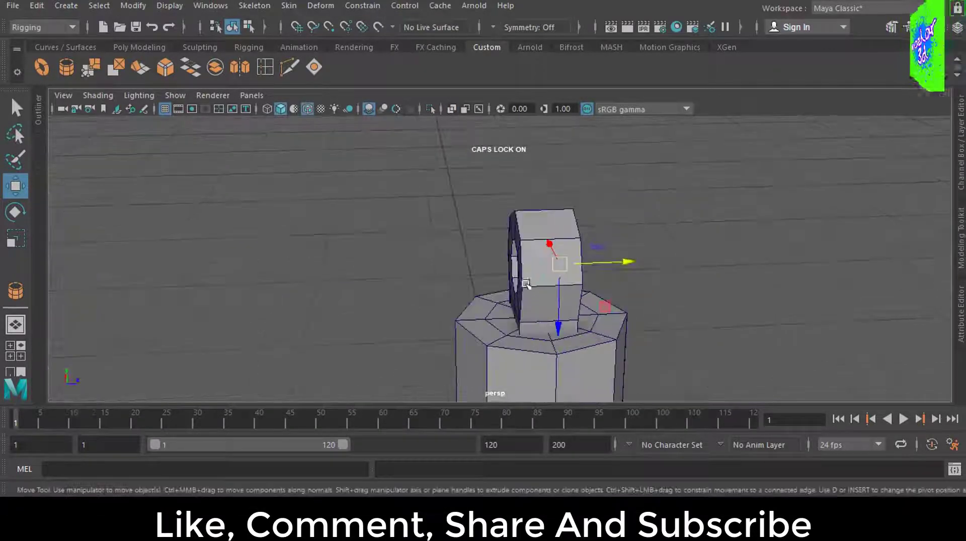
Step: Scale the ring thinner and centre it in the mount from the top view, then check
key("space")
key("space")
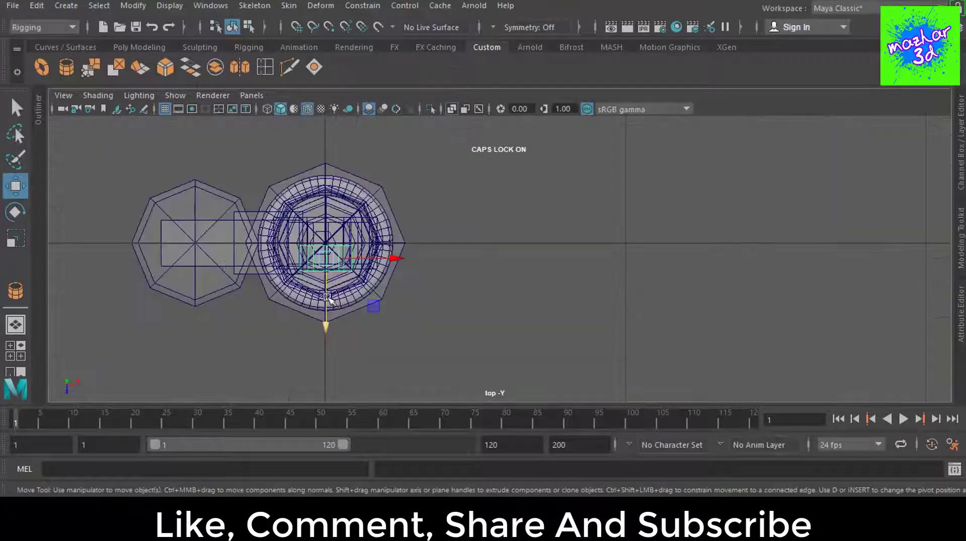
key("r")
left_click_drag(329, 301, 326, 362)
key("w")
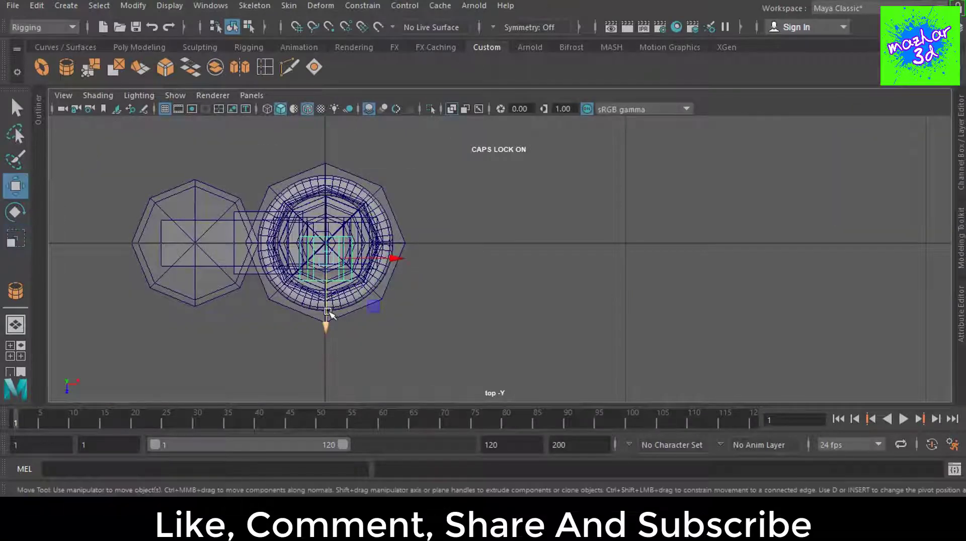
left_click_drag(325, 324, 332, 300)
key("r")
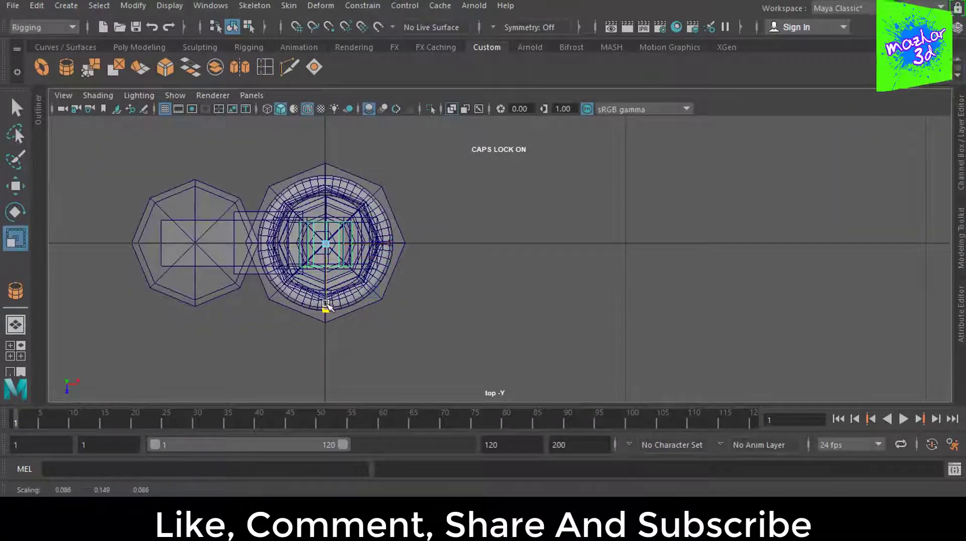
key("space")
key("space")
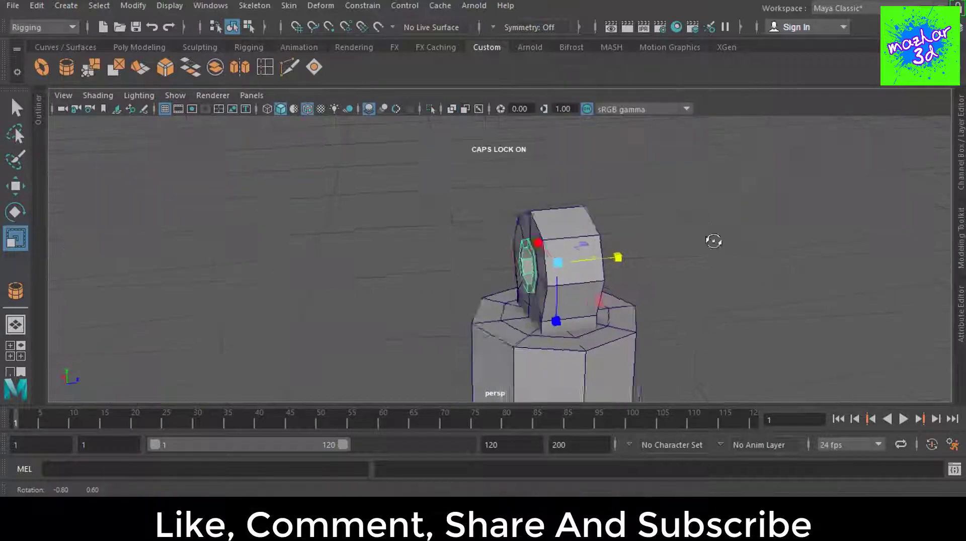
mouse_move(712, 237)
left_mouse_down("alt")
mouse_move(599, 241)
mouse_move(635, 242)
mouse_move(536, 268)
mouse_move(595, 259)
mouse_move(599, 289)
mouse_move(533, 282)
mouse_move(483, 262)
mouse_move(685, 294)
left_mouse_up("alt")
Step: Test smooth preview on the eye mount head, undo it, and frame the mount
left_click(441, 242)
key("3")
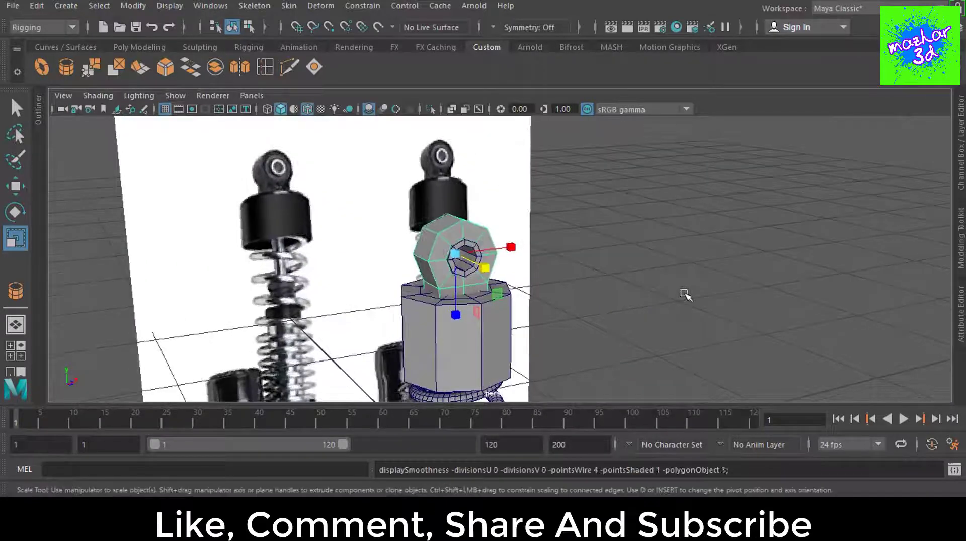
key("ctrl+z")
key("Caps_Lock")
key("shift+z")
key("ctrl+z")
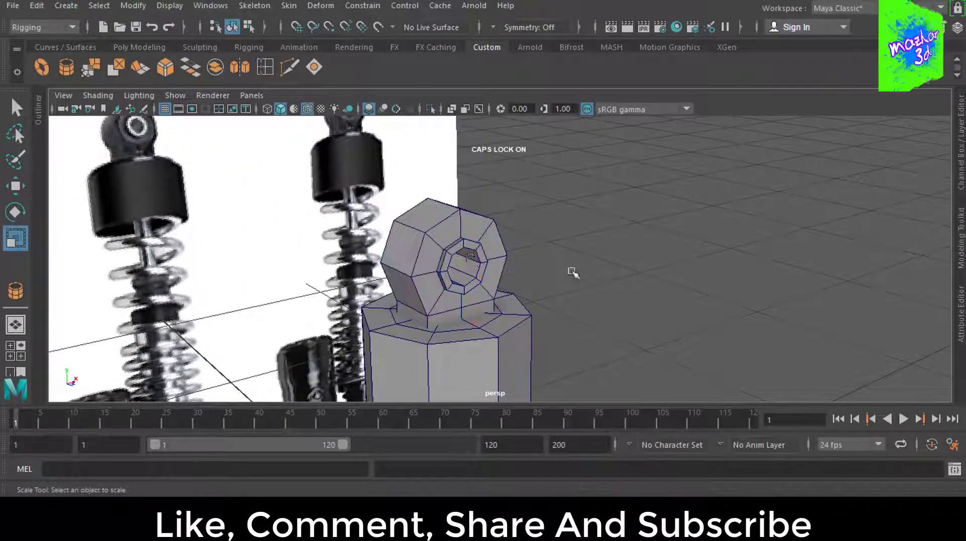
Step: Pull the eye hole's inner faces out as a separate piece
left_click(468, 256)
key("w")
left_click_drag(509, 266, 647, 263)
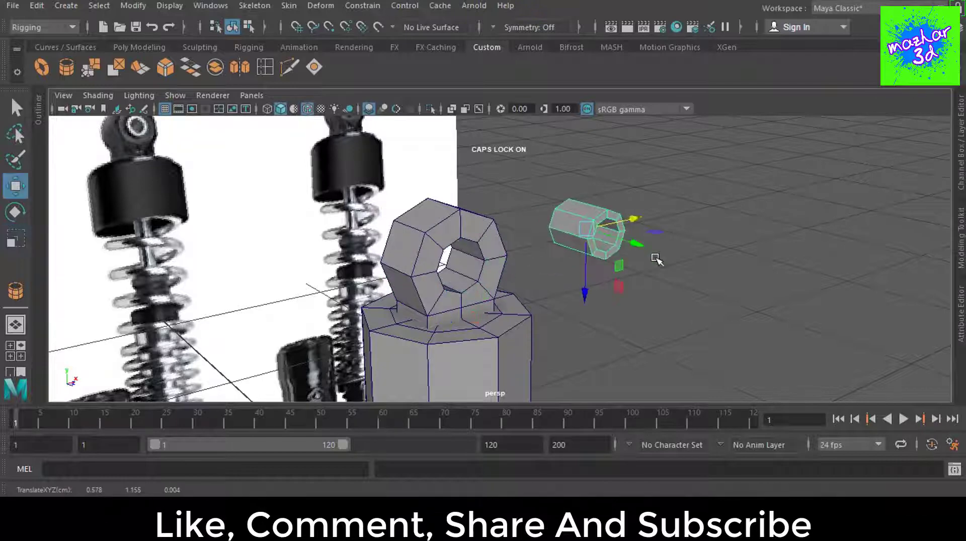
left_click(629, 302)
mouse_move(490, 319)
left_mouse_down("alt")
mouse_move(496, 274)
mouse_move(484, 251)
left_mouse_up("alt")
Step: Put the eye mount in edge mode and compare its smoothed and faceted previews
left_click(496, 273)
key("F10")
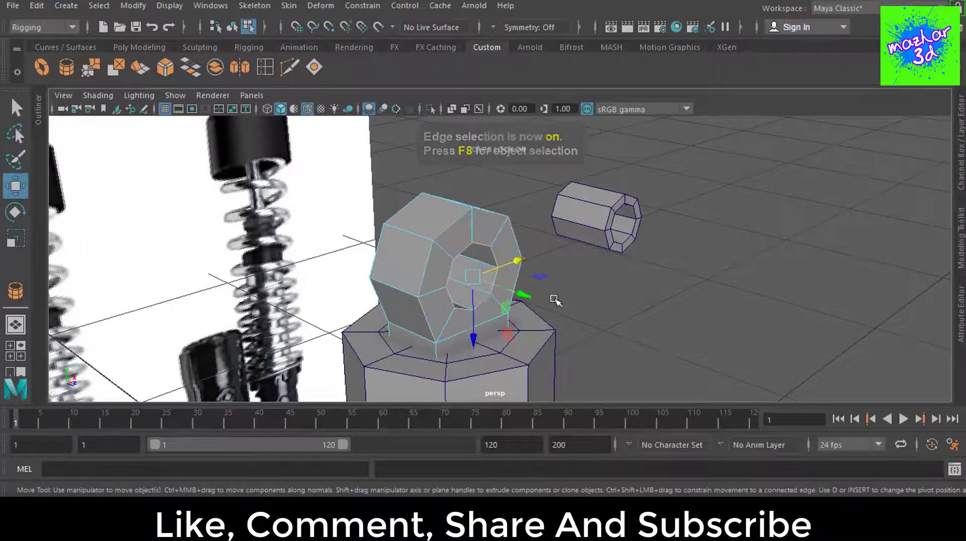
left_click_drag(555, 301, 687, 309, "alt")
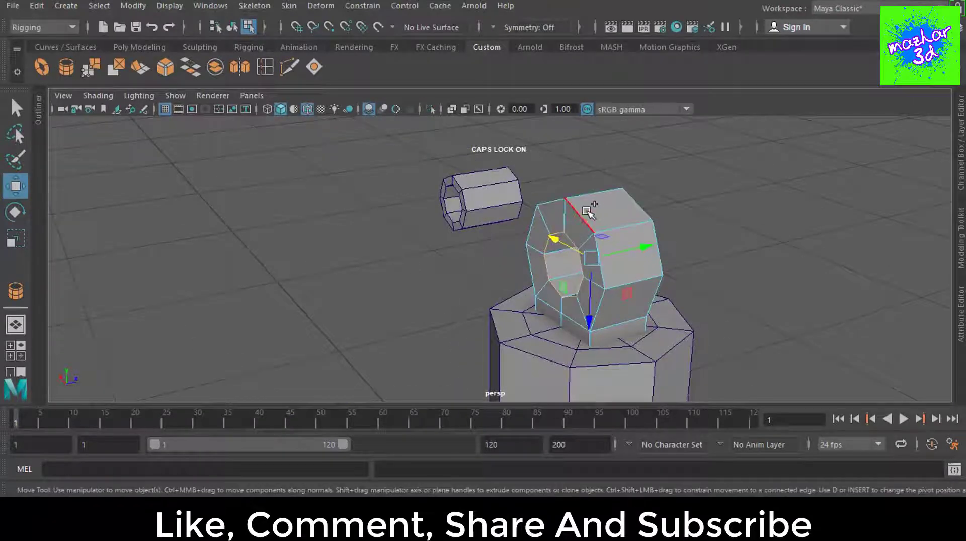
mouse_move(640, 196)
left_mouse_down("alt")
mouse_move(673, 297)
mouse_move(645, 293)
left_mouse_up("alt")
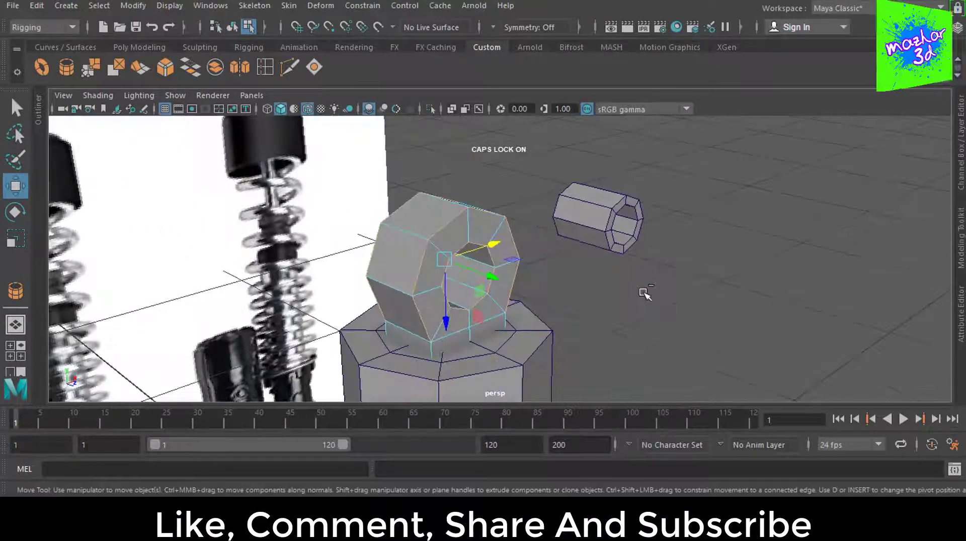
key("t")
key("3")
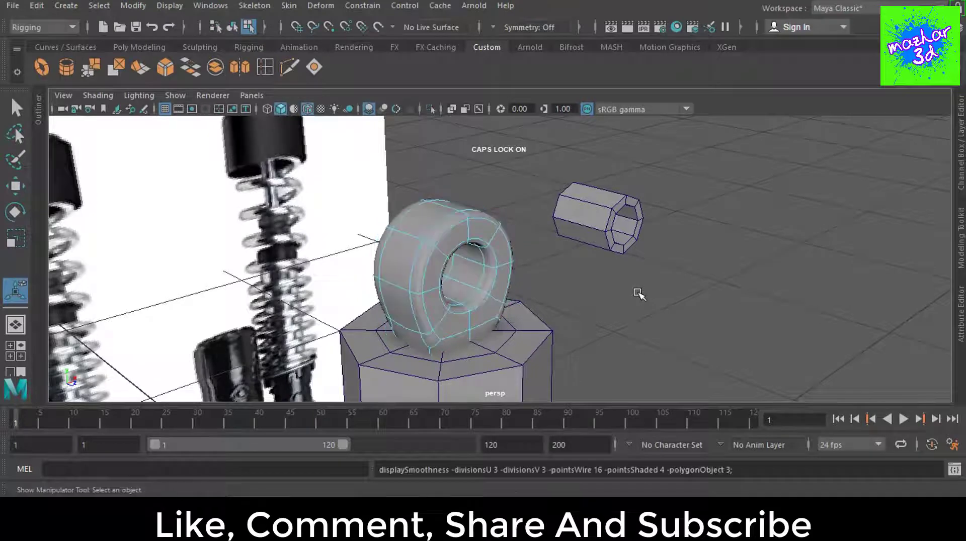
key("1")
Step: Select the small octagonal bushing and orbit in close around it
left_click(636, 214)
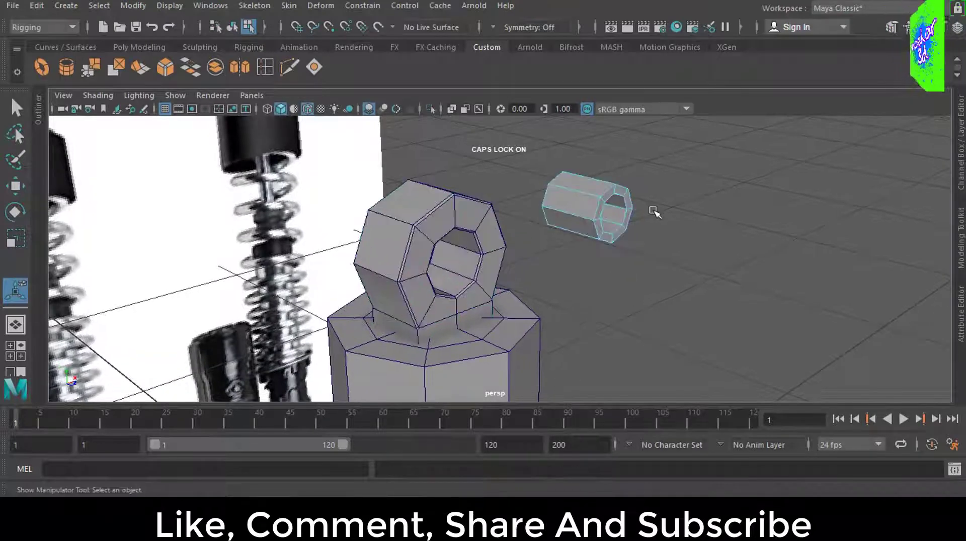
left_click_drag(636, 214, 572, 244, "alt")
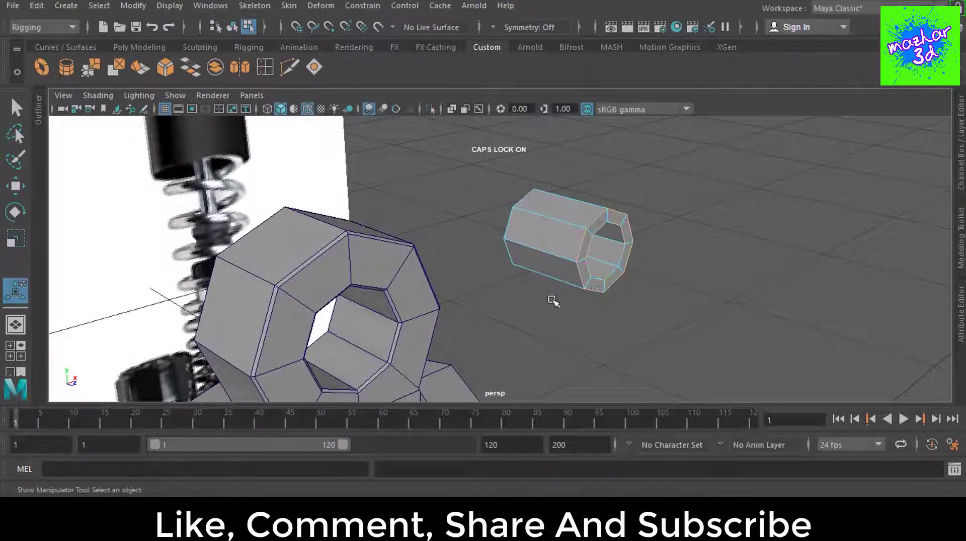
left_click_drag(552, 300, 697, 310, "alt")
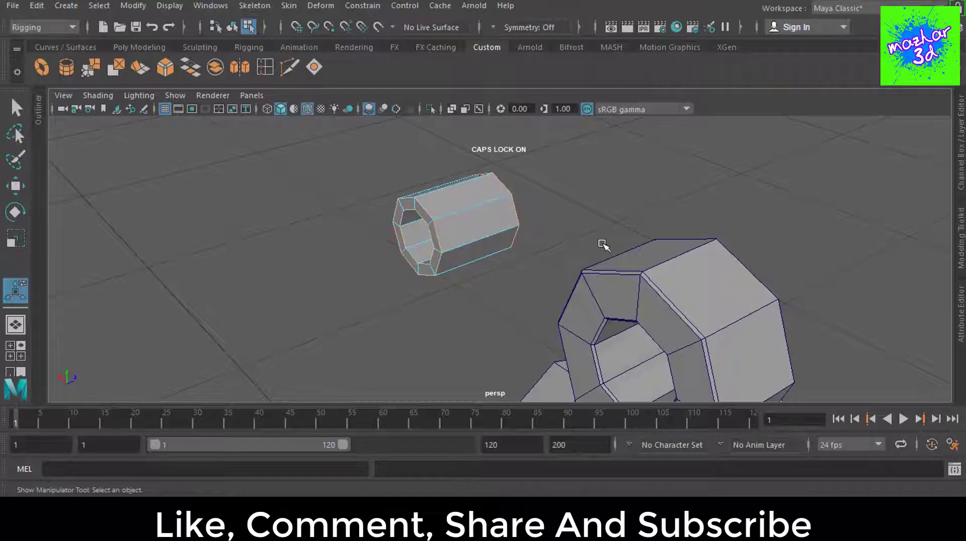
Step: Move the bushing into the eye mount's hole and smooth-preview both pieces
key("q")
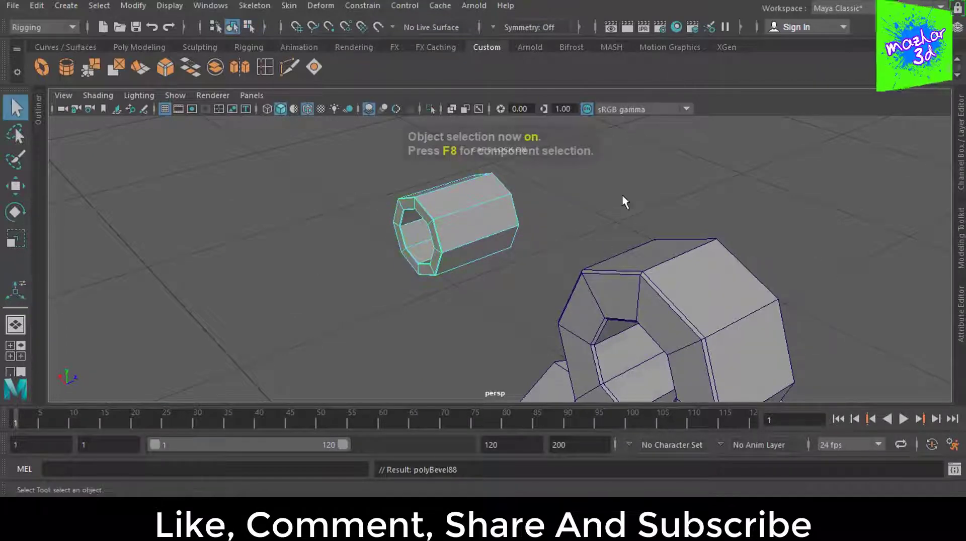
mouse_move(623, 201)
left_mouse_down("alt")
mouse_move(673, 263)
mouse_move(575, 242)
mouse_move(383, 314)
left_mouse_up("alt")
left_click(574, 242)
key("w")
left_click_drag(594, 309, 611, 250, "alt")
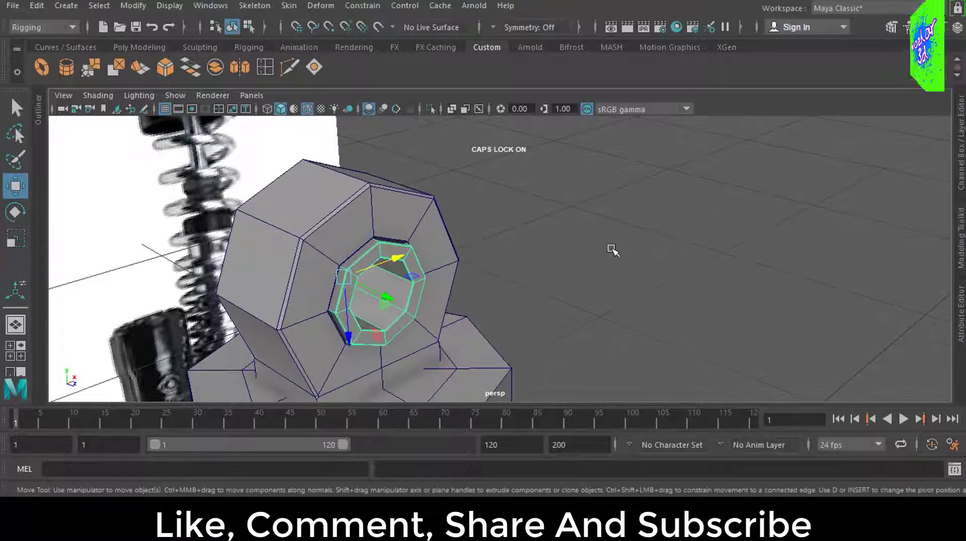
key("3")
left_click(338, 215, "shift")
key("3")
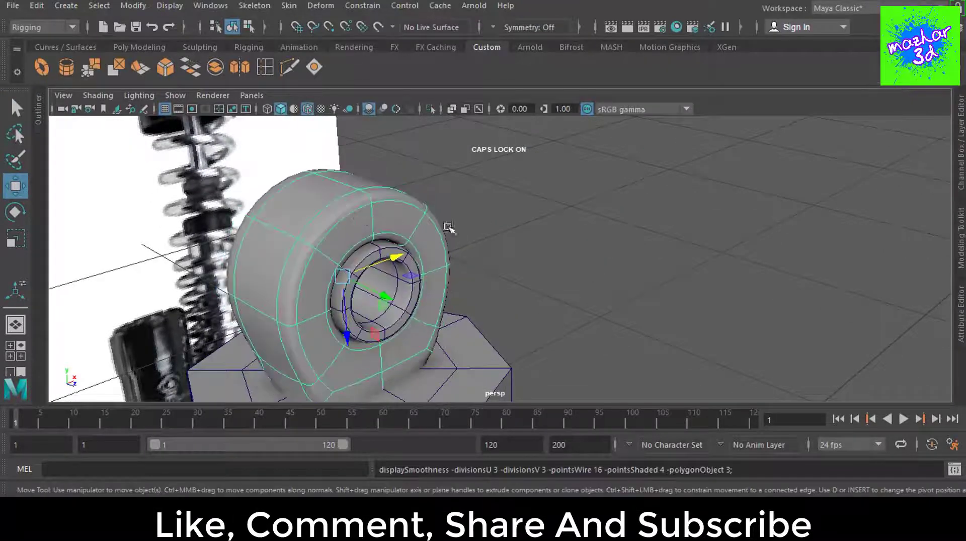
Step: Bevel the top edge loop of the hex block beneath the eye
left_click(448, 227)
left_click_drag(447, 228, 592, 258, "alt")
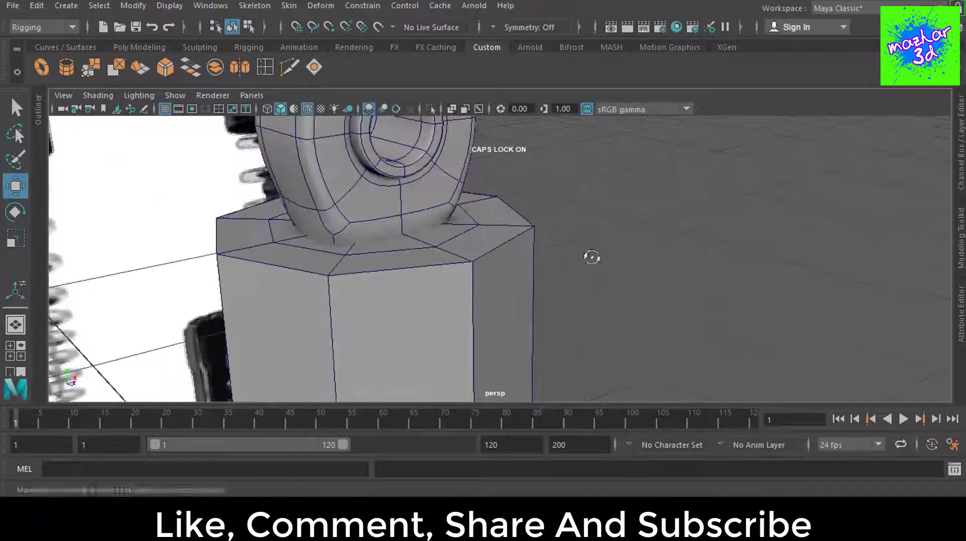
left_click(422, 280)
key("F10")
double_click(459, 275)
mouse_move(459, 274)
left_mouse_down("alt")
mouse_move(582, 254)
mouse_move(487, 302)
left_mouse_up("alt")
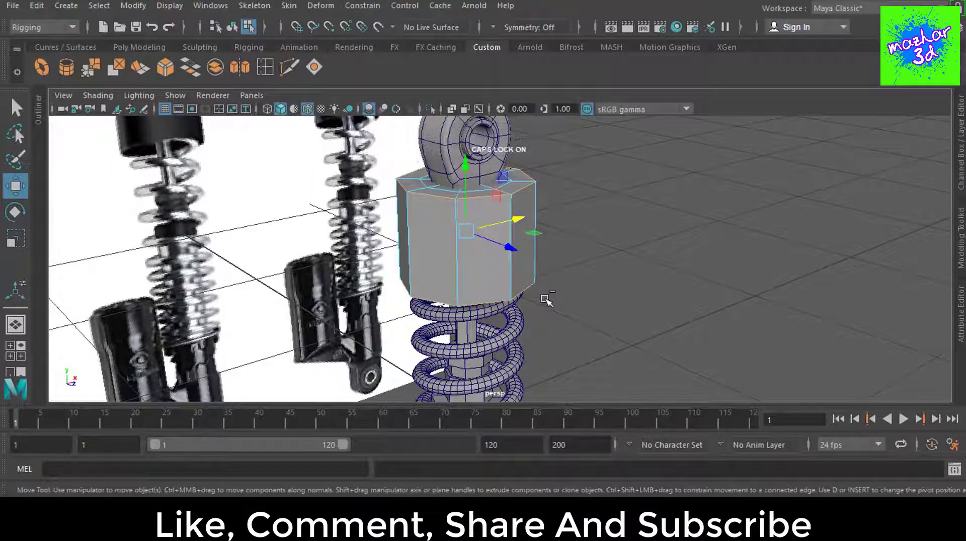
key("ctrl+b")
mouse_move(554, 317)
left_mouse_down("alt")
mouse_move(554, 280)
mouse_move(733, 268)
mouse_move(682, 196)
mouse_move(641, 222)
mouse_move(304, 243)
mouse_move(373, 265)
left_mouse_up("alt")
Step: Bevel the hex block's remaining edges, including its bottom edges
key("F10")
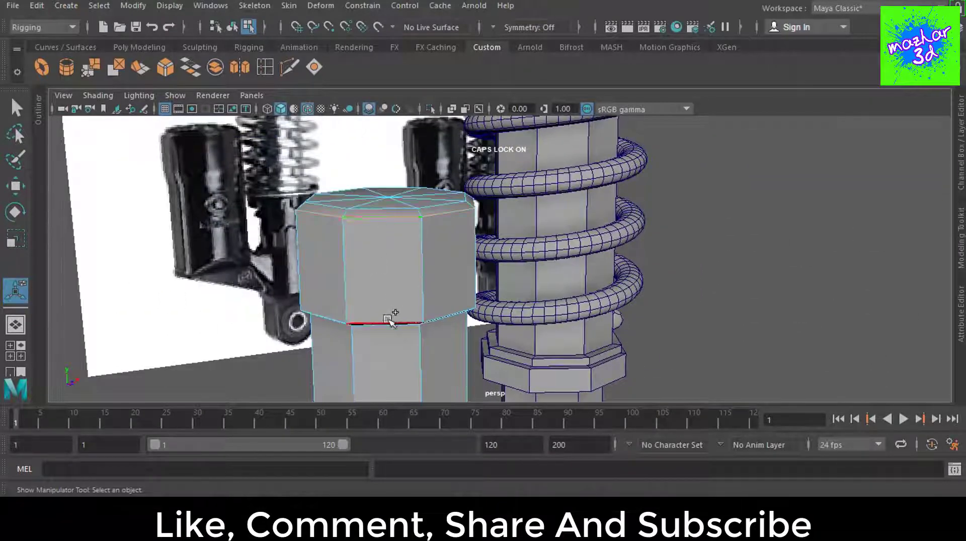
key("ctrl+b")
mouse_move(654, 265)
left_mouse_down("alt")
mouse_move(526, 285)
mouse_move(513, 240)
mouse_move(381, 259)
mouse_move(545, 291)
mouse_move(583, 312)
mouse_move(552, 327)
mouse_move(462, 330)
left_mouse_up("alt")
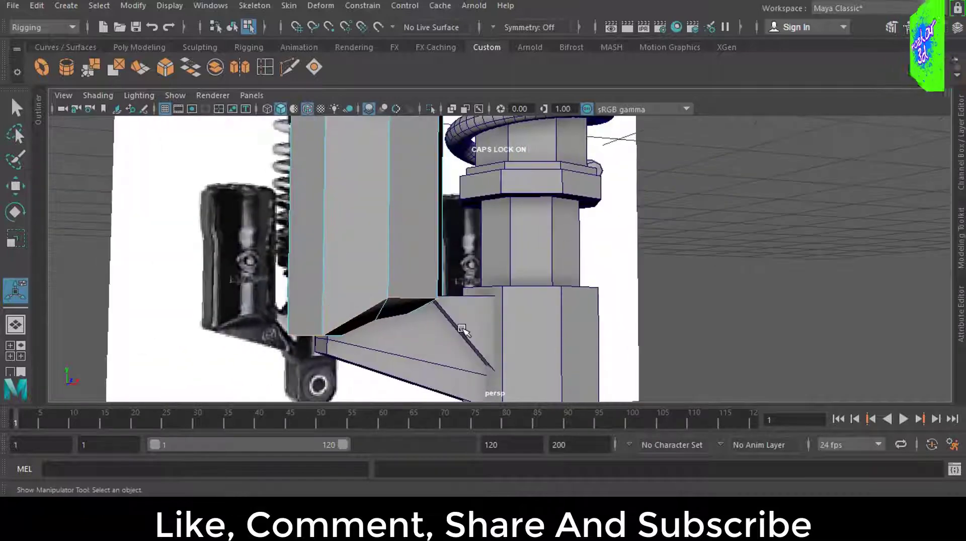
key("ctrl+b")
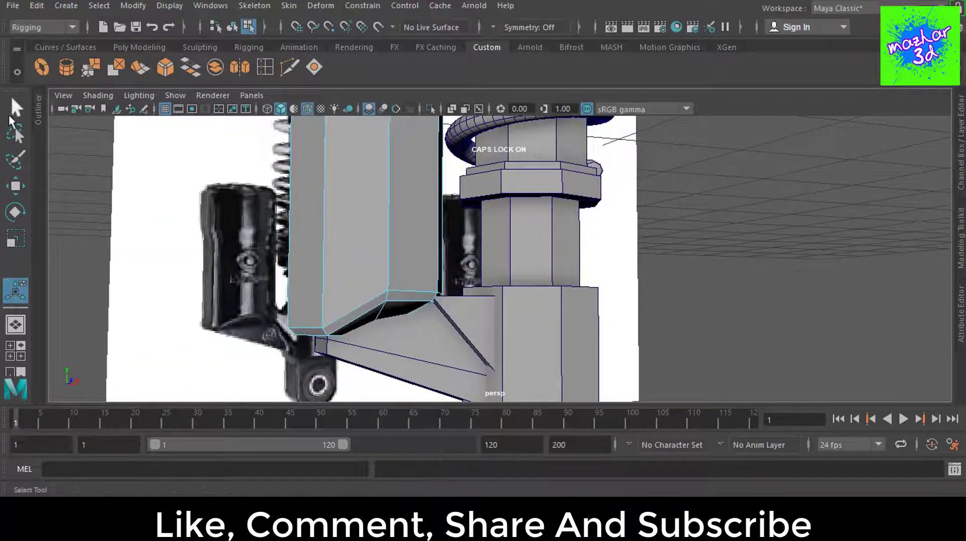
left_click(11, 117)
mouse_move(503, 282)
left_mouse_down("alt")
mouse_move(611, 310)
mouse_move(703, 252)
mouse_move(681, 309)
left_mouse_up("alt")
Step: Move the spring off to the side, clear of the central shaft
key("F8")
left_click(499, 206)
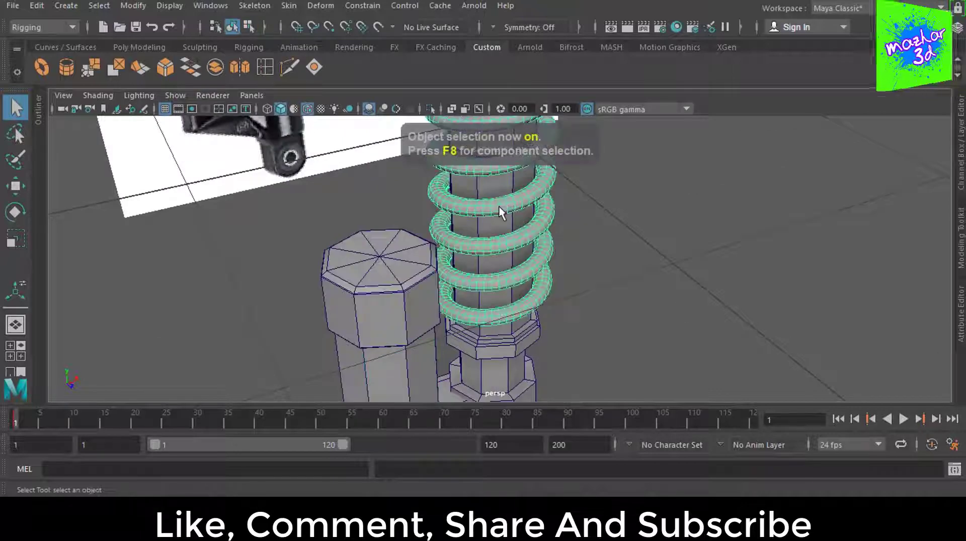
key("w")
mouse_move(582, 277)
left_mouse_down("alt")
mouse_move(536, 182)
mouse_move(677, 169)
mouse_move(403, 304)
mouse_move(481, 243)
mouse_move(459, 182)
left_mouse_up("alt")
left_click(460, 182)
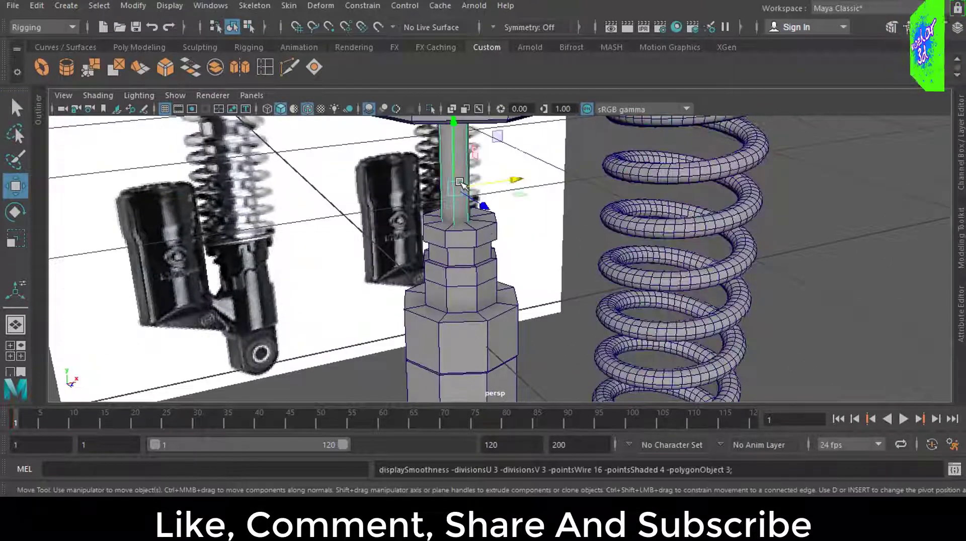
scroll(456, 233, "up", 3)
Step: Bevel an edge loop on the lower body's stepped column
left_click(431, 206)
key("F10")
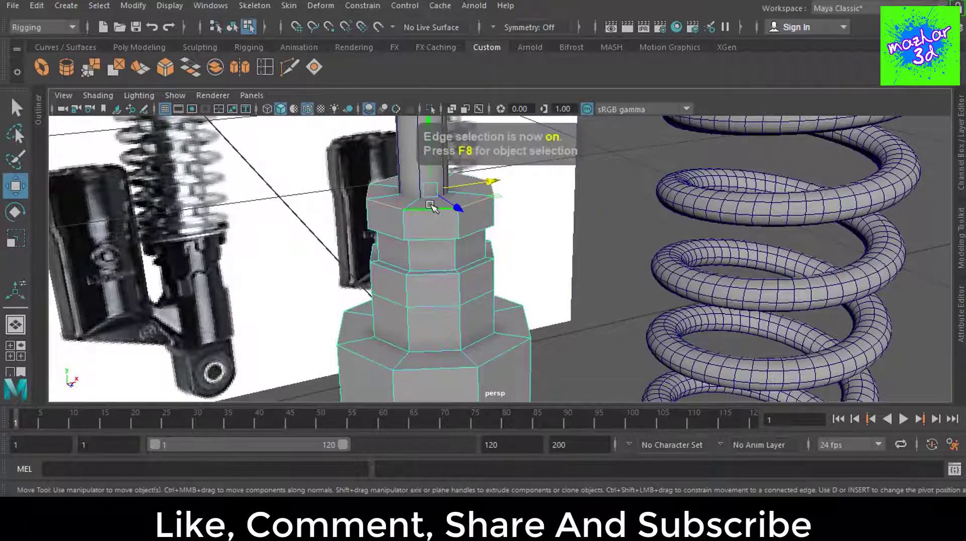
mouse_move(459, 298)
left_mouse_down("alt")
mouse_move(430, 287)
mouse_move(441, 258)
left_mouse_up("alt")
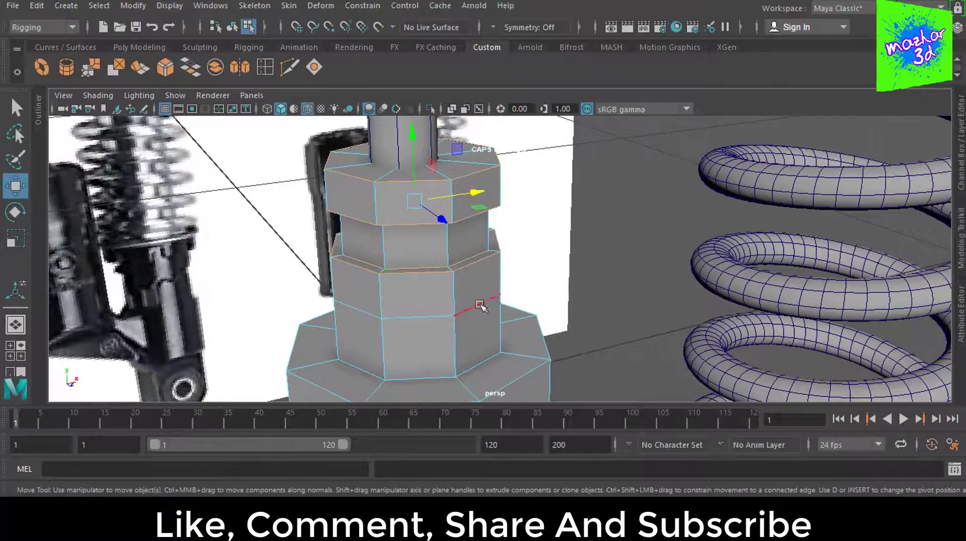
left_click_drag(481, 305, 482, 283, "alt")
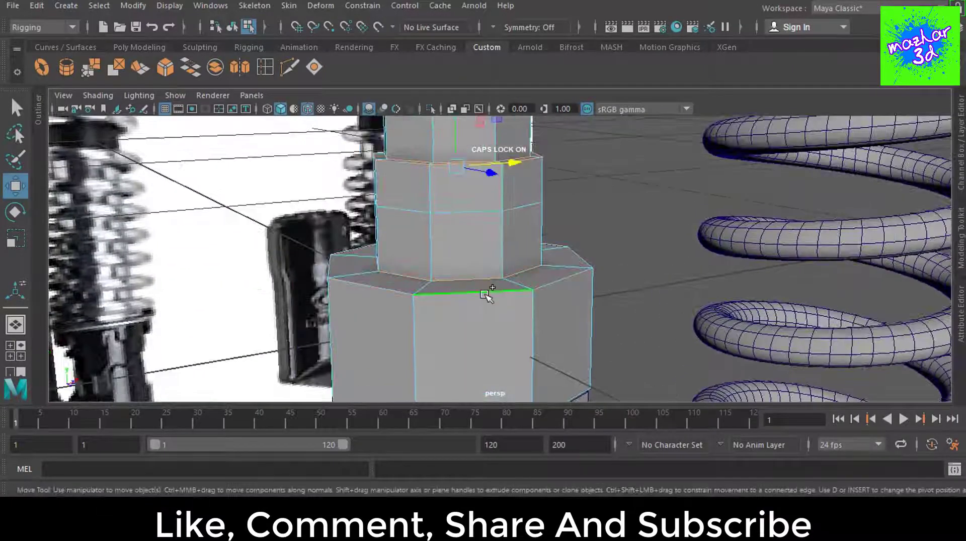
key("f")
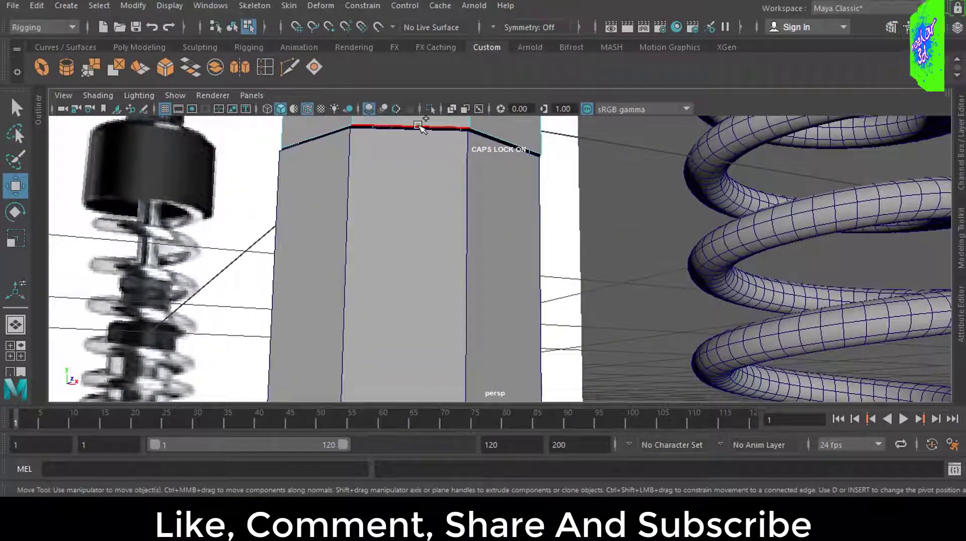
left_click_drag(504, 241, 509, 237, "alt")
key("ctrl+b")
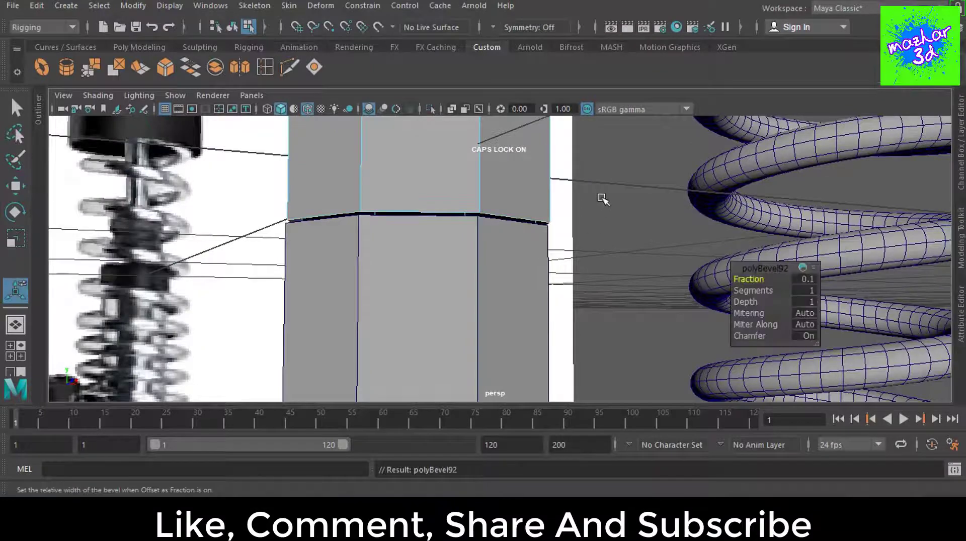
Step: Bevel the column's edge loop above the nut and smooth-preview the column
scroll(565, 212, "down", 5)
scroll(567, 229, "down", 2)
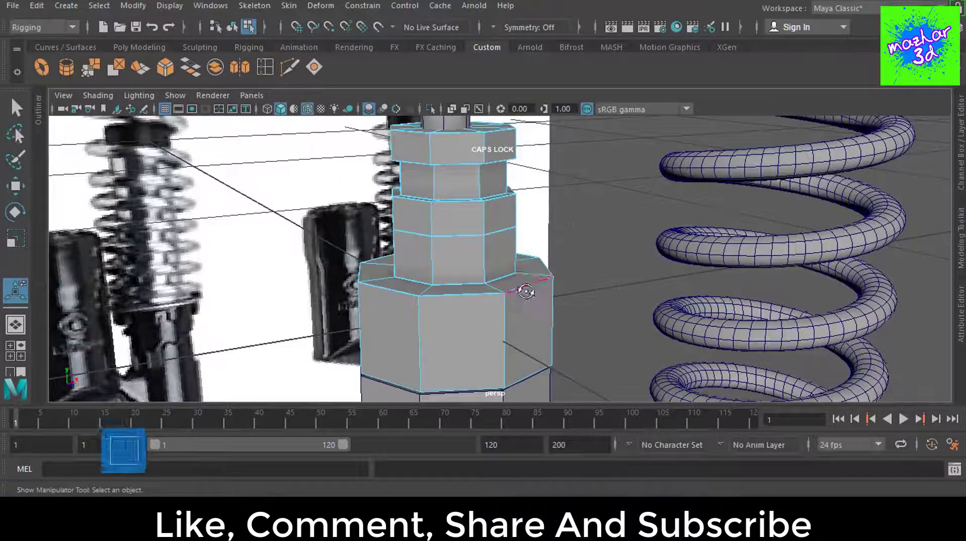
scroll(526, 292, "up", 3)
mouse_move(524, 282)
left_mouse_down("alt")
mouse_move(551, 243)
mouse_move(573, 301)
left_mouse_up("alt")
left_click_drag(513, 316, 470, 311, "alt")
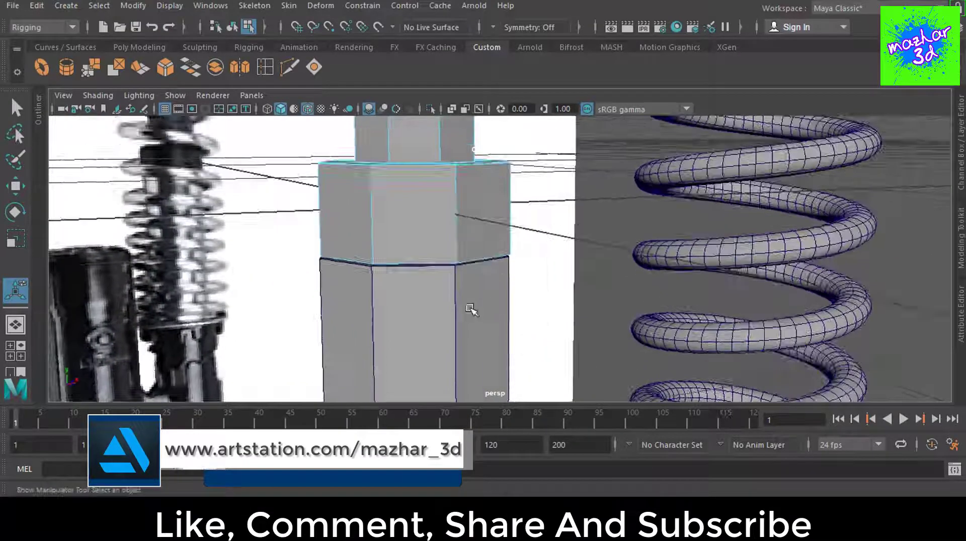
middle_click_drag(486, 294, 400, 152, "alt")
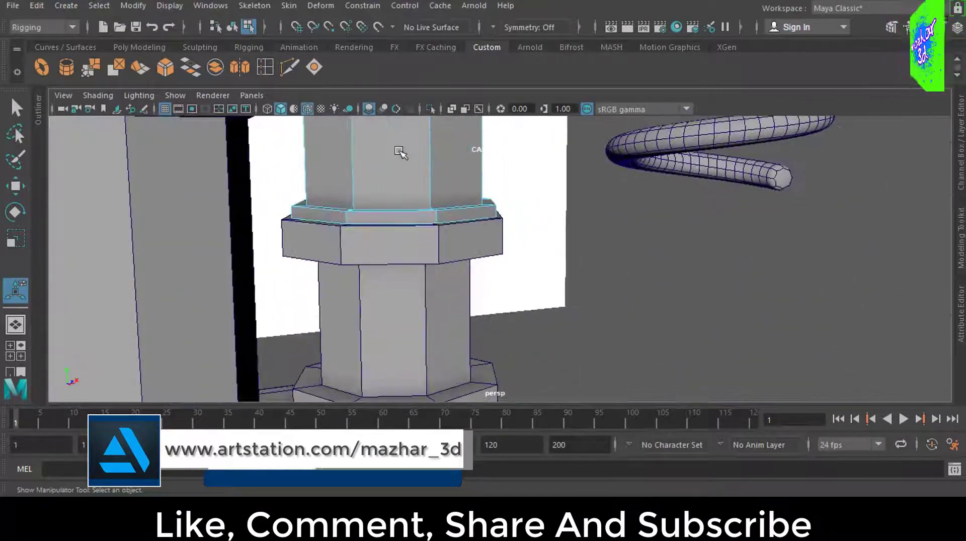
left_click_drag(438, 326, 472, 275, "alt")
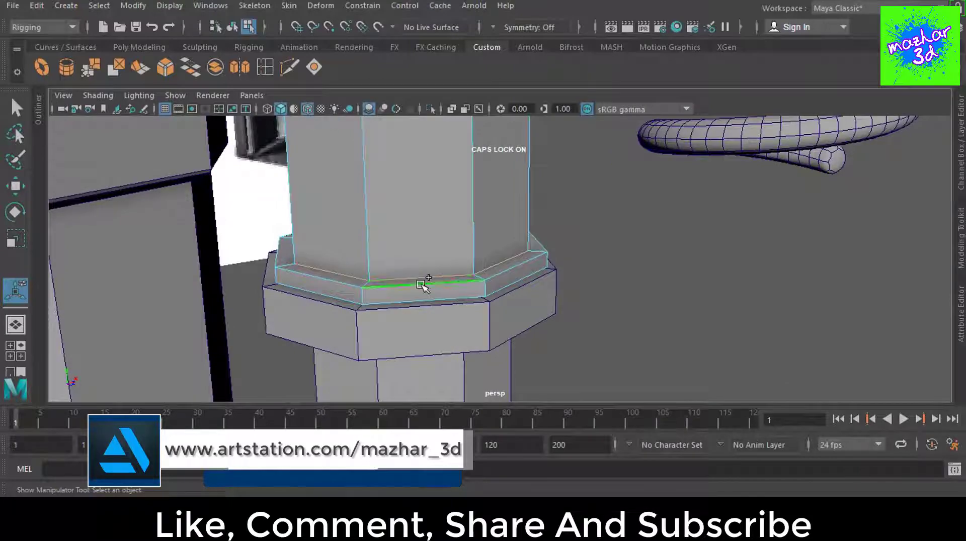
key("ctrl+b")
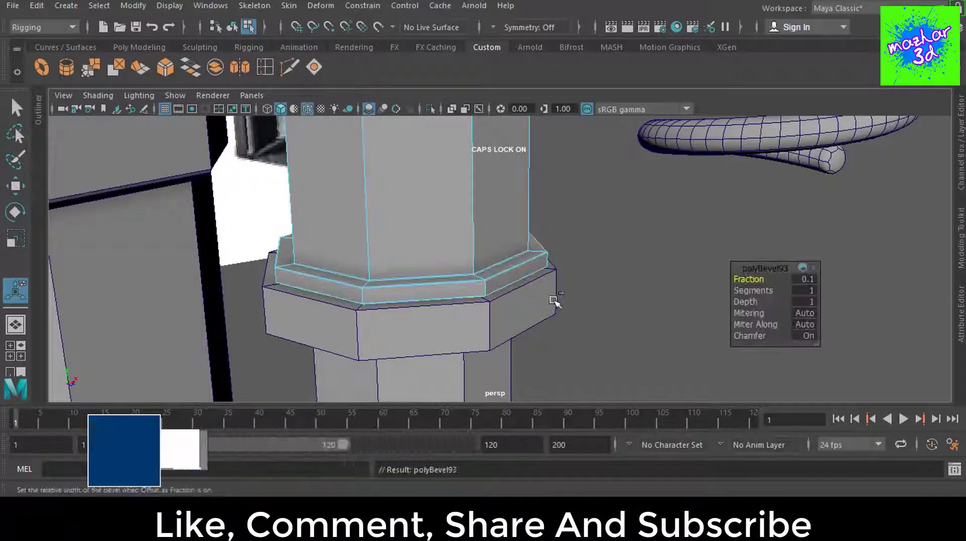
key("3")
Step: Smooth-preview the whole column stack as an object and review the shock
left_click_drag(558, 228, 482, 315, "alt")
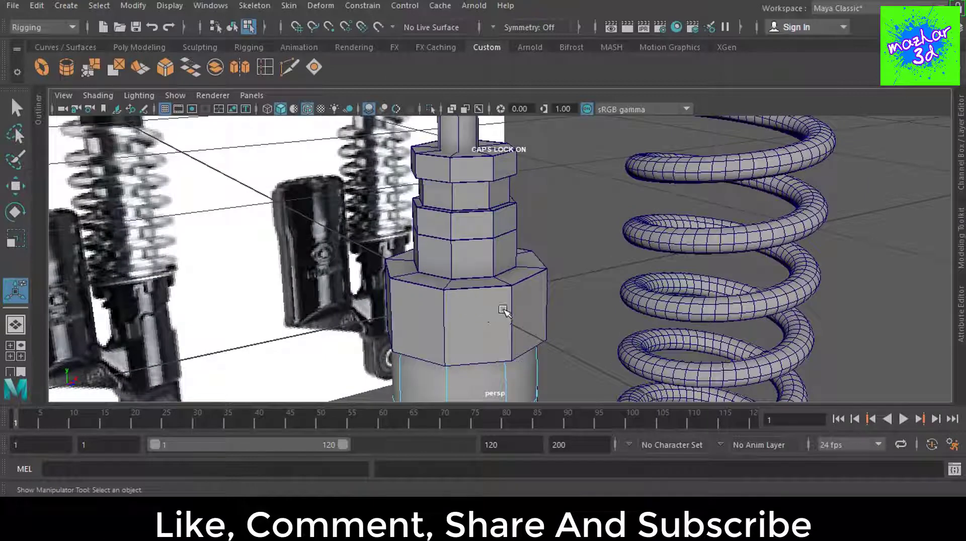
key("q")
key("F8")
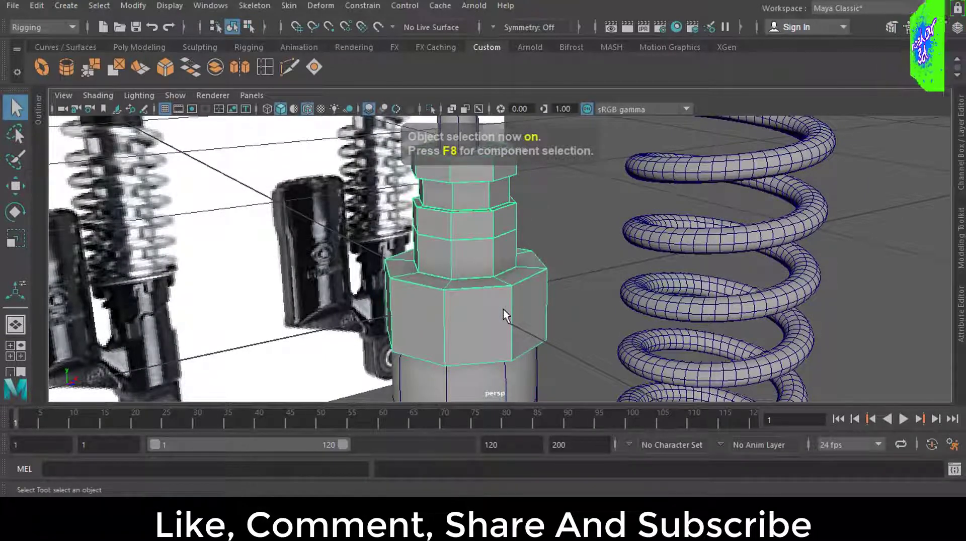
key("3")
left_click(558, 257)
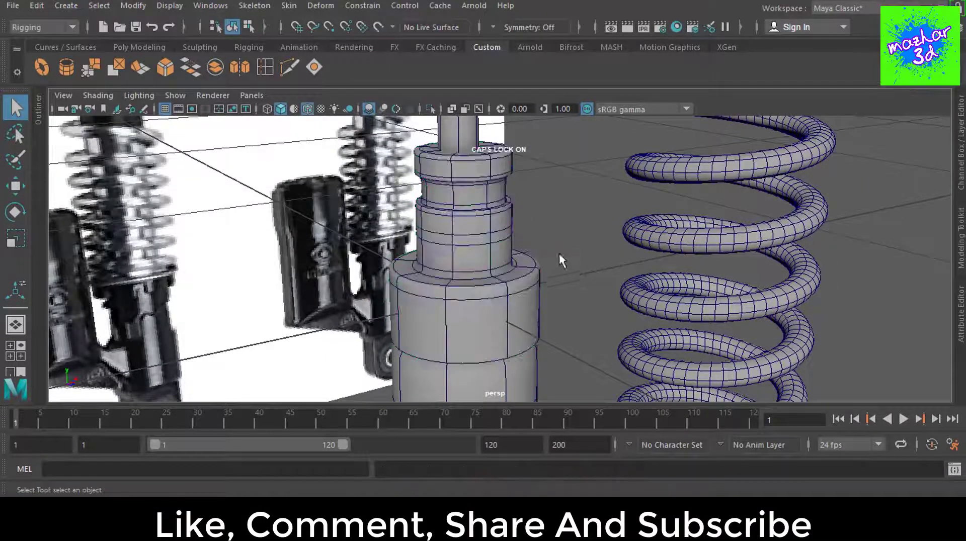
mouse_move(558, 257)
left_mouse_down("alt")
mouse_move(479, 274)
mouse_move(427, 238)
left_mouse_up("alt")
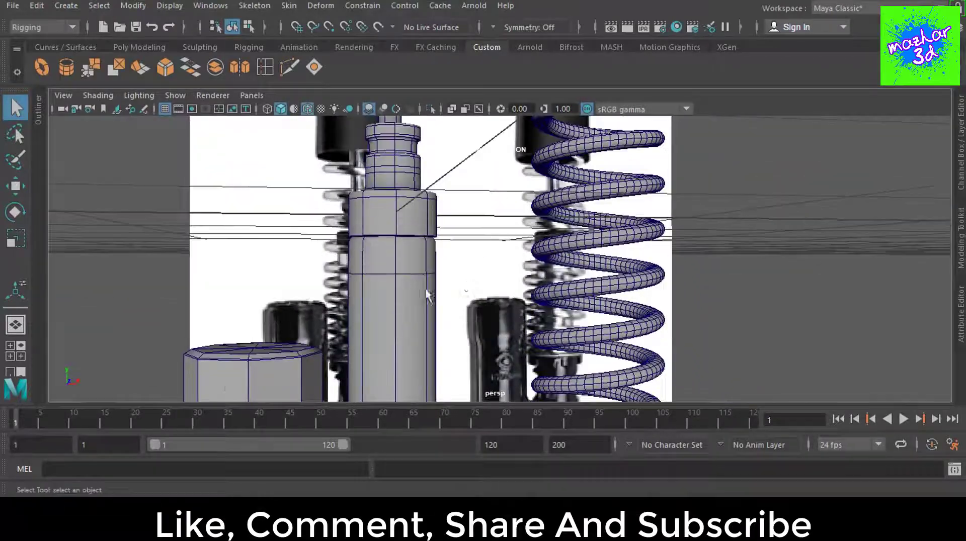
Step: Frame both shocks in the front view and select the left shock's upper column with the Move tool
key("space")
key("space")
scroll(457, 298, "down", 5)
scroll(427, 274, "up", 3)
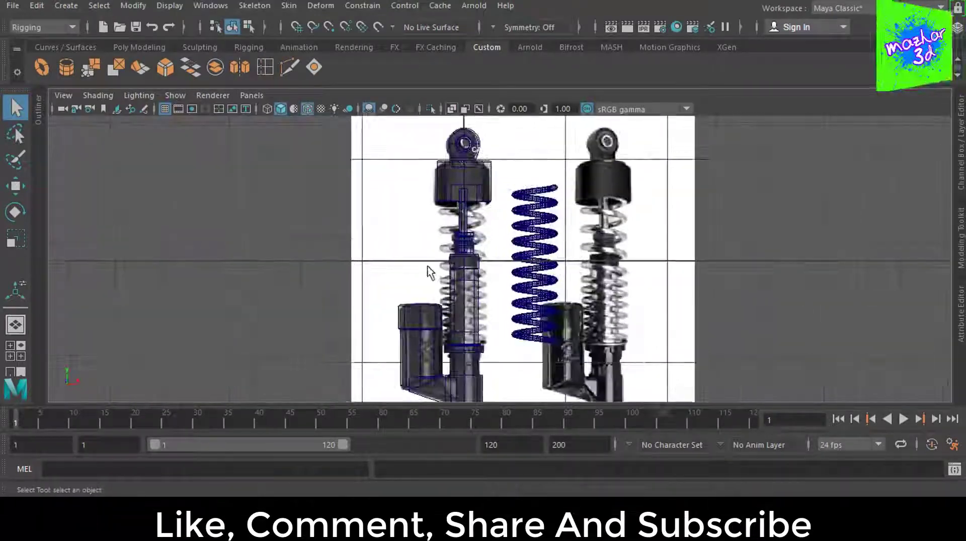
scroll(427, 274, "up", 5)
left_click(427, 266)
left_click(160, 7)
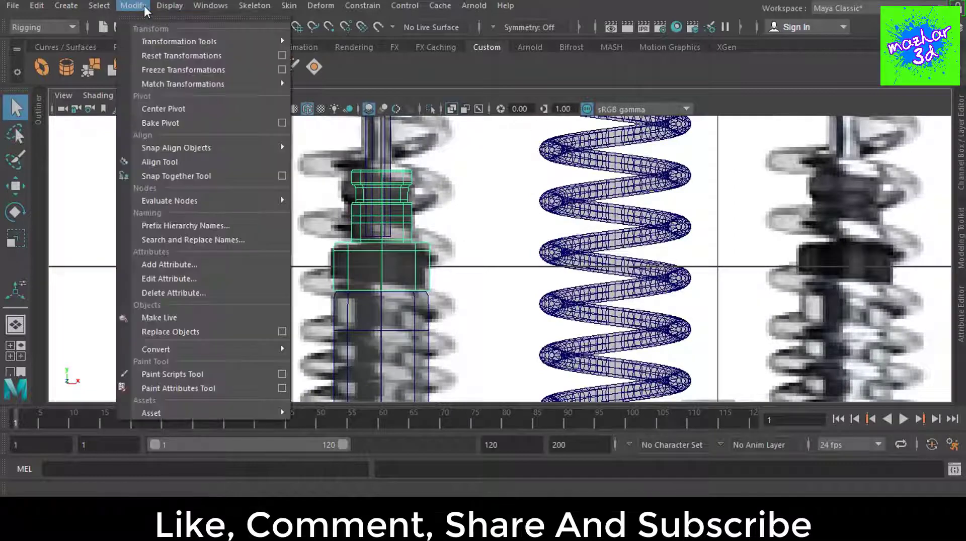
left_click(207, 132)
key("w")
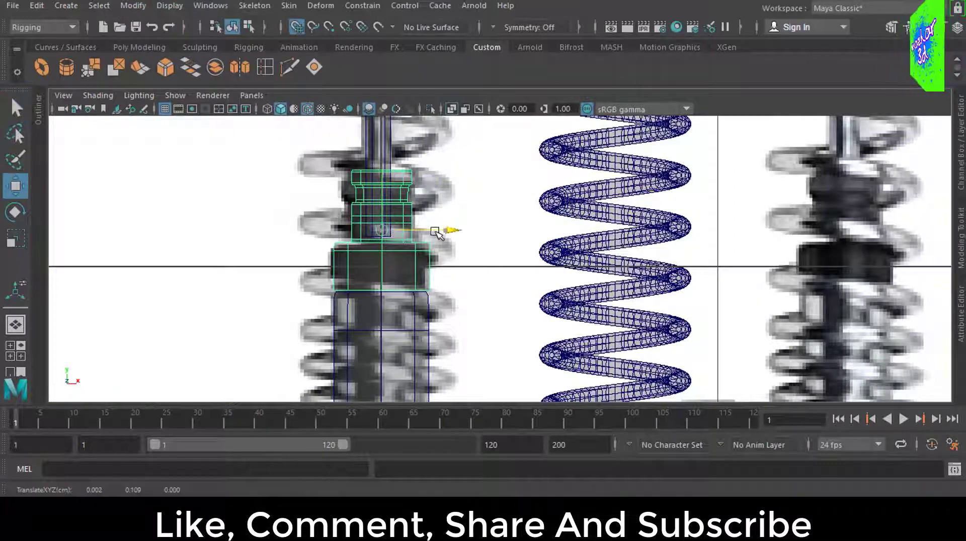
Step: Nudge the left shock's thin inner rod slightly right along X to match the reference
left_click(425, 353)
scroll(436, 369, "up", 2)
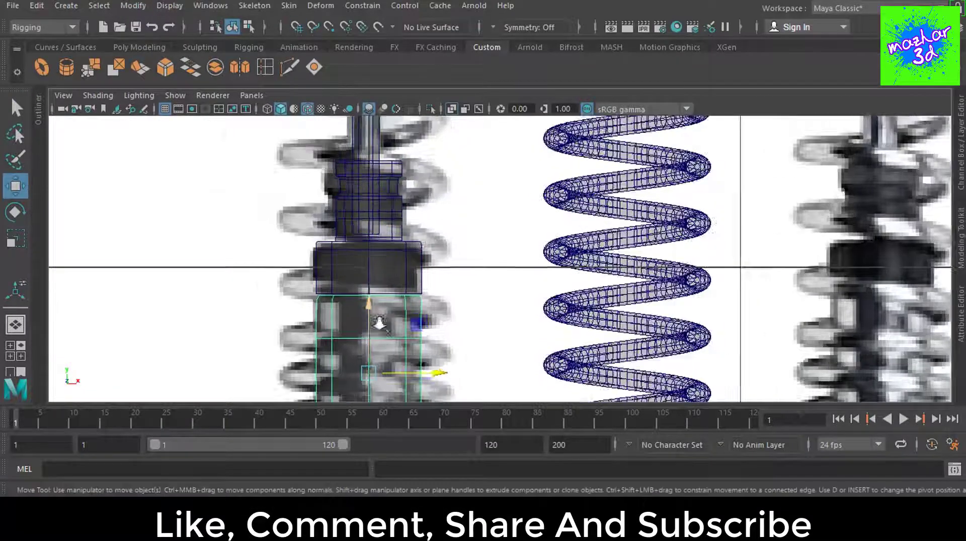
scroll(410, 347, "up", 2)
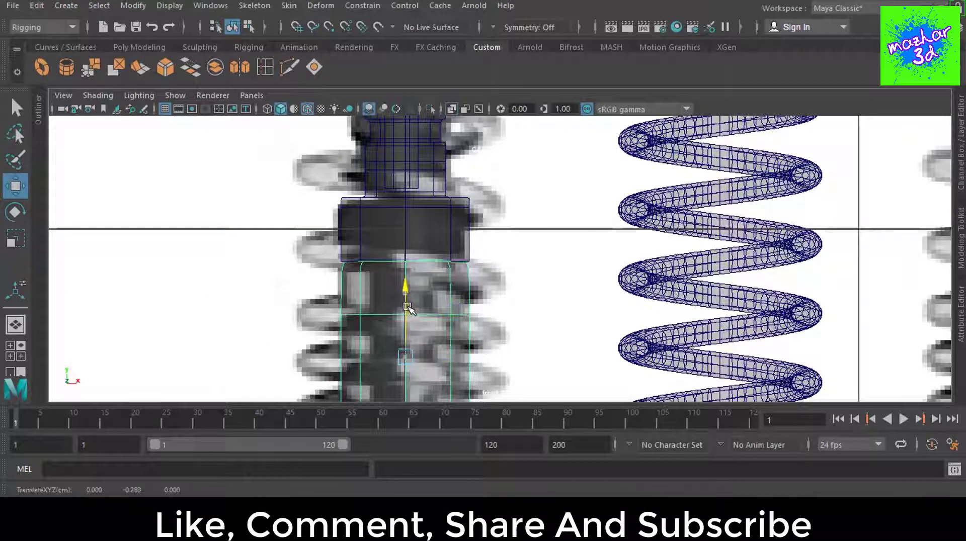
middle_click_drag(409, 308, 421, 403, "alt")
left_click(417, 201)
left_click_drag(476, 159, 480, 159)
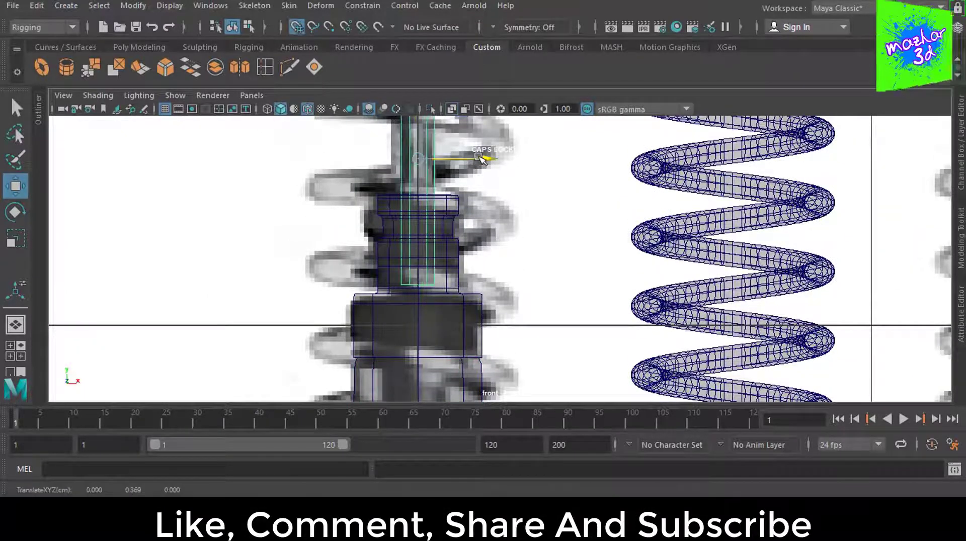
Step: Center the inner rod's pivot and freeze its transformations
left_click(133, 6)
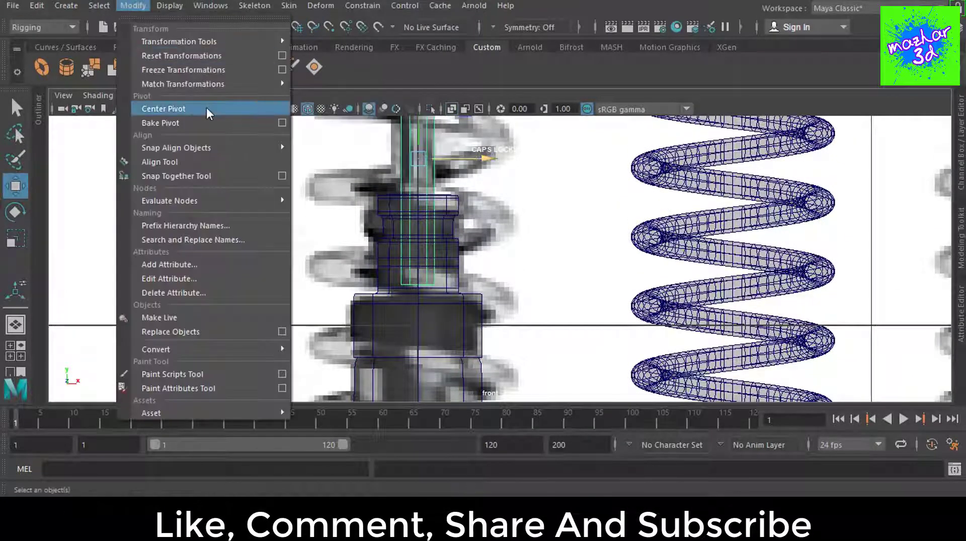
left_click(238, 122)
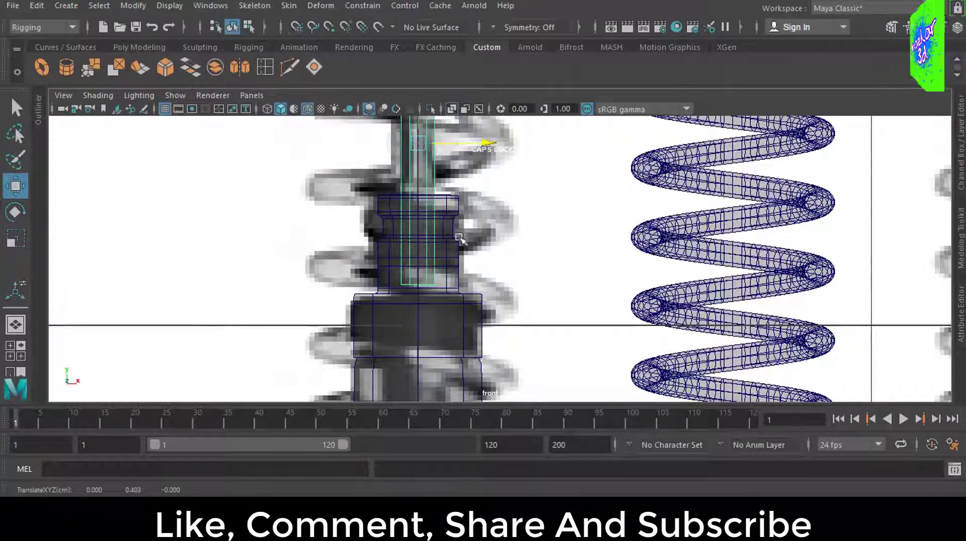
scroll(474, 277, "down", 5)
scroll(483, 201, "up", 4)
scroll(484, 202, "up", 3)
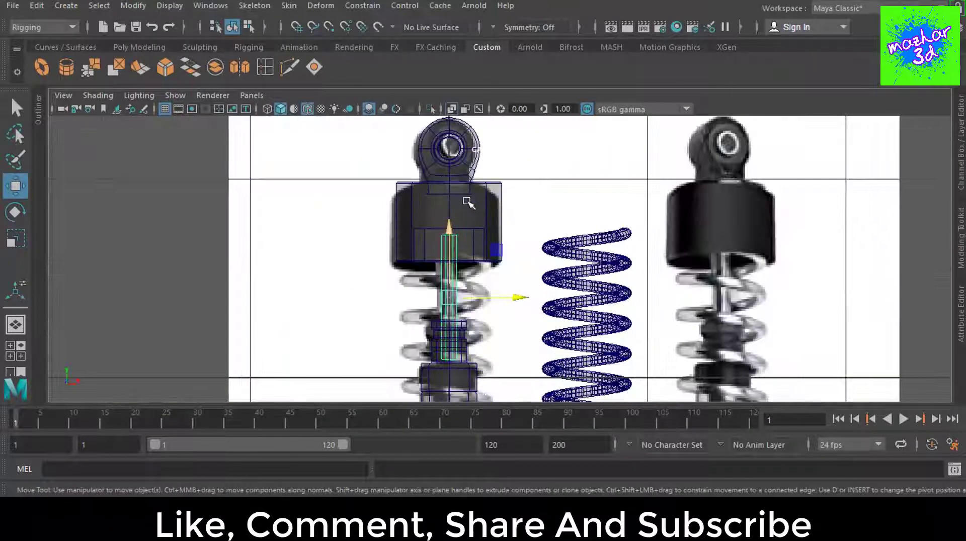
left_click(133, 6)
left_click(191, 67)
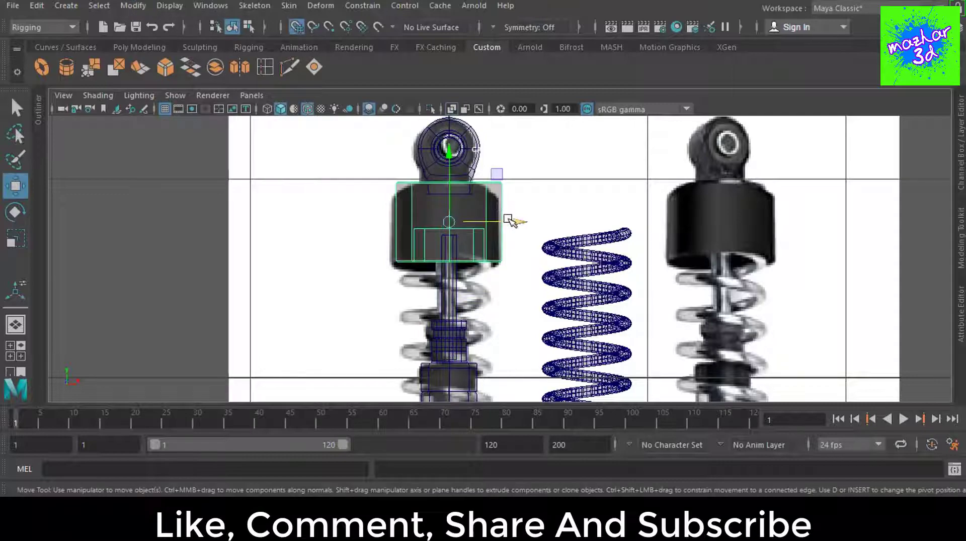
Step: View the spring and lower parts from an angled perspective and select the lower nut
left_click(478, 151)
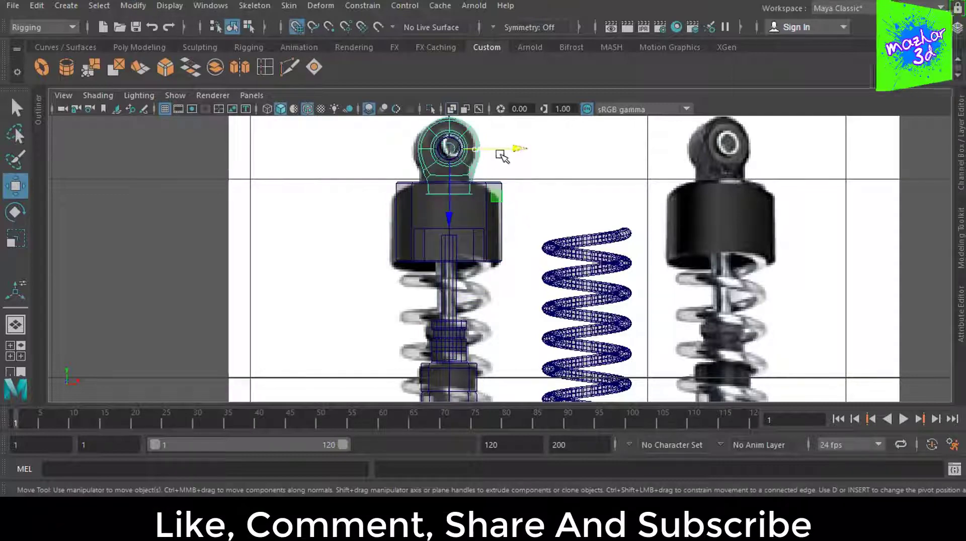
left_click(567, 227)
middle_click_drag(552, 132, 702, 240, "alt")
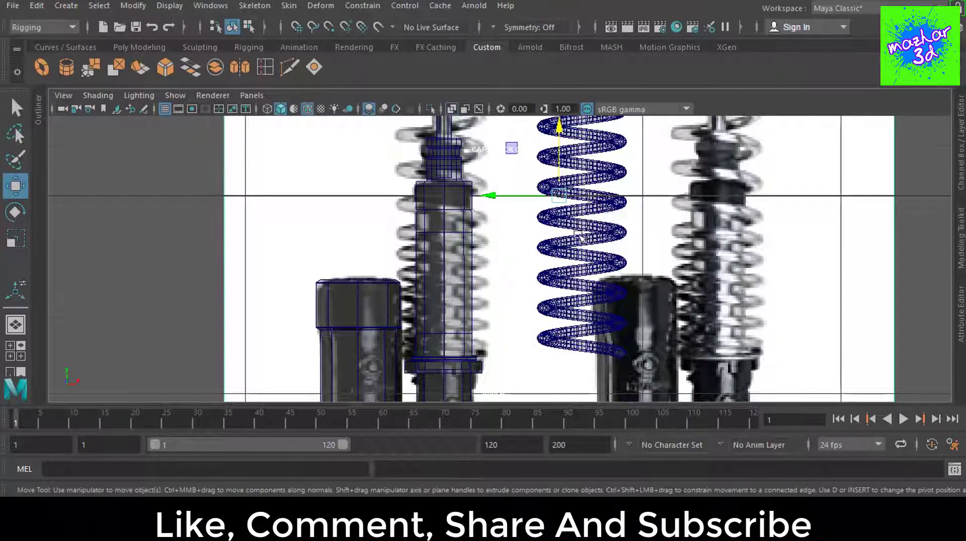
scroll(581, 237, "down", 5)
mouse_move(581, 237)
left_mouse_down("alt")
mouse_move(572, 356)
mouse_move(511, 327)
mouse_move(644, 306)
left_mouse_up("alt")
left_click(512, 327)
Step: Bevel the selected edge loop on the unsmoothed lower nut block
key("1")
scroll(498, 339, "up", 5)
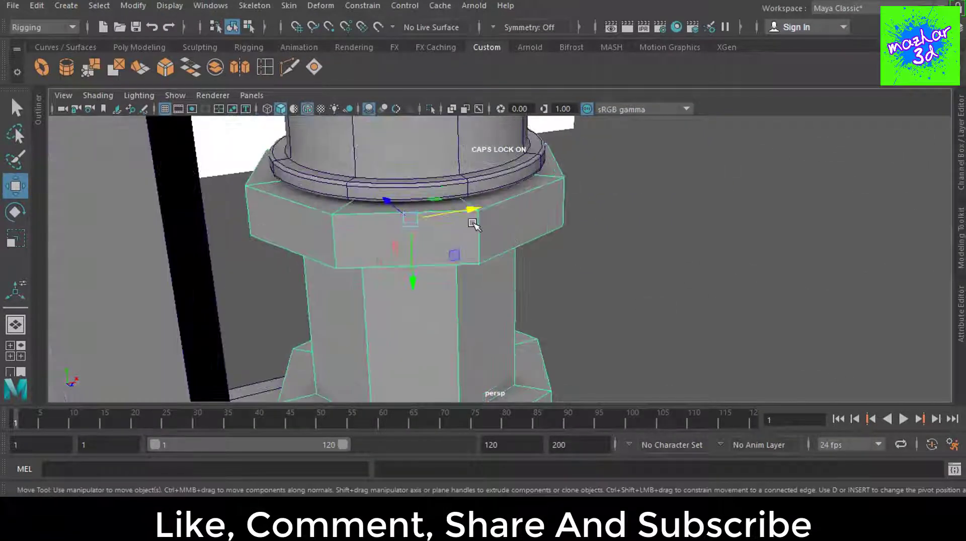
key("F10")
scroll(535, 267, "up", 5)
scroll(517, 344, "up", 3)
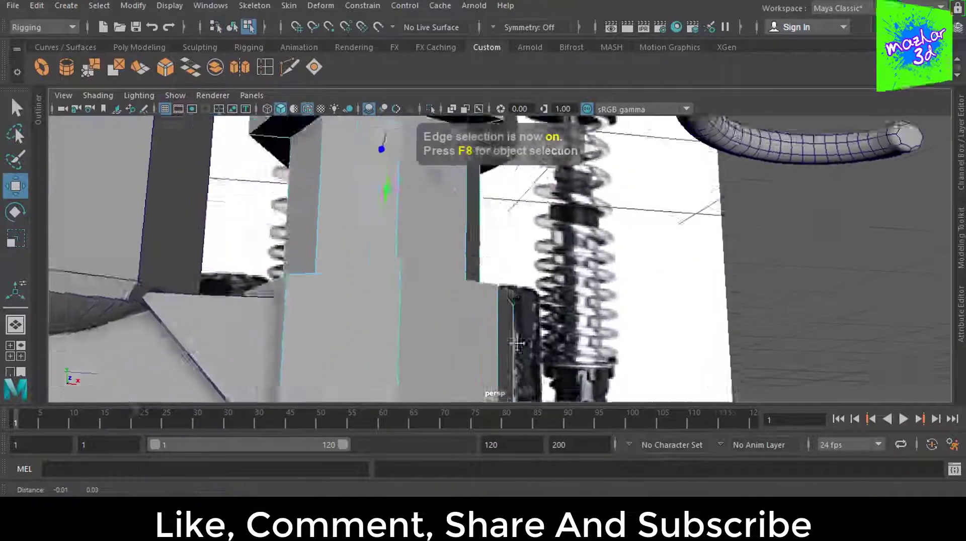
scroll(516, 344, "down", 5)
mouse_move(614, 351)
left_mouse_down("alt")
mouse_move(535, 239)
mouse_move(485, 316)
mouse_move(634, 170)
left_mouse_up("alt")
scroll(534, 239, "up", 3)
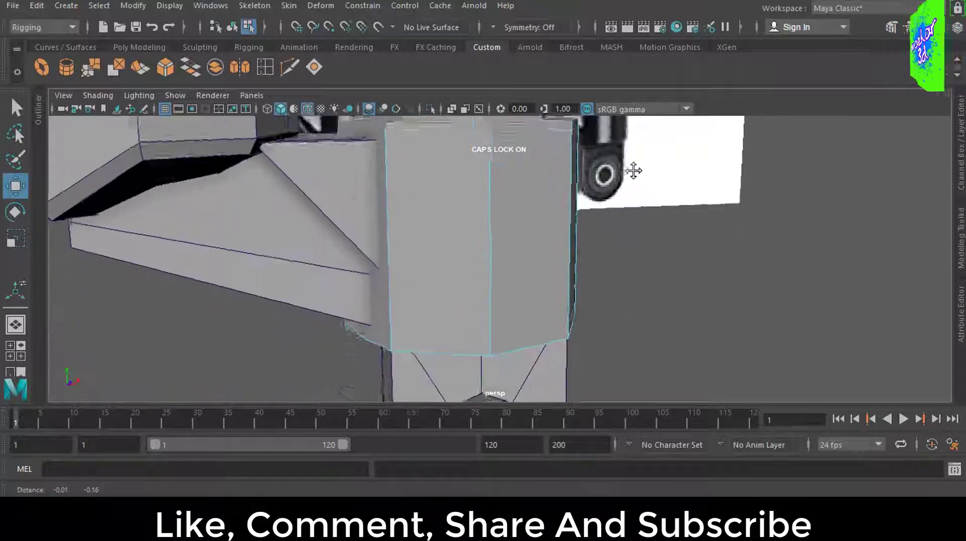
key("ctrl+b")
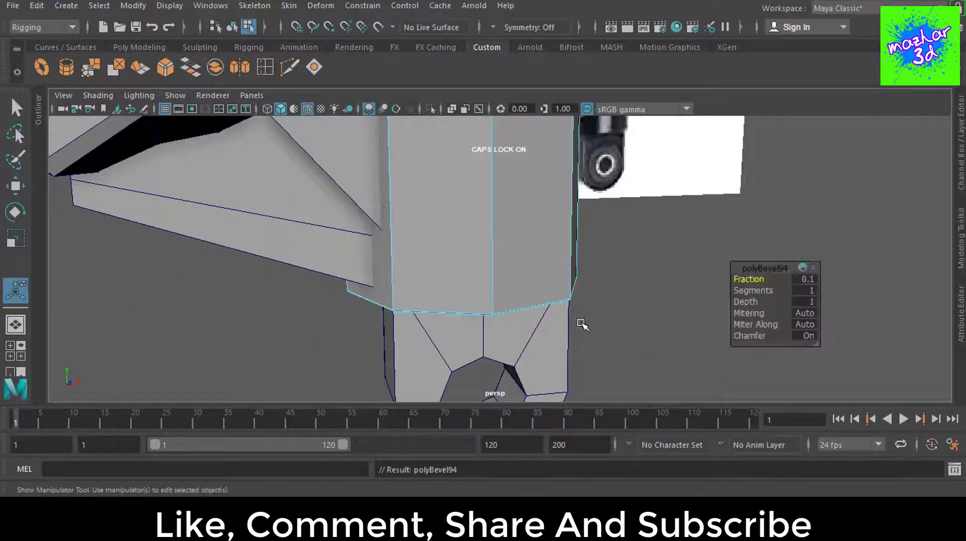
Step: Bevel the eye mount lug's edges at fraction 0.1 and preview it smoothed
mouse_move(578, 324)
left_mouse_down("alt")
mouse_move(600, 284)
mouse_move(600, 306)
mouse_move(570, 247)
mouse_move(533, 291)
left_mouse_up("alt")
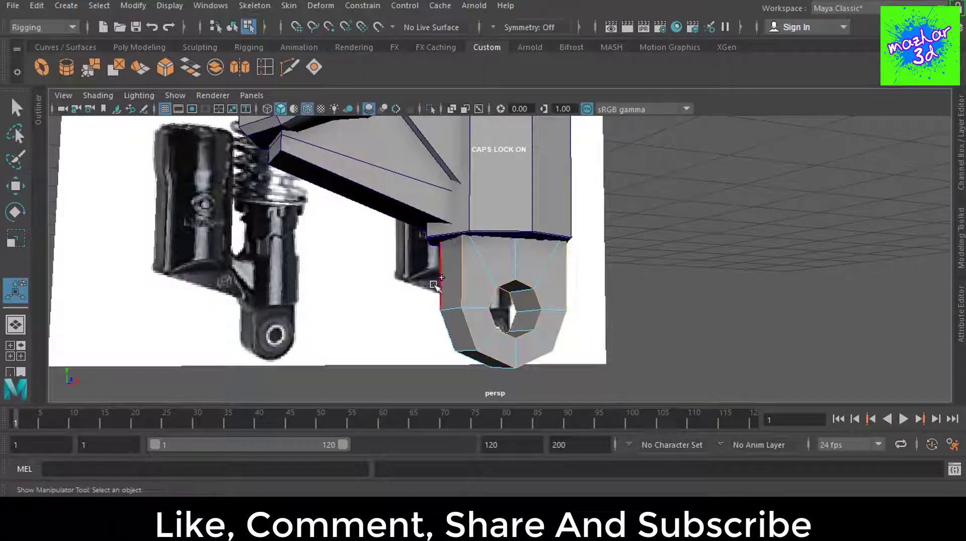
key("ctrl+b")
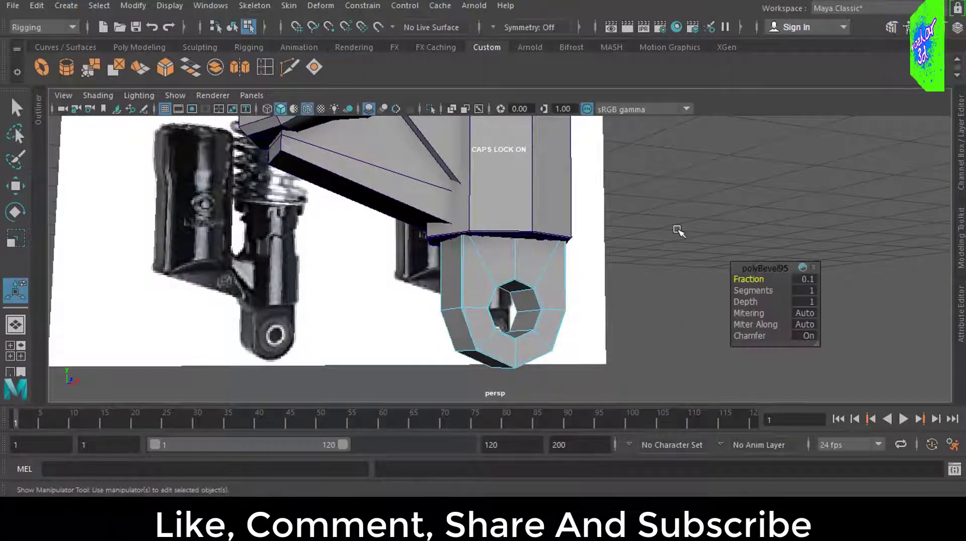
key("3")
left_click_drag(688, 239, 685, 278, "alt")
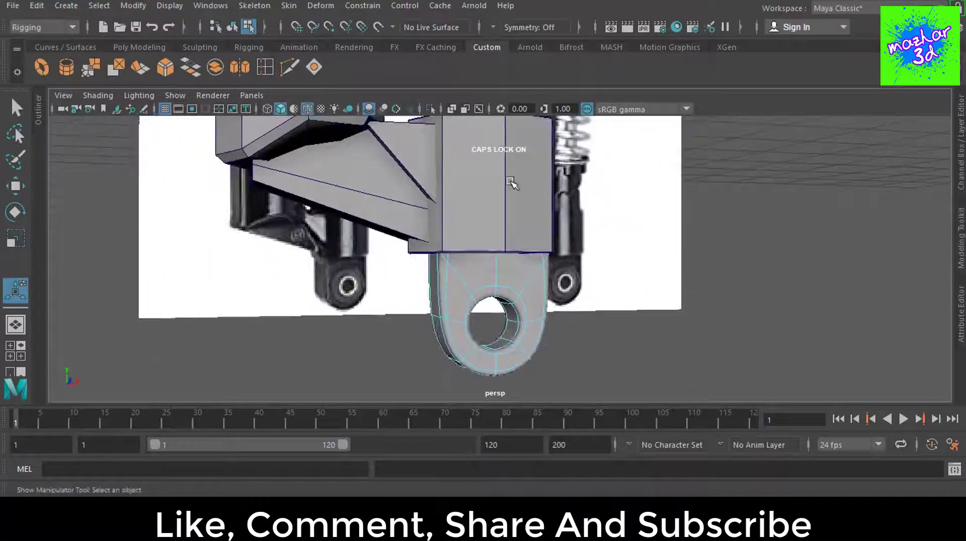
Step: Select the upper column piece and inspect the lug from below in object mode
left_click(512, 189)
left_click_drag(511, 198, 468, 247, "alt")
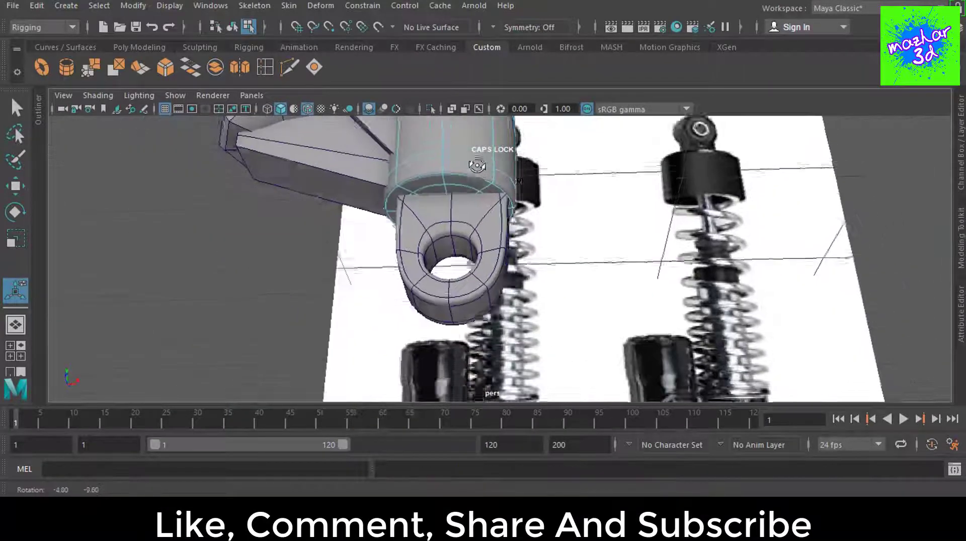
key("w")
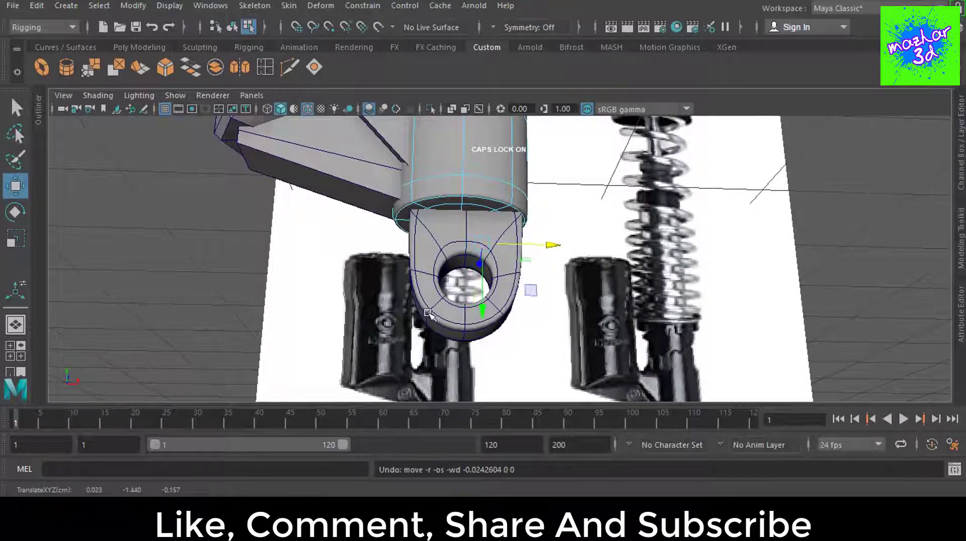
right_click_drag(428, 313, 514, 284)
key("F8")
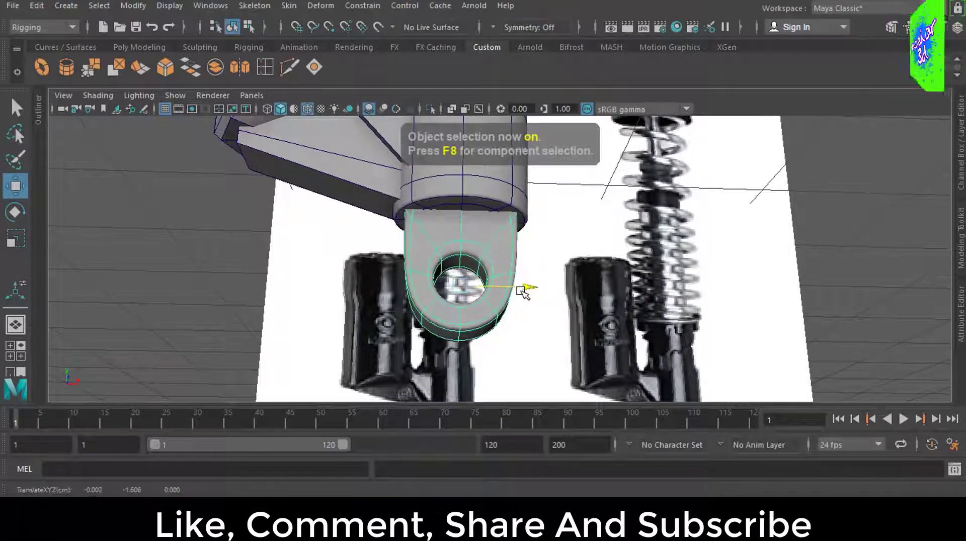
left_click_drag(600, 286, 623, 301, "alt")
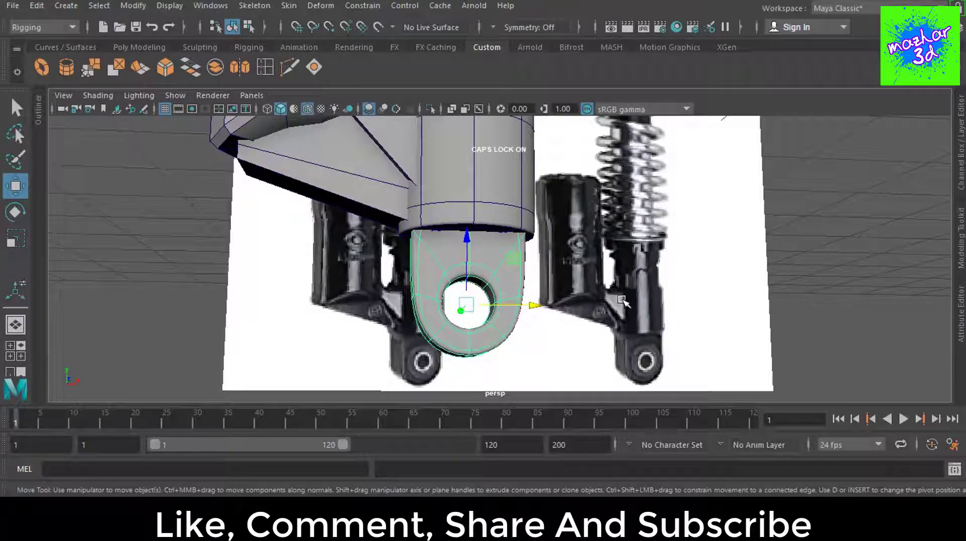
Step: Inspect the bracket block up close and try selecting edges on its top
mouse_move(623, 301)
left_mouse_down("alt")
mouse_move(718, 337)
mouse_move(431, 291)
left_mouse_up("alt")
left_click(403, 228)
right_click_drag(403, 229, 435, 258, "alt")
mouse_move(434, 258)
left_mouse_down("alt")
mouse_move(555, 296)
mouse_move(457, 280)
mouse_move(486, 280)
left_mouse_up("alt")
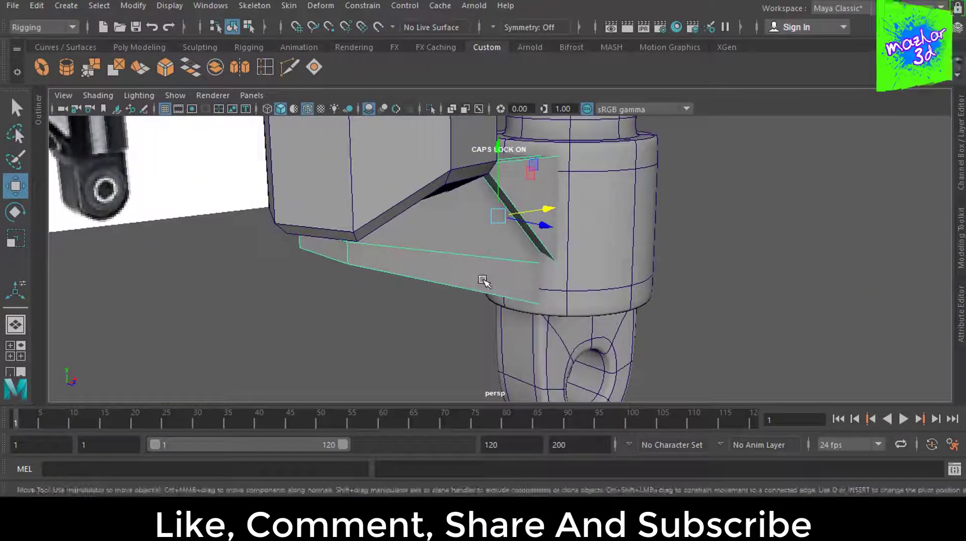
left_click(441, 285)
key("Caps_Lock")
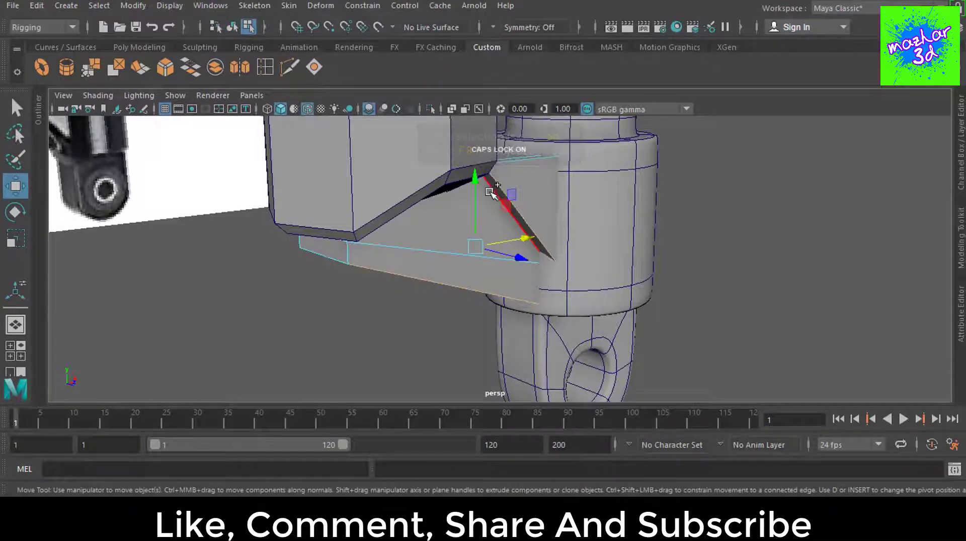
mouse_move(588, 246)
left_mouse_down("alt")
mouse_move(564, 282)
mouse_move(595, 352)
mouse_move(664, 199)
mouse_move(630, 280)
left_mouse_up("alt")
key("F8")
scroll(532, 255, "up", 5)
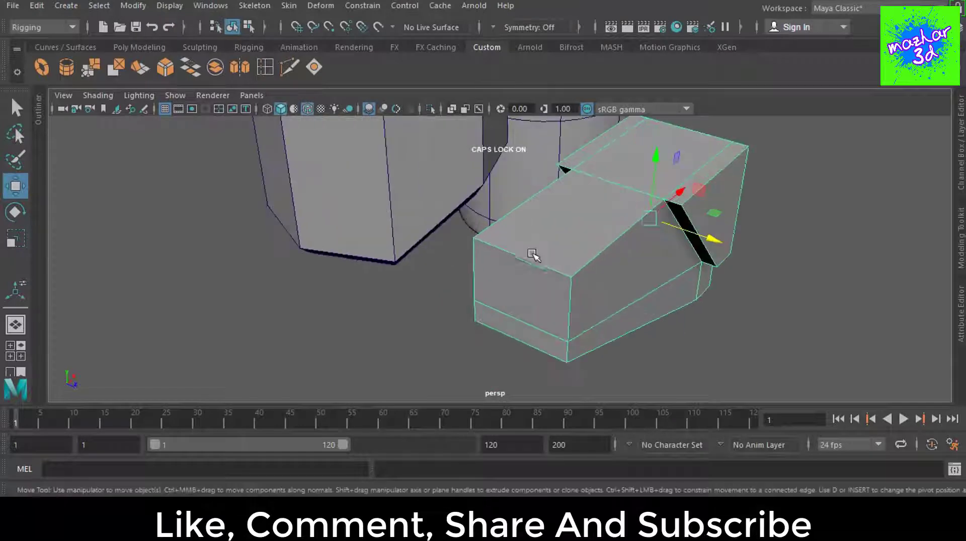
key("F8")
left_click(578, 272)
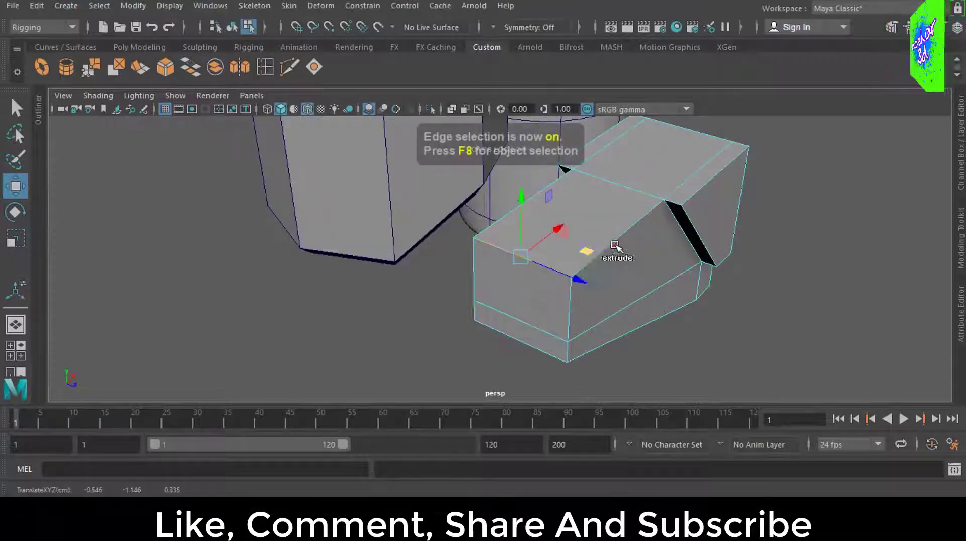
left_click(677, 201)
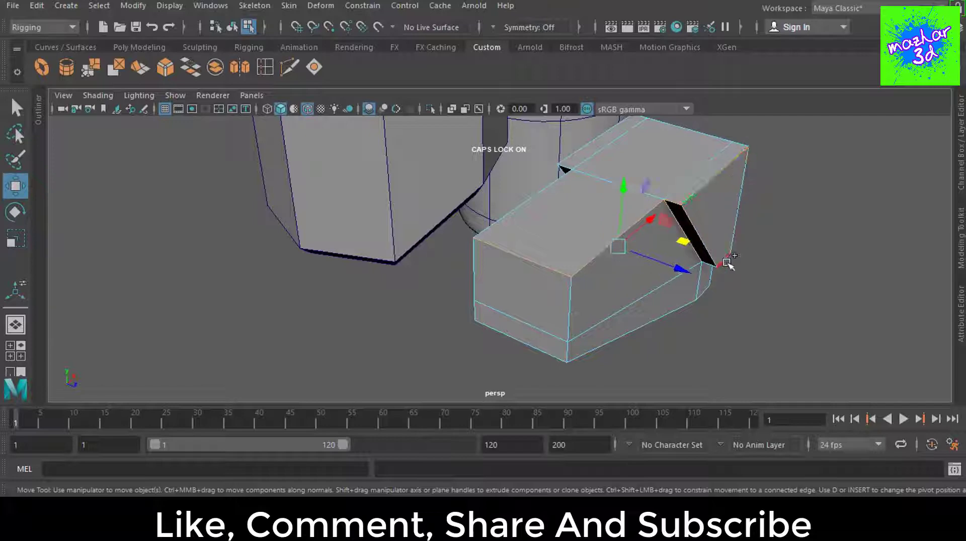
Step: Clear the edges and select the block's end face beside the cylinder in face mode
left_click_drag(728, 264, 781, 253, "alt")
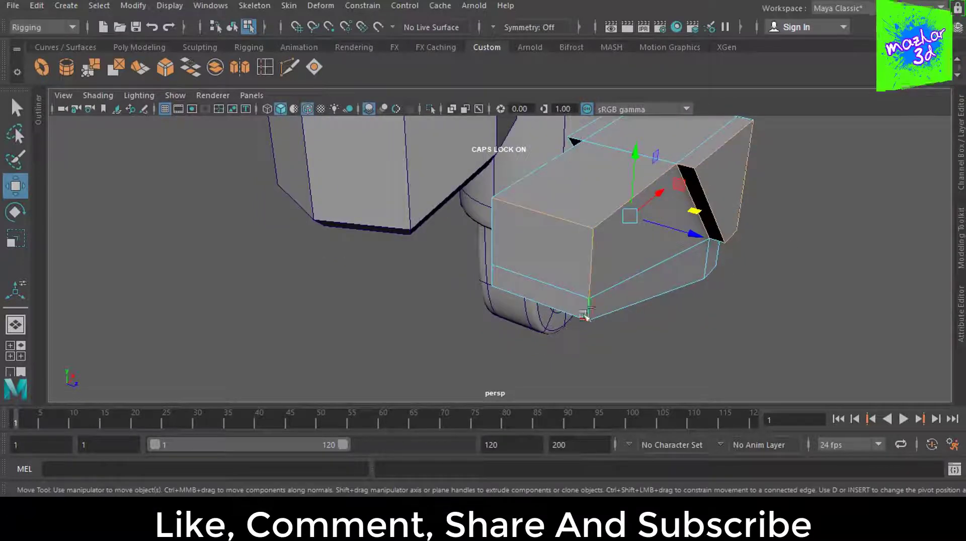
left_click_drag(628, 312, 415, 282, "alt")
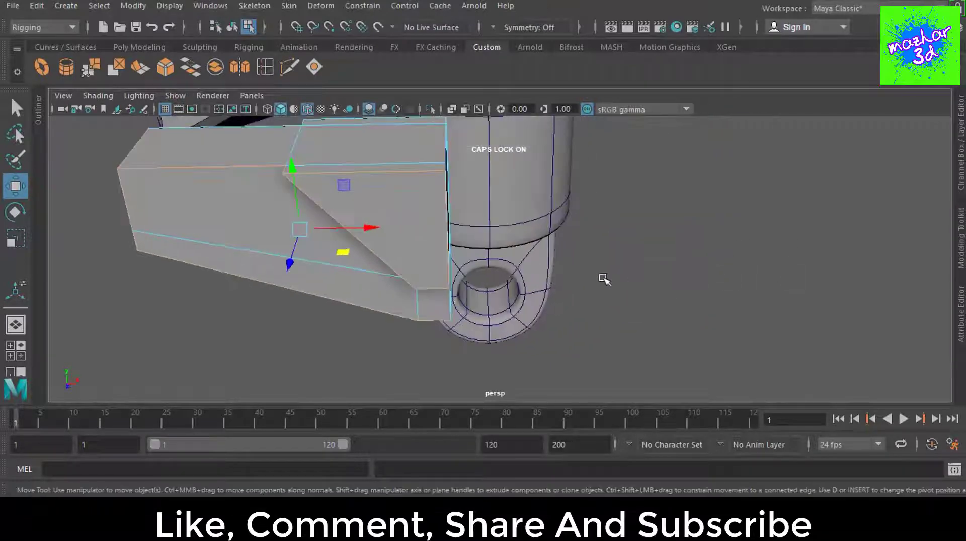
left_click(472, 215)
left_click_drag(472, 216, 449, 224, "alt")
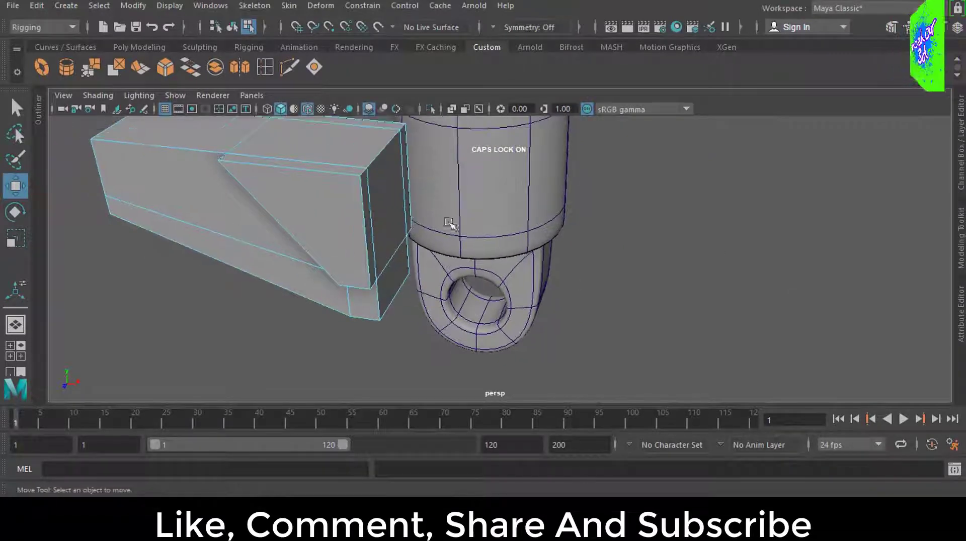
key("F11")
left_click(388, 207)
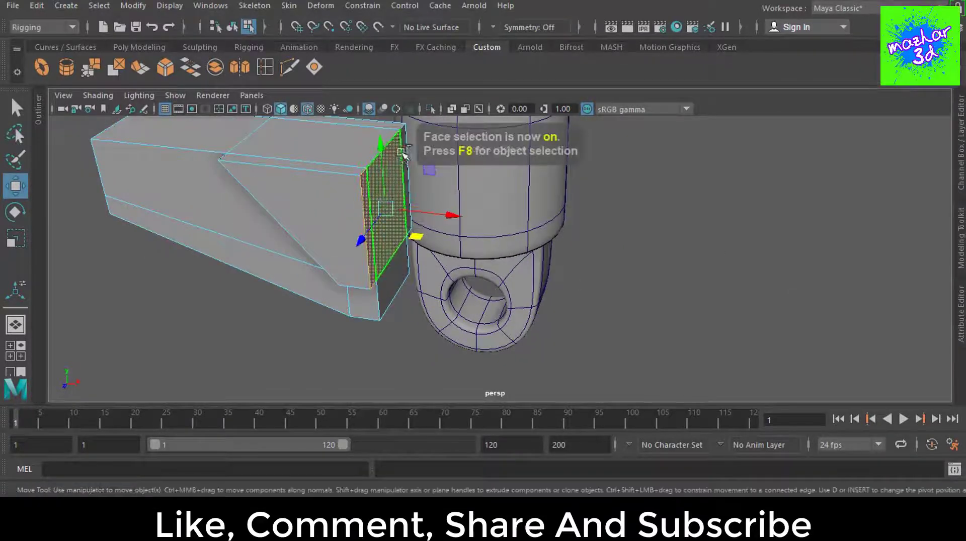
Step: Delete the block's end faces, then select its top edge and diagonal side edge
left_click(405, 276, "shift")
key("Caps_Lock")
key("Delete")
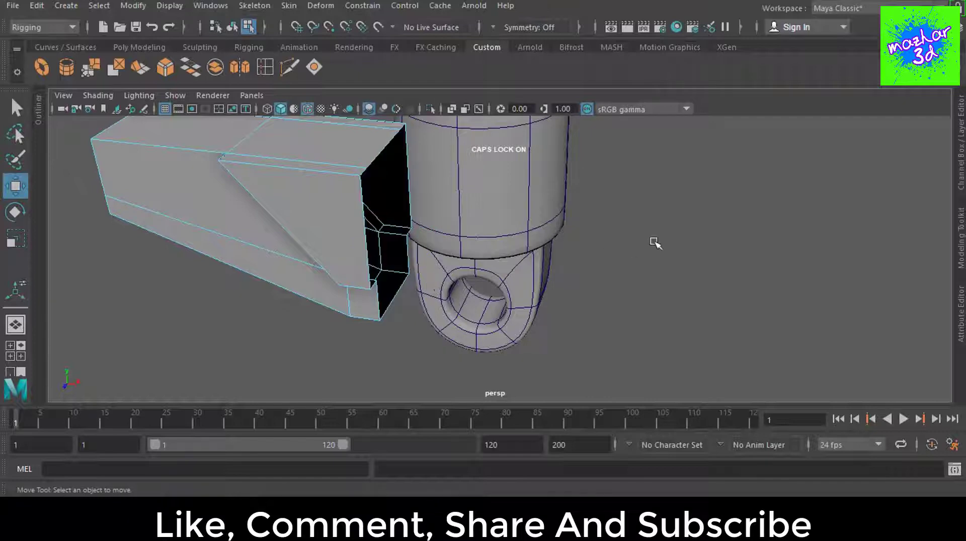
left_click_drag(655, 244, 686, 241, "alt")
key("F10")
left_click(355, 179)
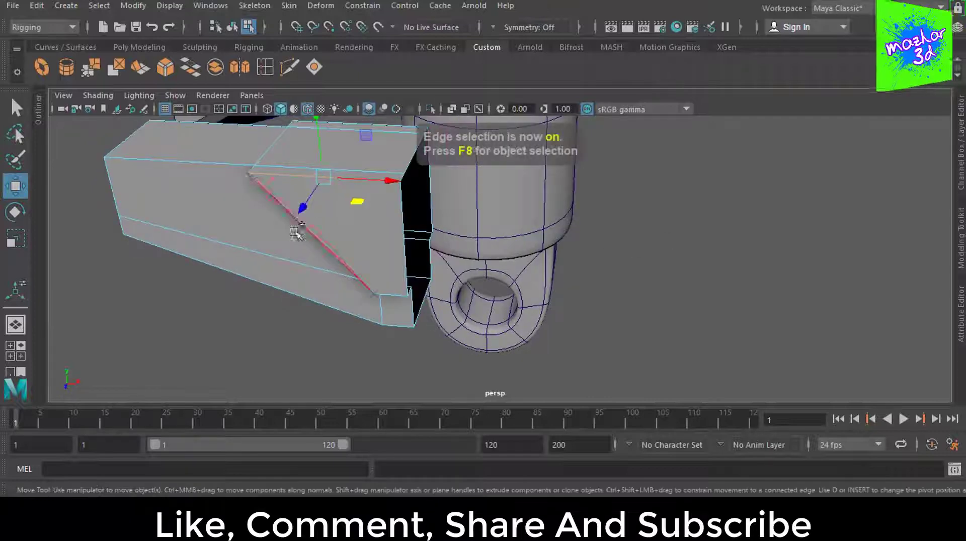
left_click(298, 231)
Step: Undo two edge-selection changes and select the short edge at the block's end
left_click_drag(395, 327, 404, 236, "alt")
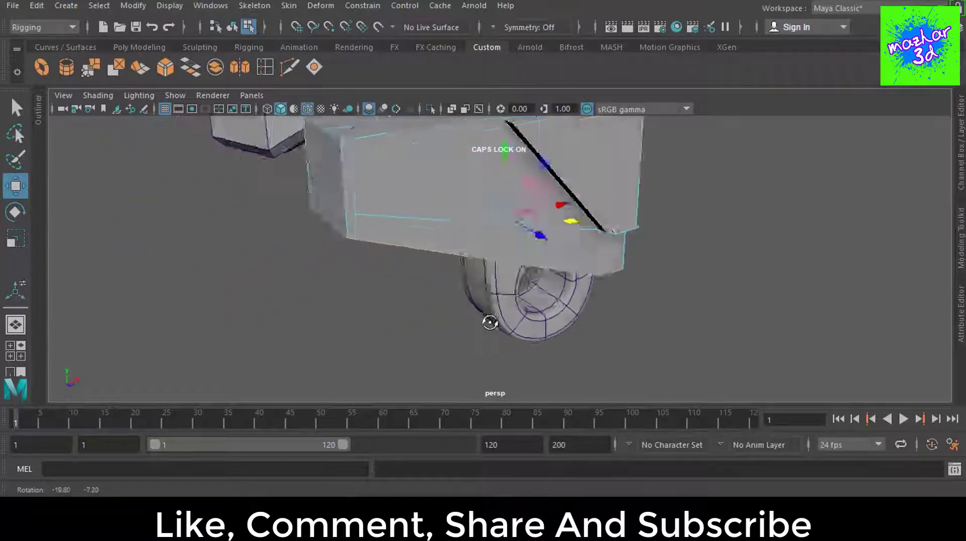
left_click_drag(410, 186, 461, 230, "alt")
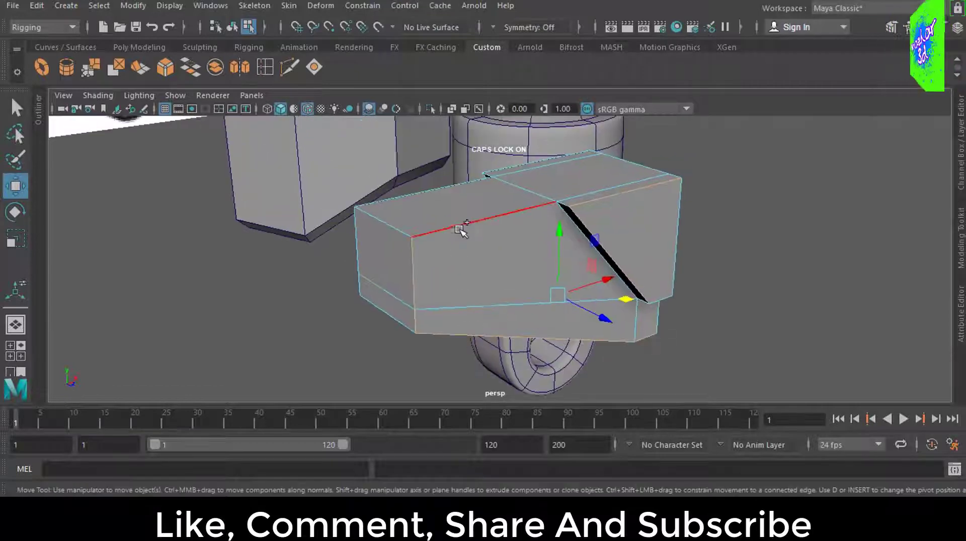
left_click_drag(703, 222, 764, 301, "alt")
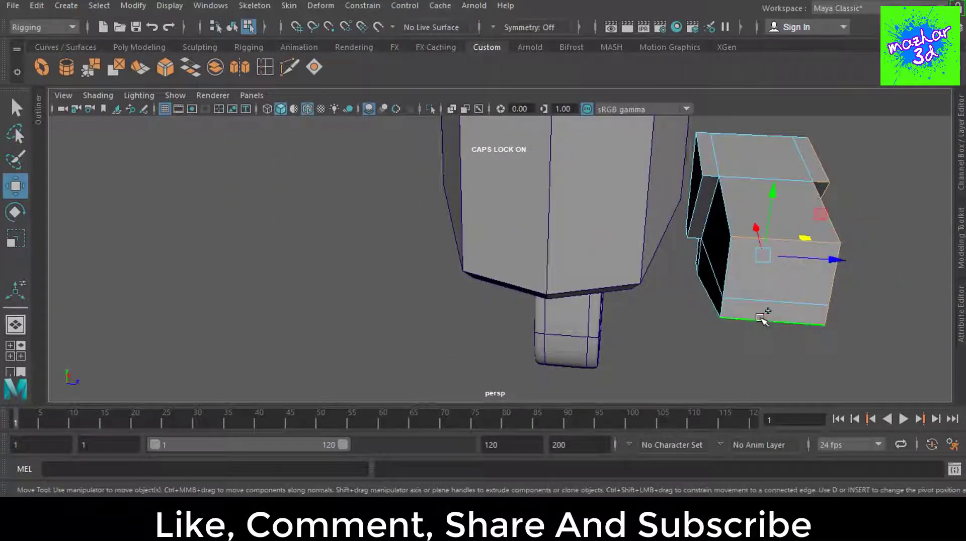
mouse_move(739, 282)
left_mouse_down("alt")
mouse_move(763, 266)
mouse_move(723, 206)
mouse_move(557, 323)
mouse_move(556, 274)
left_mouse_up("alt")
scroll(558, 274, "up", 3)
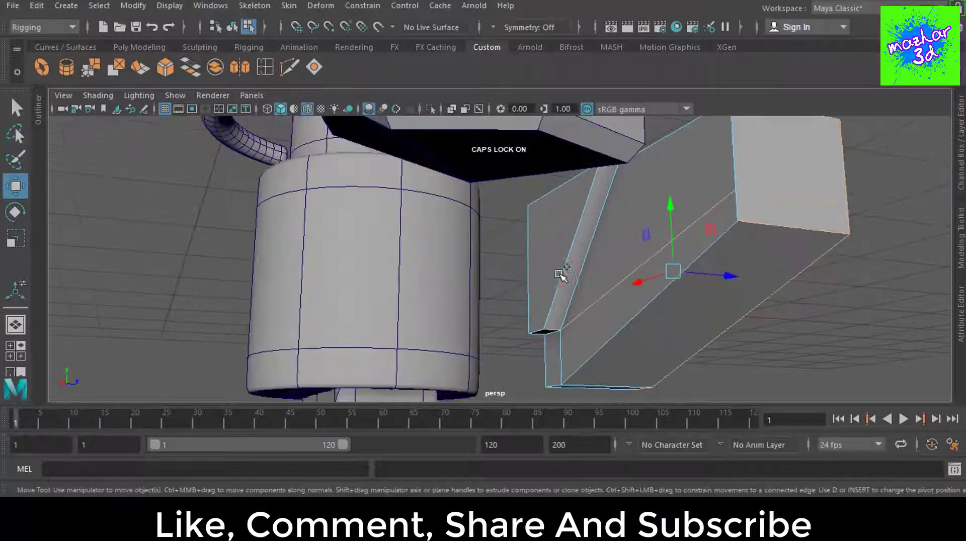
key("ctrl+z")
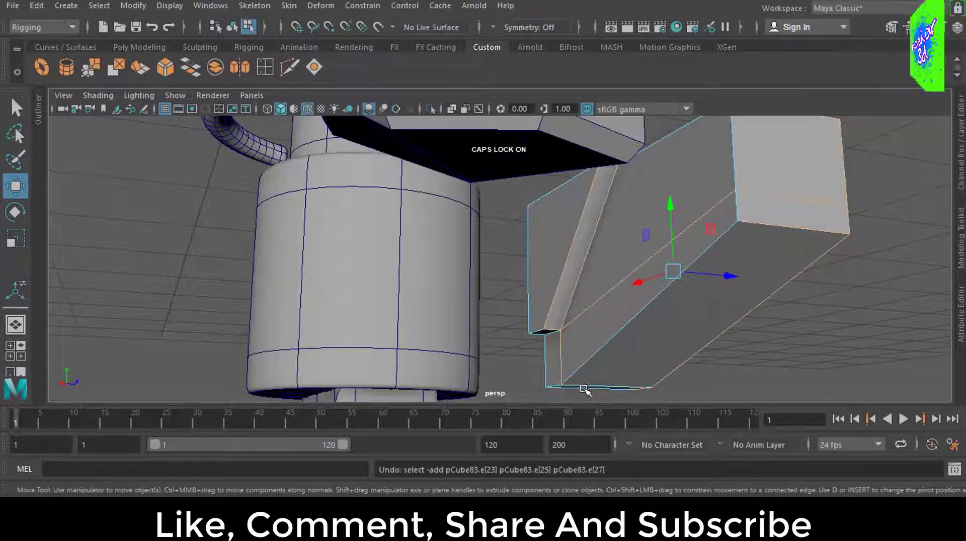
key("ctrl+z")
key("ctrl+z")
key("ctrl+z")
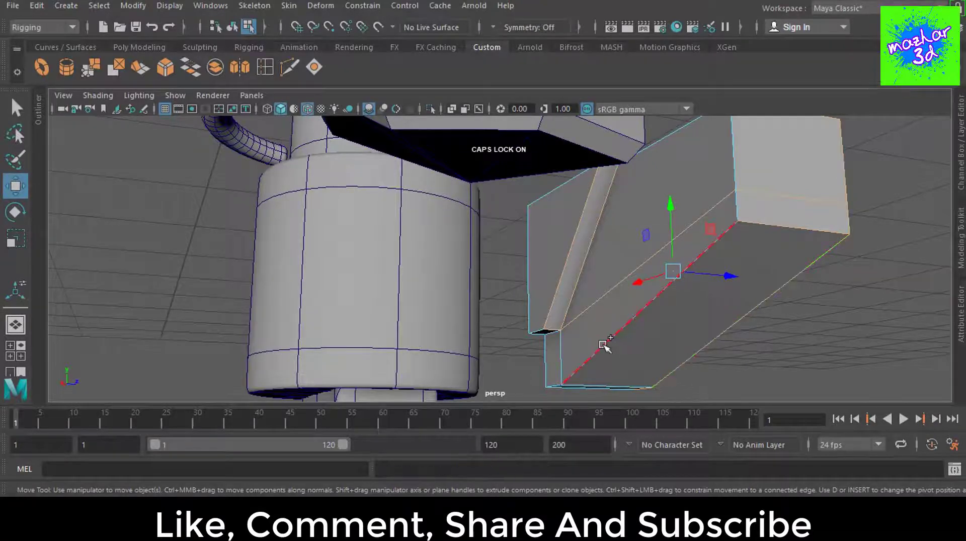
left_click_drag(739, 328, 738, 287, "alt")
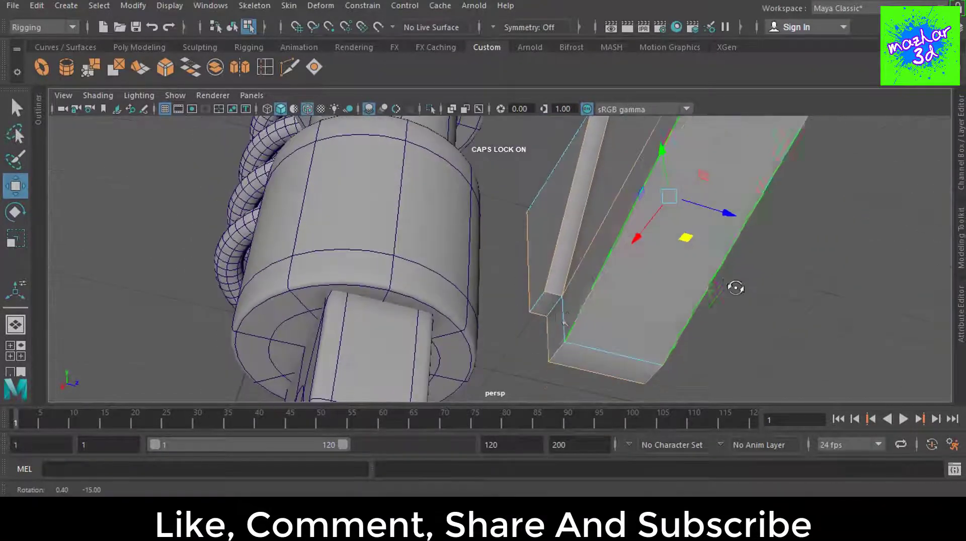
left_click(554, 306, "shift")
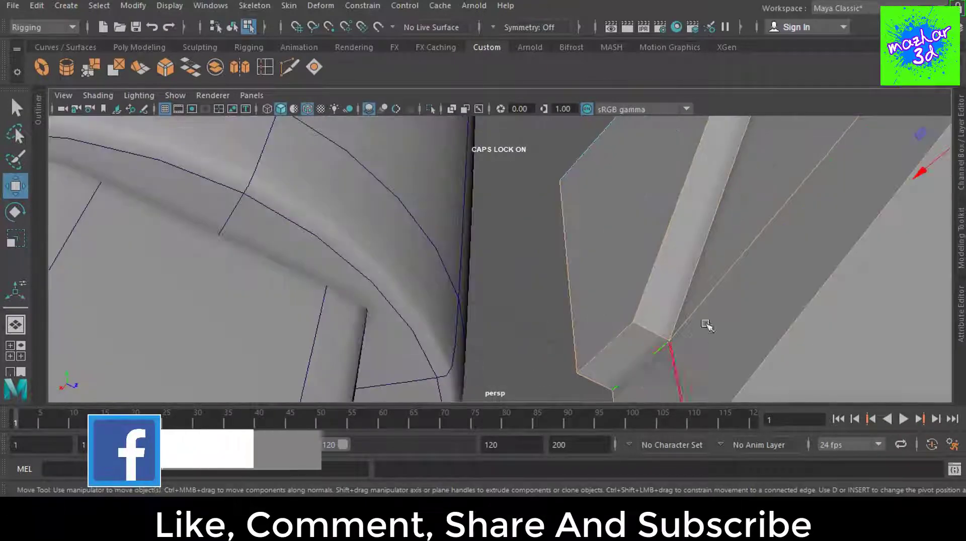
Step: Bevel the selected block edges with Ctrl+B
mouse_move(707, 324)
left_mouse_down("alt")
mouse_move(719, 330)
mouse_move(594, 236)
left_mouse_up("alt")
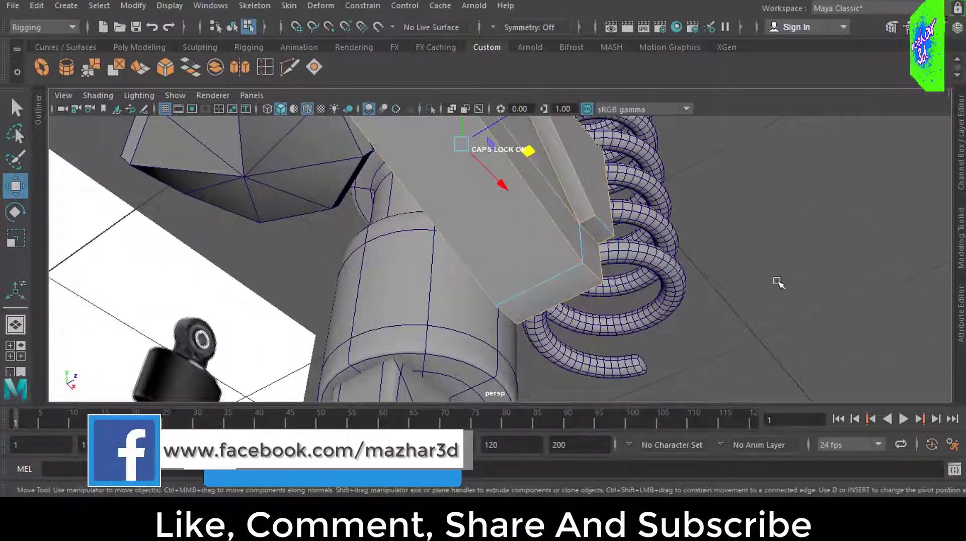
left_click_drag(776, 281, 616, 253, "alt")
mouse_move(539, 251)
left_mouse_down("alt")
mouse_move(460, 363)
mouse_move(528, 292)
mouse_move(594, 272)
left_mouse_up("alt")
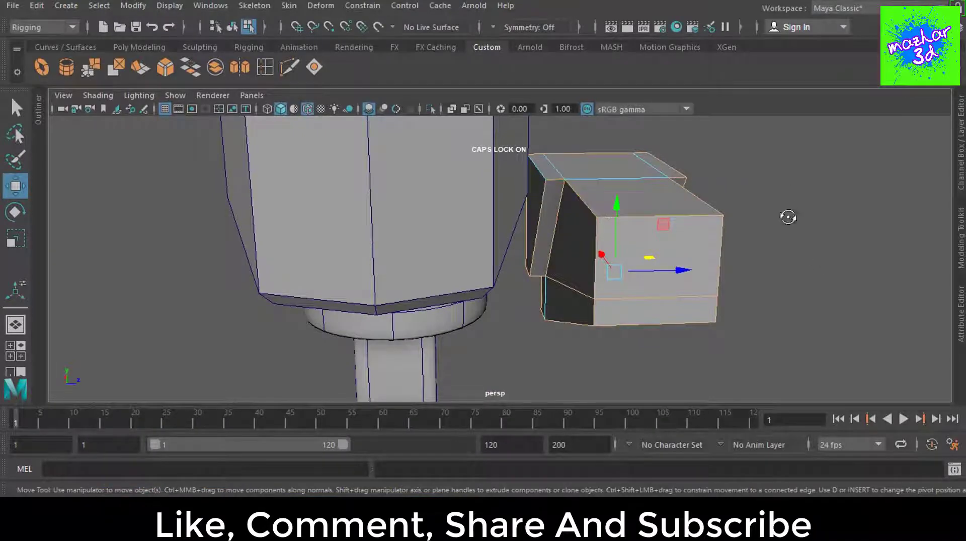
left_click_drag(788, 217, 678, 255, "alt")
mouse_move(457, 222)
left_mouse_down("alt")
mouse_move(659, 231)
mouse_move(673, 179)
mouse_move(388, 252)
mouse_move(472, 213)
mouse_move(630, 218)
mouse_move(614, 202)
left_mouse_up("alt")
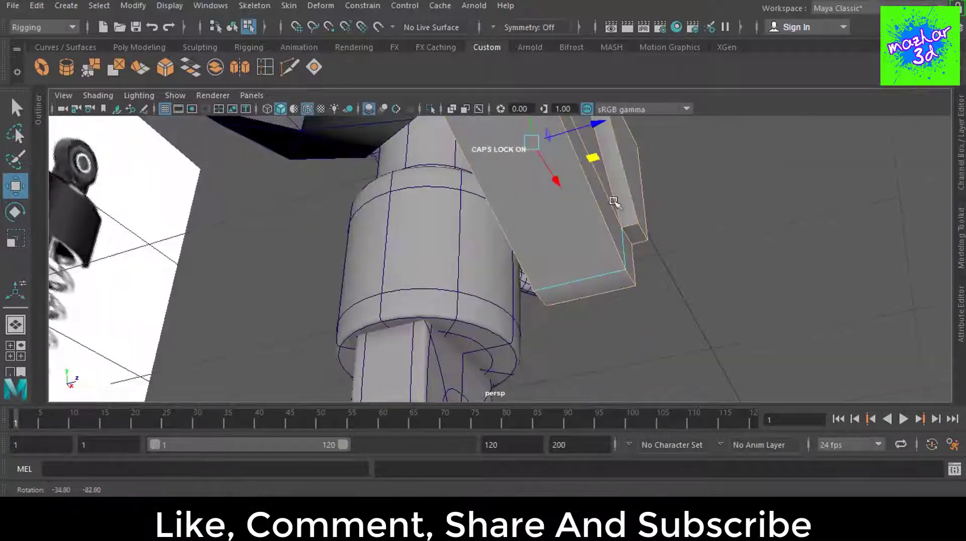
mouse_move(595, 281)
left_mouse_down("alt")
mouse_move(716, 304)
mouse_move(723, 327)
mouse_move(649, 256)
left_mouse_up("alt")
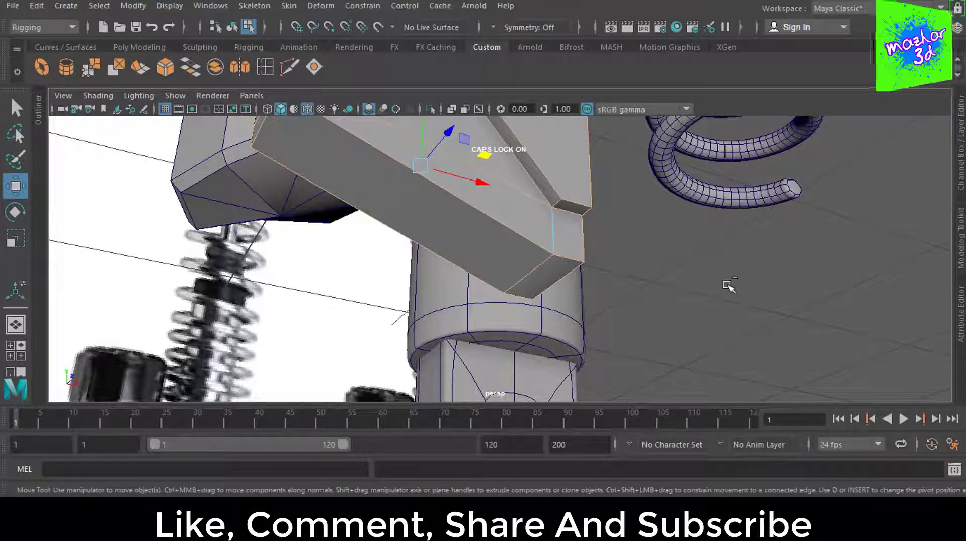
key("ctrl+b")
mouse_move(666, 253)
left_mouse_down("alt")
mouse_move(623, 291)
mouse_move(685, 370)
left_mouse_up("alt")
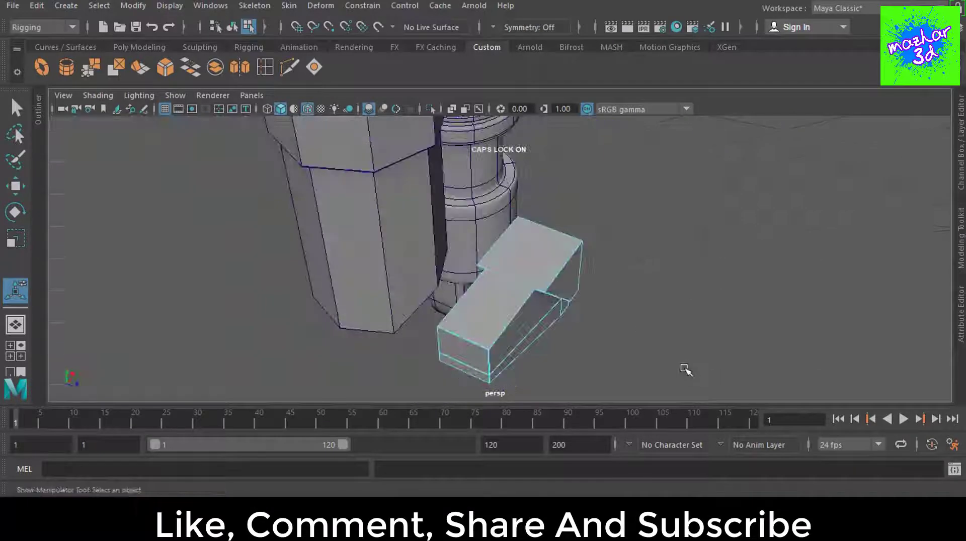
Step: Bevel the edge where the side cylinder's upright meets the bracket
key("w")
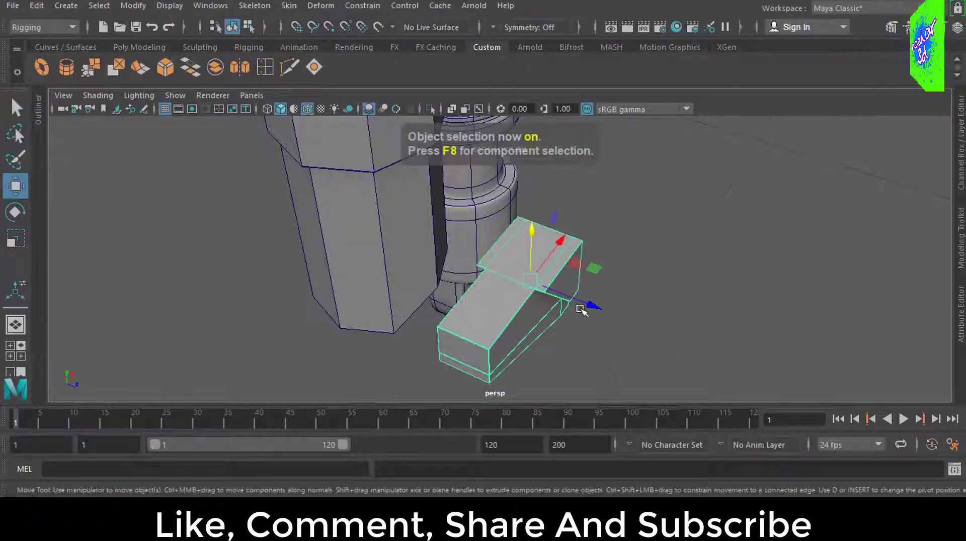
mouse_move(582, 304)
left_mouse_down("alt")
mouse_move(539, 294)
mouse_move(630, 241)
mouse_move(406, 165)
mouse_move(400, 200)
mouse_move(475, 226)
left_mouse_up("alt")
key("3")
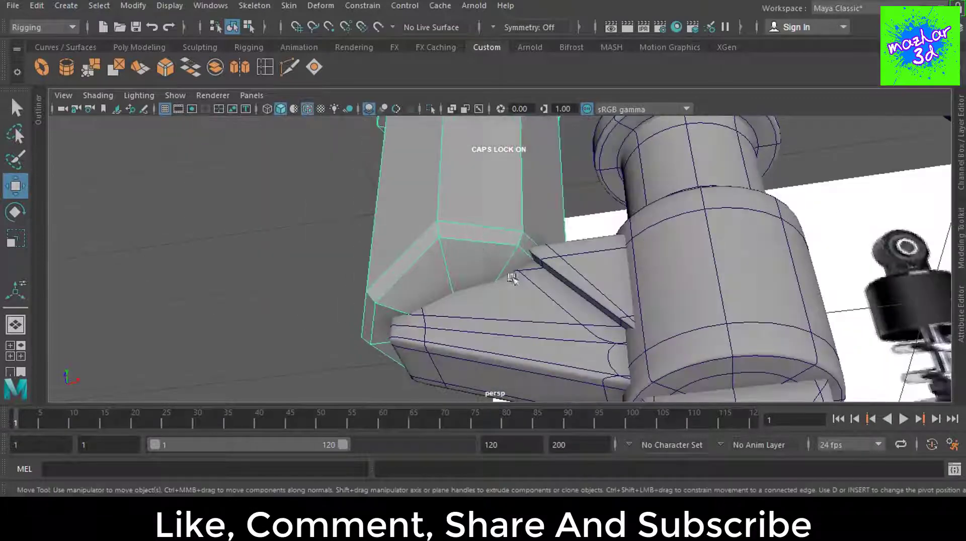
left_click_drag(512, 278, 544, 335, "alt")
key("F10")
left_click(483, 271)
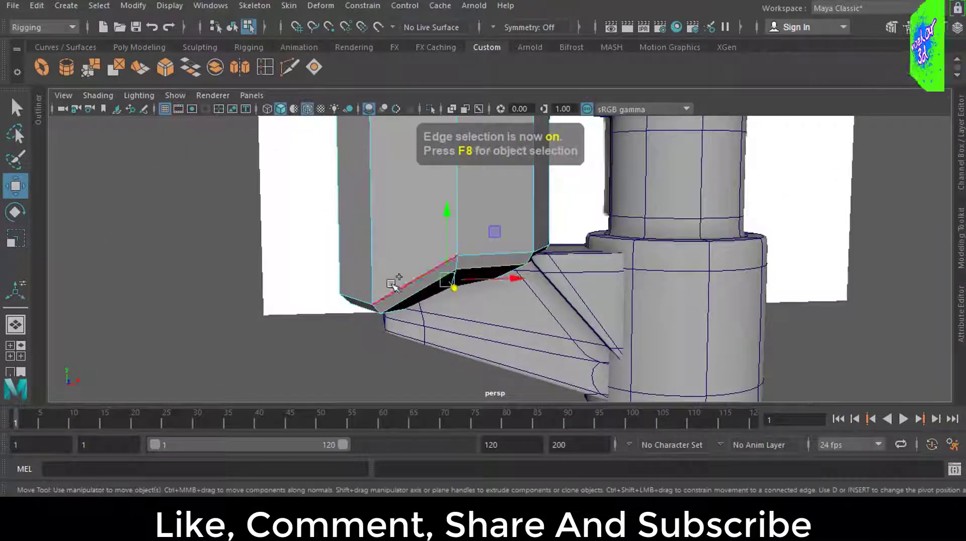
mouse_move(483, 270)
left_mouse_down("alt")
mouse_move(600, 276)
mouse_move(520, 245)
mouse_move(550, 339)
mouse_move(543, 248)
mouse_move(565, 209)
mouse_move(594, 278)
left_mouse_up("alt")
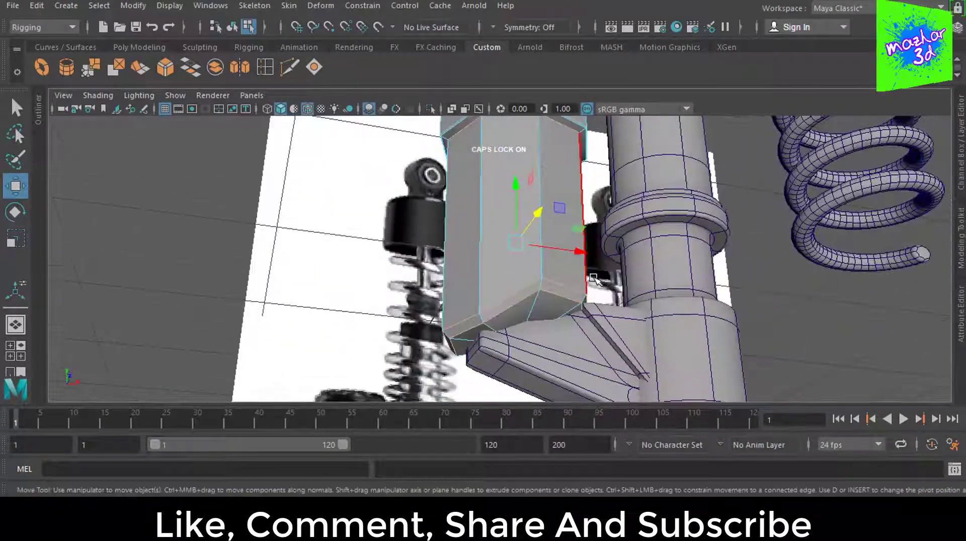
key("ctrl+b")
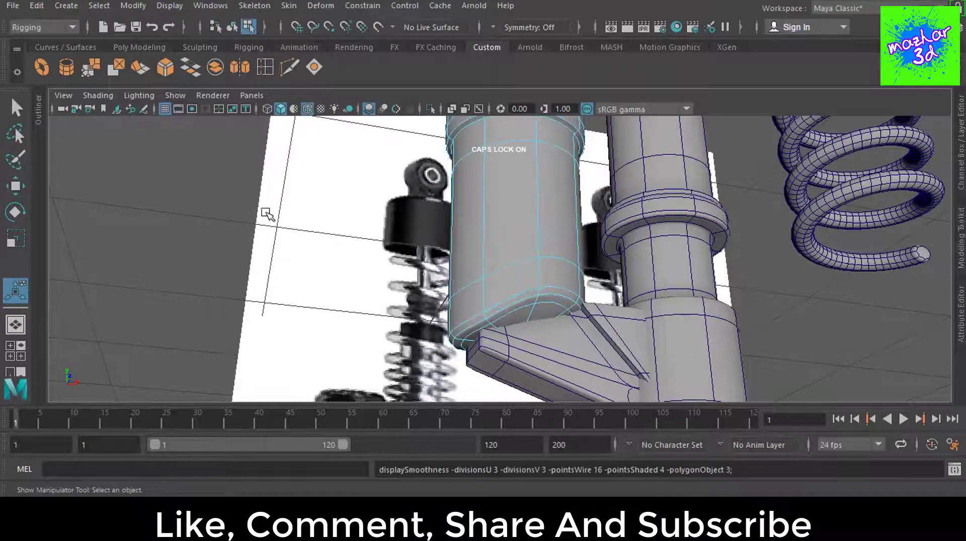
Step: In front view, nudge the side cylinder down and enlarge it slightly to match the reference
mouse_move(265, 212)
left_mouse_down("alt")
mouse_move(431, 333)
mouse_move(517, 150)
mouse_move(515, 211)
left_mouse_up("alt")
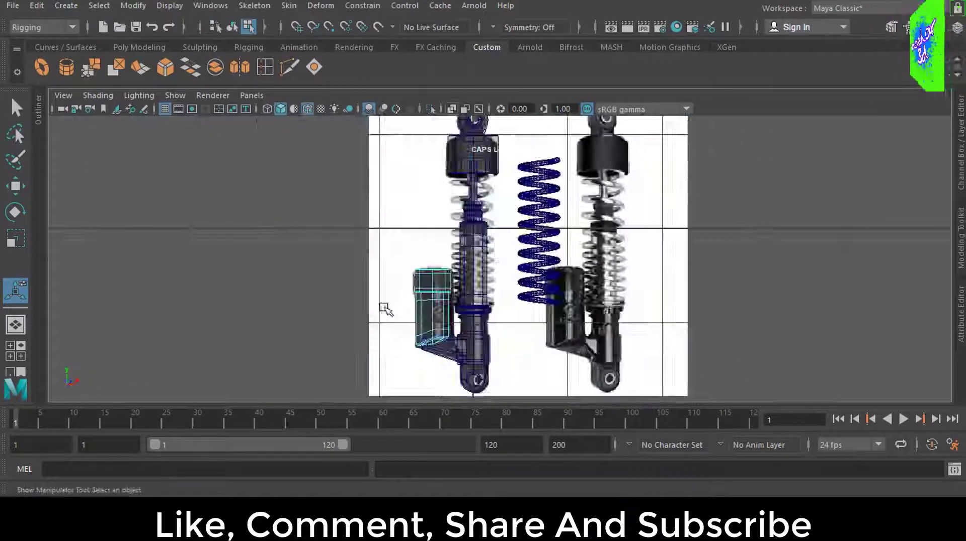
scroll(384, 309, "up", 3)
scroll(459, 277, "up", 3)
middle_click_drag(459, 276, 540, 247, "alt")
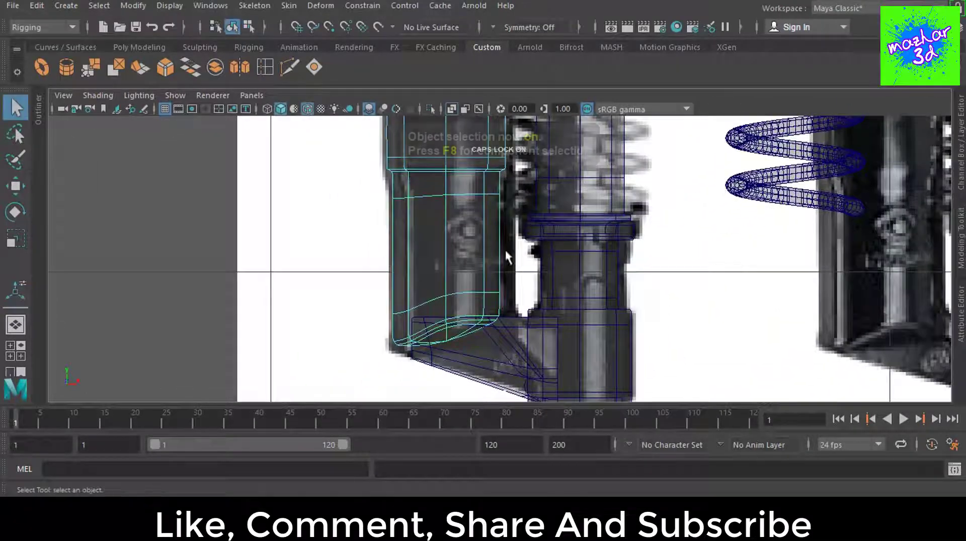
key("w")
middle_click_drag(477, 261, 505, 287, "alt")
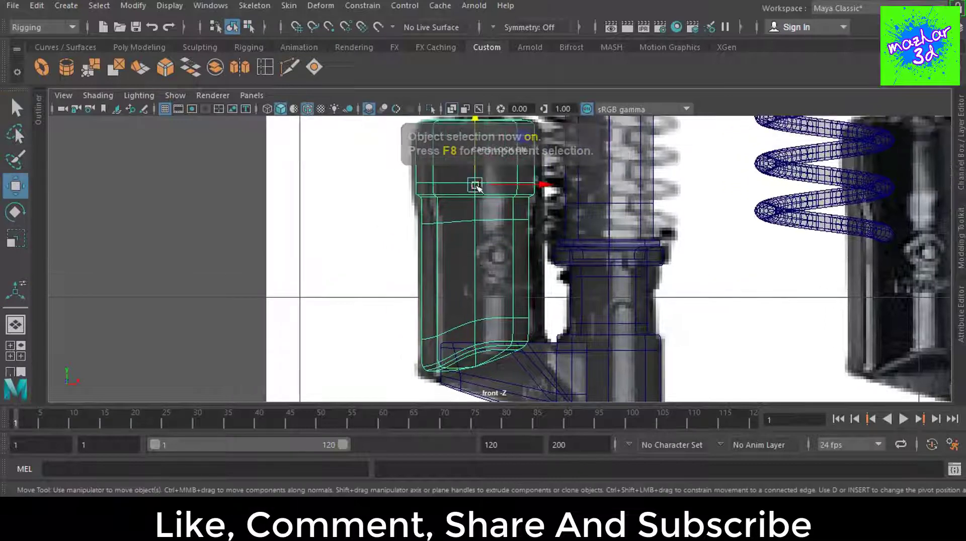
left_click_drag(475, 167, 477, 186)
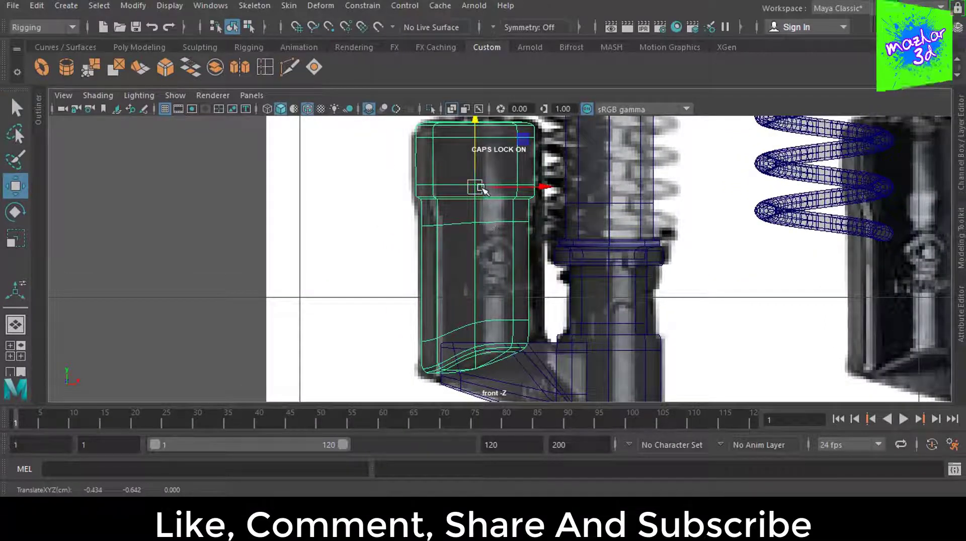
key("r")
mouse_move(479, 188)
left_mouse_down()
mouse_move(477, 156)
mouse_move(500, 190)
left_mouse_up()
Step: Slide the coil spring sideways along X toward the shock
key("w")
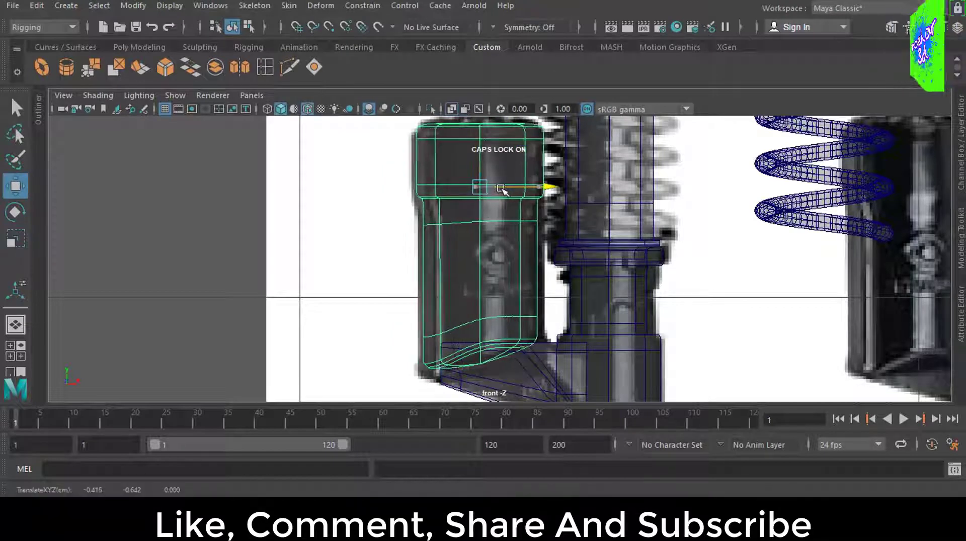
scroll(644, 246, "down", 2)
scroll(604, 251, "down", 5)
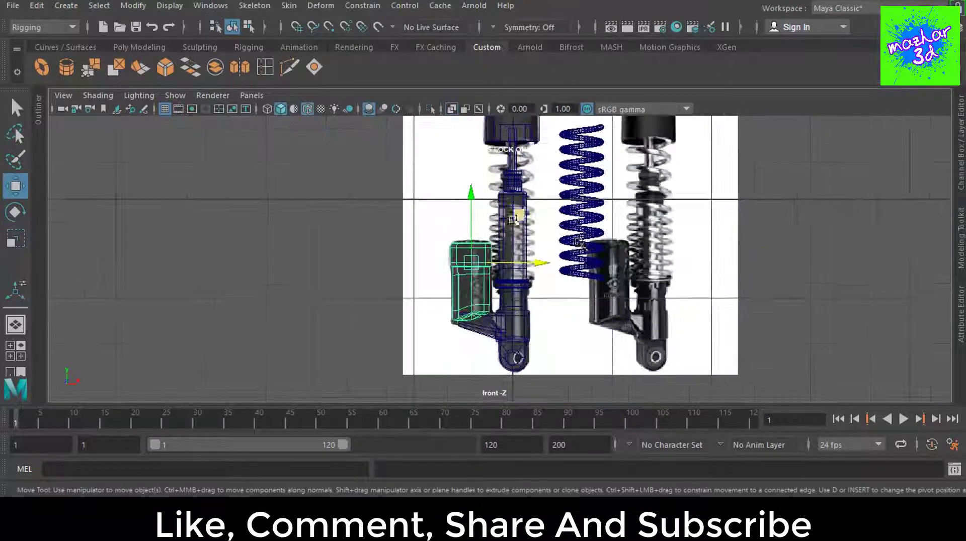
left_click(572, 258)
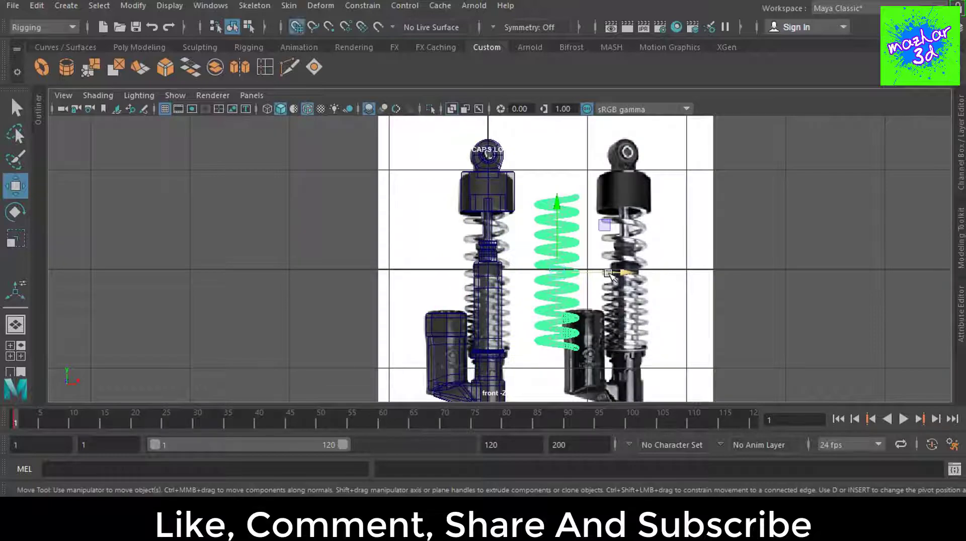
left_click_drag(608, 274, 649, 272)
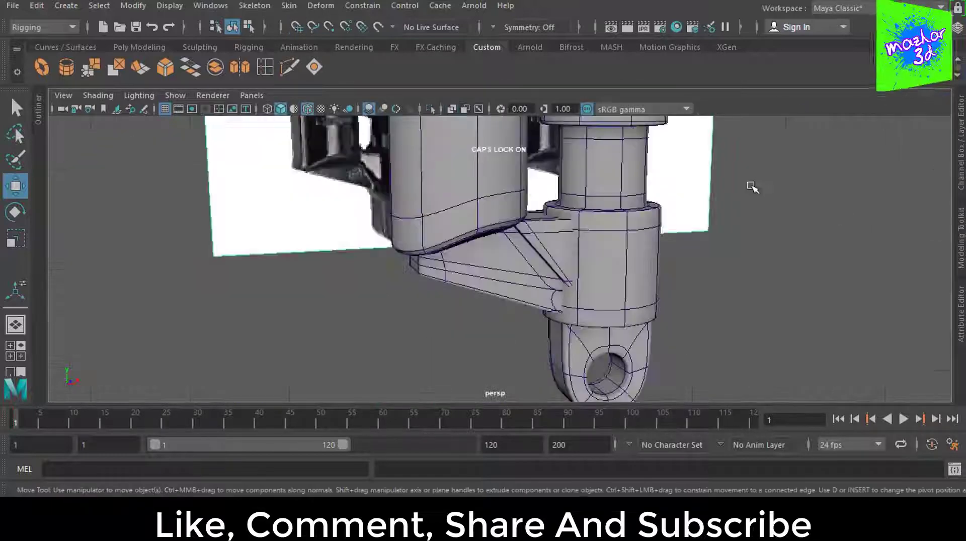
Step: Select the coil spring and inspect its end face before returning to object mode
mouse_move(752, 187)
left_mouse_down("alt")
mouse_move(652, 313)
mouse_move(552, 281)
mouse_move(575, 313)
mouse_move(515, 269)
mouse_move(579, 242)
left_mouse_up("alt")
scroll(578, 241, "up", 5)
left_click(608, 229)
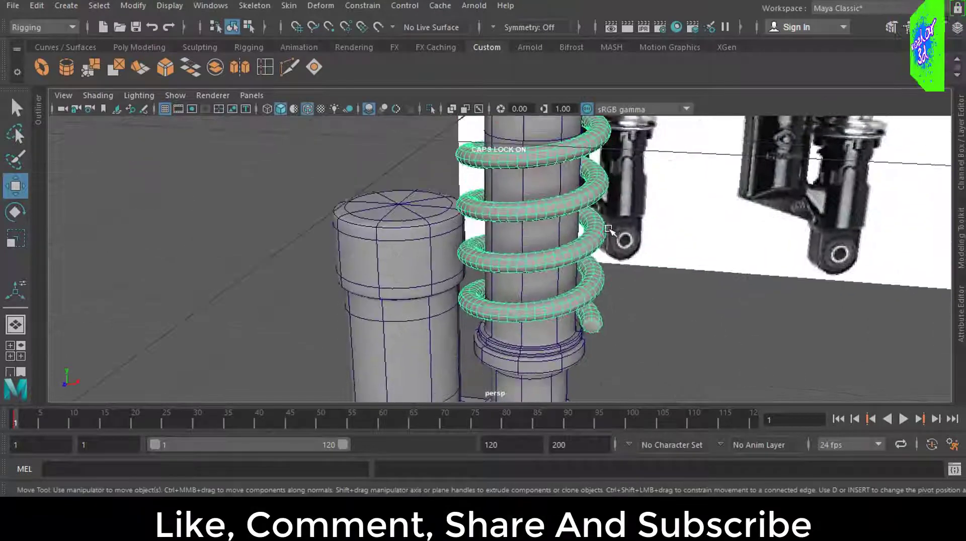
scroll(595, 337, "up", 3)
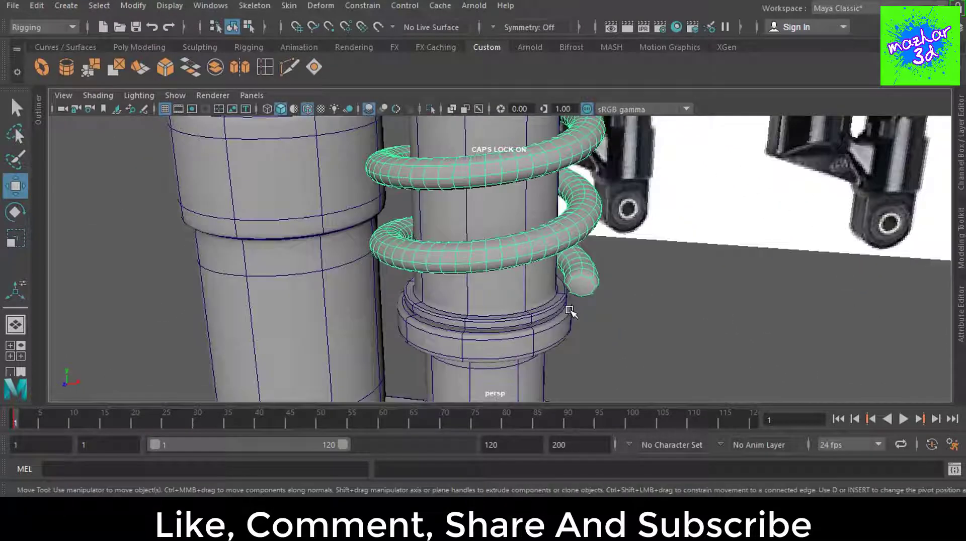
key("F11")
left_click(592, 292)
scroll(708, 322, "down", 3)
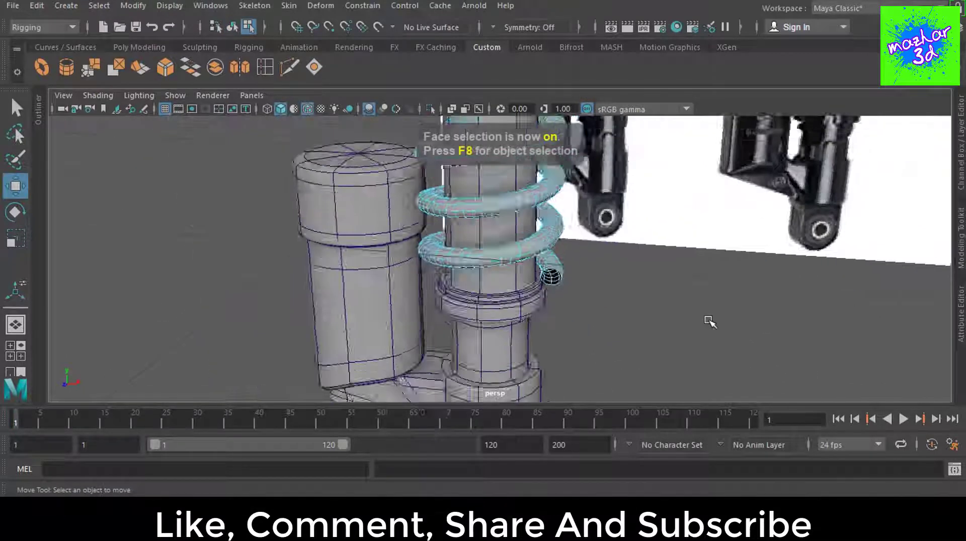
mouse_move(707, 321)
left_mouse_down("alt")
mouse_move(421, 205)
mouse_move(630, 265)
left_mouse_up("alt")
key("F8")
mouse_move(582, 304)
left_mouse_down("alt")
mouse_move(744, 276)
mouse_move(502, 285)
mouse_move(483, 302)
left_mouse_up("alt")
scroll(404, 225, "up", 5)
scroll(404, 224, "up", 2)
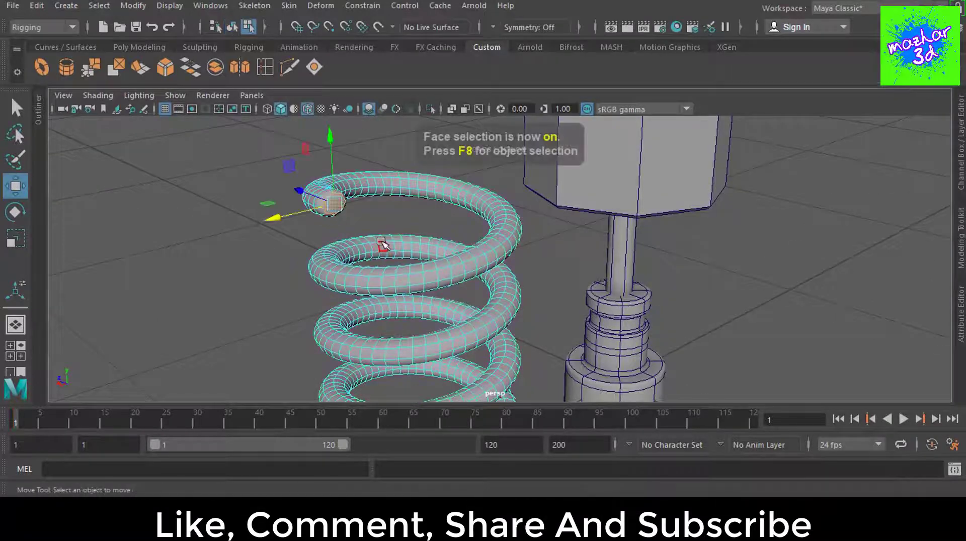
scroll(383, 245, "down", 3)
Step: Move the coil spring onto the left shock's shaft
left_click_drag(383, 245, 675, 296, "alt")
key("F8")
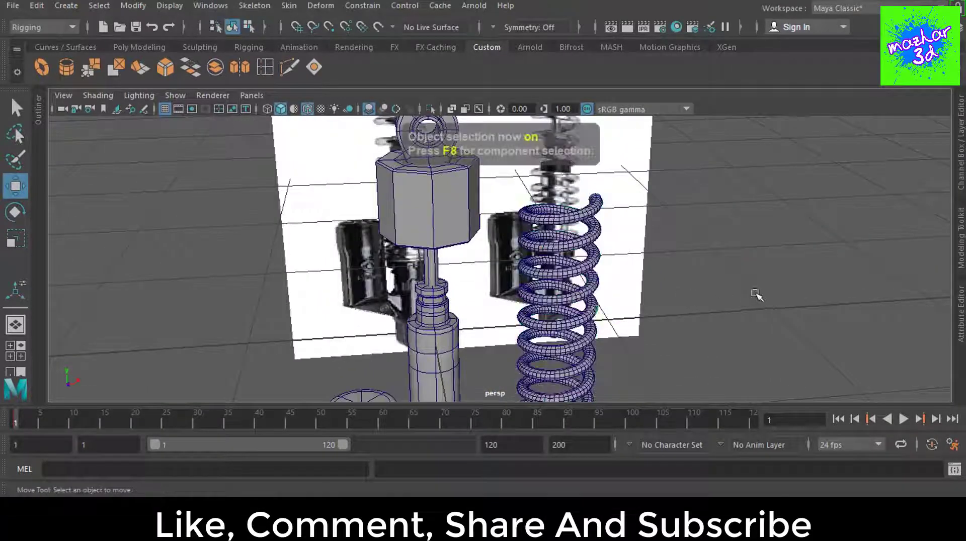
left_click(579, 301)
mouse_move(612, 315)
left_mouse_down()
mouse_move(438, 322)
mouse_move(570, 300)
left_mouse_up()
Step: Select the collar ring below the spring and check its alignment from several angles
mouse_move(617, 323)
left_mouse_down("alt")
mouse_move(397, 267)
mouse_move(611, 328)
mouse_move(579, 265)
mouse_move(440, 302)
mouse_move(531, 287)
left_mouse_up("alt")
scroll(517, 290, "up", 3)
middle_click_drag(517, 289, 564, 266, "alt")
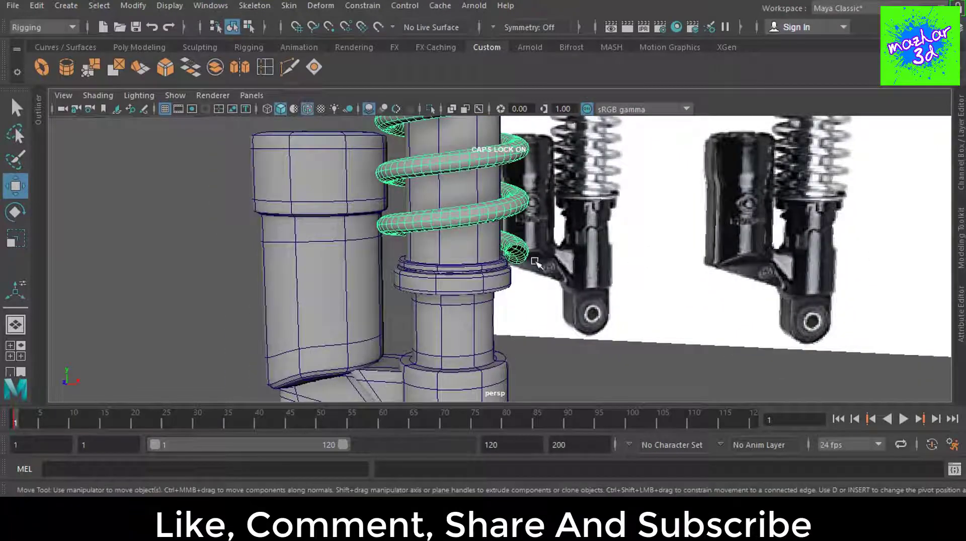
left_click(482, 292)
left_click_drag(482, 292, 512, 344, "alt")
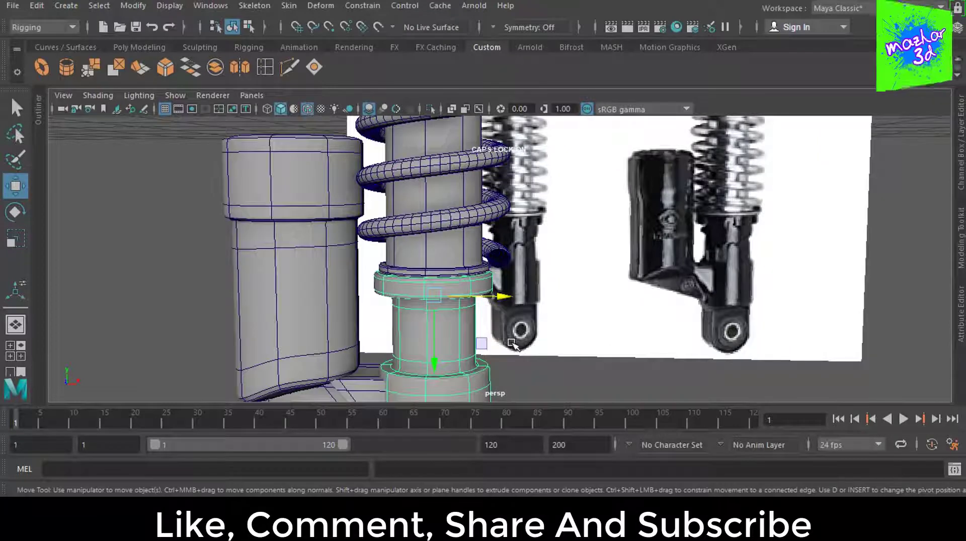
left_click_drag(458, 280, 468, 279, "alt")
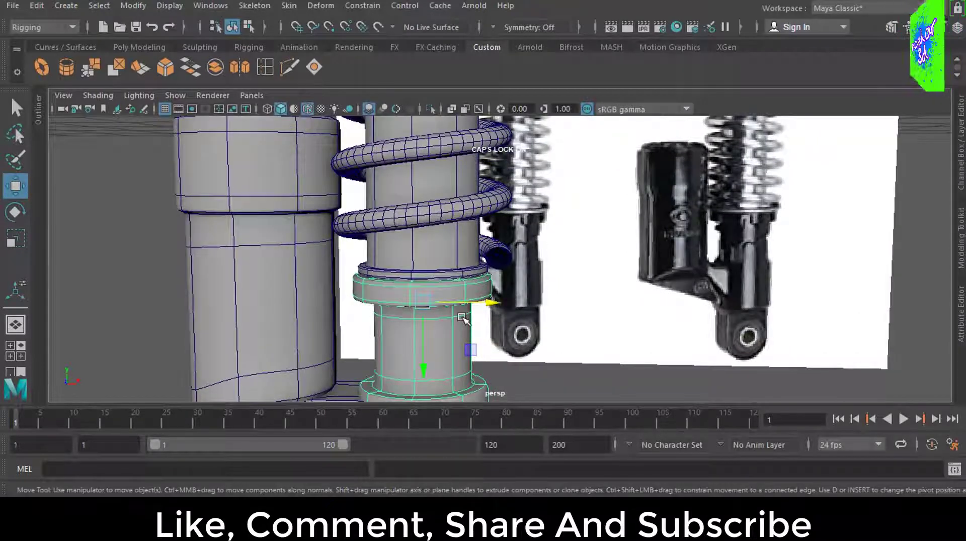
mouse_move(464, 315)
left_mouse_down("alt")
mouse_move(639, 334)
mouse_move(638, 323)
mouse_move(375, 322)
mouse_move(736, 341)
mouse_move(643, 287)
mouse_move(571, 306)
mouse_move(624, 294)
left_mouse_up("alt")
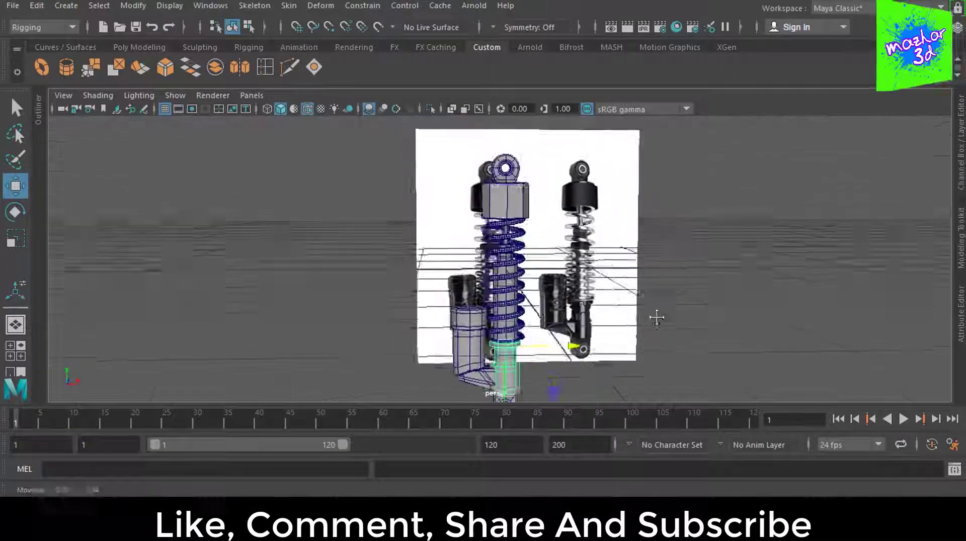
Step: Select the top shock cylinder and compare its smoothed and faceted display
scroll(654, 317, "up", 5)
left_click_drag(552, 287, 628, 258, "alt")
left_click(627, 259)
key("3")
key("Caps_Lock")
left_click_drag(570, 306, 581, 340, "alt")
key("1")
scroll(577, 325, "up", 2)
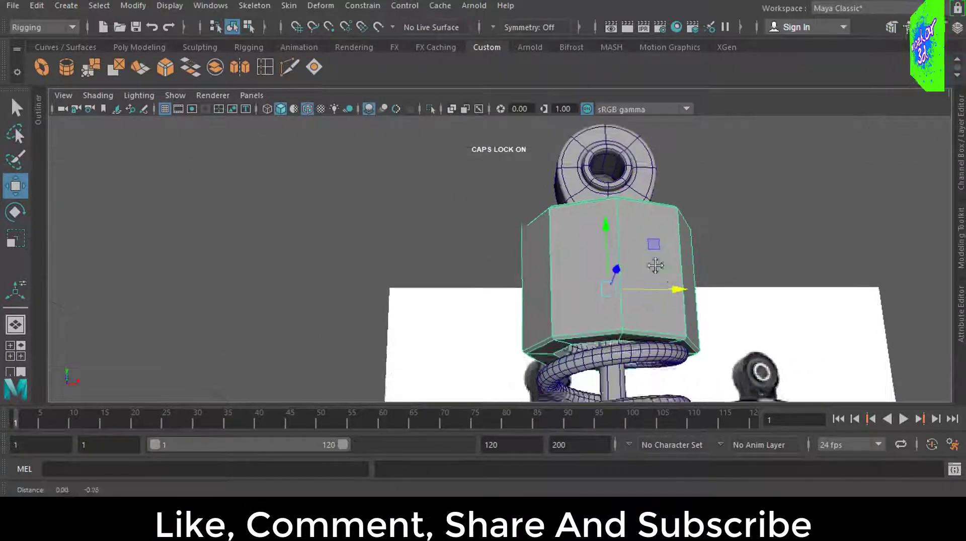
scroll(559, 287, "up", 3)
Step: Bevel the top cylinder's lower rim edges at a 0.1 fraction
key("F10")
left_click(694, 331)
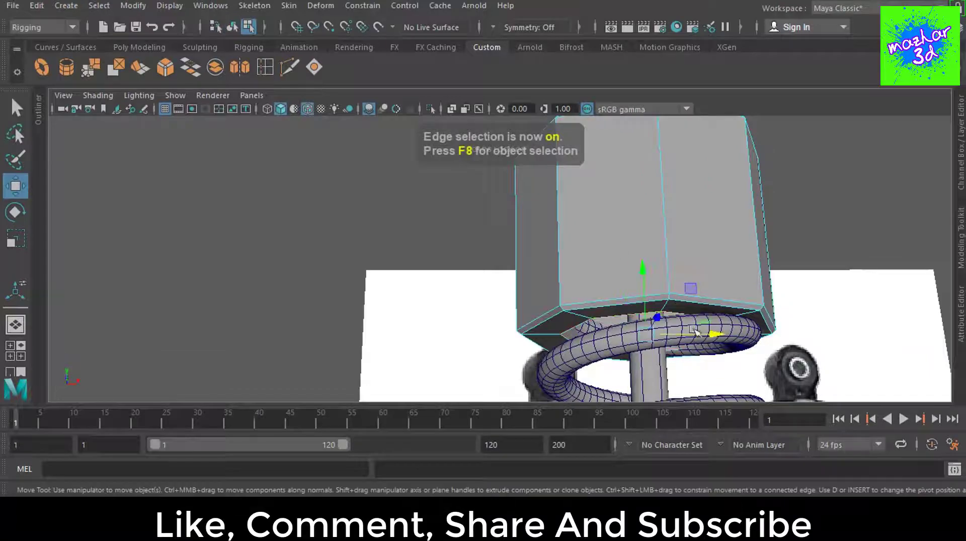
left_click_drag(727, 338, 724, 332, "alt")
key("ctrl+b")
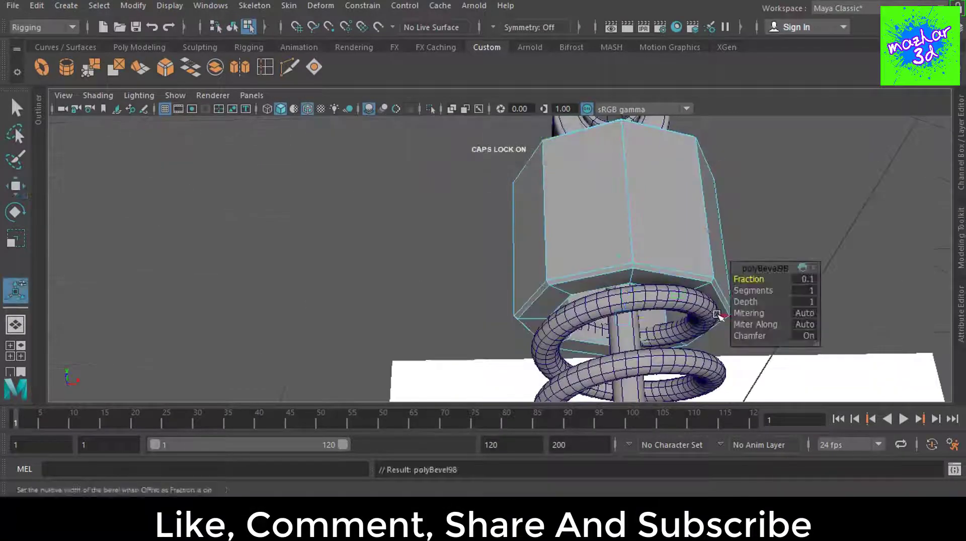
key("3")
scroll(811, 204, "down", 5)
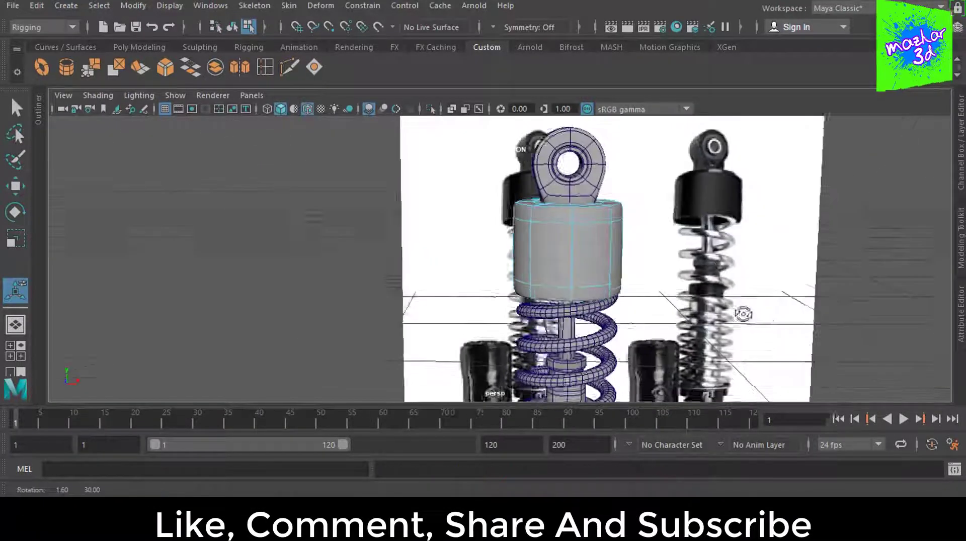
mouse_move(739, 313)
left_mouse_down("alt")
mouse_move(550, 200)
mouse_move(579, 217)
left_mouse_up("alt")
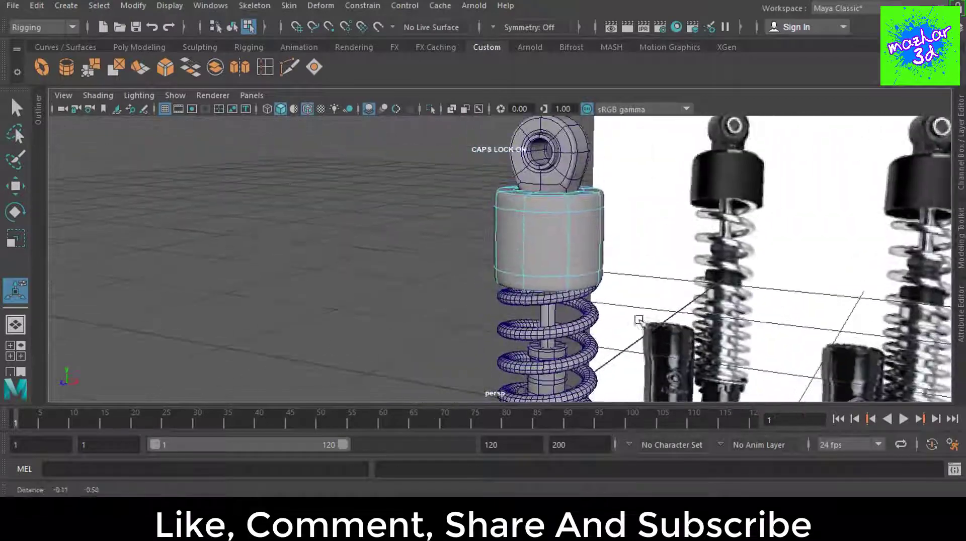
scroll(593, 228, "up", 2)
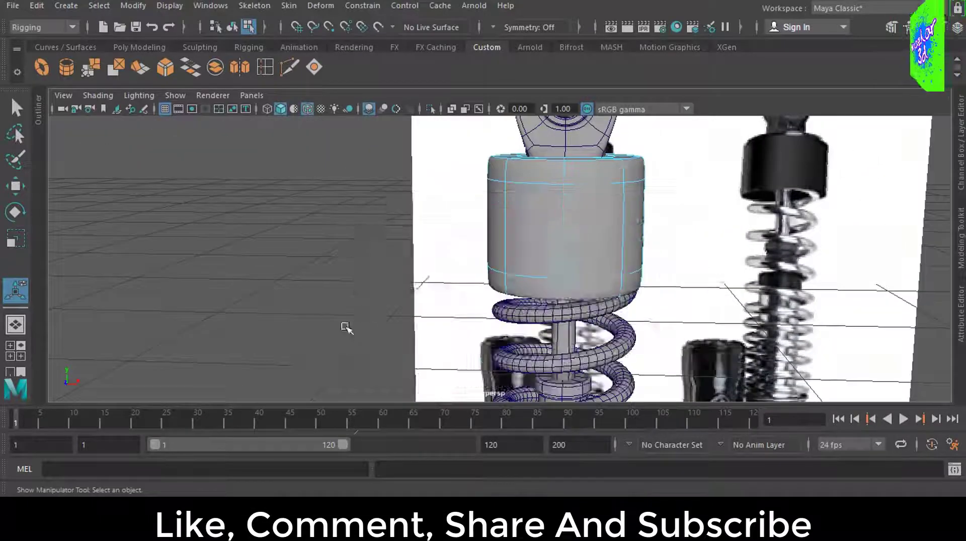
left_click_drag(345, 328, 372, 244)
scroll(483, 262, "up", 3)
scroll(494, 269, "up", 2)
Step: Enlarge the lattice cage slightly and shift it down
key("F8")
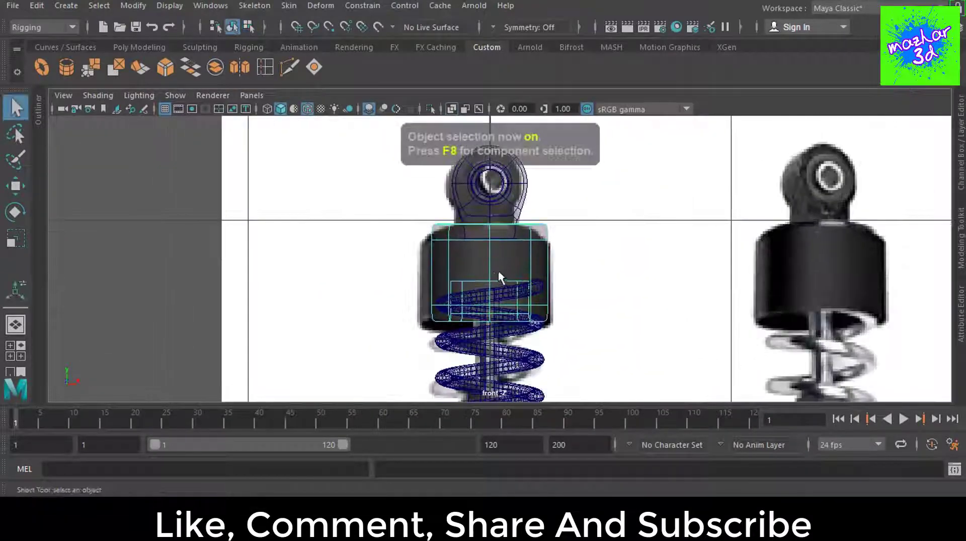
key("r")
left_click_drag(491, 273, 500, 275)
left_click_drag(491, 224, 491, 252)
key("w")
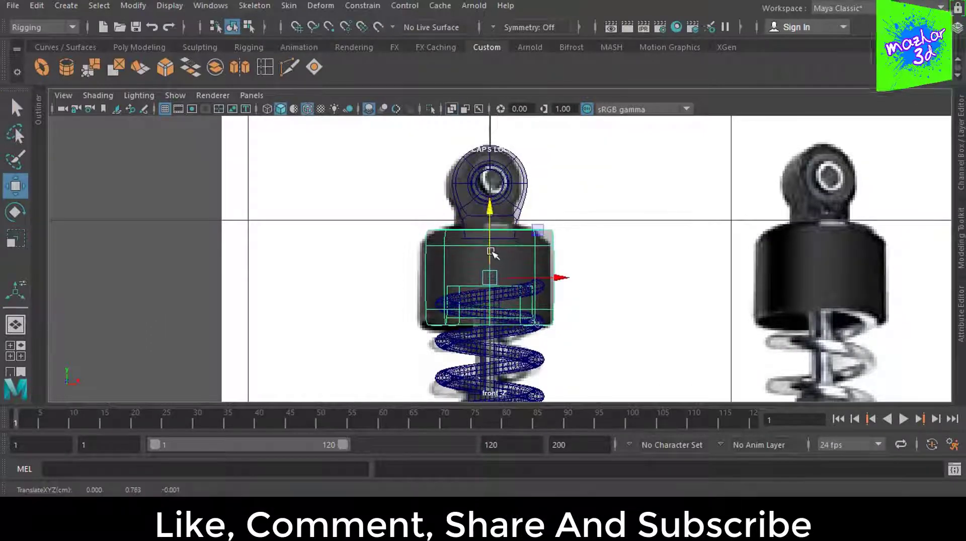
key("r")
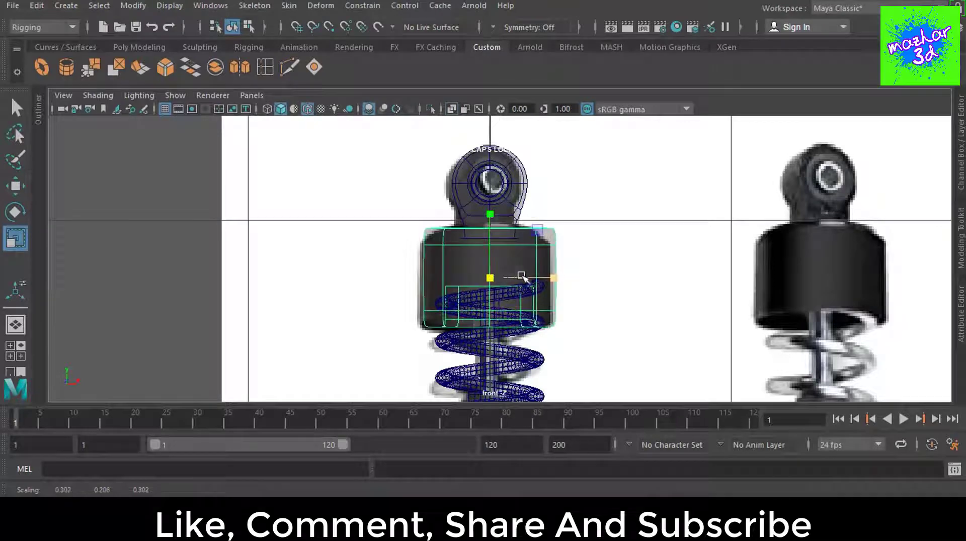
mouse_move(608, 346)
middle_mouse_down("alt")
mouse_move(572, 284)
mouse_move(591, 416)
middle_mouse_up("alt")
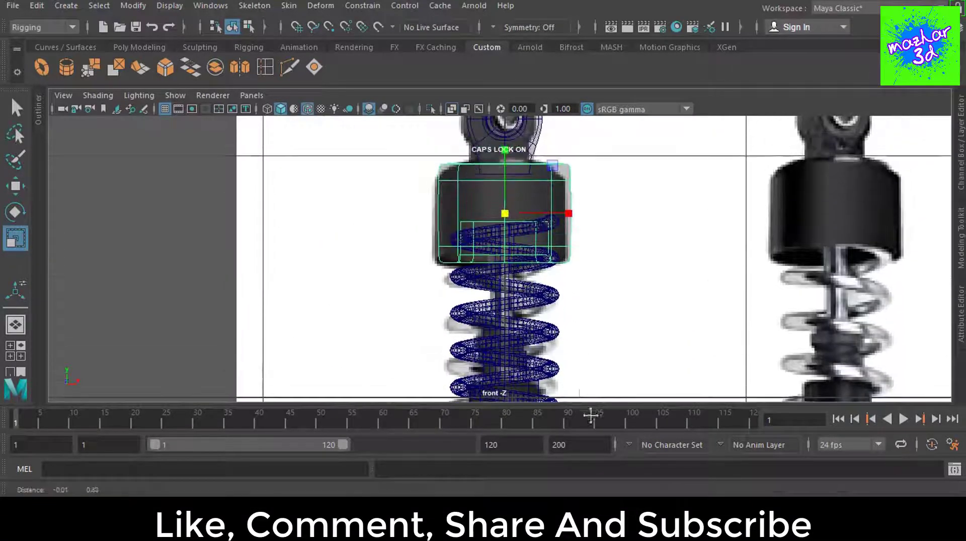
key("F8")
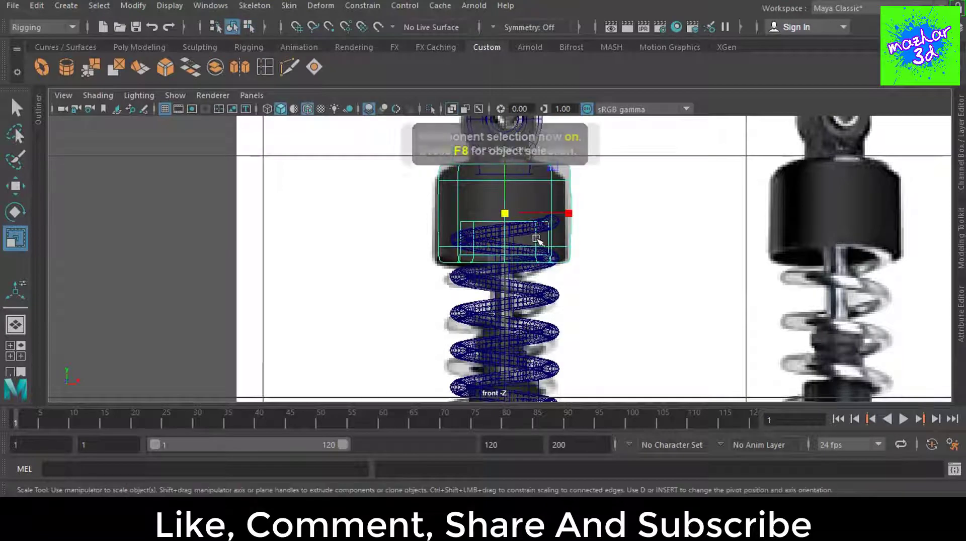
key("F8")
Step: Move the cylinder down the spring, flip it 180° on X and lower it onto the lower body
key("w")
left_click_drag(502, 185, 504, 282)
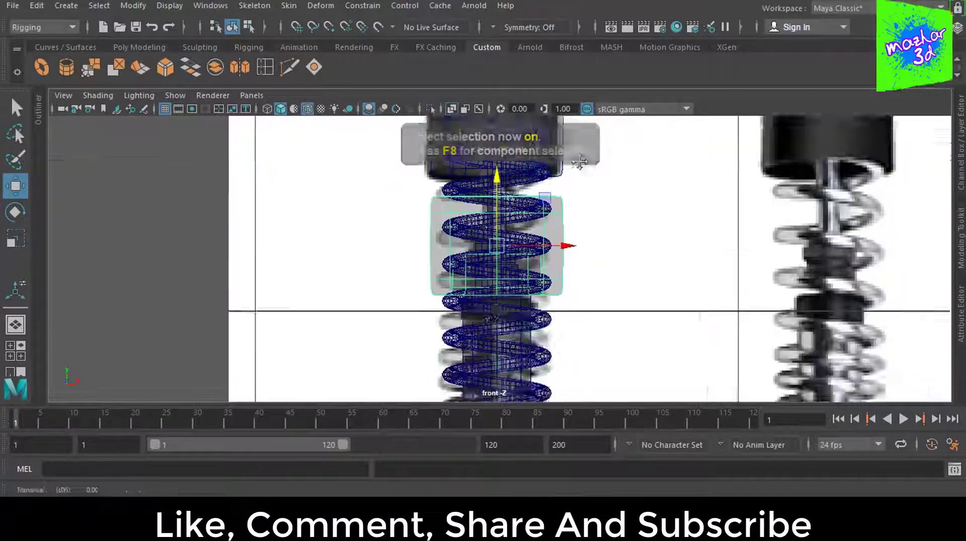
middle_click_drag(553, 352, 573, 239, "alt")
left_click_drag(493, 158, 490, 246)
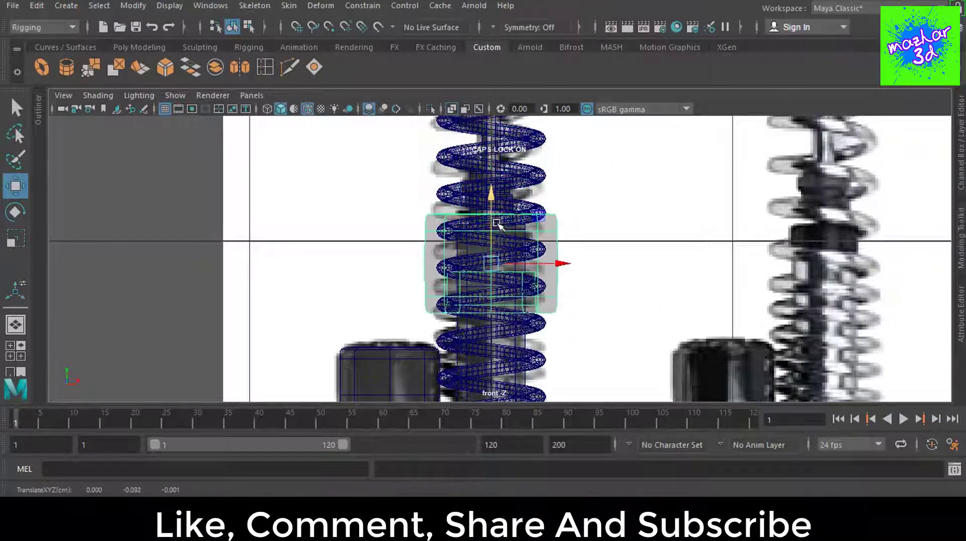
key("e")
left_click_drag(496, 327, 502, 390)
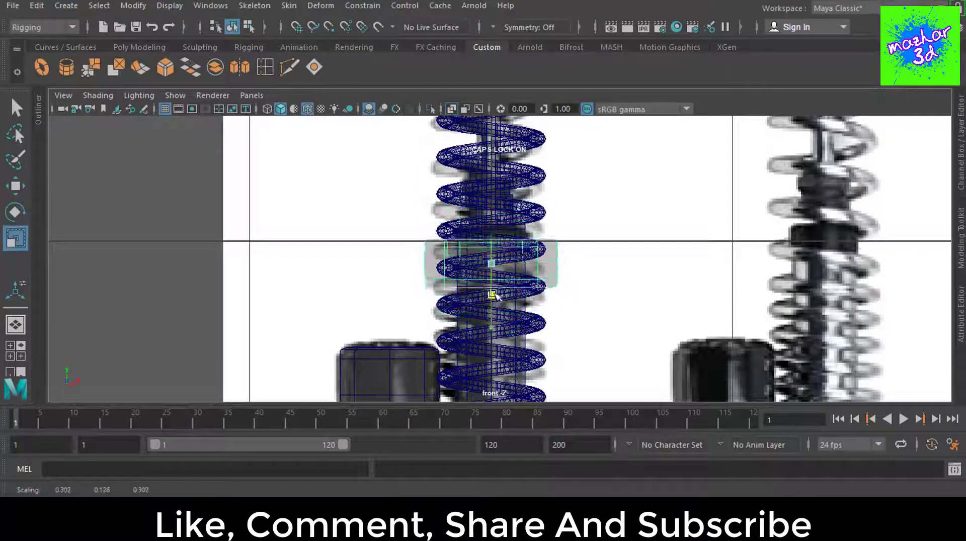
key("w")
middle_click_drag(590, 278, 568, 142, "alt")
left_click_drag(469, 141, 503, 361)
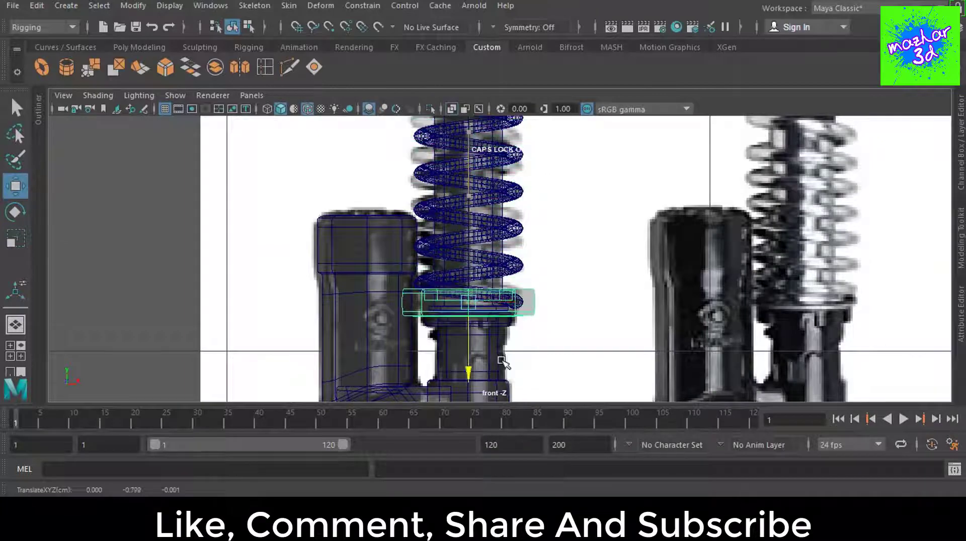
scroll(481, 340, "up", 5)
Step: Shrink the cylinder into a thin seat ring at the spring's base
key("r")
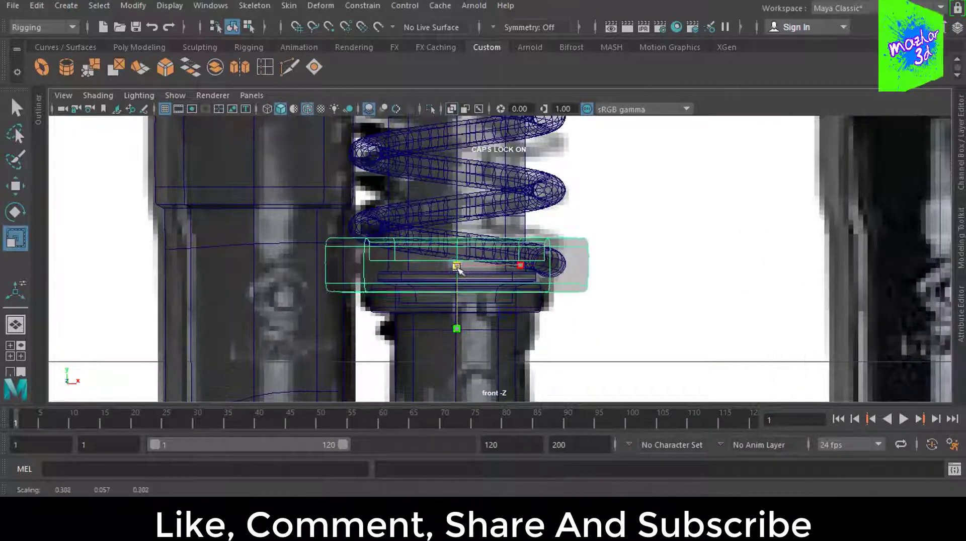
left_click_drag(458, 268, 424, 268)
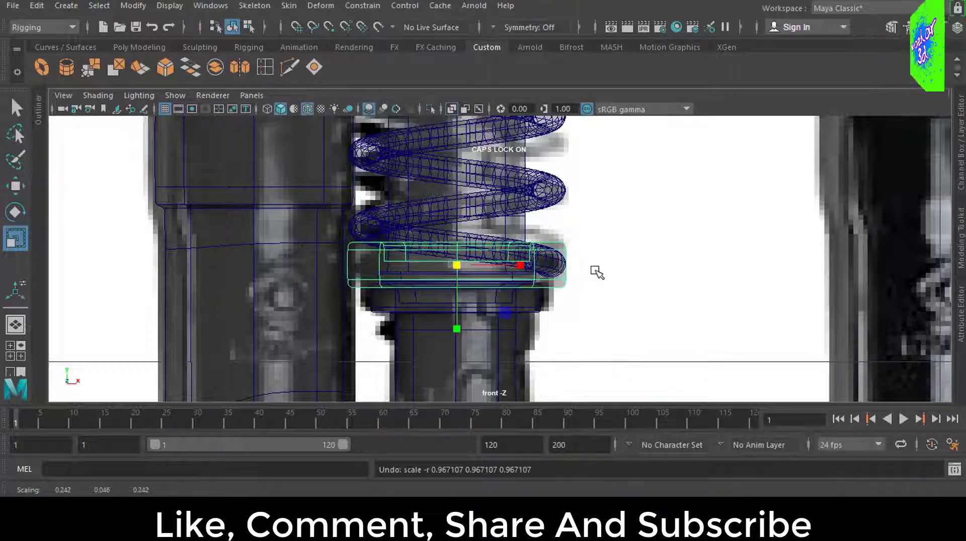
key("space")
key("space")
scroll(624, 302, "down", 2)
Step: Flatten the ring in Y into a thin spring-seat disc
left_click_drag(624, 302, 582, 216, "alt")
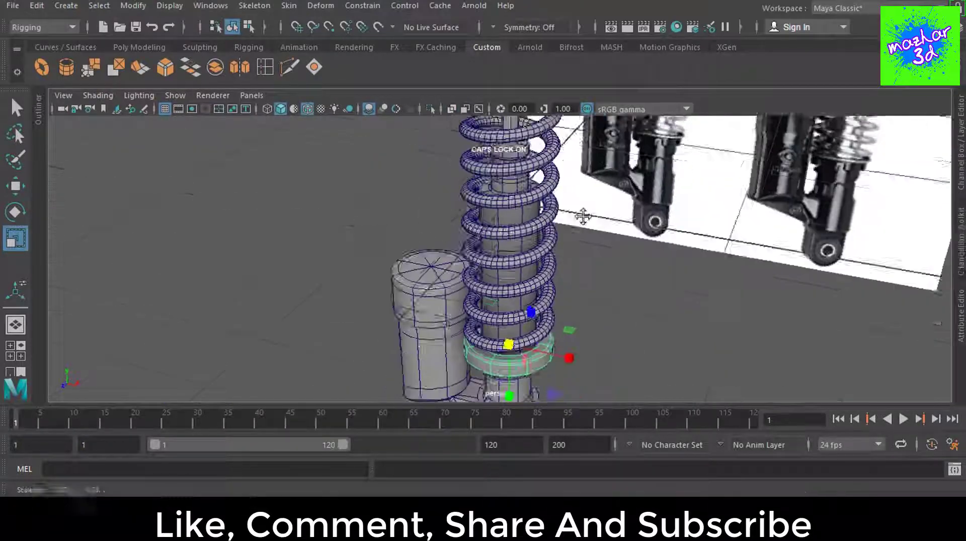
scroll(633, 293, "up", 4)
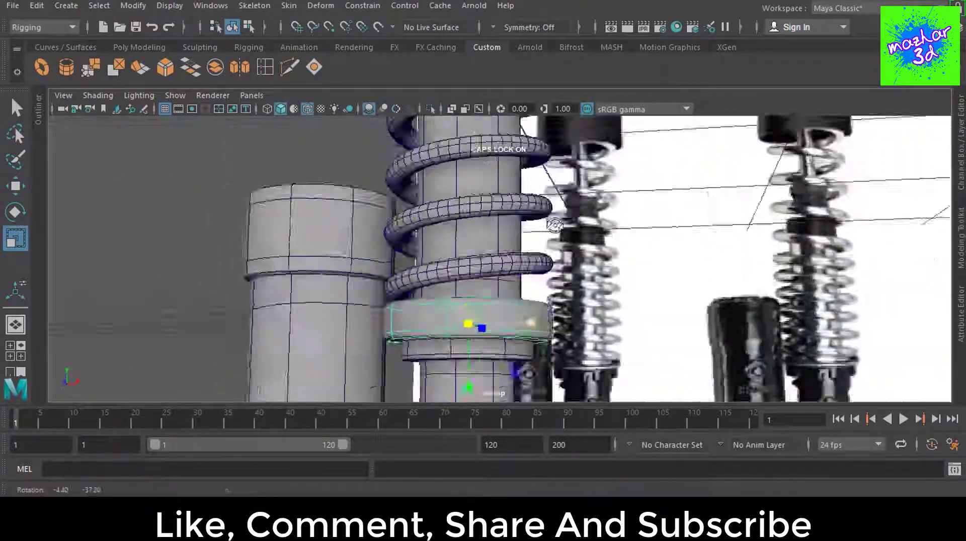
mouse_move(527, 332)
left_mouse_down("alt")
mouse_move(570, 276)
mouse_move(550, 264)
left_mouse_up("alt")
scroll(572, 280, "up", 2)
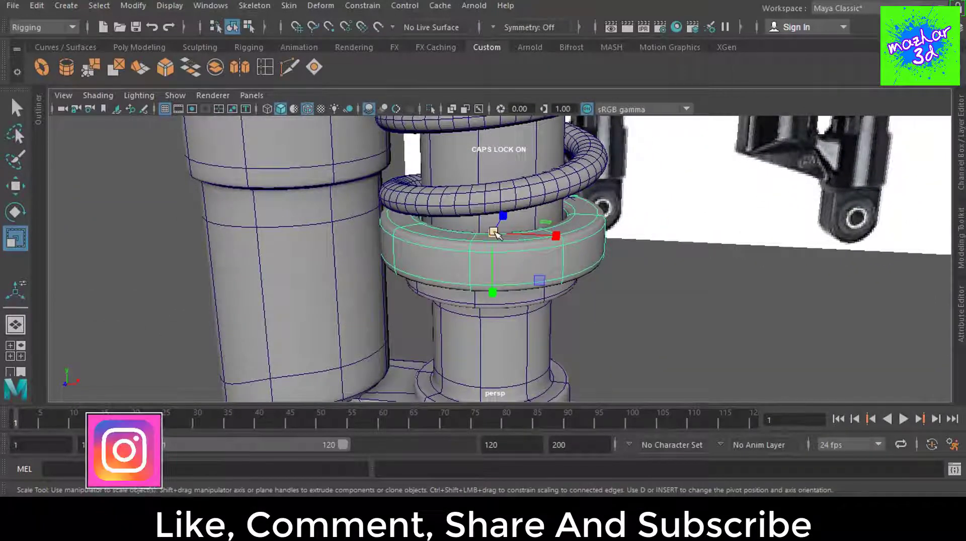
mouse_move(493, 292)
left_mouse_down()
mouse_move(477, 235)
mouse_move(477, 267)
left_mouse_up()
left_click_drag(577, 301, 621, 252, "alt")
key("w")
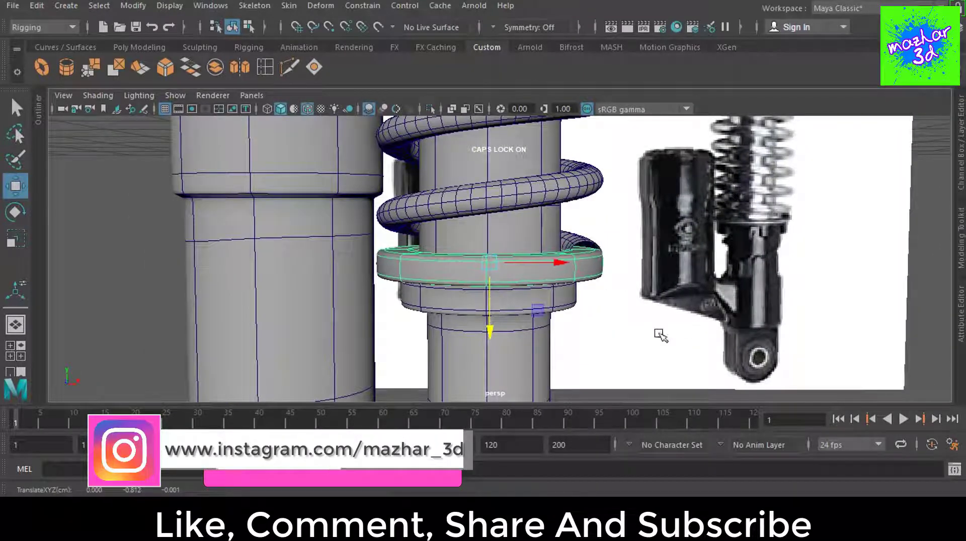
mouse_move(661, 335)
left_mouse_down("alt")
mouse_move(565, 339)
mouse_move(674, 302)
mouse_move(798, 306)
mouse_move(613, 219)
mouse_move(690, 239)
mouse_move(765, 244)
mouse_move(683, 234)
mouse_move(705, 248)
left_mouse_up("alt")
left_click(550, 247)
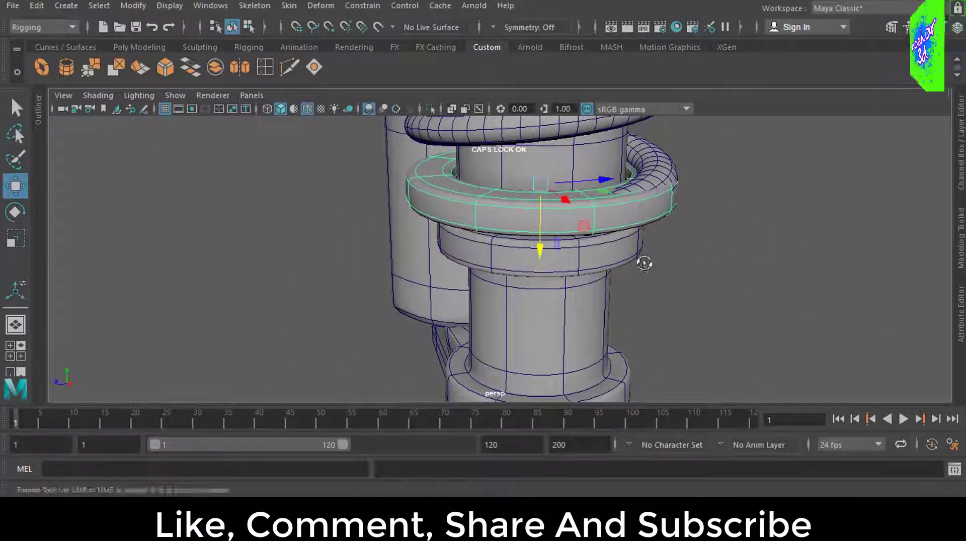
mouse_move(644, 264)
left_mouse_down("alt")
mouse_move(698, 256)
mouse_move(654, 272)
left_mouse_up("alt")
Step: Select the torus coil spring, compress its height and shrink it to sit on the ring
scroll(712, 236, "up", 2)
scroll(674, 280, "up", 1)
scroll(646, 230, "up", 2)
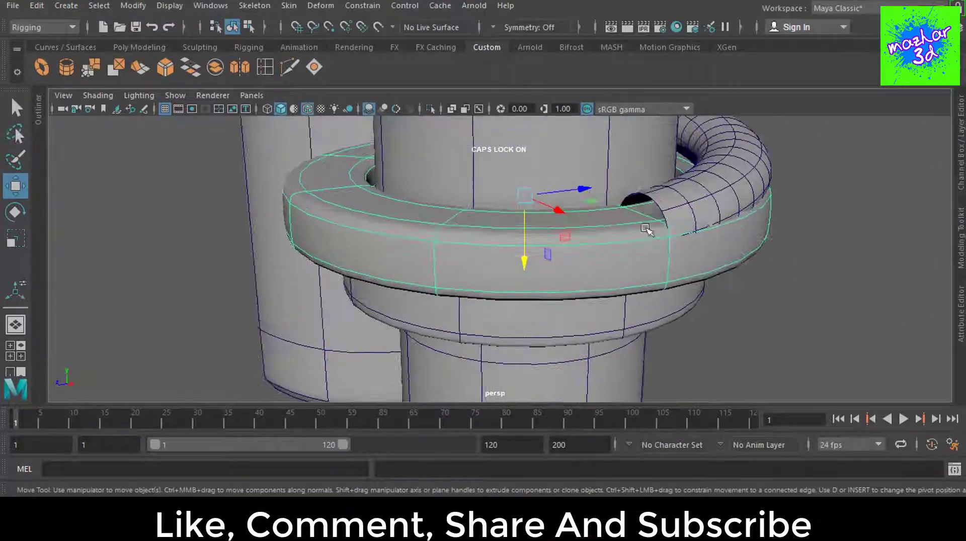
left_click(664, 216)
mouse_move(665, 215)
left_mouse_down("alt")
mouse_move(629, 282)
mouse_move(643, 286)
left_mouse_up("alt")
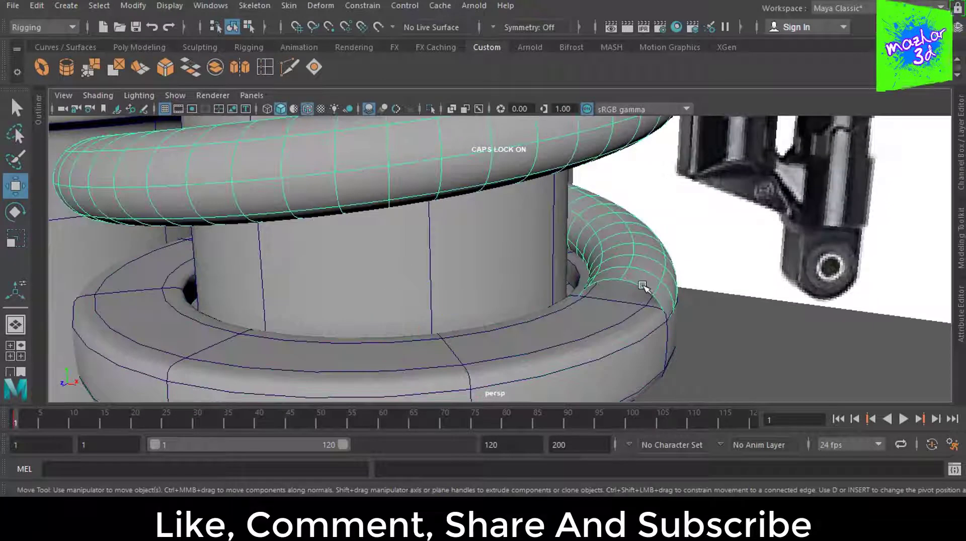
key("r")
left_click_drag(622, 254, 617, 298)
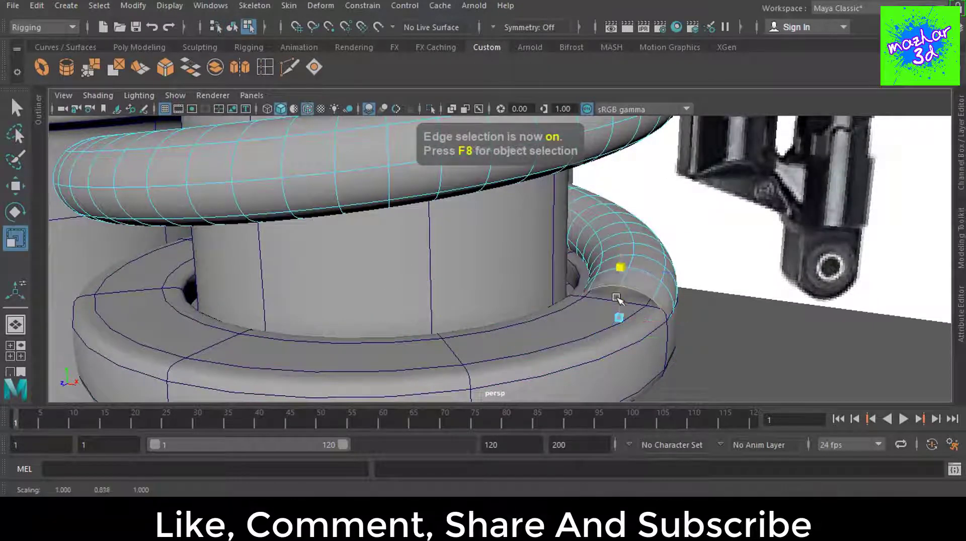
key("w")
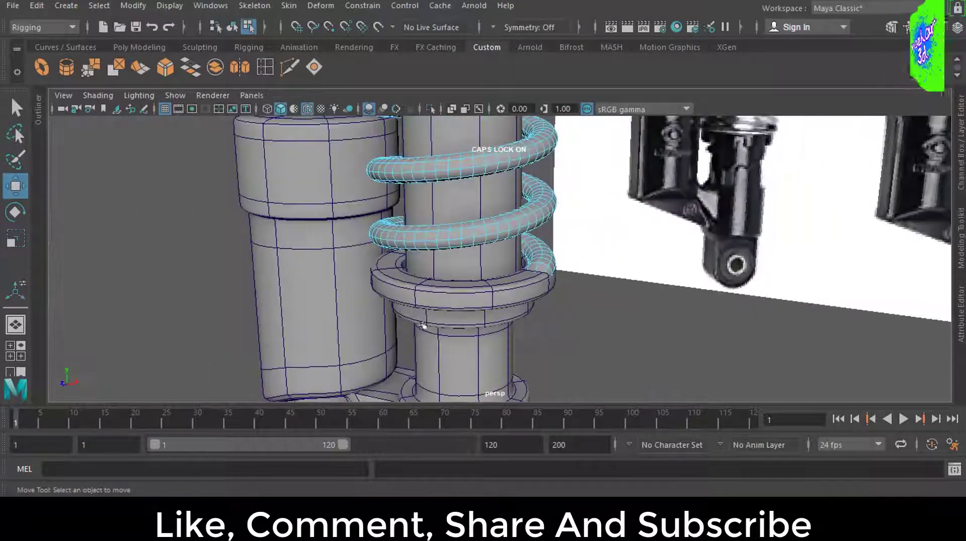
key("F8")
left_click_drag(510, 285, 589, 302, "alt")
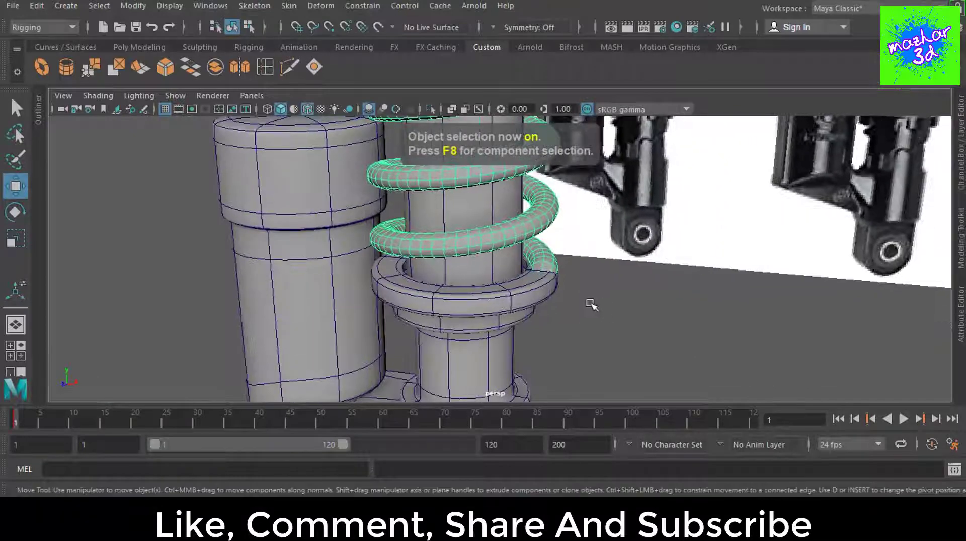
key("r")
left_click_drag(508, 189, 491, 189)
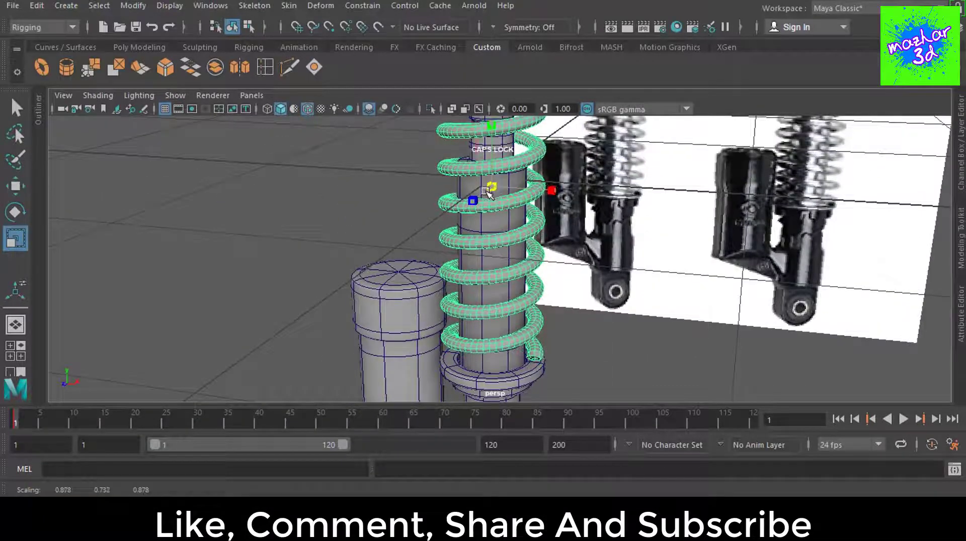
Step: In the front view, scale the spring to about 0.878 × 0.749 × 0.878 to match the reference
key("space")
key("space")
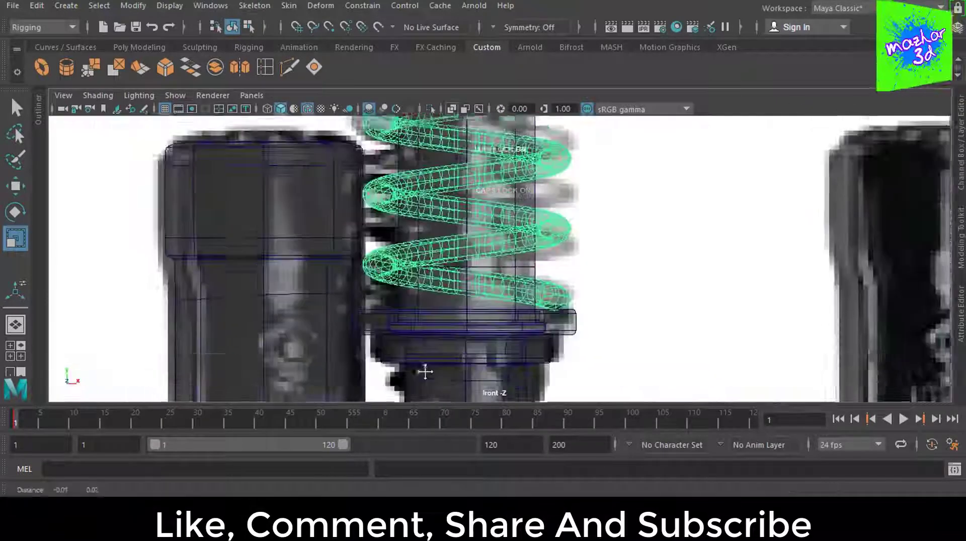
scroll(425, 372, "down", 5)
scroll(493, 176, "up", 2)
scroll(492, 176, "up", 1)
scroll(492, 176, "up", 1)
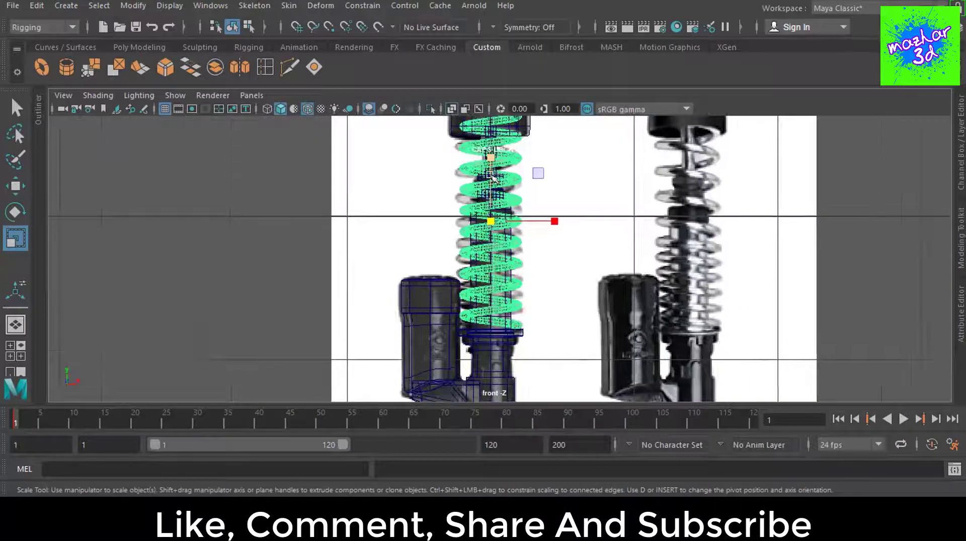
left_click_drag(490, 175, 489, 175)
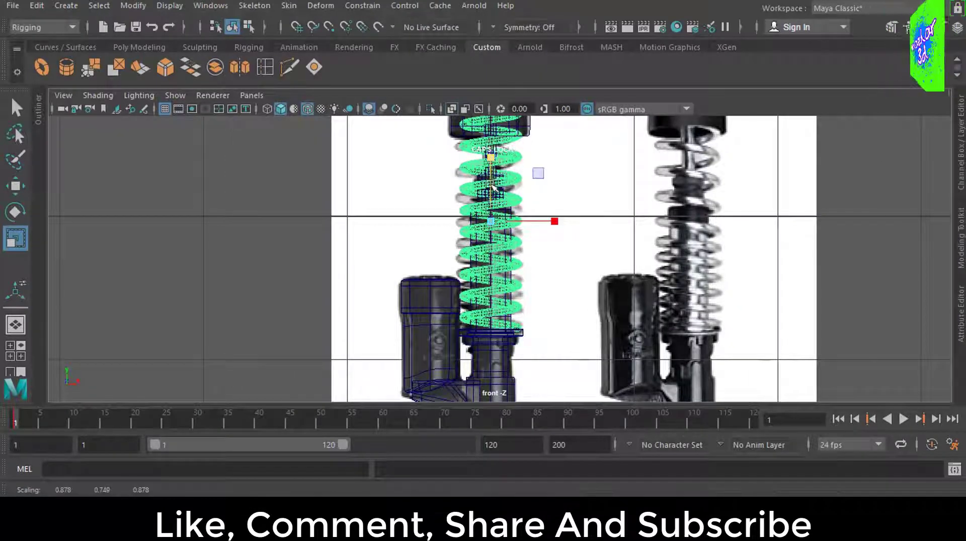
key("w")
key("space")
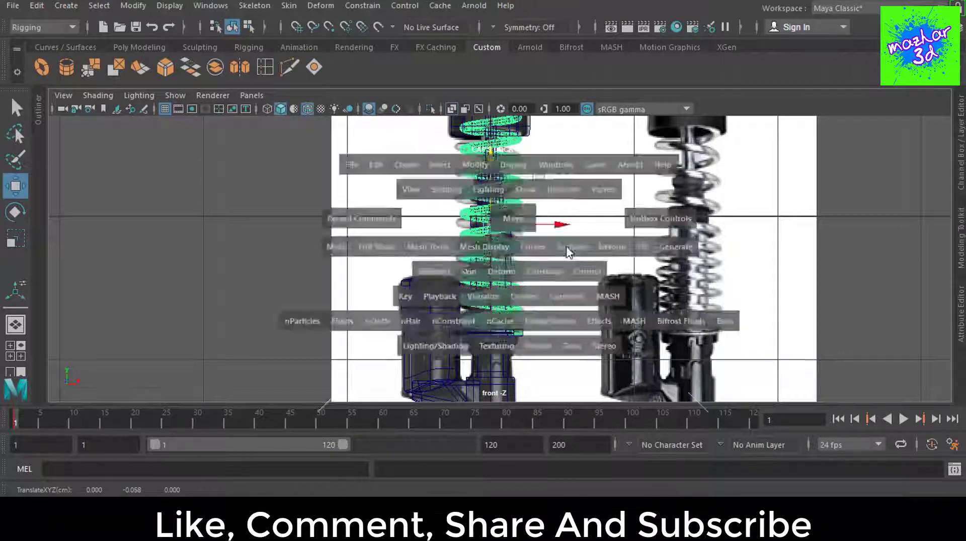
left_click_drag(493, 187, 779, 217)
scroll(629, 325, "down", 5)
left_click_drag(626, 322, 634, 333, "alt")
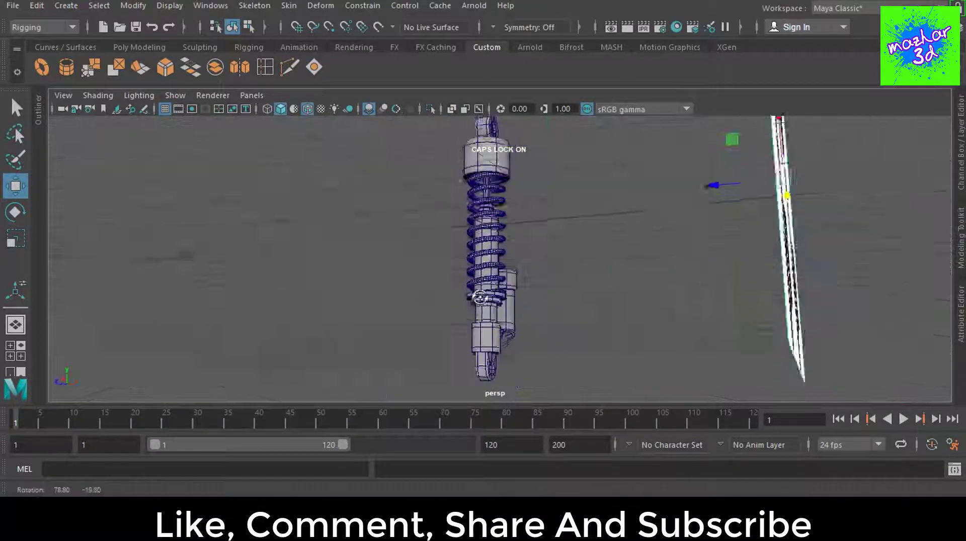
Step: Switch the viewport to smooth shading without wireframe
left_click(645, 253)
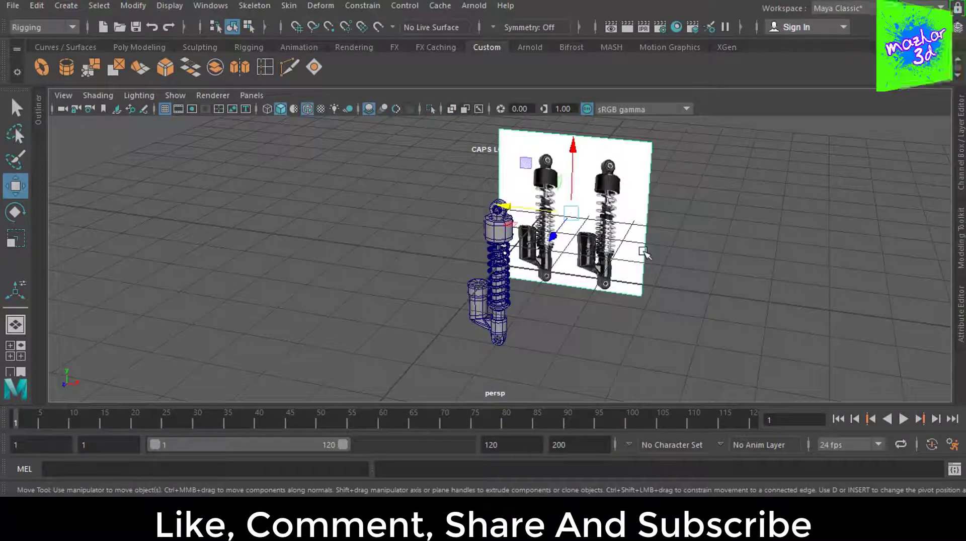
left_click(98, 95)
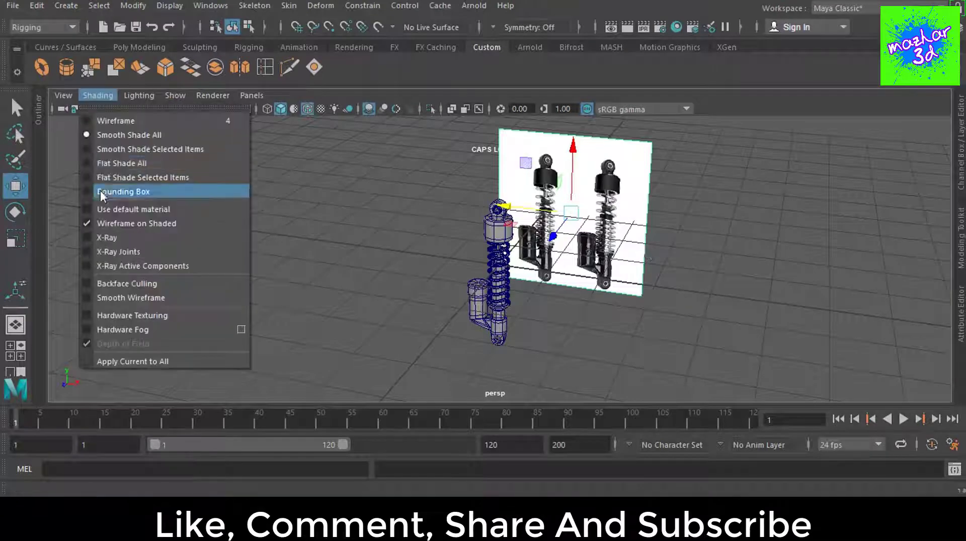
left_click(109, 129)
scroll(528, 302, "up", 3)
scroll(612, 267, "up", 3)
mouse_move(611, 267)
left_mouse_down("alt")
mouse_move(621, 308)
mouse_move(737, 222)
mouse_move(550, 280)
mouse_move(619, 309)
mouse_move(550, 310)
mouse_move(611, 304)
mouse_move(638, 285)
mouse_move(628, 315)
left_mouse_up("alt")
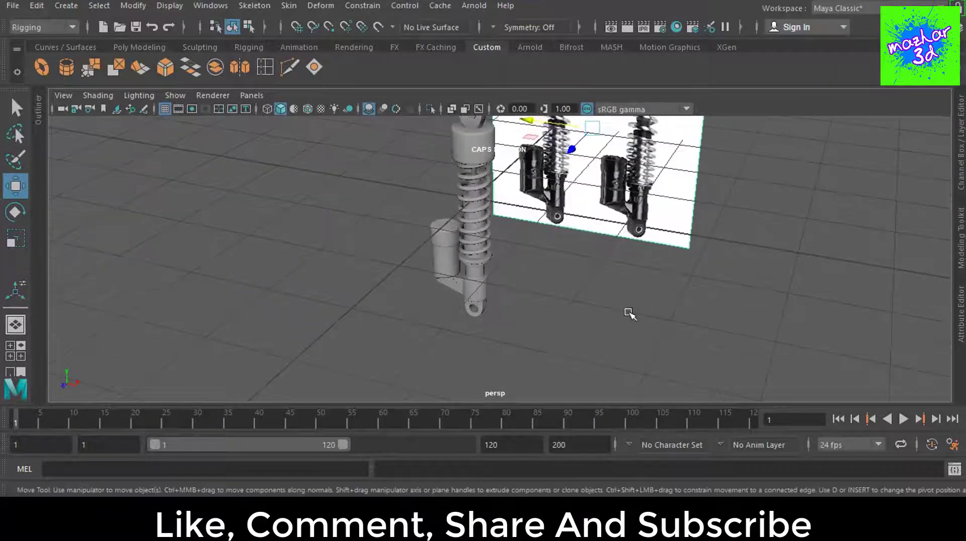
scroll(627, 315, "down", 3)
scroll(543, 267, "down", 2)
scroll(543, 267, "up", 2)
Step: Group all the shock absorber parts with Ctrl+G and name the group Suspension
left_click(38, 110)
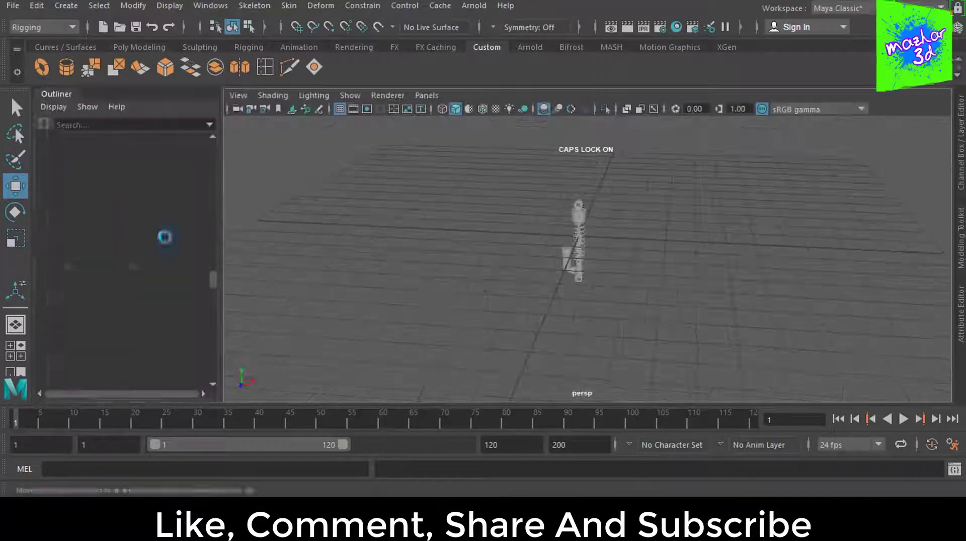
left_click_drag(655, 265, 542, 141)
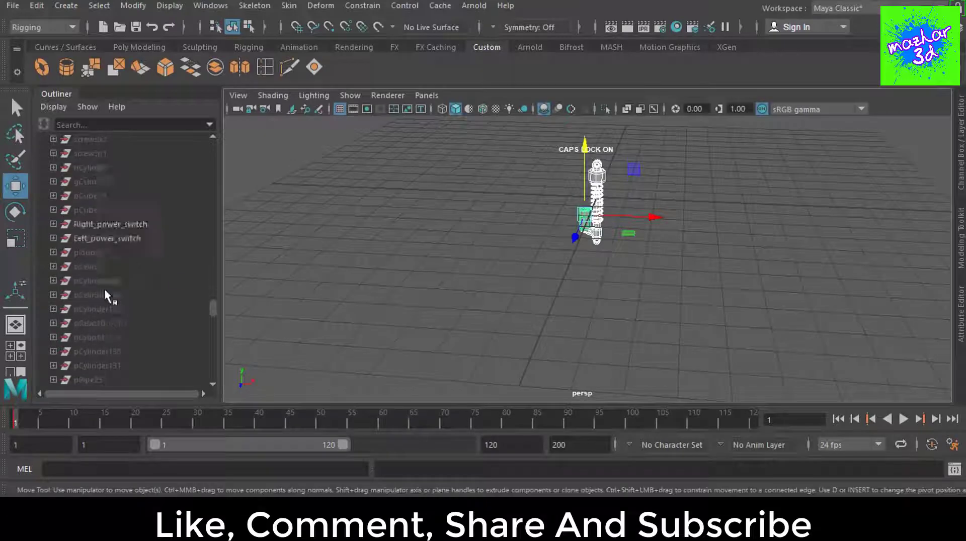
scroll(104, 293, "down", 5)
scroll(180, 321, "up", 3)
scroll(180, 321, "down", 3)
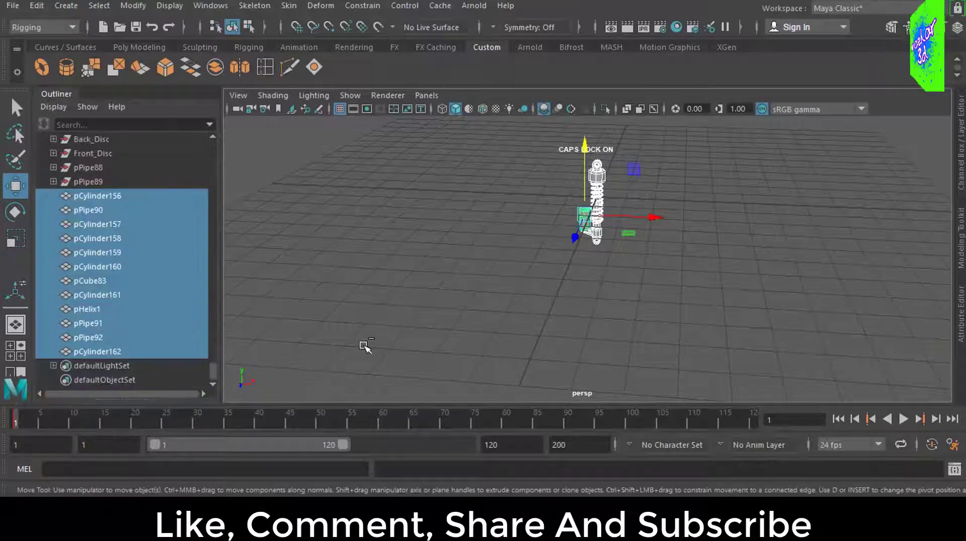
key("ctrl+g")
double_click(74, 352)
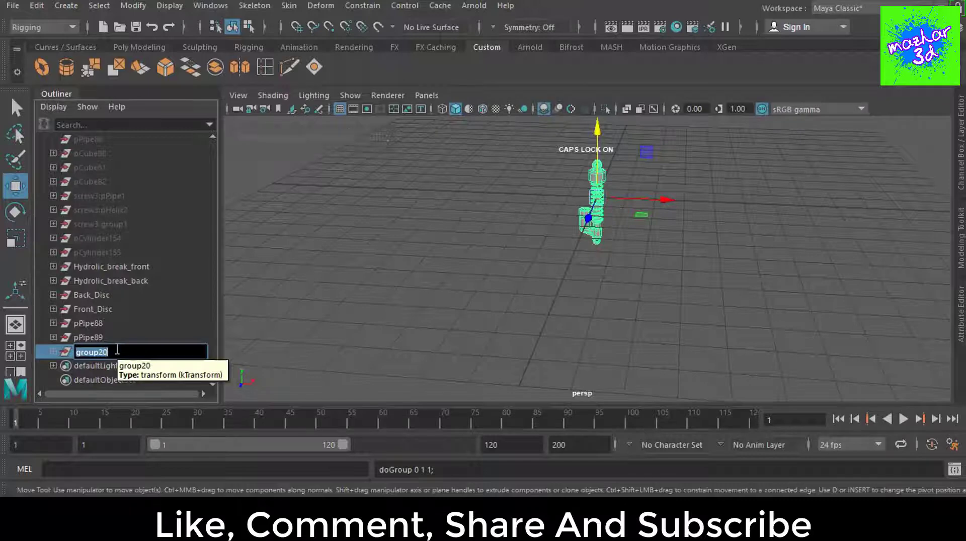
type("s")
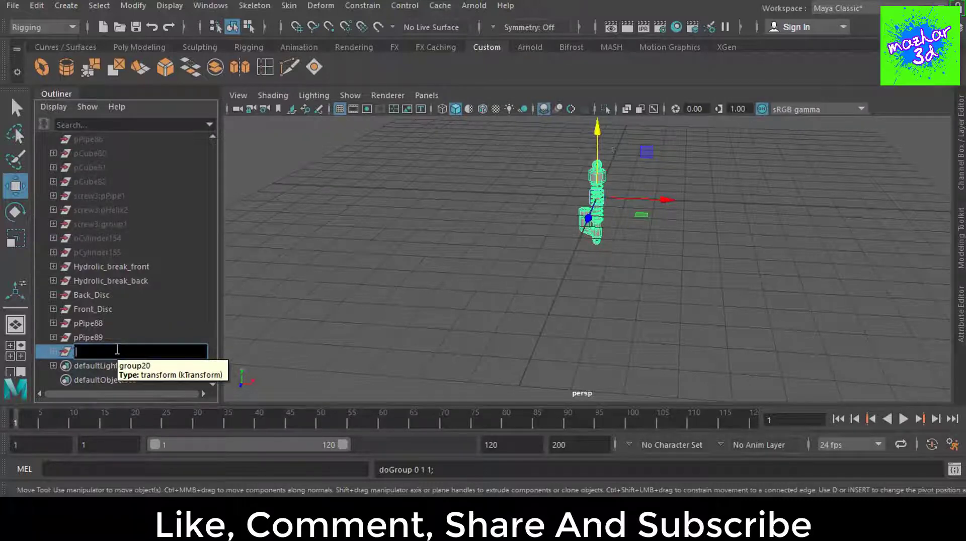
type("pension")
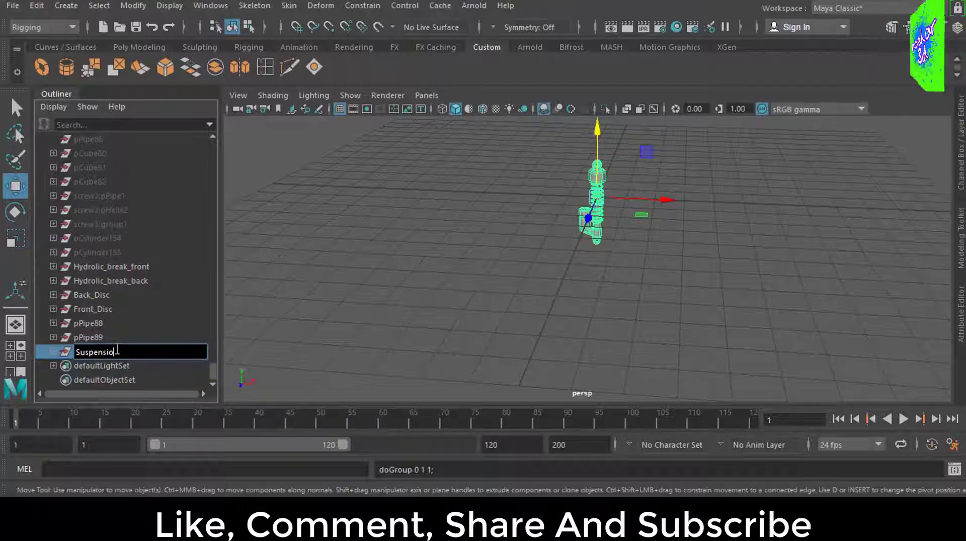
left_click(268, 204)
Step: Shift the Suspension group along X and show the last hidden motorcycle again
left_click(119, 354)
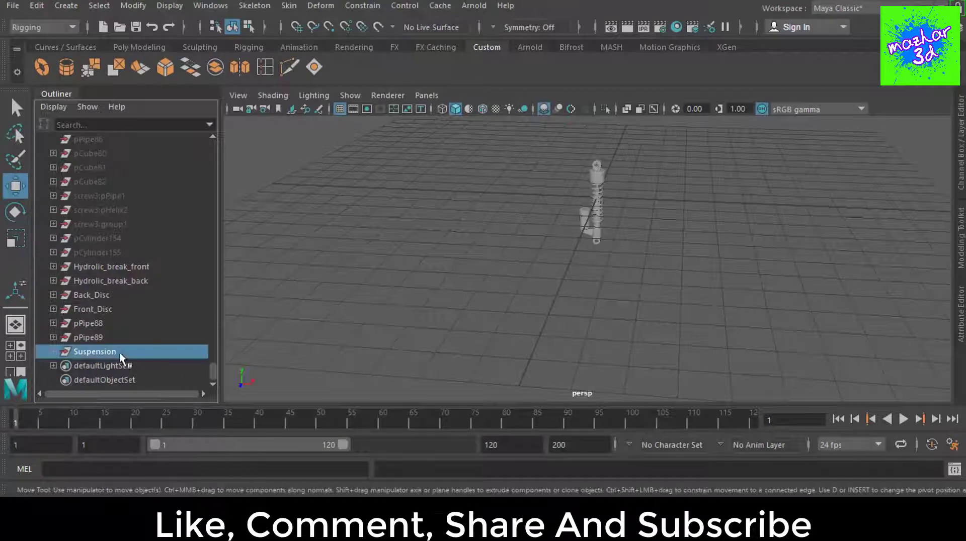
mouse_move(659, 199)
left_mouse_down()
mouse_move(863, 209)
mouse_move(483, 273)
left_mouse_up()
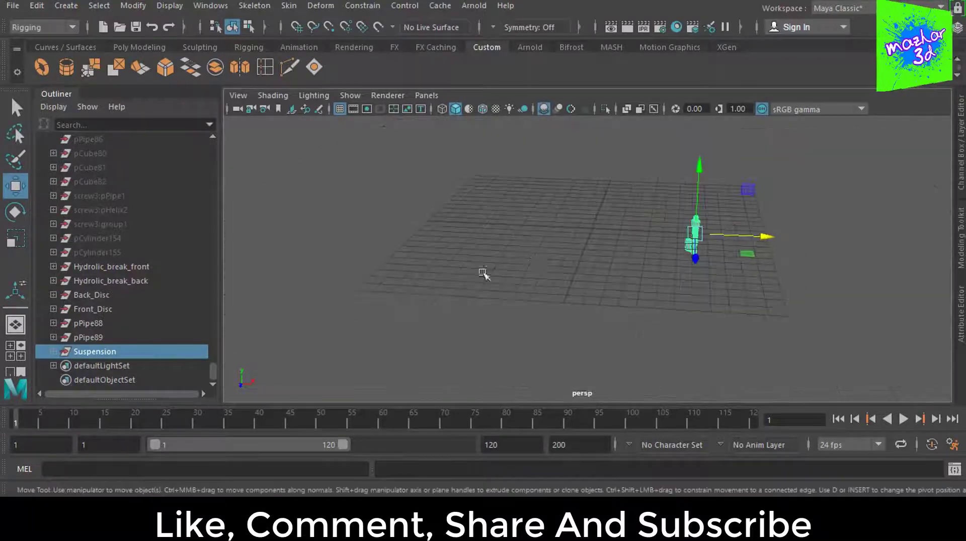
left_click(169, 6)
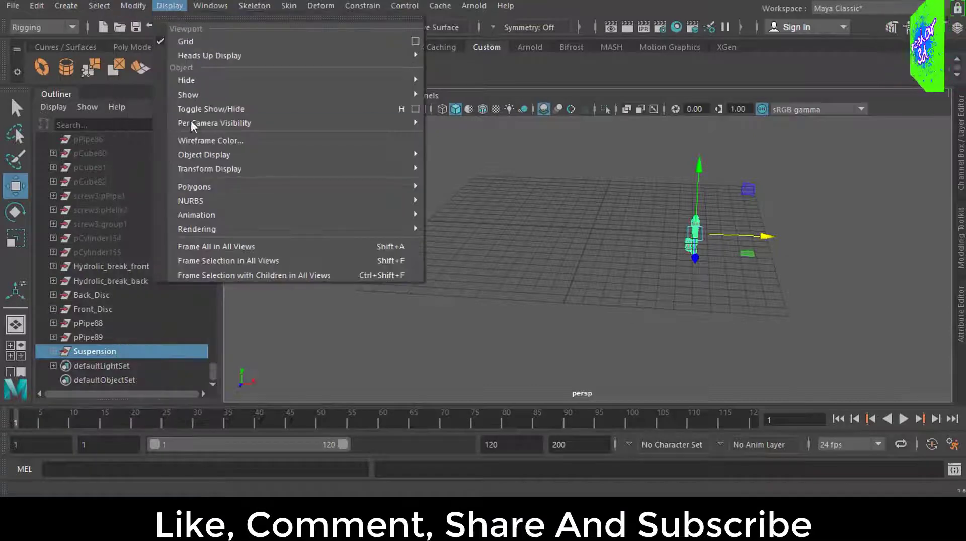
mouse_move(188, 95)
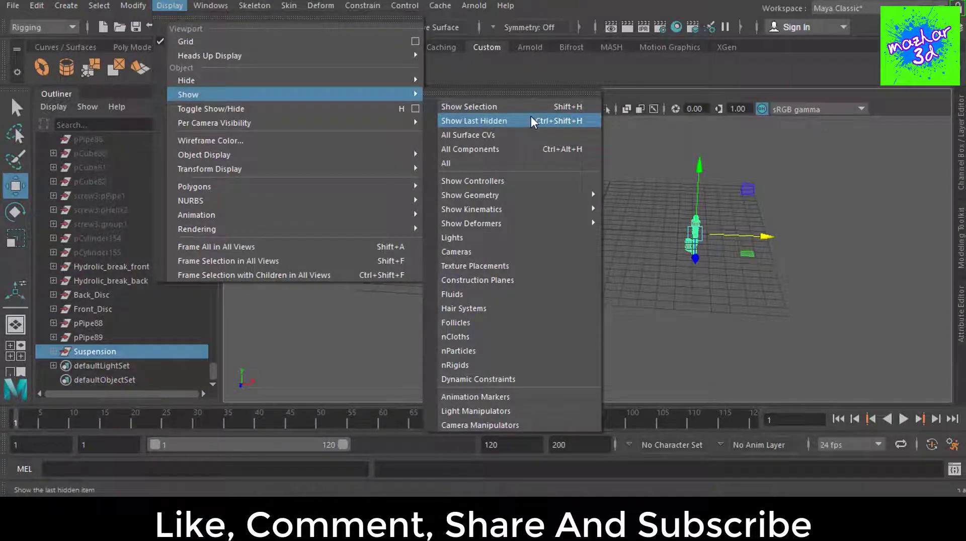
left_click(530, 120)
Step: In the front view, move Suspension onto the bike's rear and turn off Wireframe on Shaded
scroll(634, 260, "up", 3)
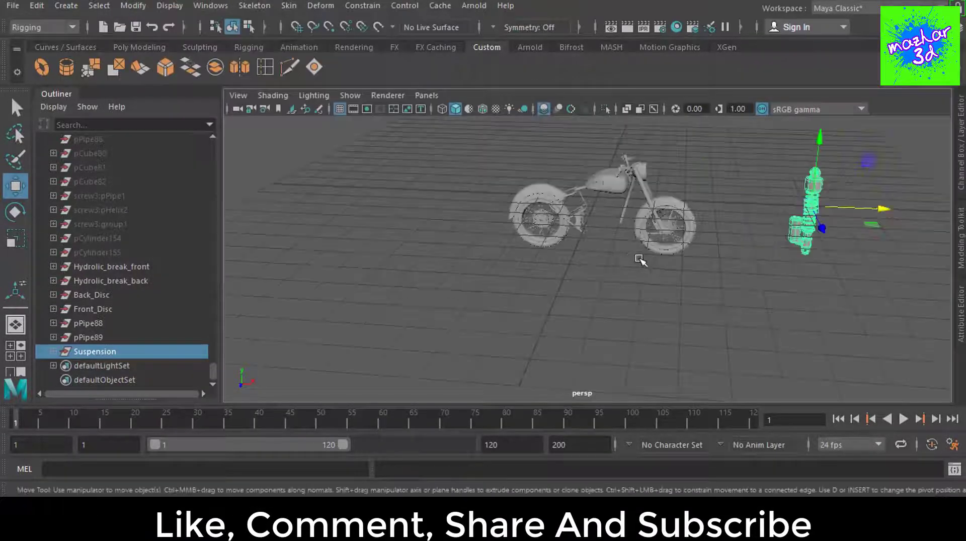
key("space")
key("space")
scroll(690, 302, "down", 5)
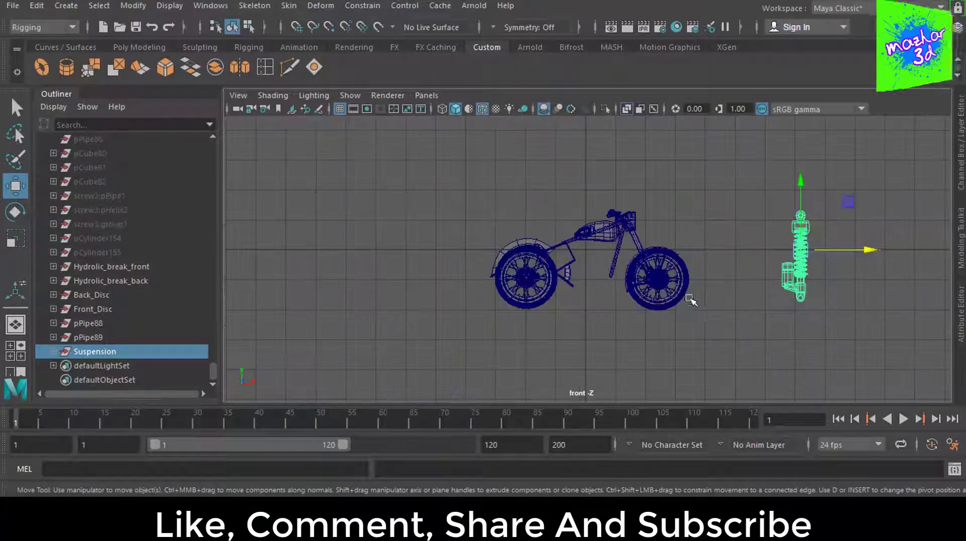
scroll(667, 302, "down", 2)
scroll(701, 287, "up", 3)
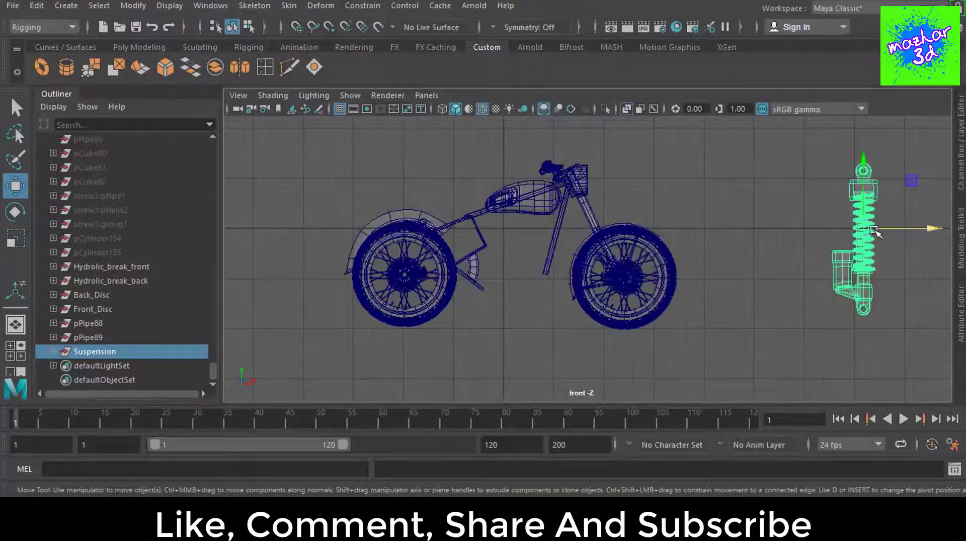
left_click_drag(874, 231, 443, 231)
scroll(425, 270, "up", 3)
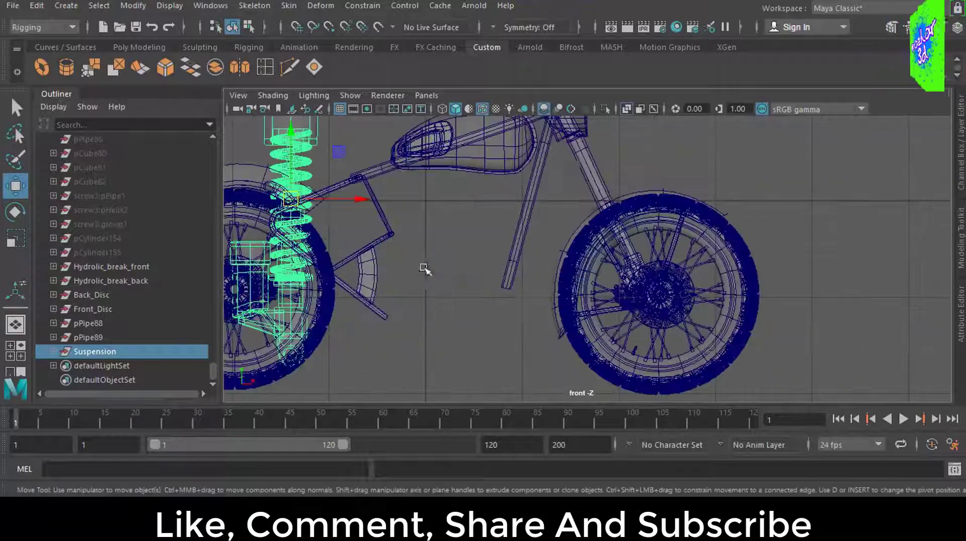
key("f")
left_click(273, 95)
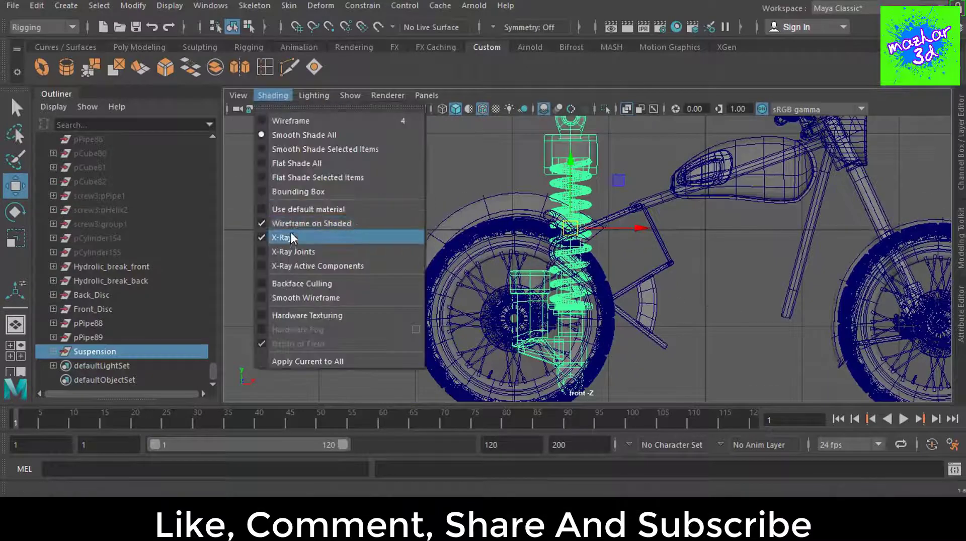
left_click(292, 225)
Step: Scale Suspension down to 0.374 and position it beside the rear wheel
scroll(644, 262, "down", 2)
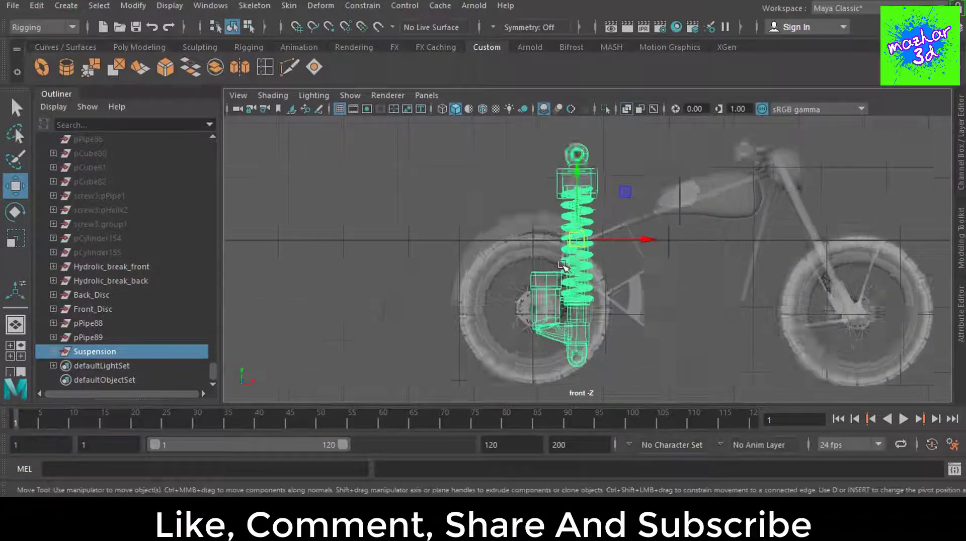
scroll(563, 265, "up", 4)
key("r")
left_click_drag(572, 231, 451, 232)
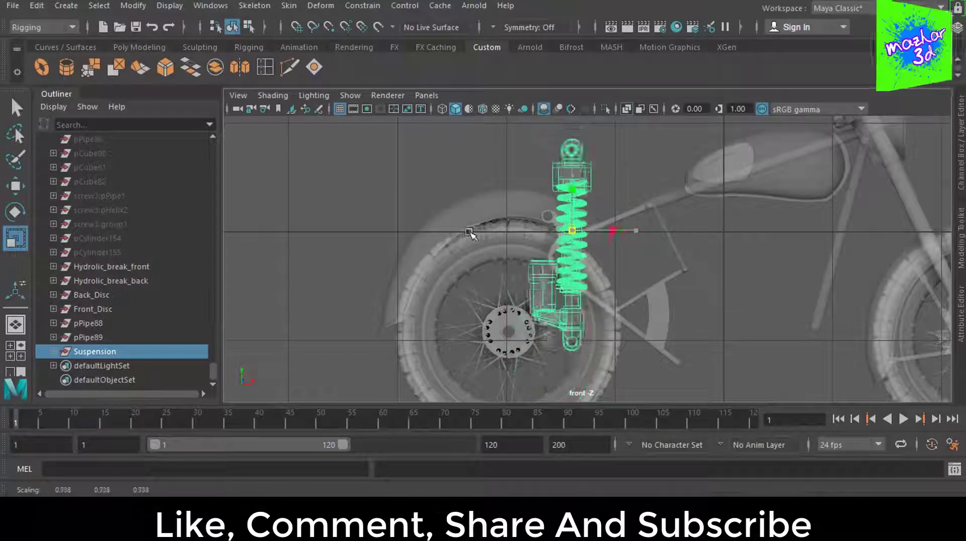
key("w")
scroll(588, 267, "up", 2)
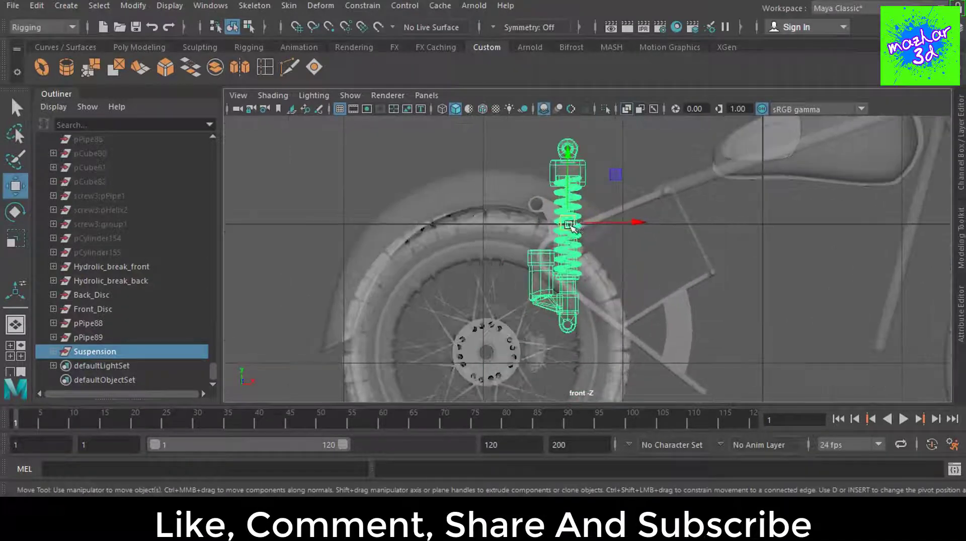
mouse_move(568, 222)
left_mouse_down()
mouse_move(531, 273)
mouse_move(530, 262)
left_mouse_up()
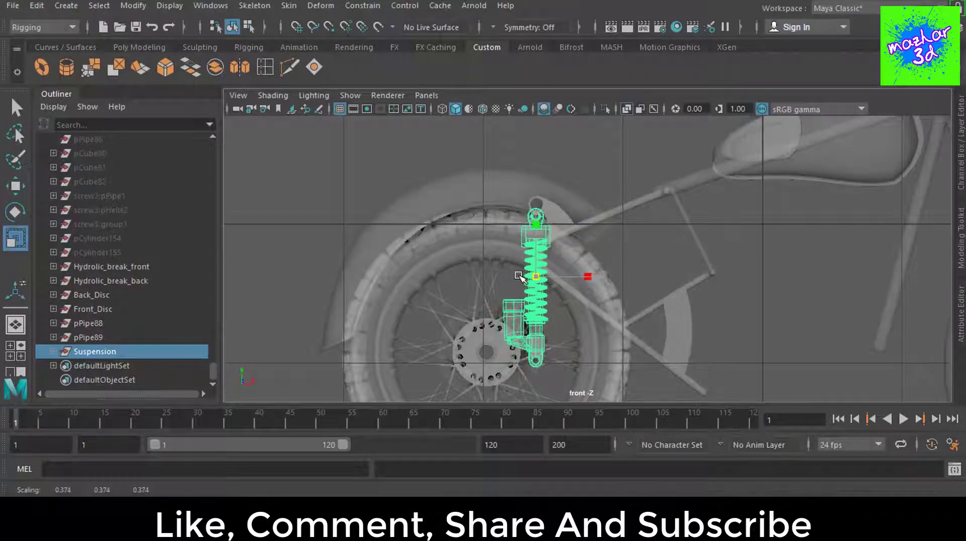
key("w")
left_click_drag(536, 252, 602, 273)
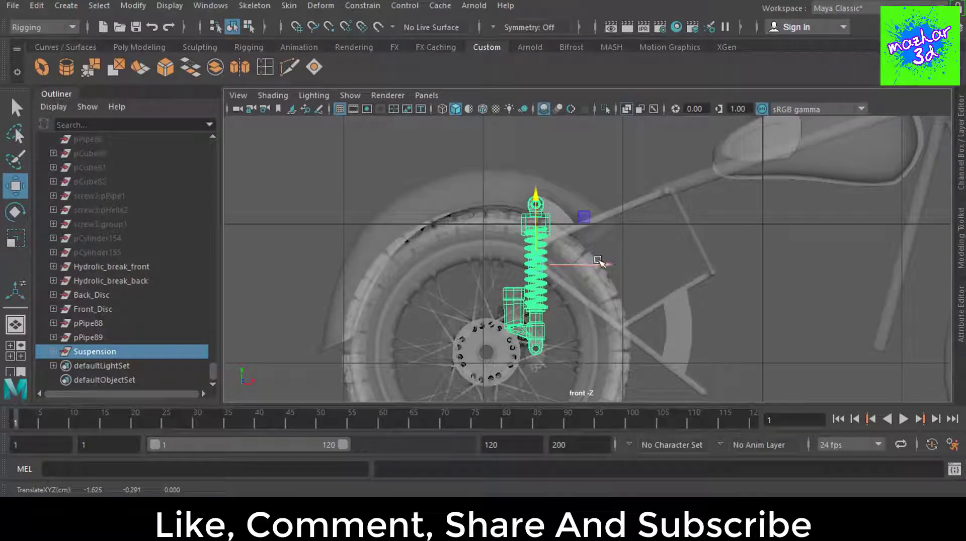
middle_click_drag(658, 296, 707, 248, "alt")
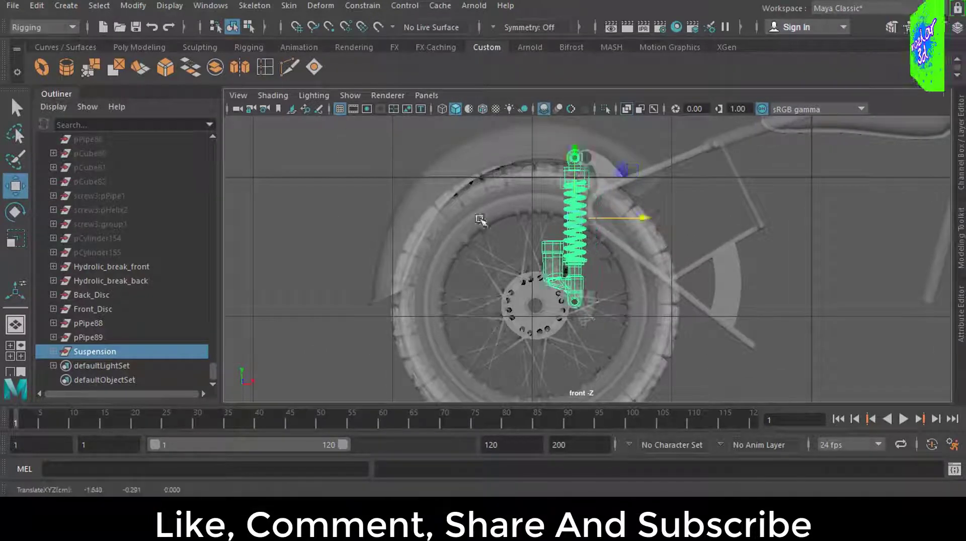
left_click_drag(641, 218, 357, 189)
left_click(372, 196)
Step: Pan the front view across the rear wheel and bring the Outliner back
middle_click_drag(790, 291, 745, 235, "alt")
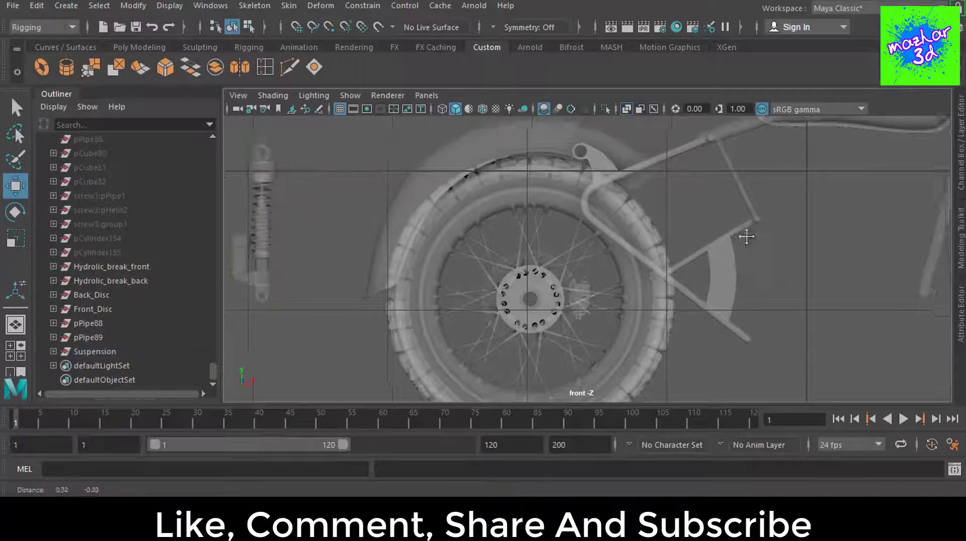
left_click(59, 96)
scroll(588, 254, "down", 5)
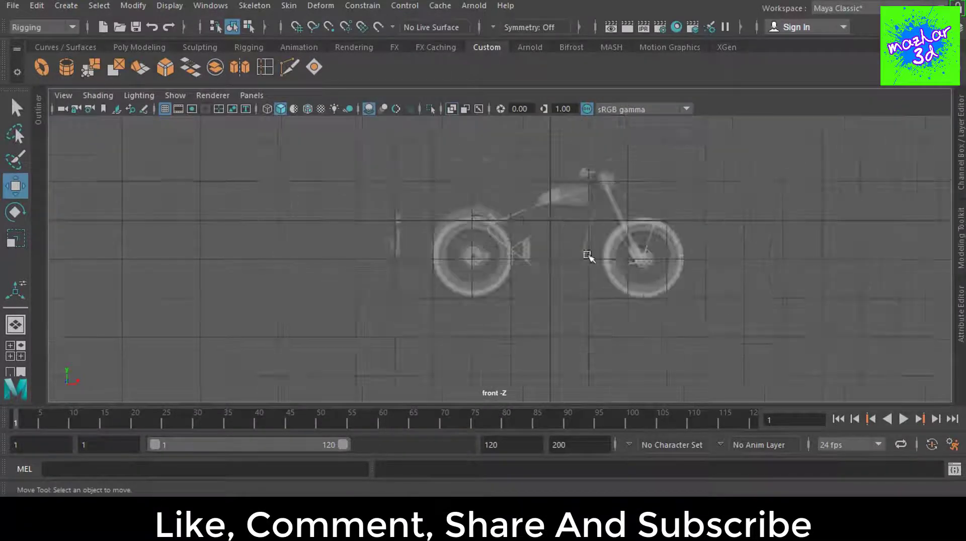
scroll(557, 258, "up", 2)
scroll(537, 259, "up", 3)
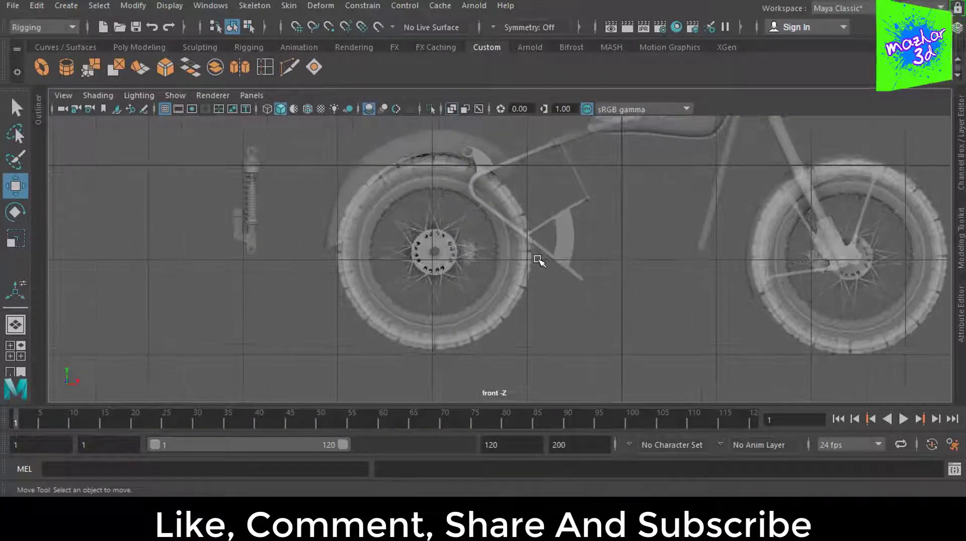
scroll(538, 261, "down", 4)
middle_click_drag(647, 308, 567, 316, "alt")
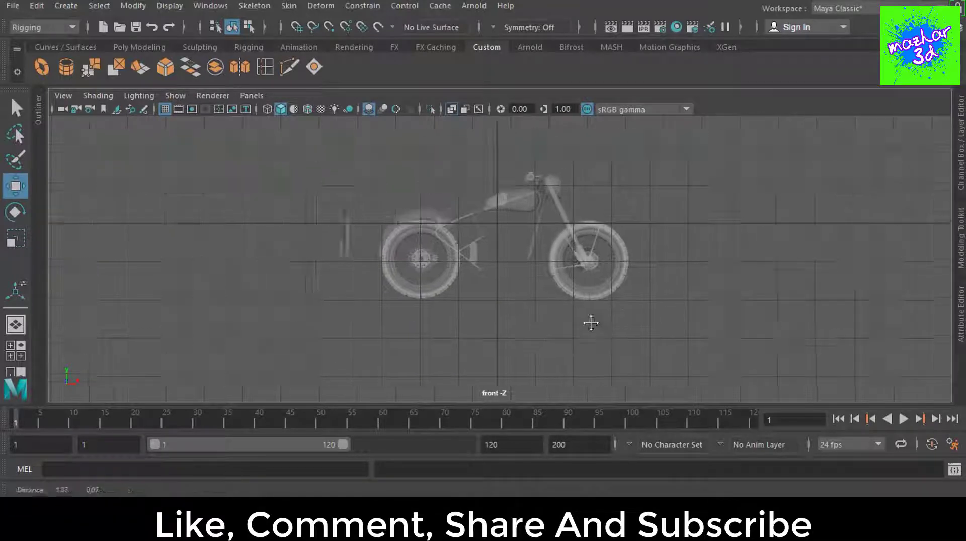
left_click(62, 96)
left_click(38, 109)
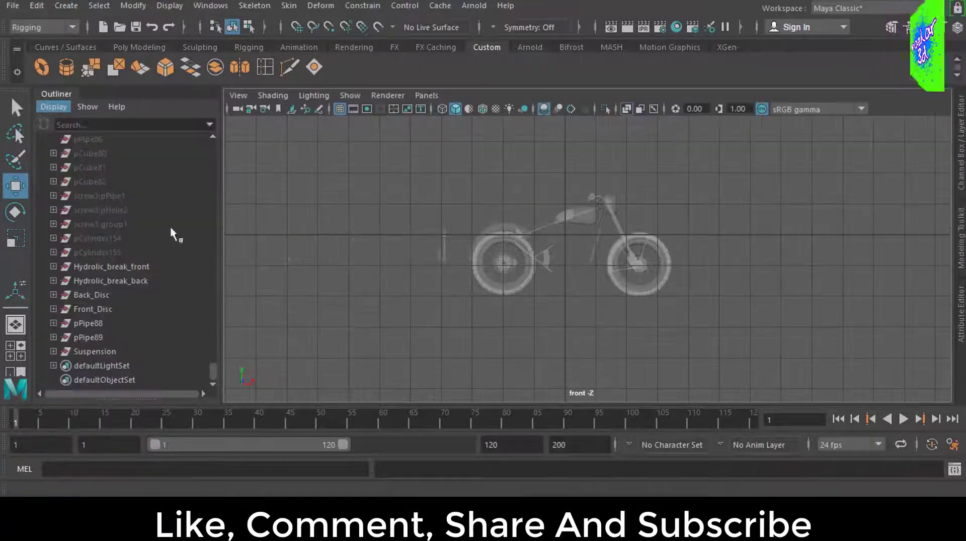
left_click_drag(214, 377, 201, 272)
Step: Select imagePlane1 to show the reference photo and zoom the front view in
left_click(121, 296)
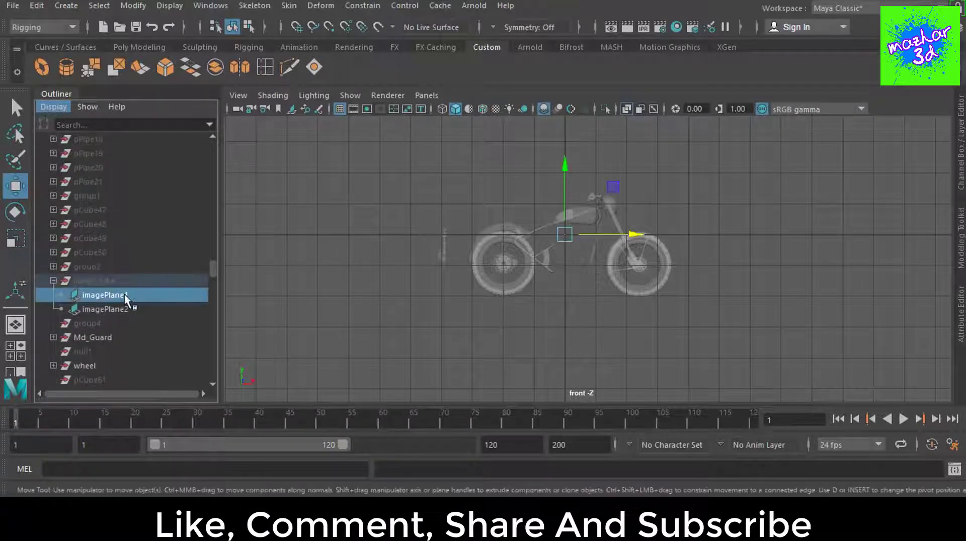
key("shift+h")
scroll(469, 310, "up", 2)
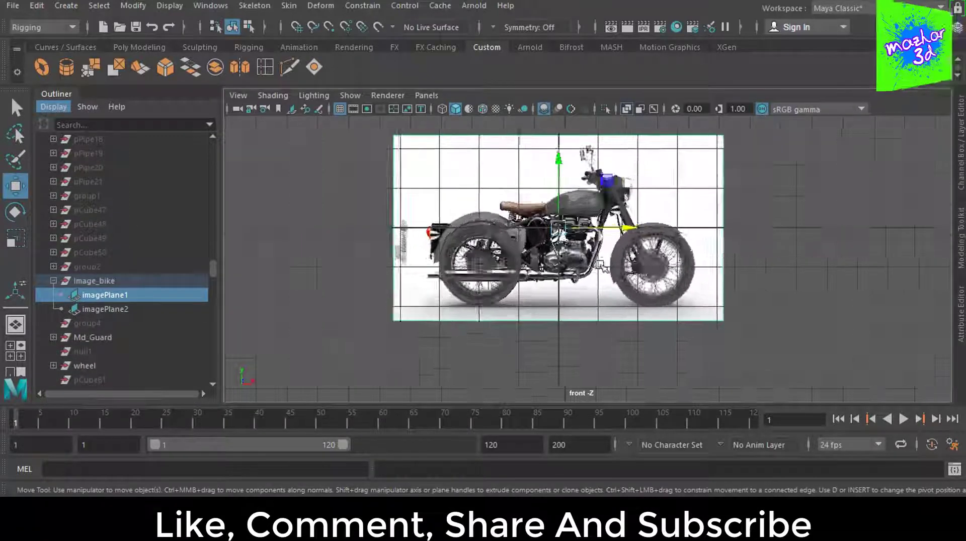
scroll(469, 310, "up", 5)
scroll(469, 310, "up", 1)
scroll(478, 309, "up", 1)
scroll(488, 309, "up", 1)
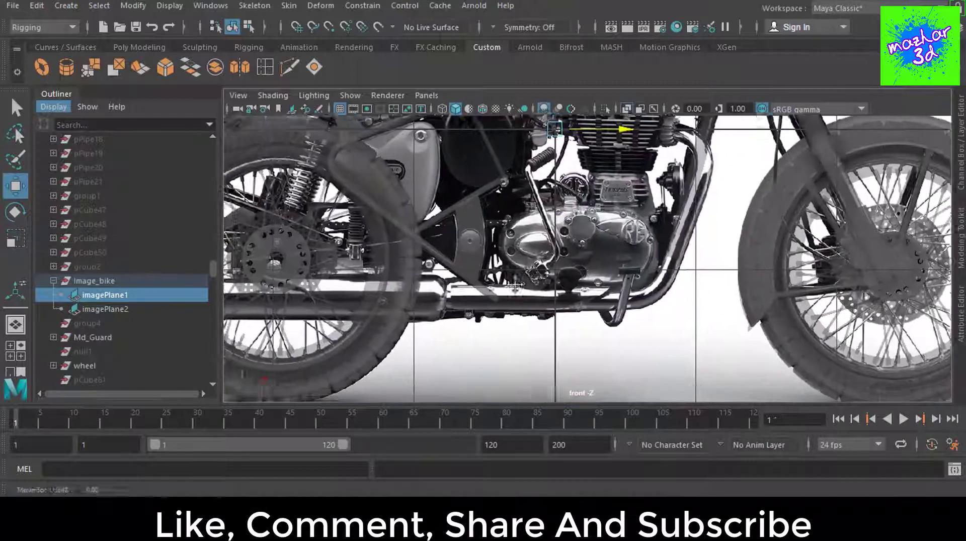
scroll(498, 308, "up", 1)
middle_click_drag(518, 335, 535, 329, "alt")
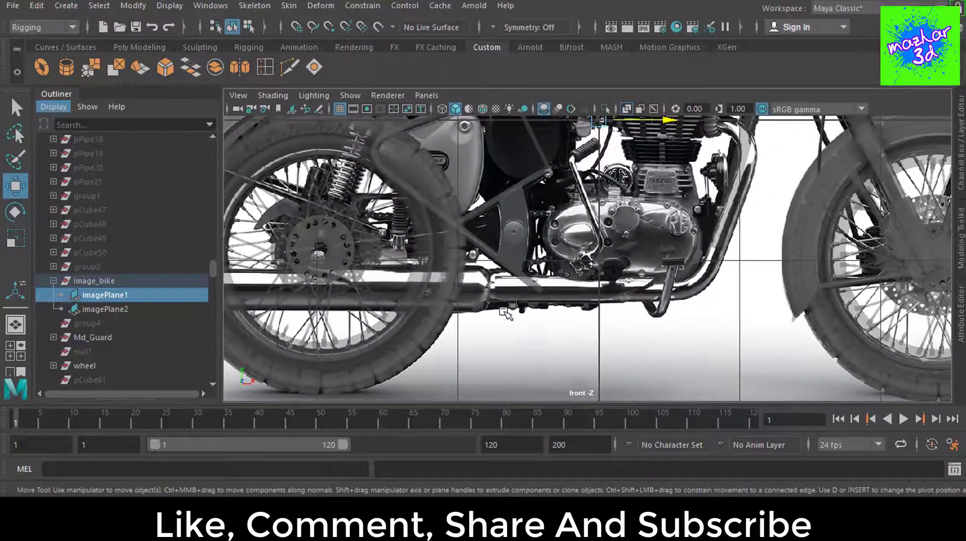
Step: Frame the bike's rear in the front view and scroll the Outliner to Suspension
scroll(502, 309, "down", 6)
scroll(491, 306, "up", 5)
left_click(445, 316)
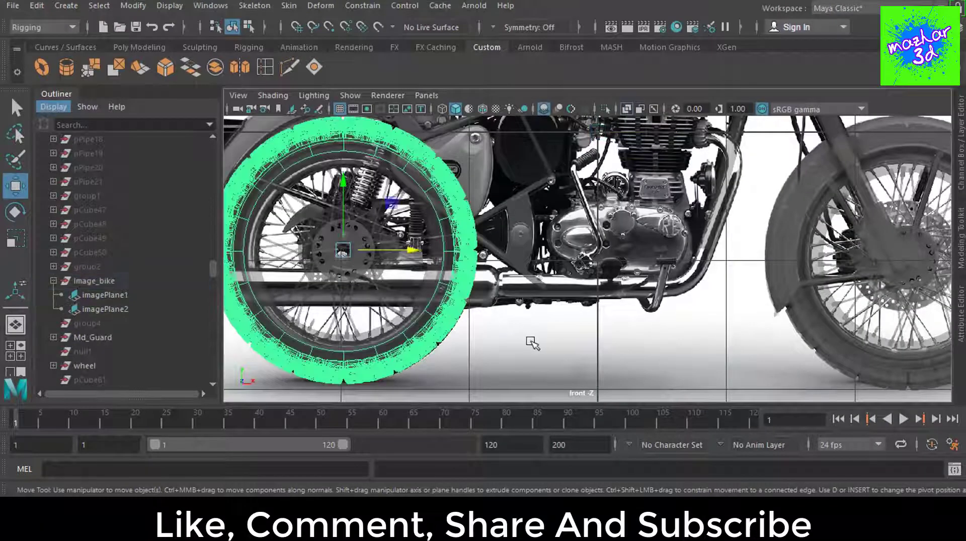
key("ctrl+z")
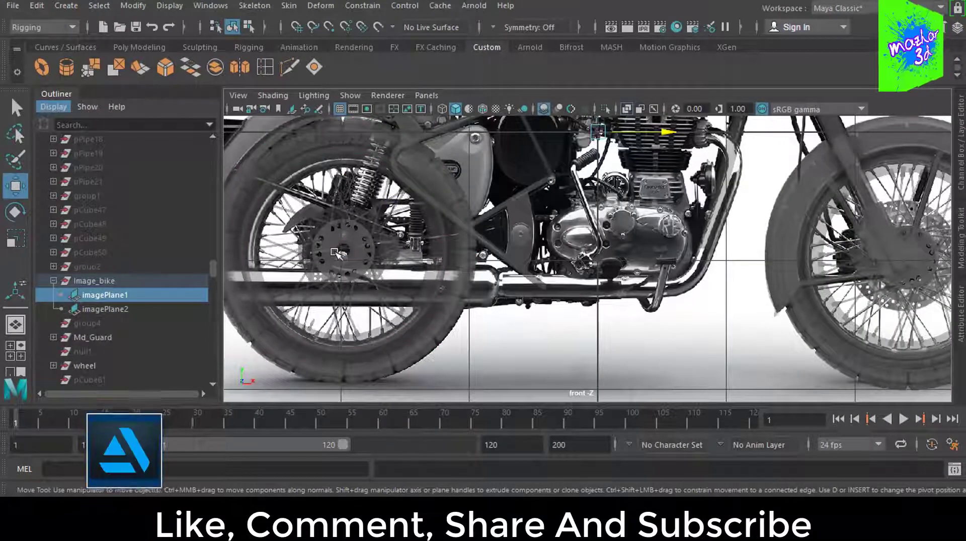
scroll(495, 300, "up", 3)
middle_click_drag(483, 297, 571, 292, "alt")
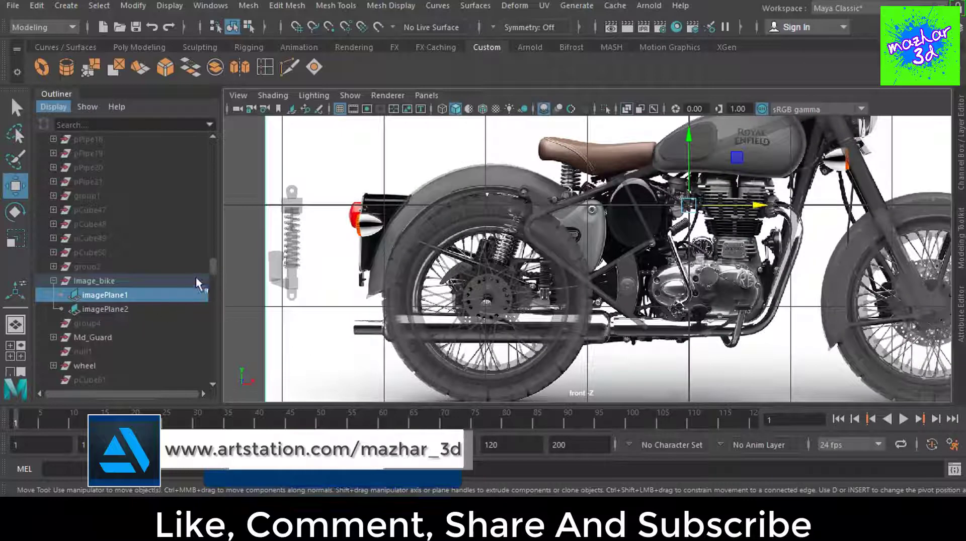
left_click_drag(212, 267, 206, 375)
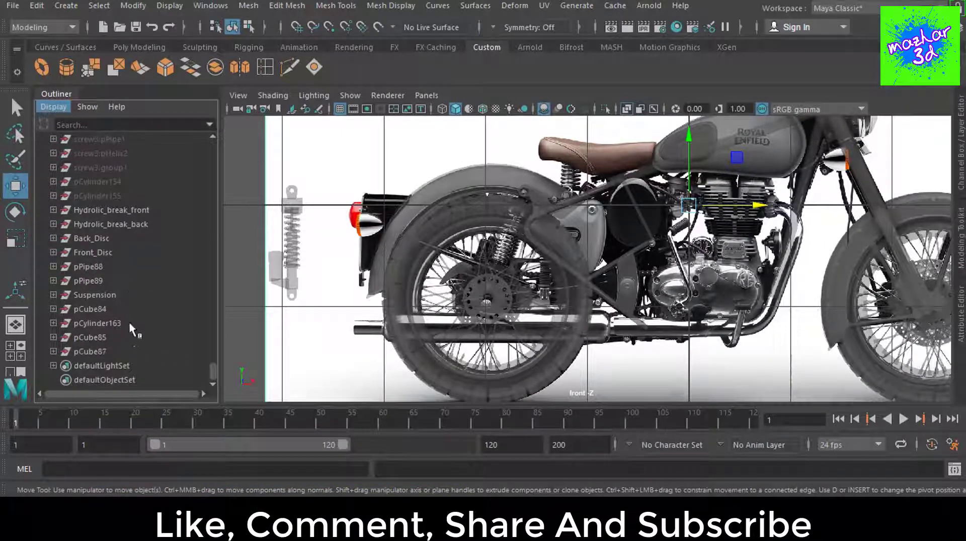
Step: Select Suspension in the Outliner and move it over the rear wheel
left_click(115, 295)
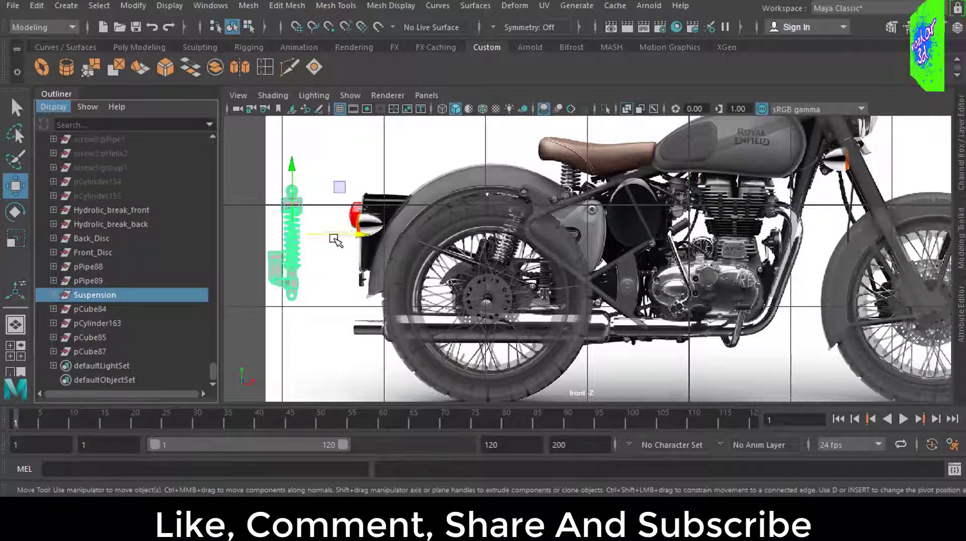
left_click_drag(343, 242, 554, 242)
scroll(554, 242, "up", 1)
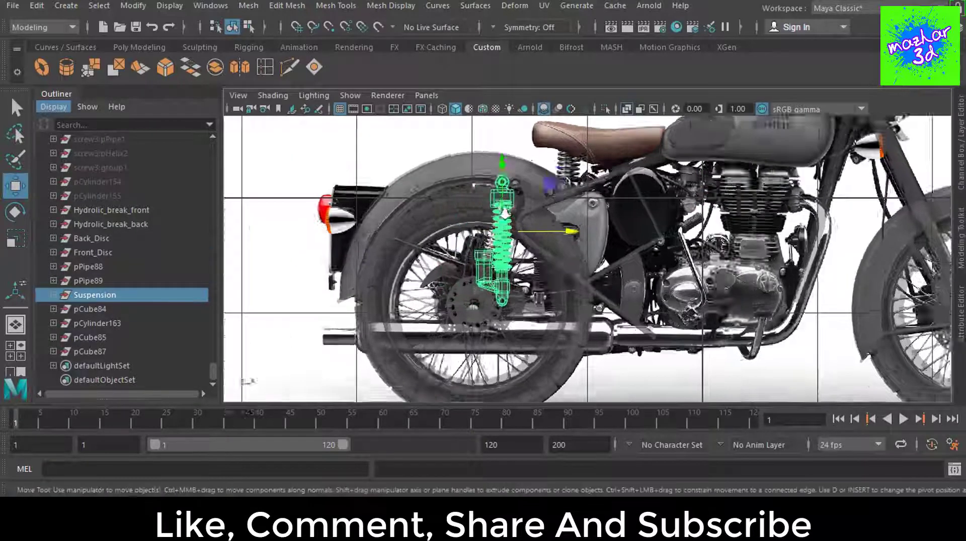
scroll(553, 257, "up", 2)
scroll(553, 273, "up", 2)
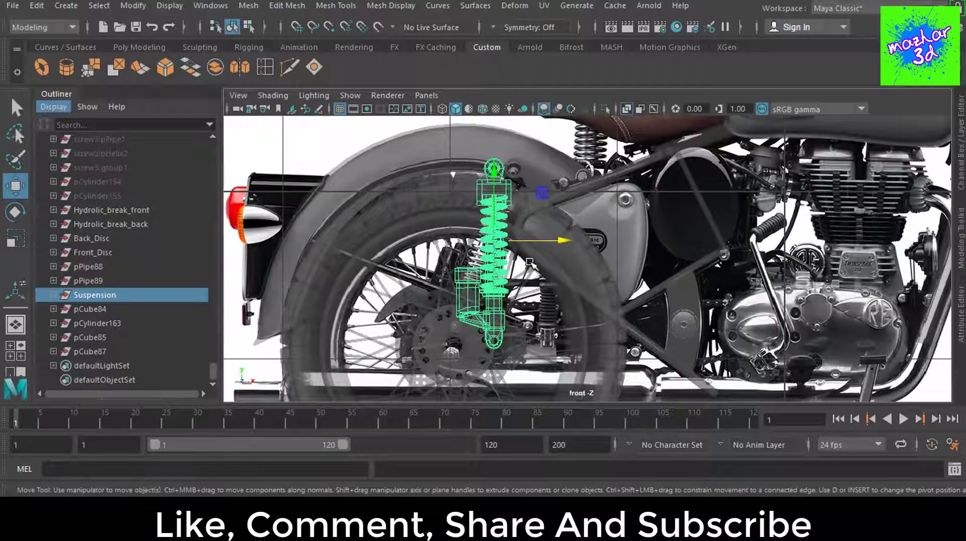
Step: Rotate Suspension about Z and reposition it to match the reference shock's angle
key("e")
mouse_move(557, 236)
left_mouse_down()
mouse_move(578, 216)
mouse_move(588, 222)
left_mouse_up()
scroll(591, 226, "up", 2)
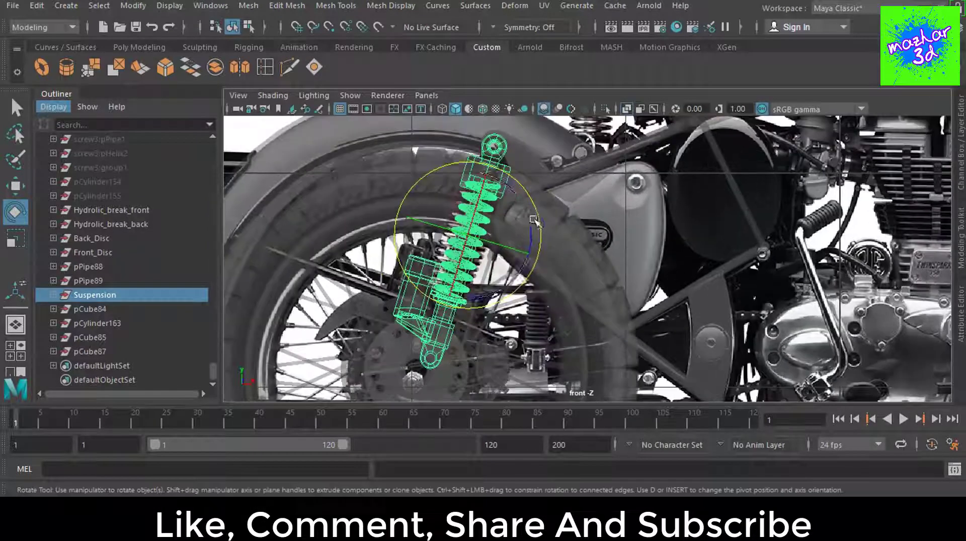
key("w")
left_click_drag(485, 236, 467, 233)
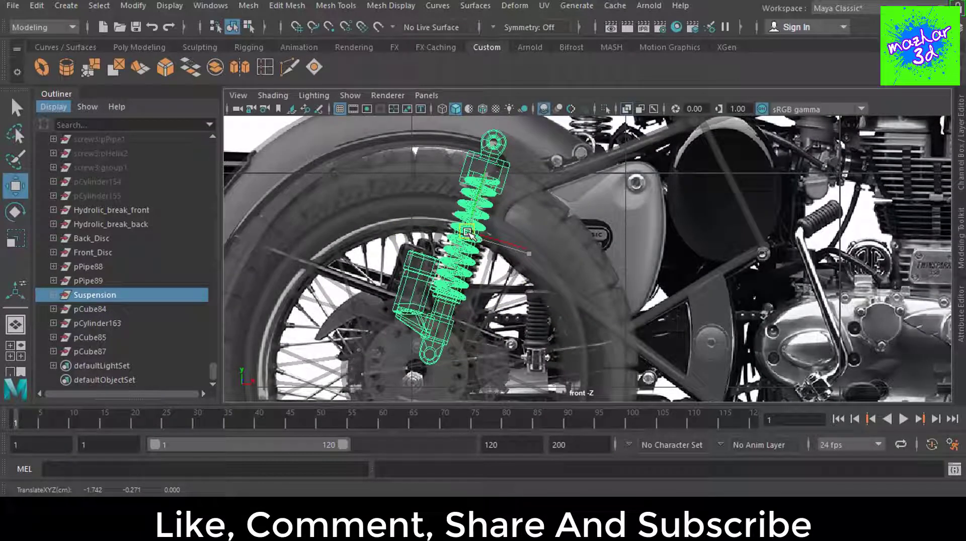
key("e")
mouse_move(468, 234)
left_mouse_down()
mouse_move(484, 236)
mouse_move(464, 231)
left_mouse_up()
key("w")
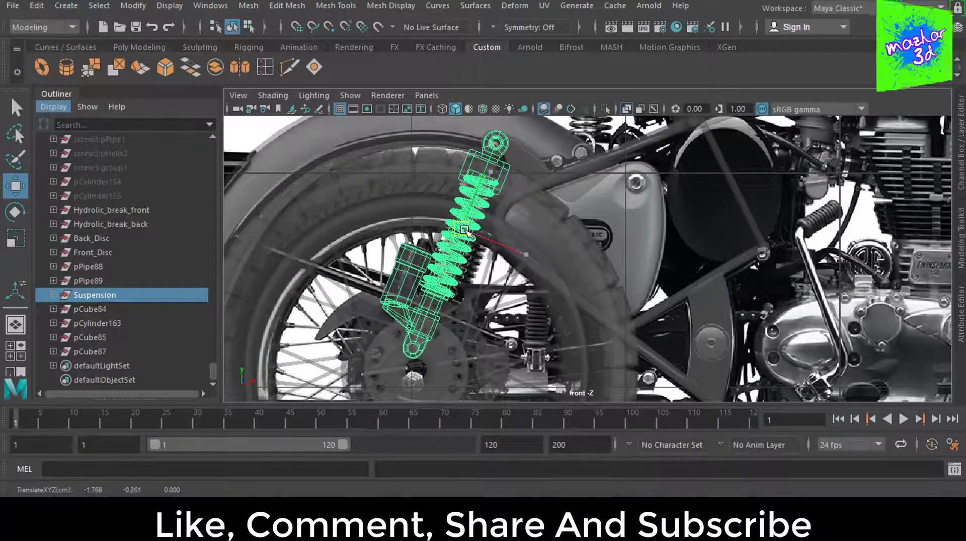
key("a")
key("space")
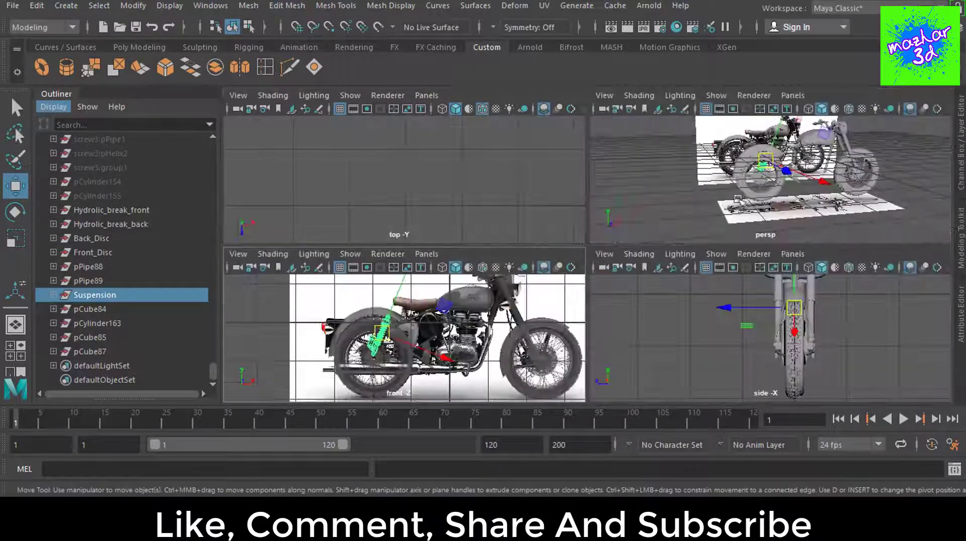
Step: In the perspective view, push Suspension into place inside the rear fender
key("space")
scroll(545, 279, "up", 5)
scroll(720, 291, "up", 2)
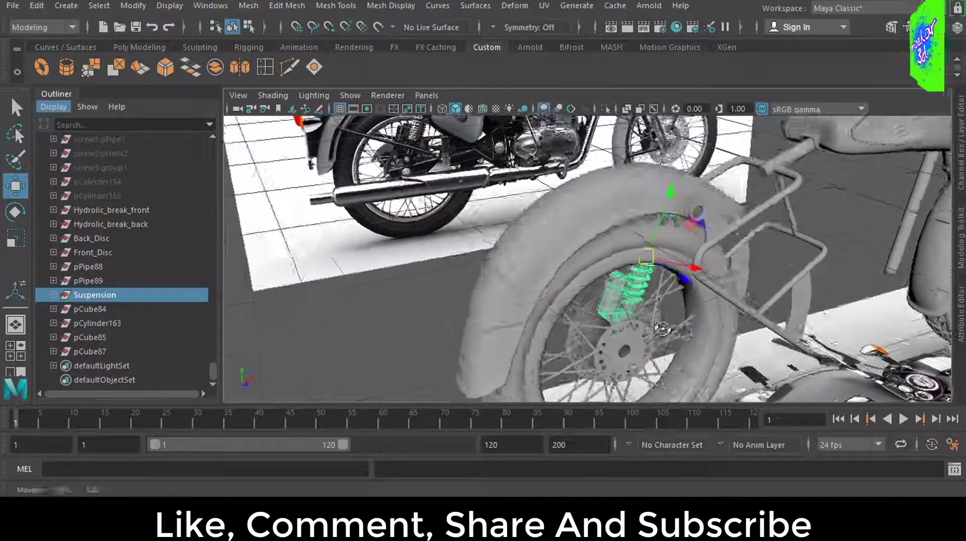
mouse_move(719, 290)
left_mouse_down()
mouse_move(757, 341)
mouse_move(654, 327)
mouse_move(724, 306)
left_mouse_up()
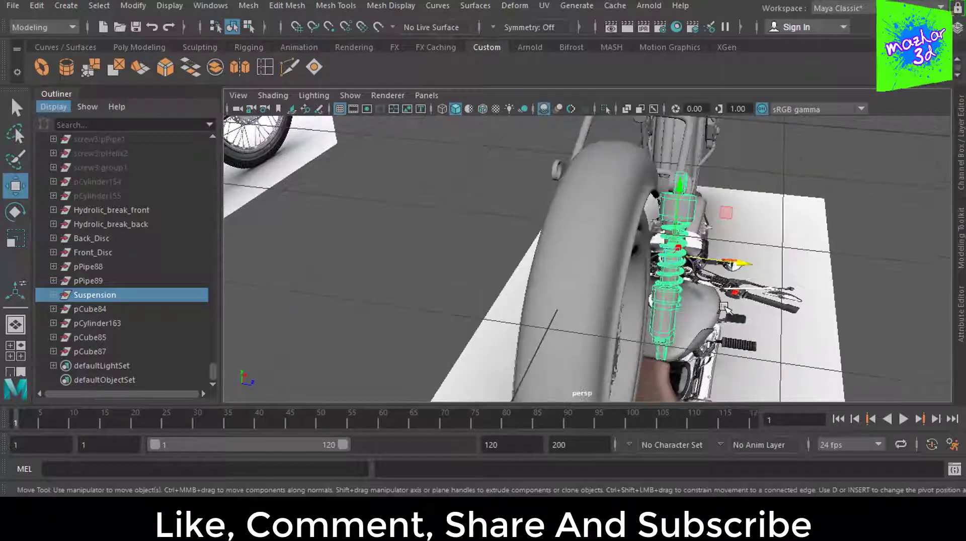
Step: Duplicate Suspension and move the copy Suspension1 along X to the wheel's other side
key("ctrl+d")
mouse_move(734, 264)
left_mouse_down()
mouse_move(528, 279)
mouse_move(453, 269)
mouse_move(475, 275)
left_mouse_up()
scroll(442, 267, "up", 5)
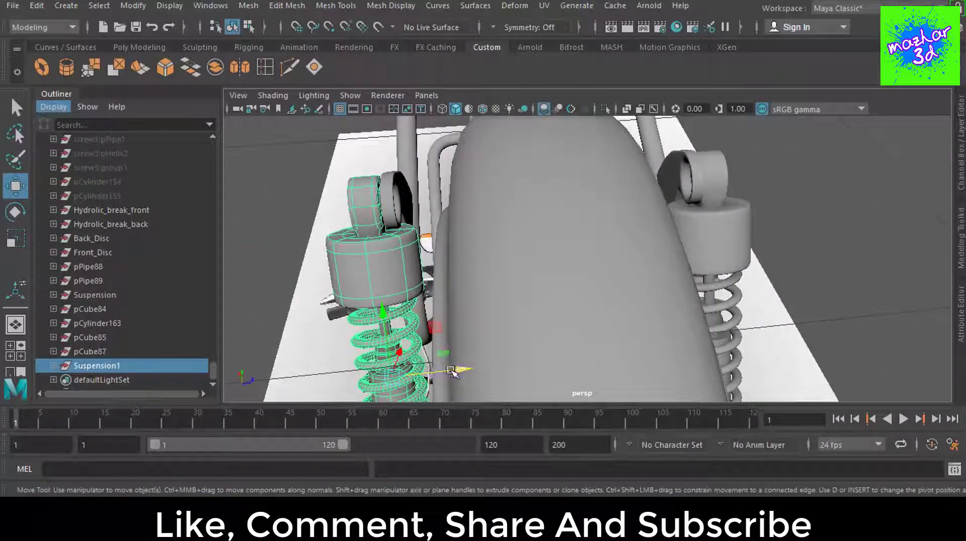
left_click_drag(451, 371, 455, 374)
left_click_drag(652, 312, 510, 288, "alt")
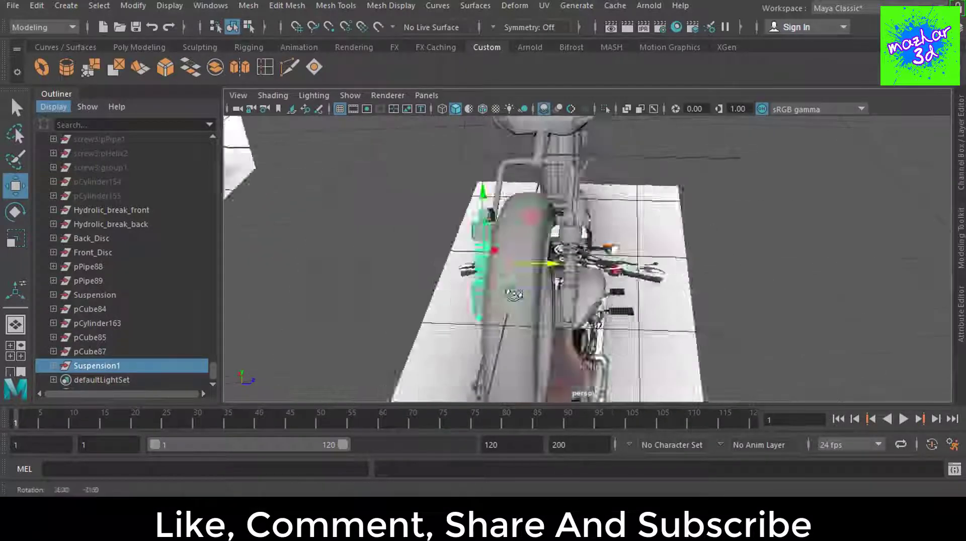
scroll(511, 288, "down", 5)
Step: Rename Suspension1 to Suspension_left in the Outliner
double_click(134, 366)
type("_lef")
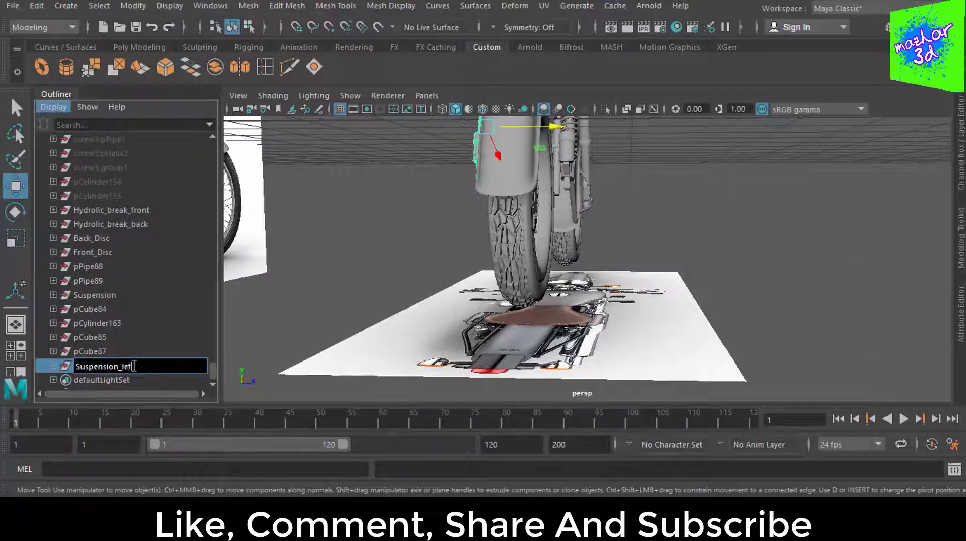
type("t")
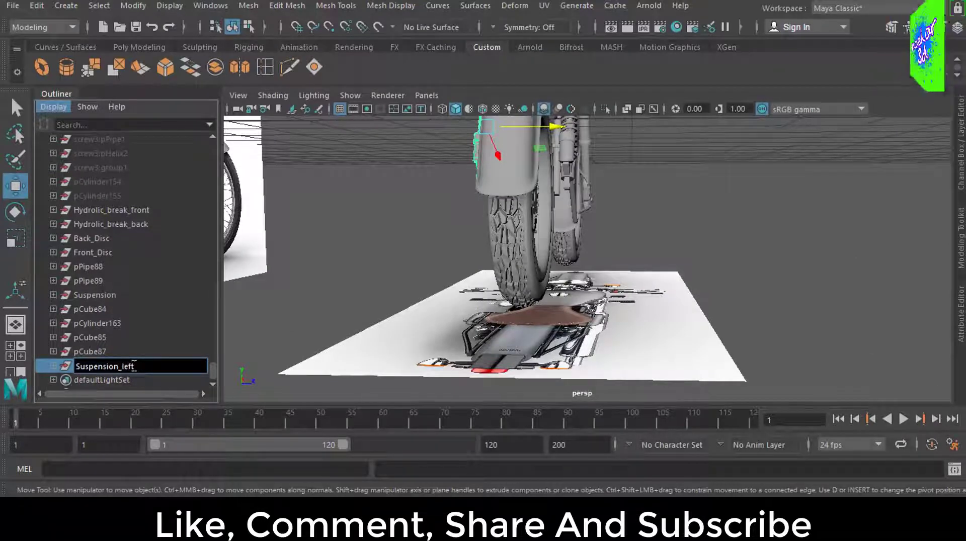
double_click(137, 382)
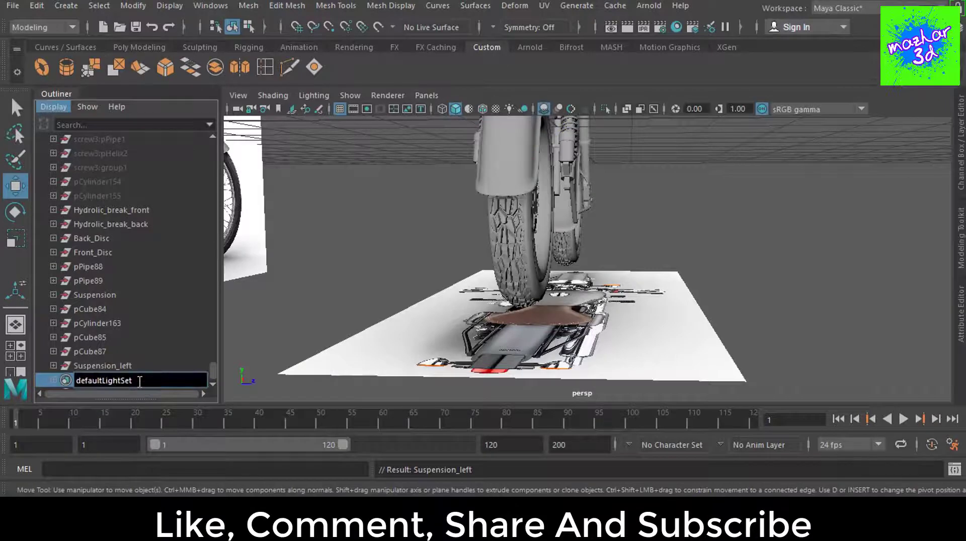
left_click(121, 365)
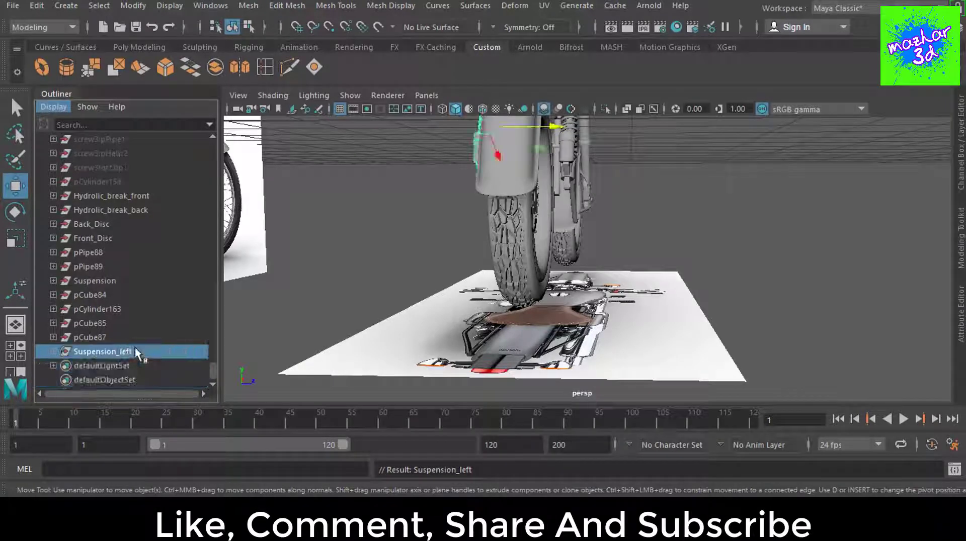
Step: Rename the original Suspension to Suspension_right and close the Outliner
left_click(121, 283)
type("_right")
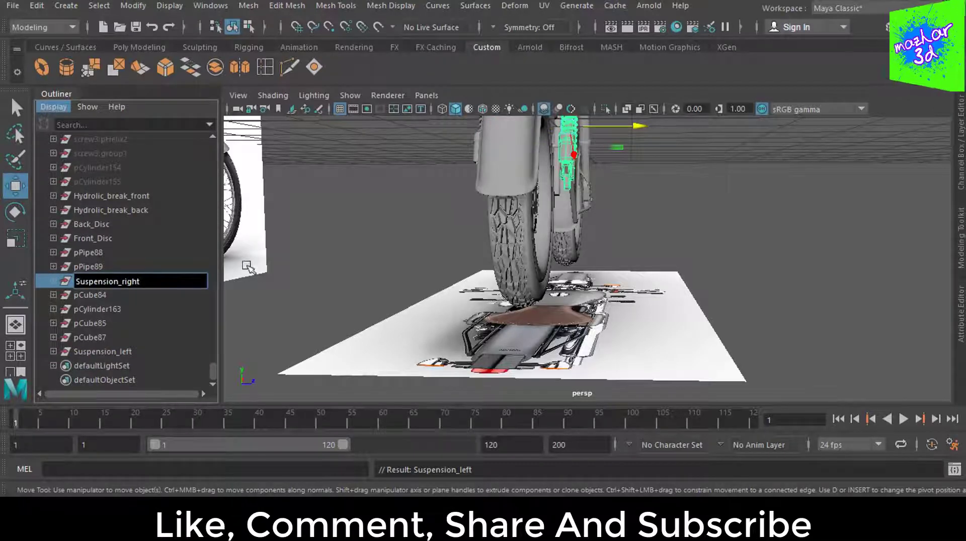
key("Return")
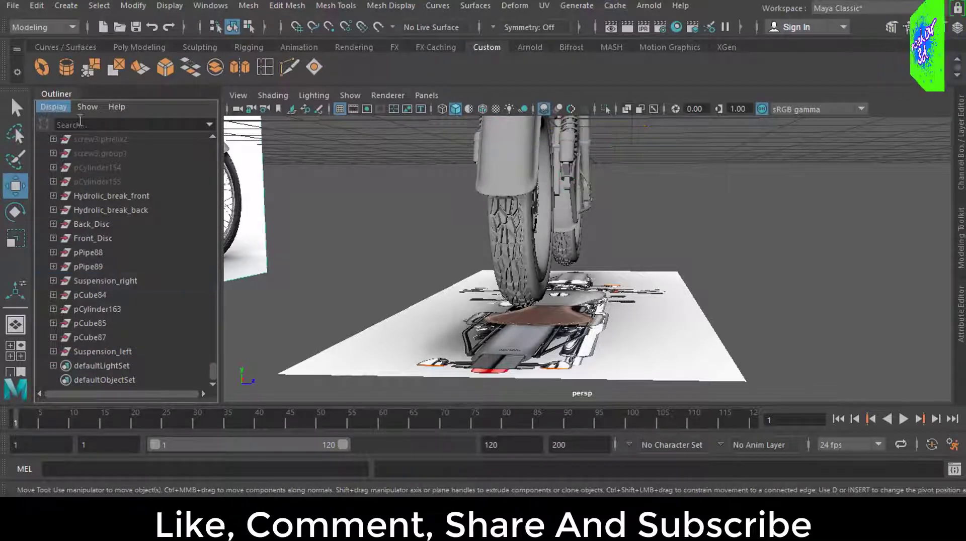
key("a")
mouse_move(464, 287)
left_mouse_down("alt")
mouse_move(616, 244)
mouse_move(579, 234)
mouse_move(609, 314)
left_mouse_up("alt")
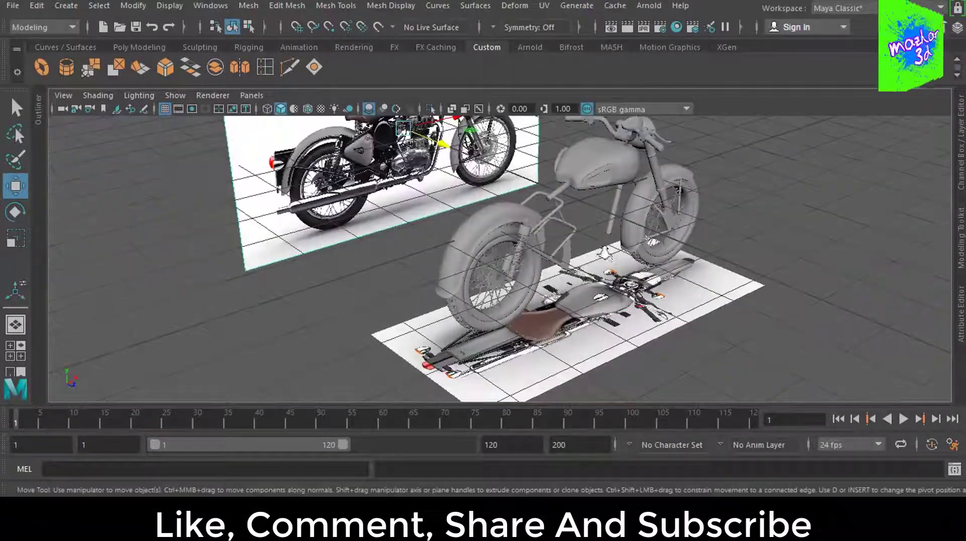
Step: Hide both reference image planes so only the motorcycle model shows
scroll(609, 315, "down", 3)
scroll(609, 314, "up", 5)
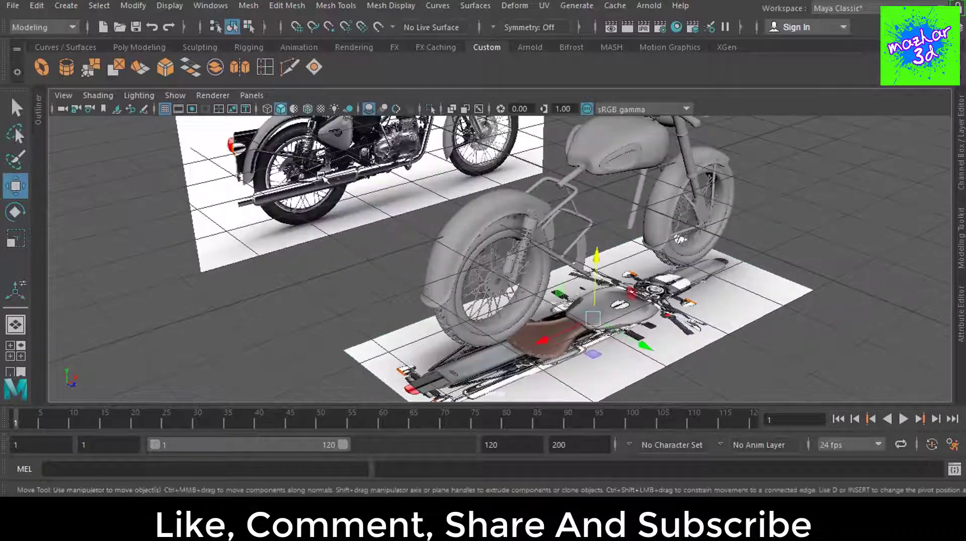
key("ctrl+h")
mouse_move(600, 276)
left_mouse_down("alt")
mouse_move(522, 293)
mouse_move(487, 279)
mouse_move(561, 270)
mouse_move(455, 274)
mouse_move(655, 339)
mouse_move(503, 319)
left_mouse_up("alt")
Step: Save the scene and orbit in to inspect the new rear coilovers
key("q")
key("ctrl+s")
key("w")
scroll(503, 319, "up", 3)
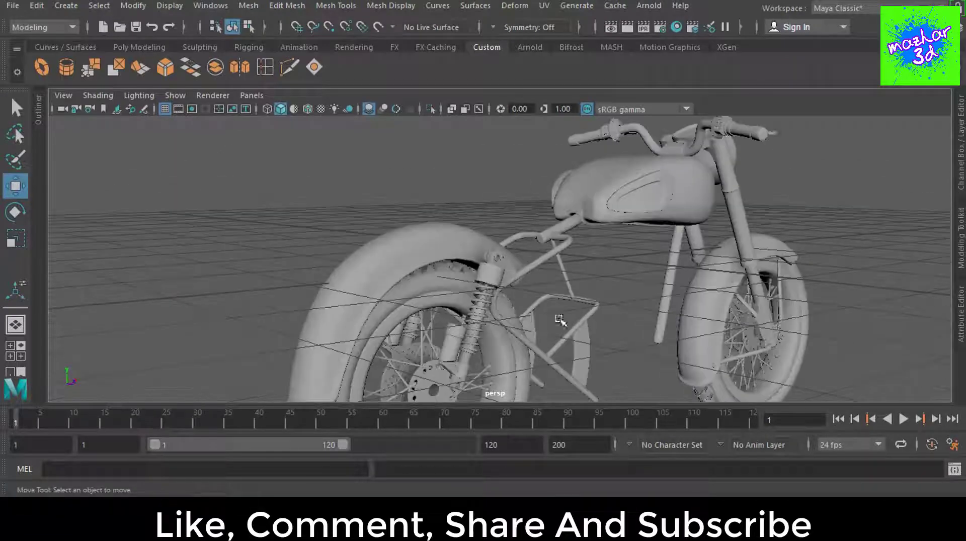
scroll(561, 319, "up", 3)
mouse_move(543, 267)
left_mouse_down("alt")
mouse_move(573, 317)
mouse_move(605, 332)
left_mouse_up("alt")
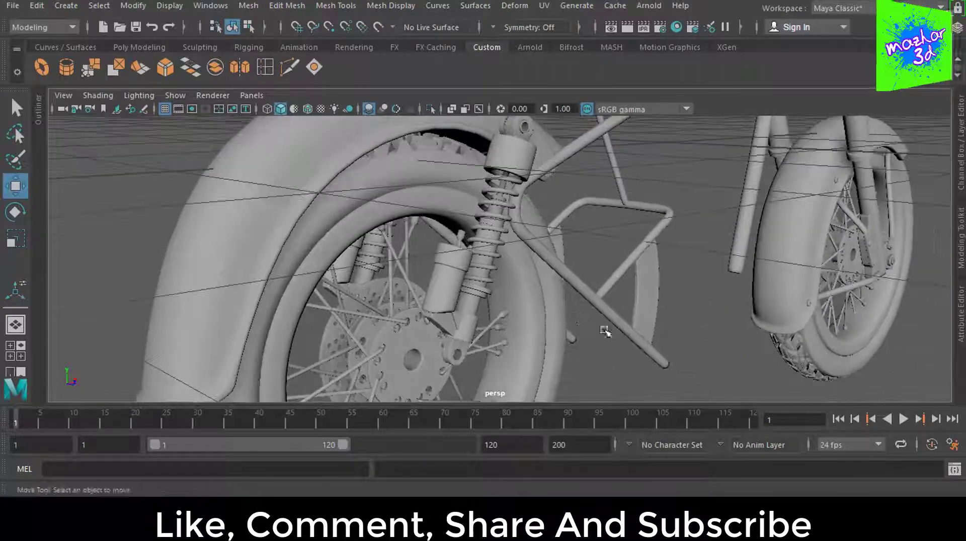